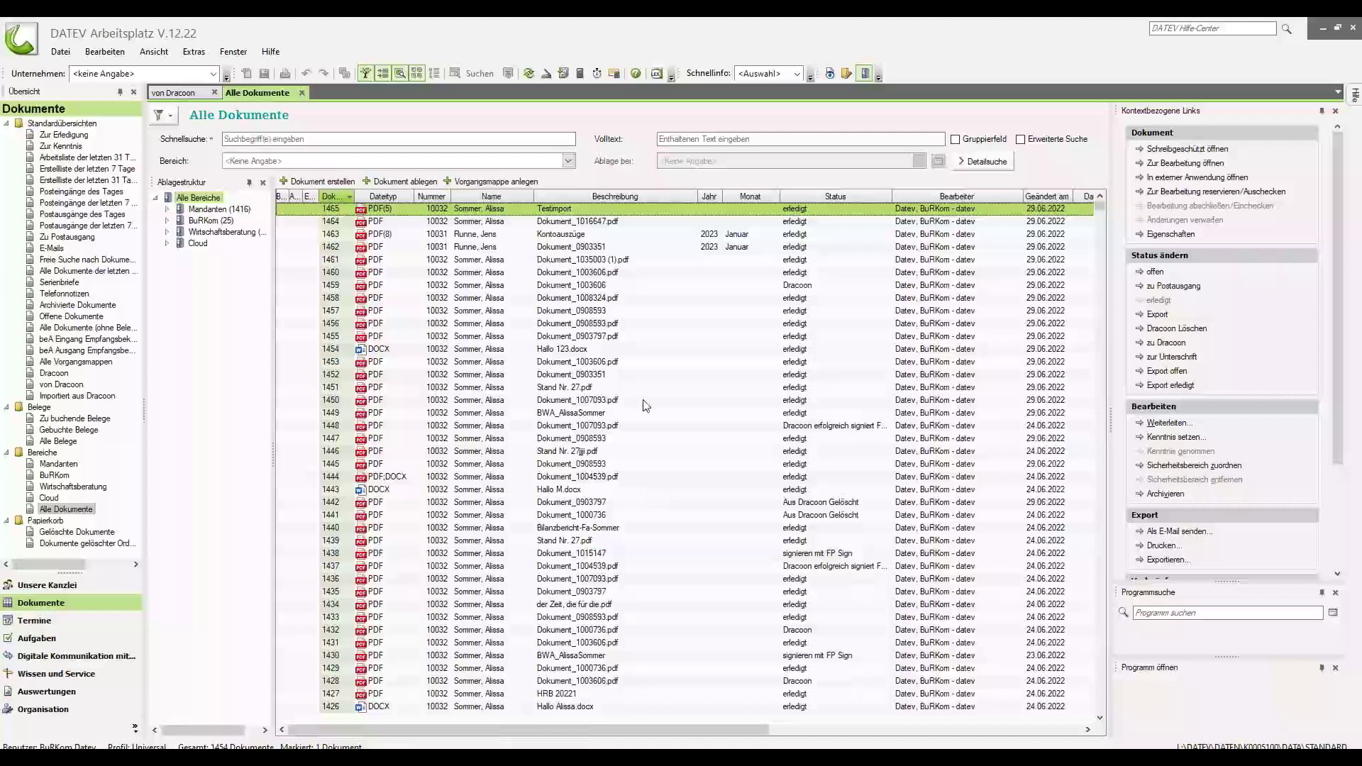
Change the status of document 1457, Dokument_0908593, to Export from its context menu.
left_click(568, 312)
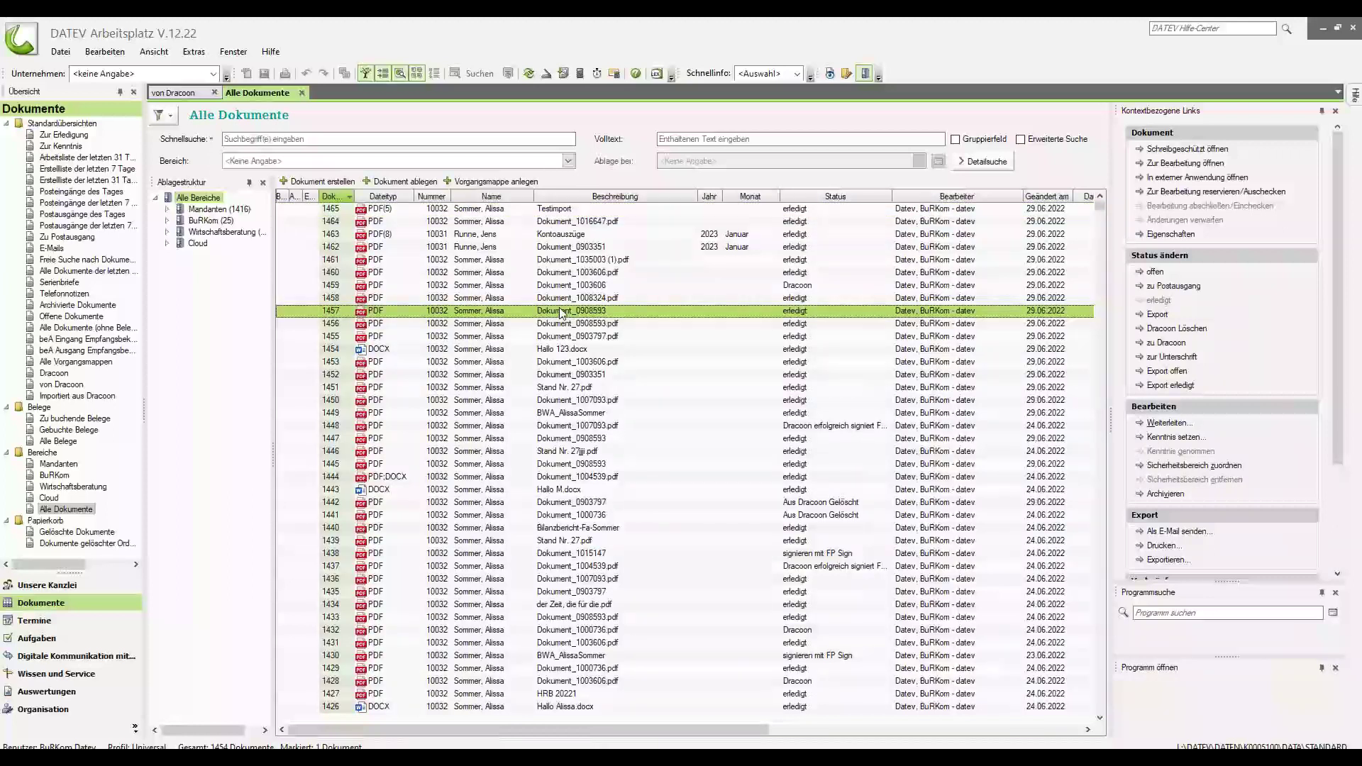
right_click(561, 311)
mouse_move(635, 428)
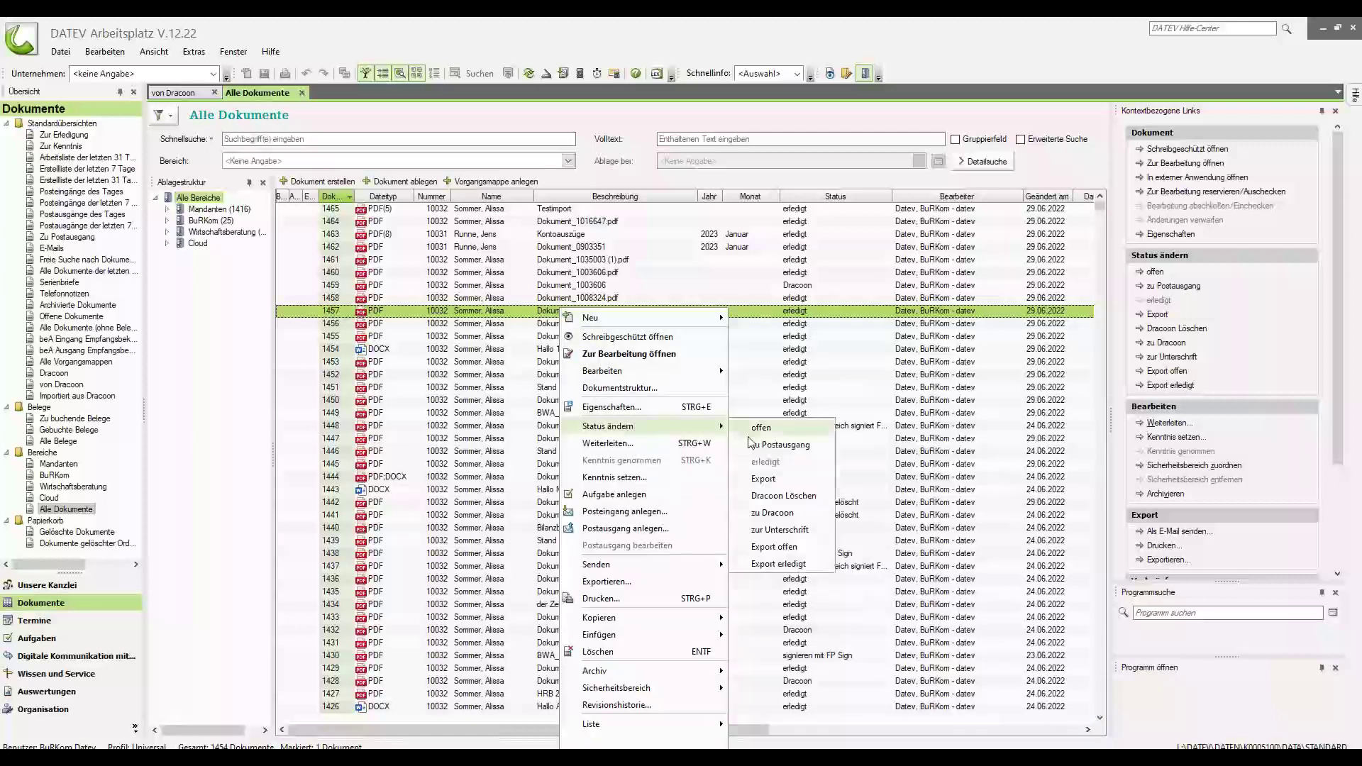
left_click(764, 480)
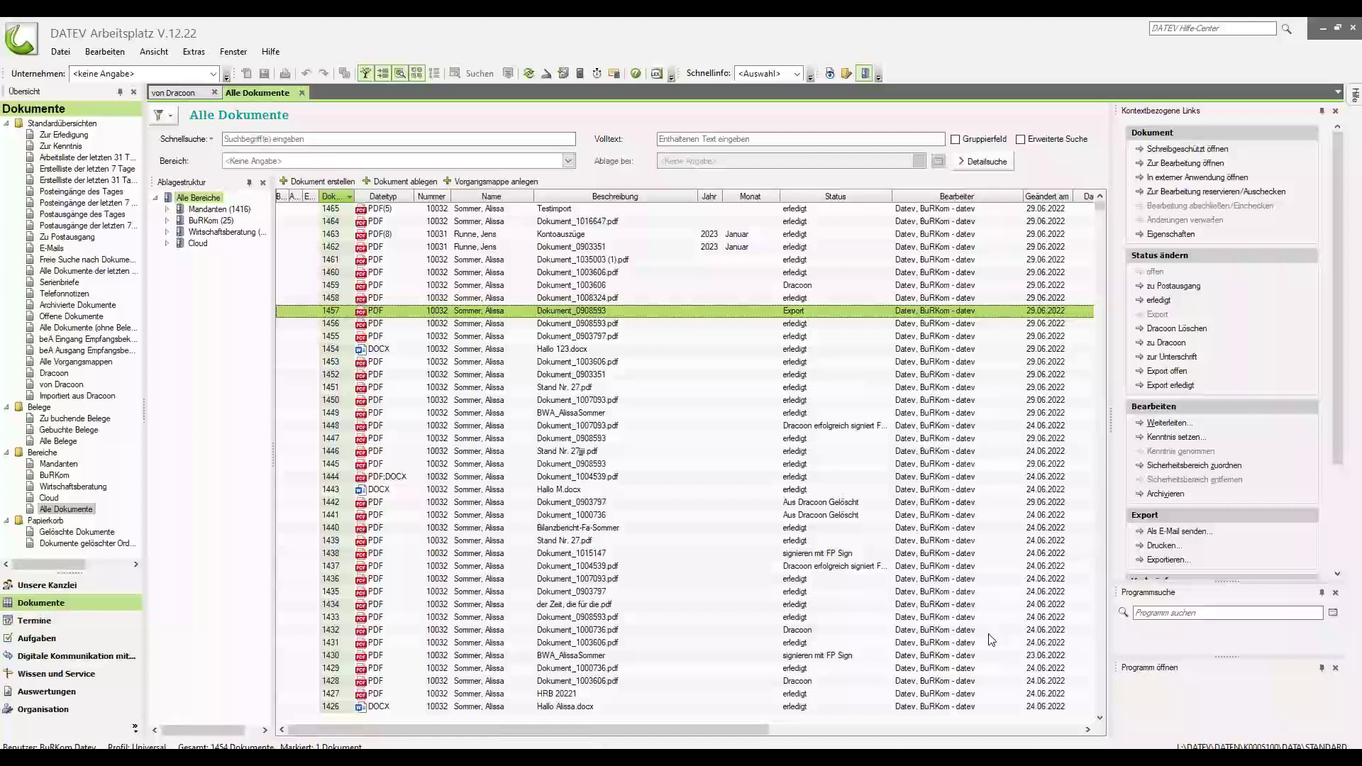
Refresh the document list, then in DRACOON open +Mandanten and client 10032's data room.
left_click(529, 74)
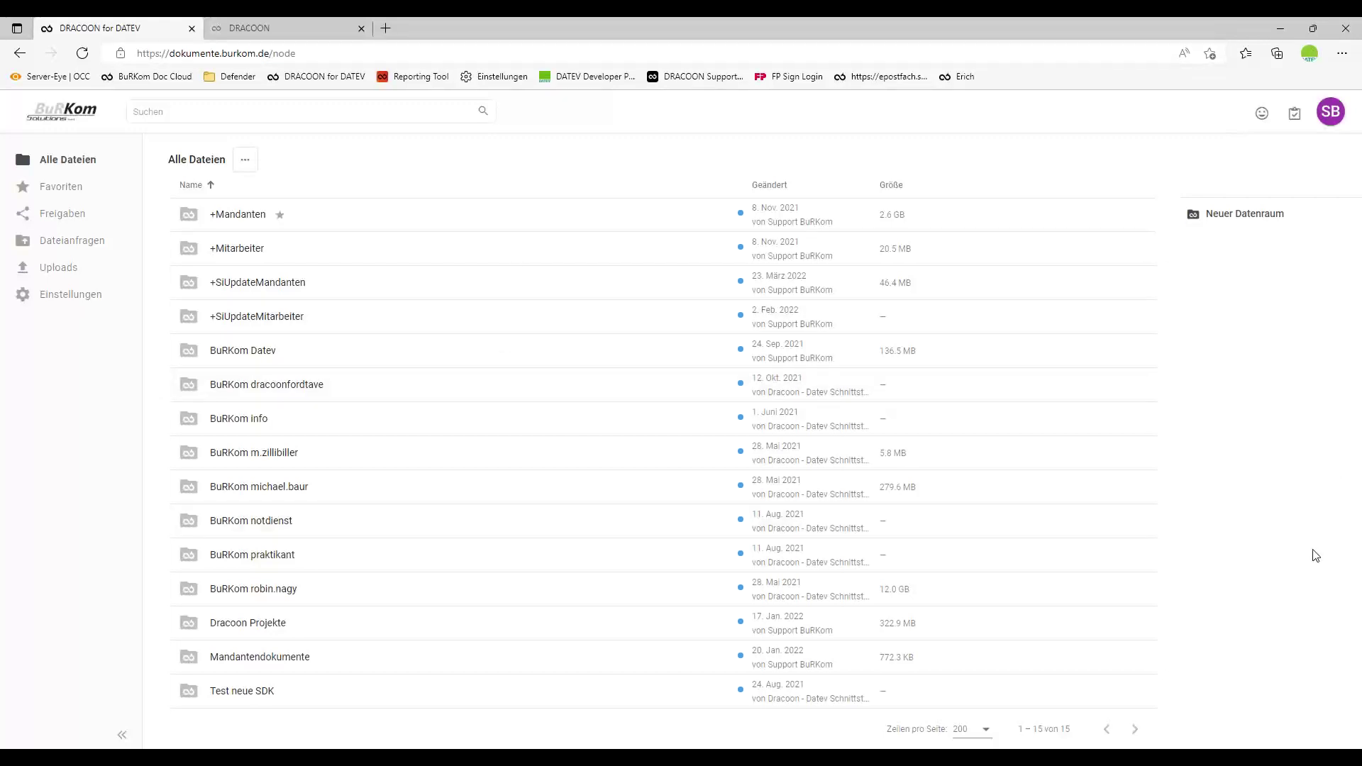
left_click(228, 215)
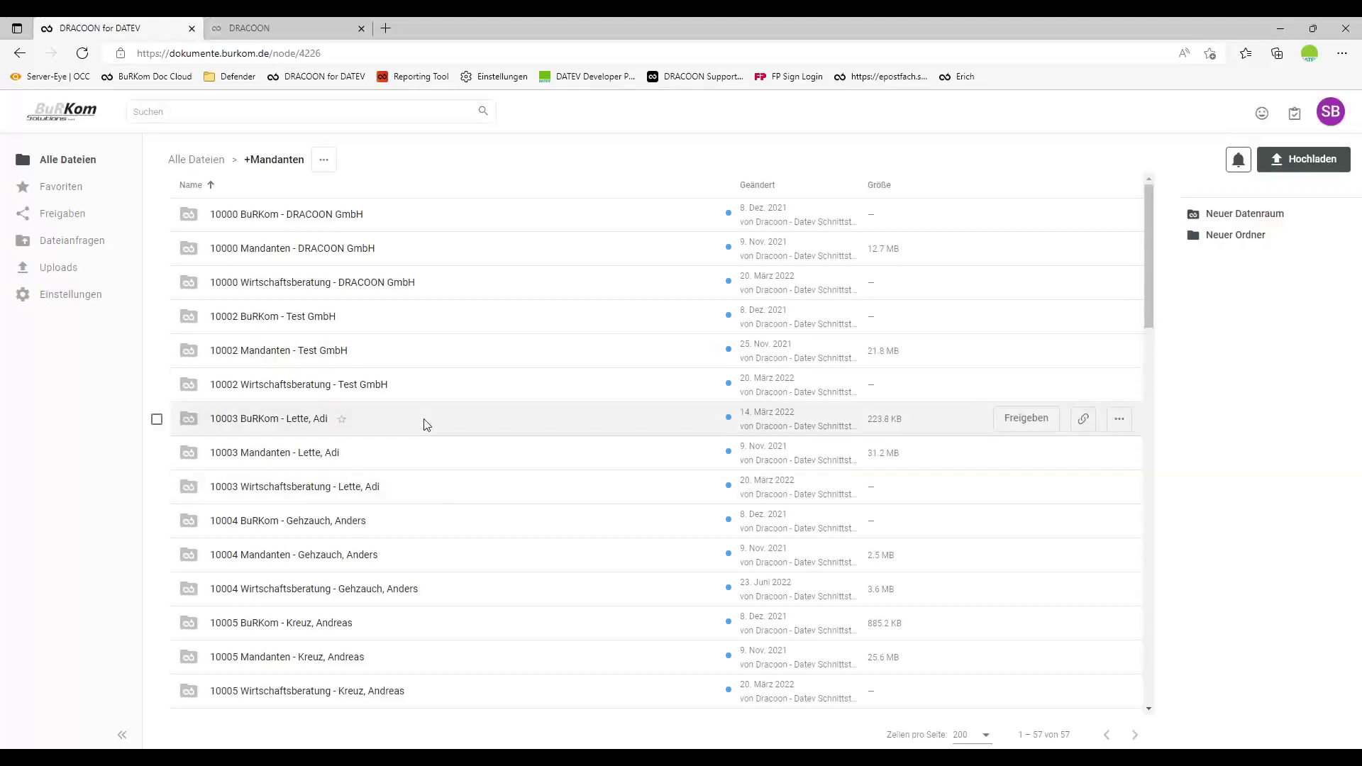
scroll(427, 457, "down", 12)
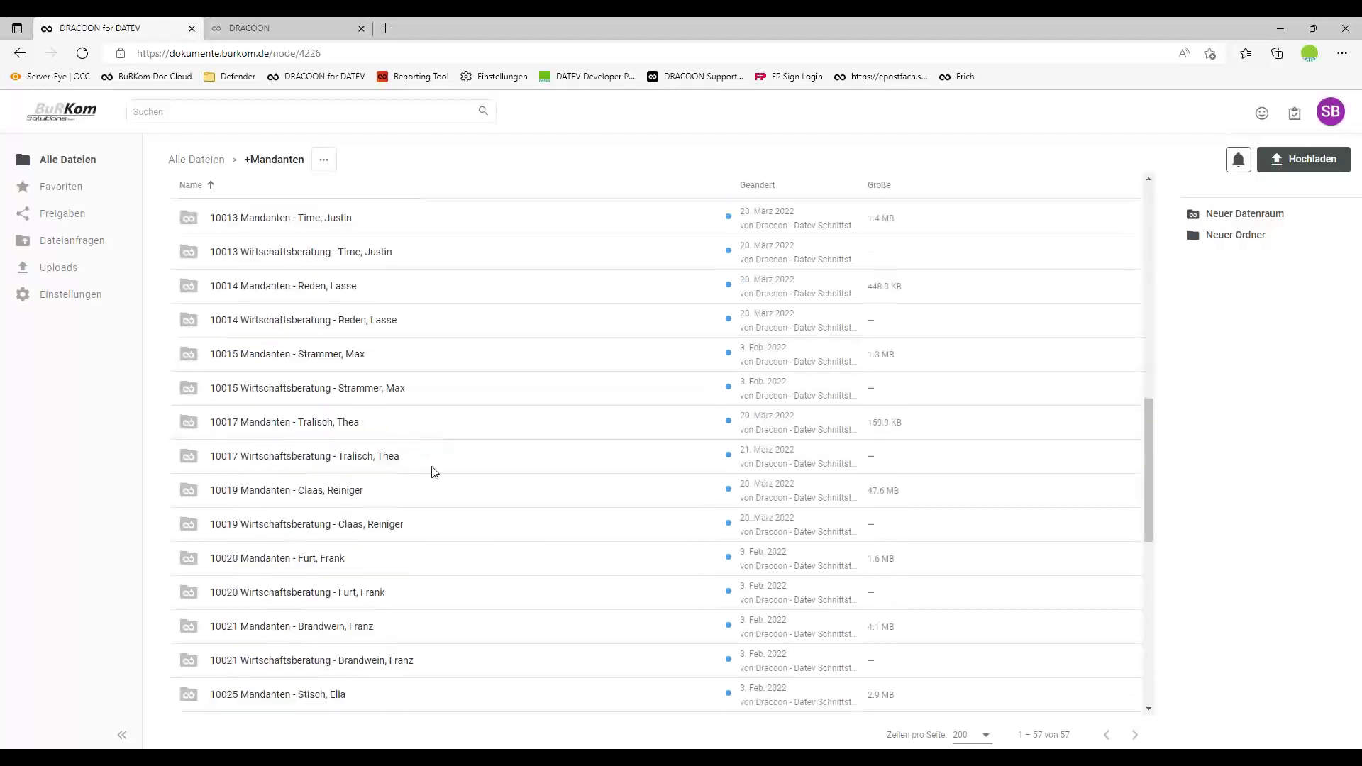
scroll(447, 482, "down", 6)
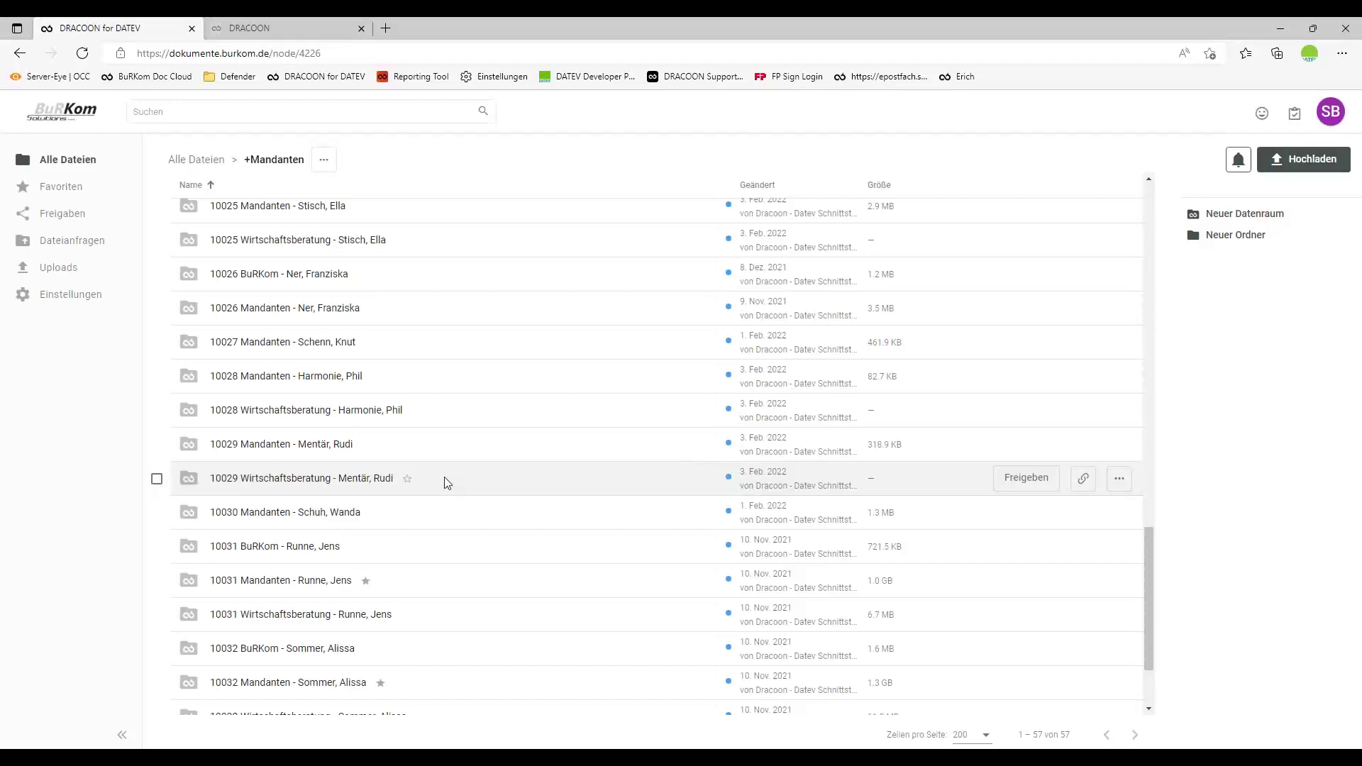
scroll(445, 480, "down", 2)
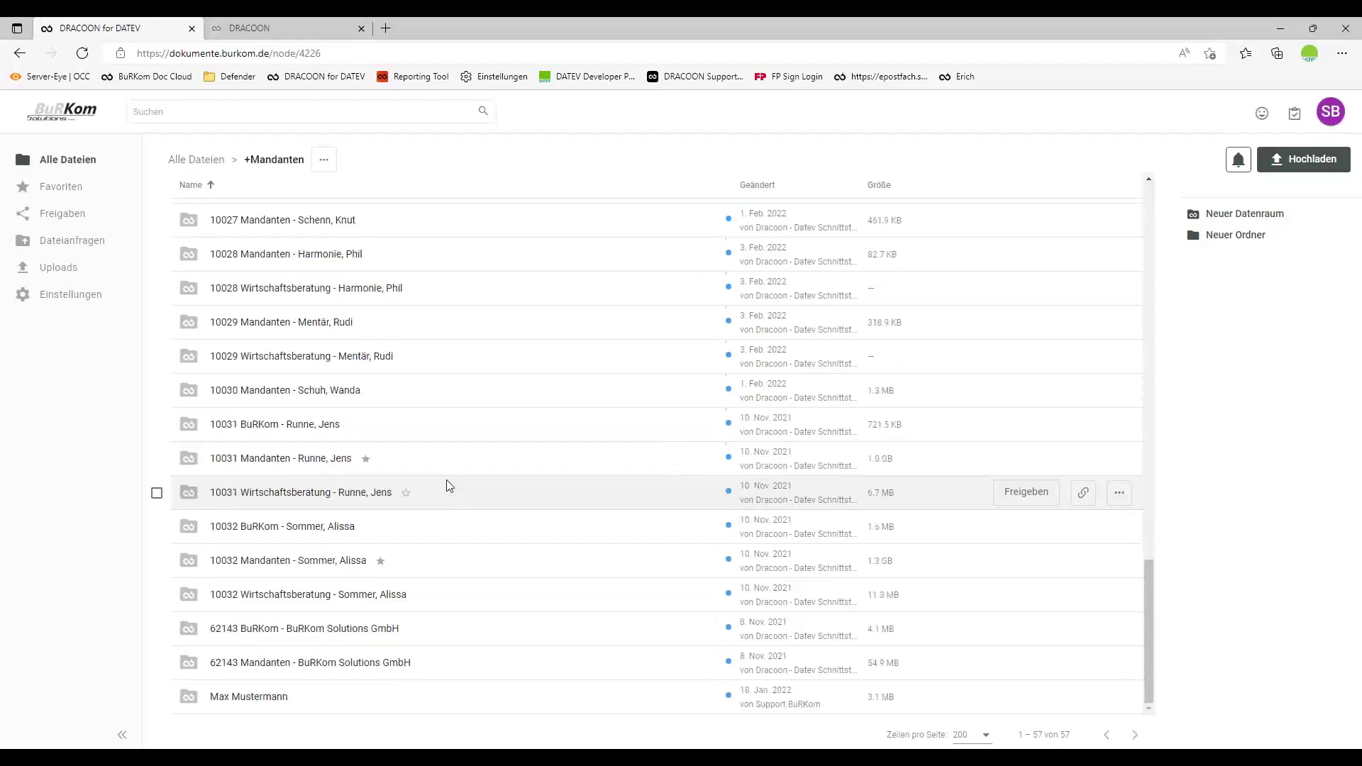
left_click(289, 560)
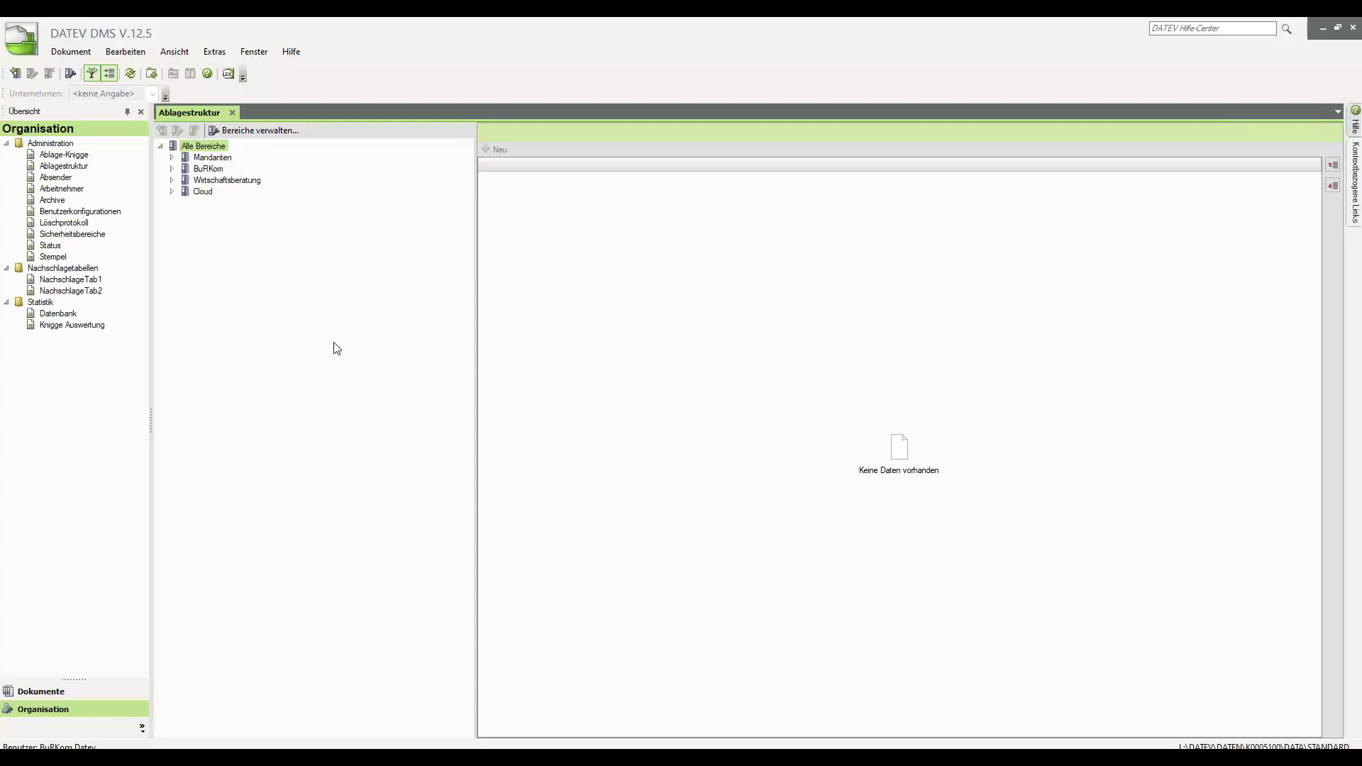
Expand the Mandanten area in the DMS Ablagestruktur, then return to the Arbeitsplatz document list.
left_click(173, 157)
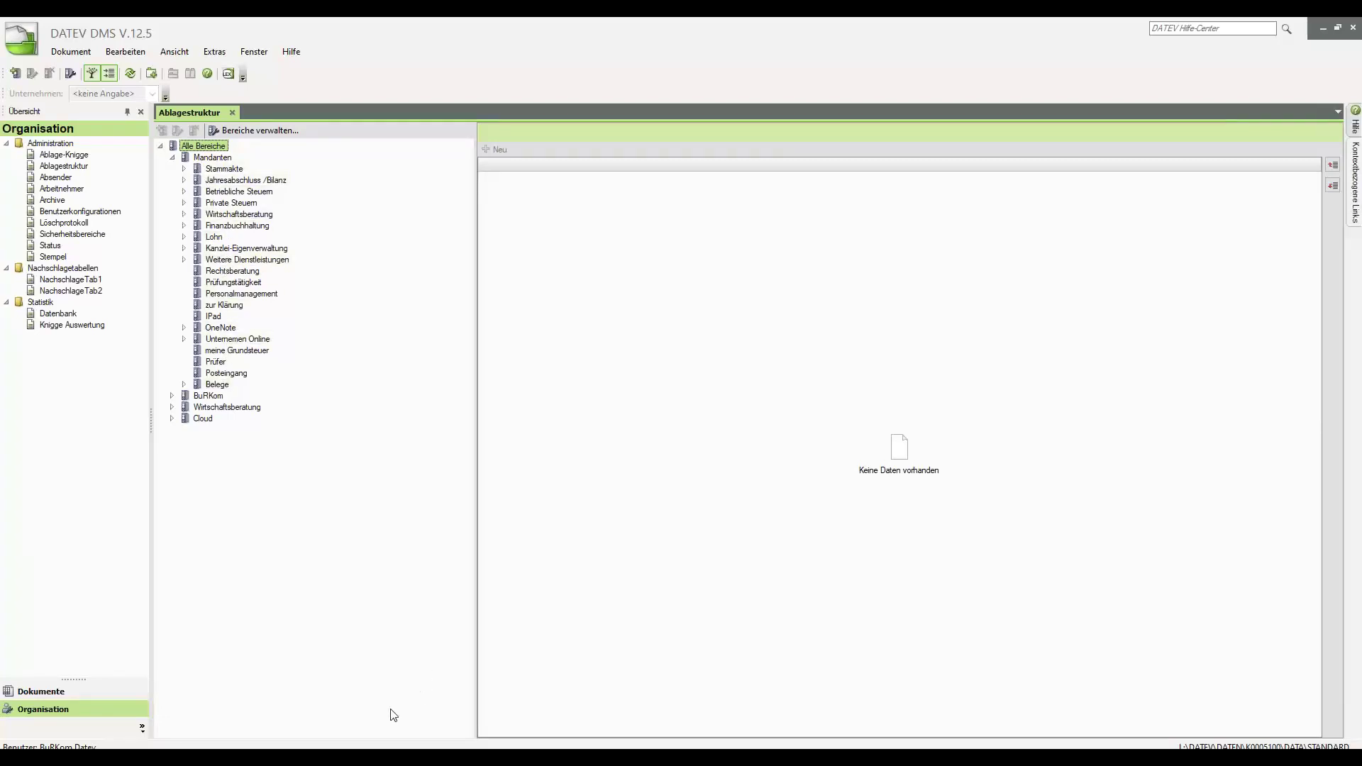
key("alt+Tab")
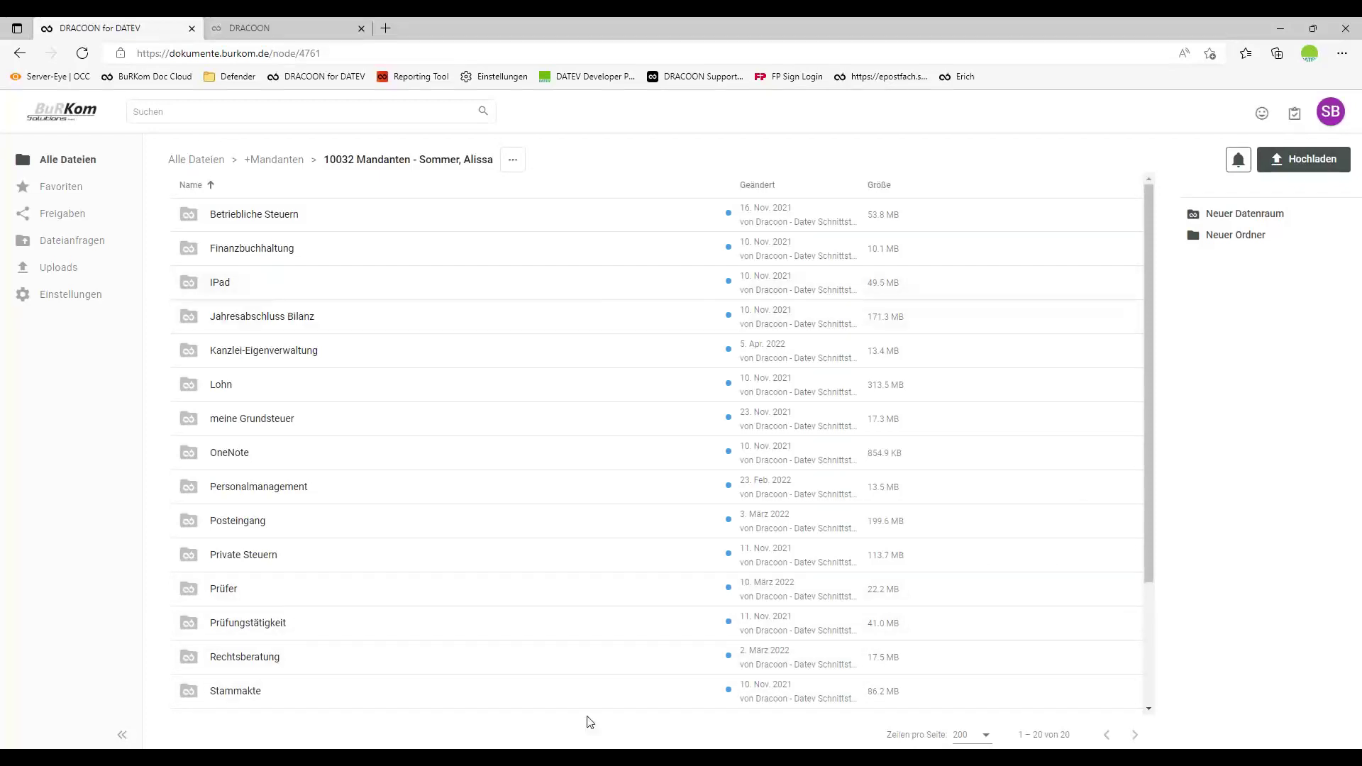
key("alt+Tab")
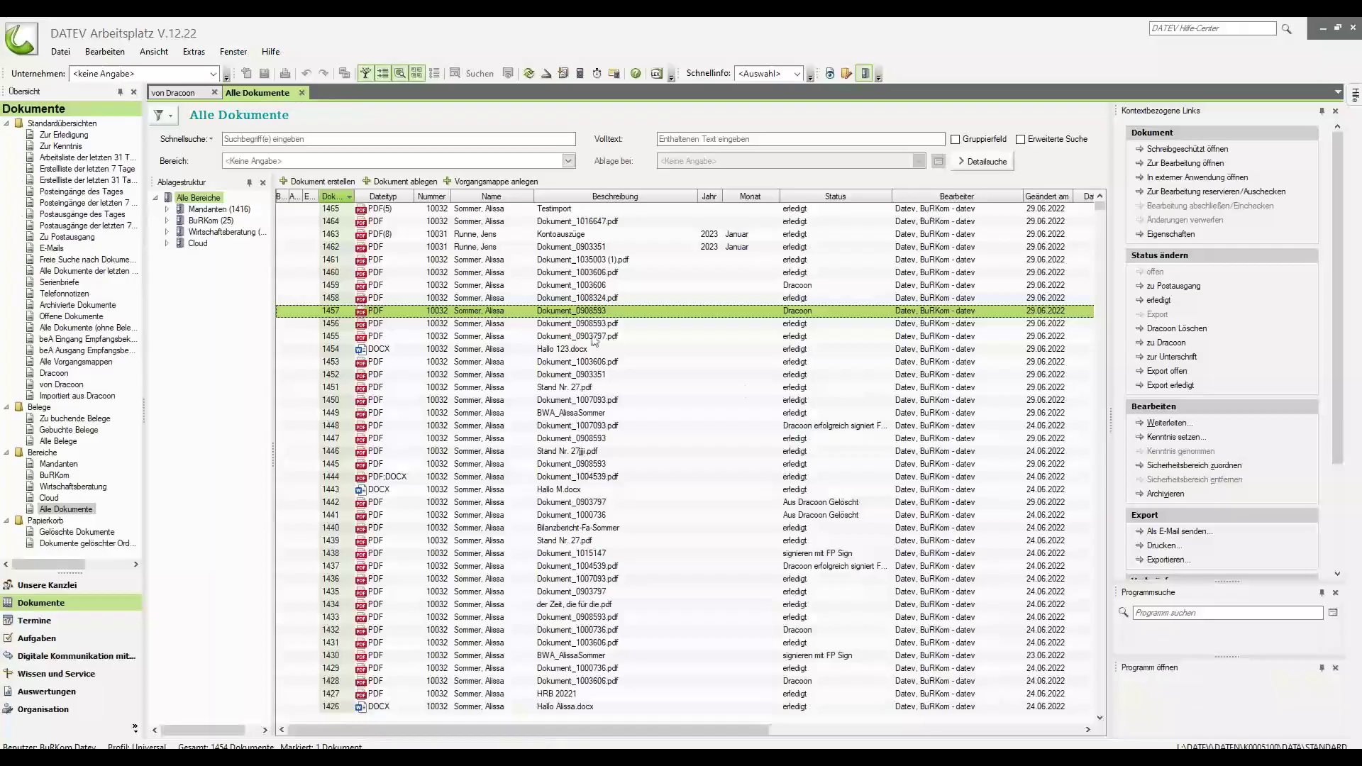
Check document 1457's properties, open its Betriebliche Steuern folder in DRACOON, and close the properties.
right_click(523, 309)
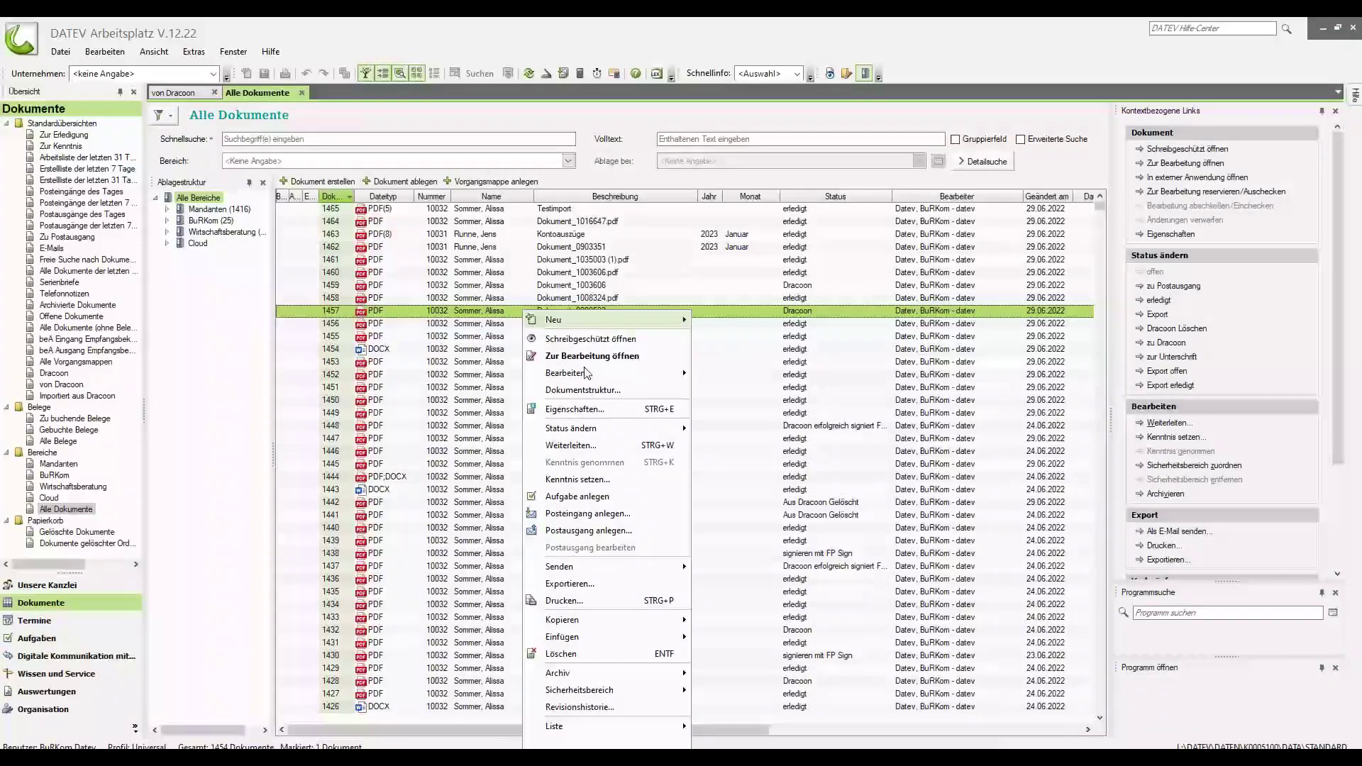
left_click(571, 415)
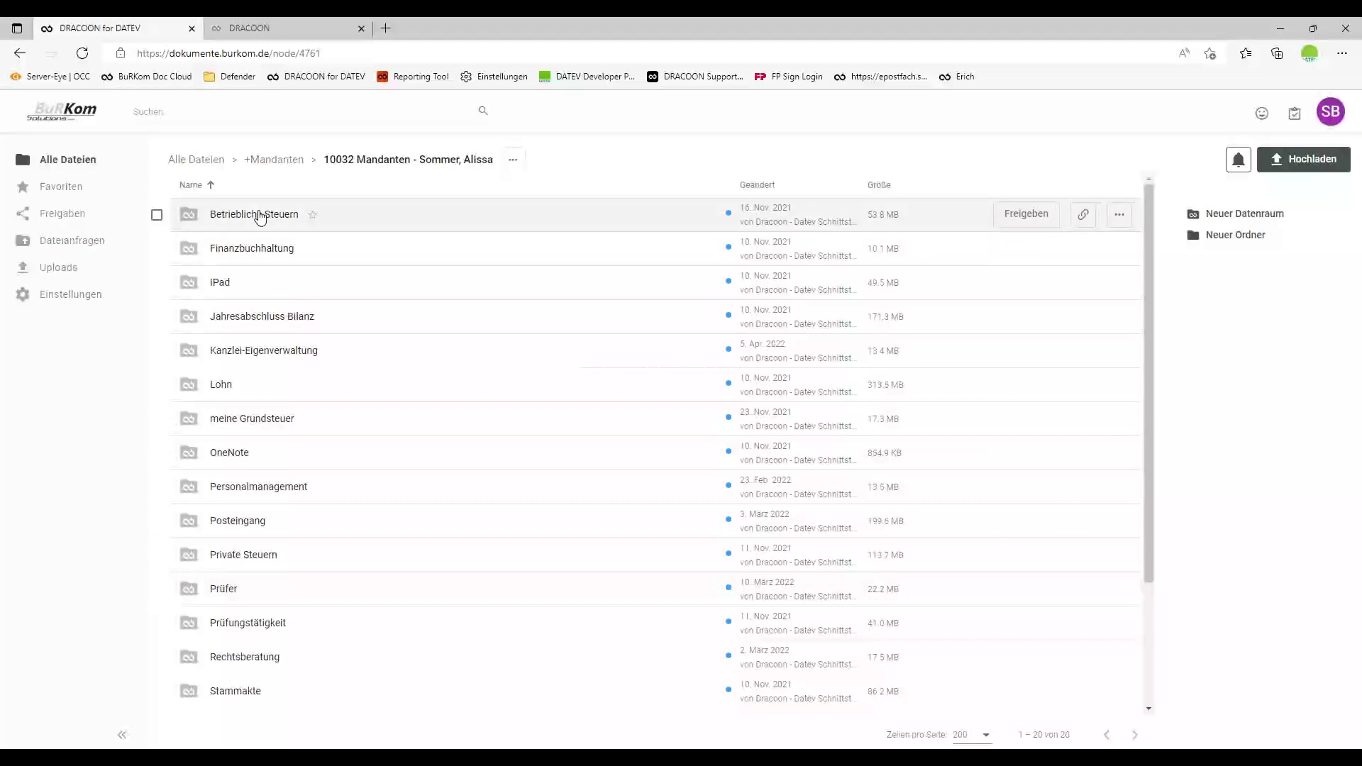
left_click(259, 215)
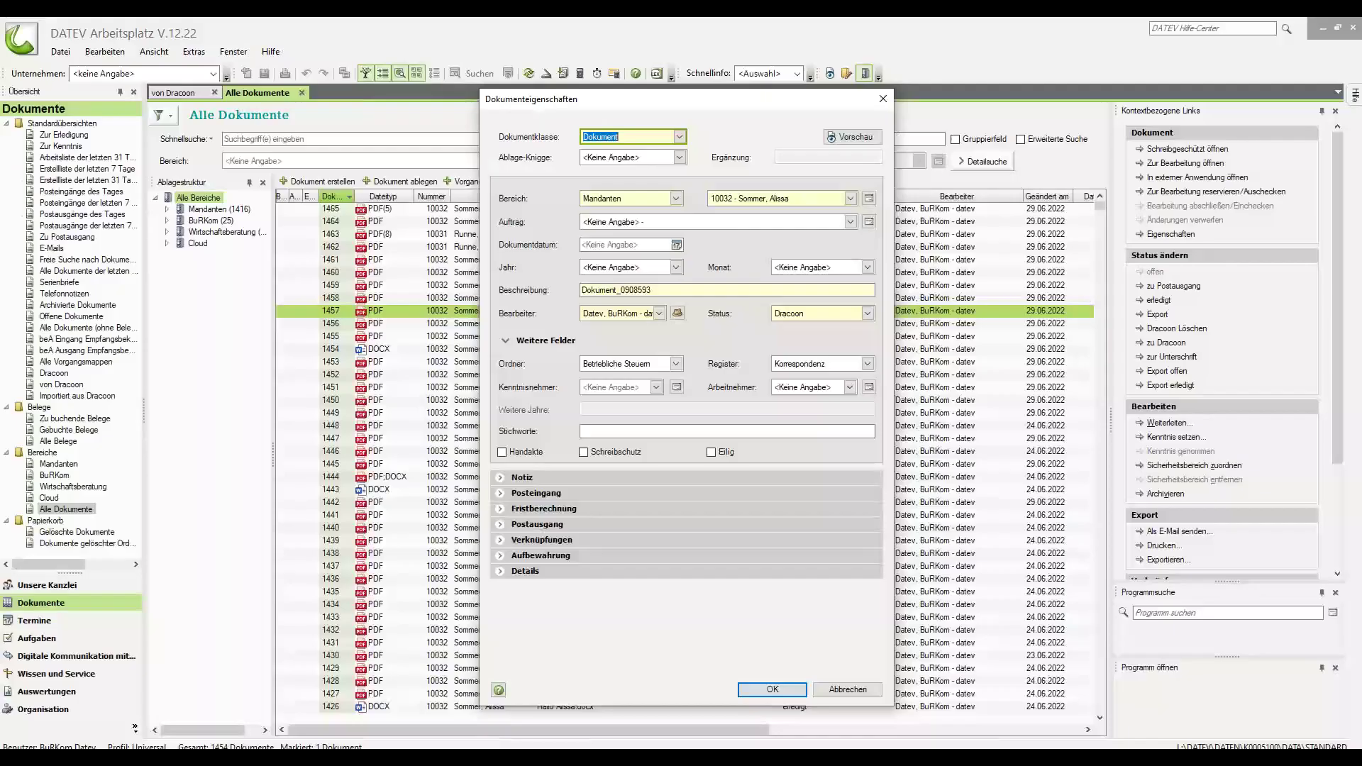
left_click(883, 95)
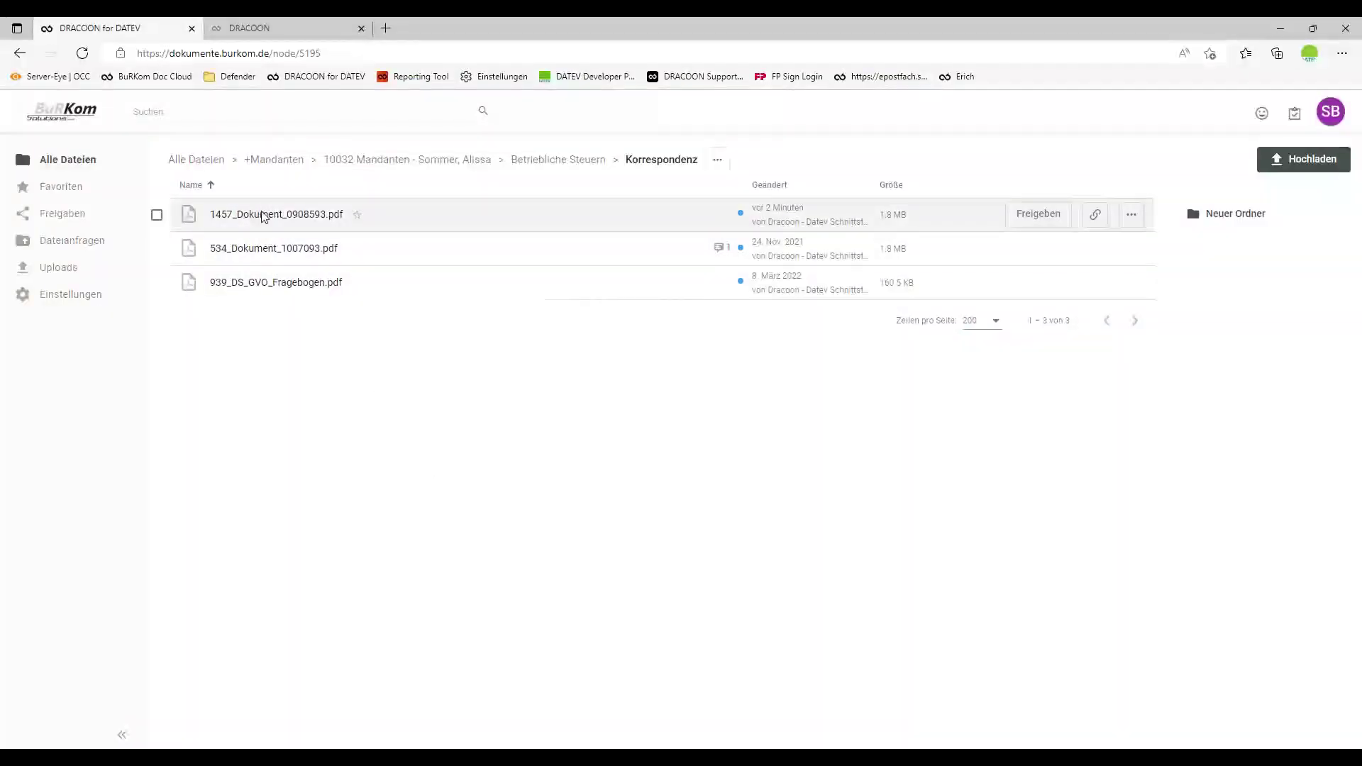
Preview 1457_Dokument_0908593.pdf in DRACOON, close the viewer, and bring up Outlook.
left_click(258, 214)
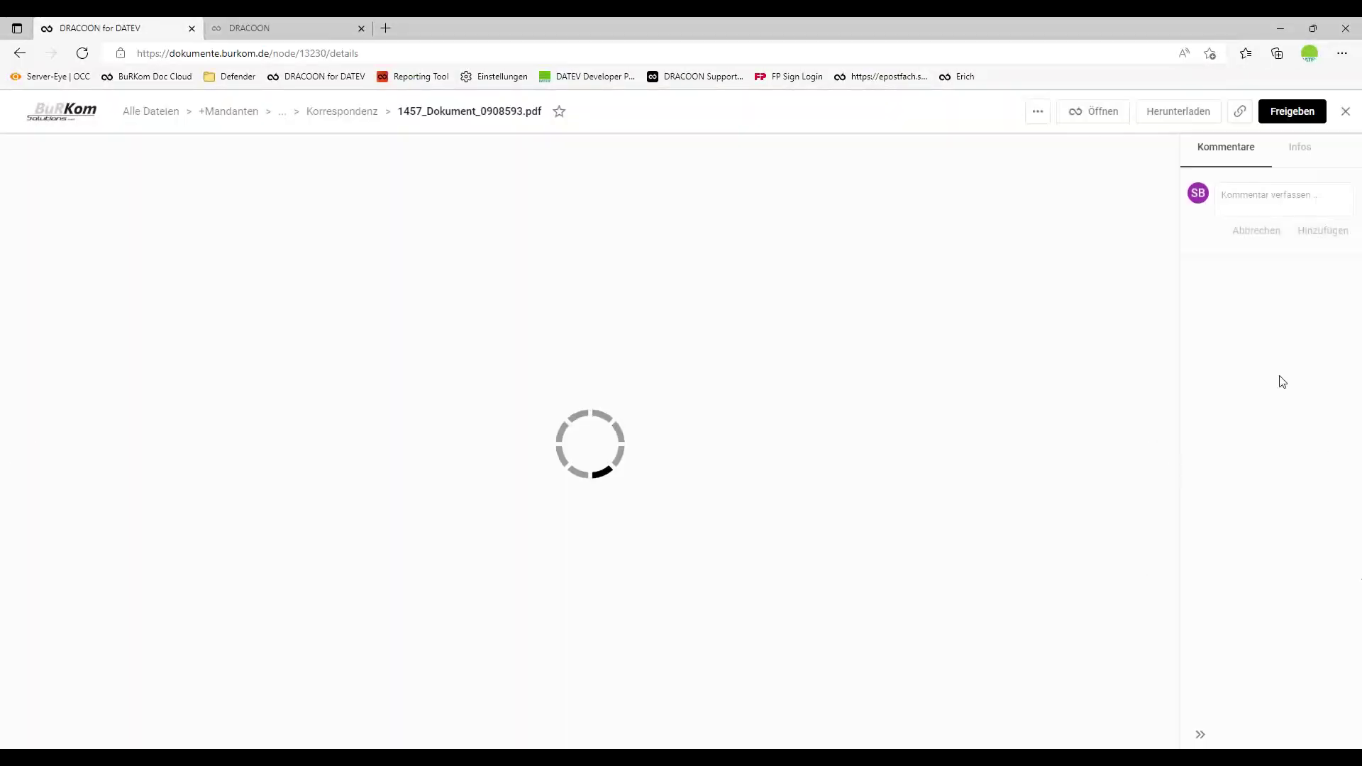
left_click(1346, 111)
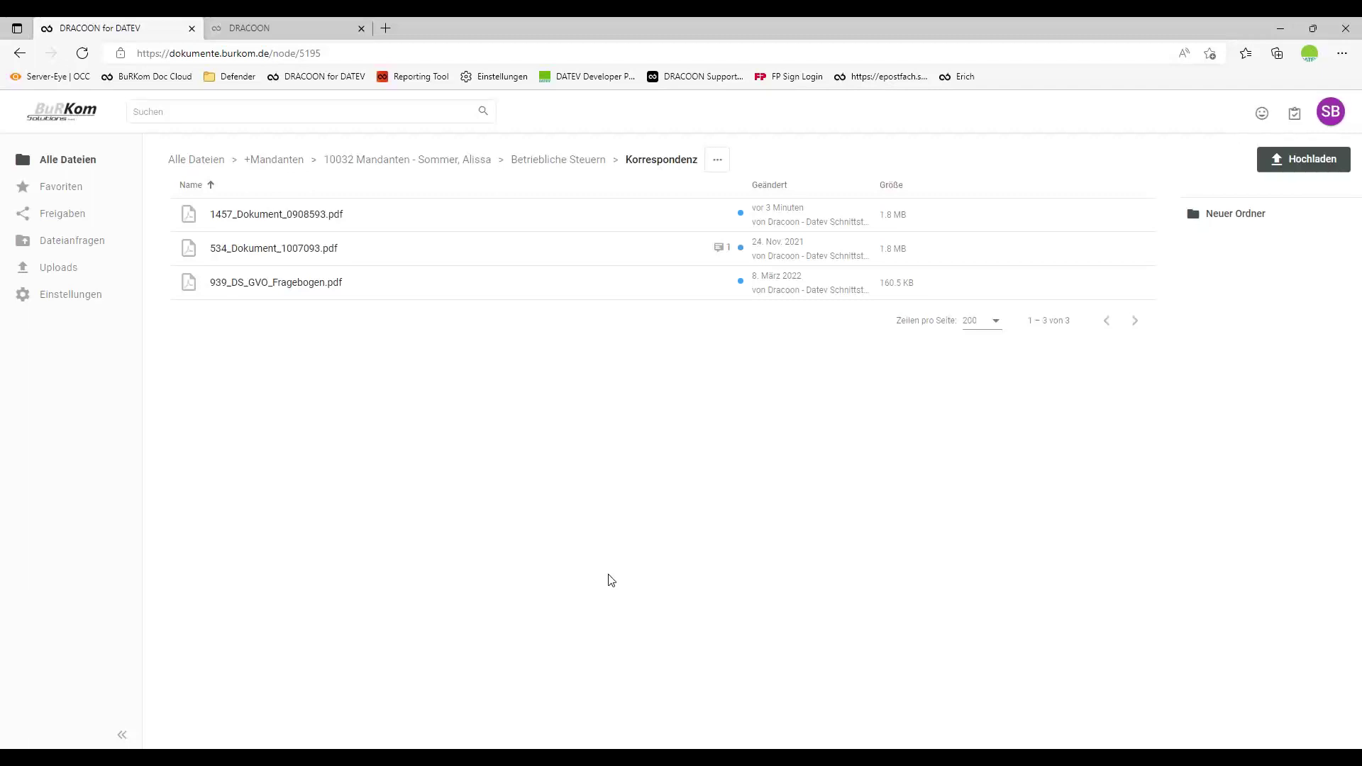
left_click(481, 748)
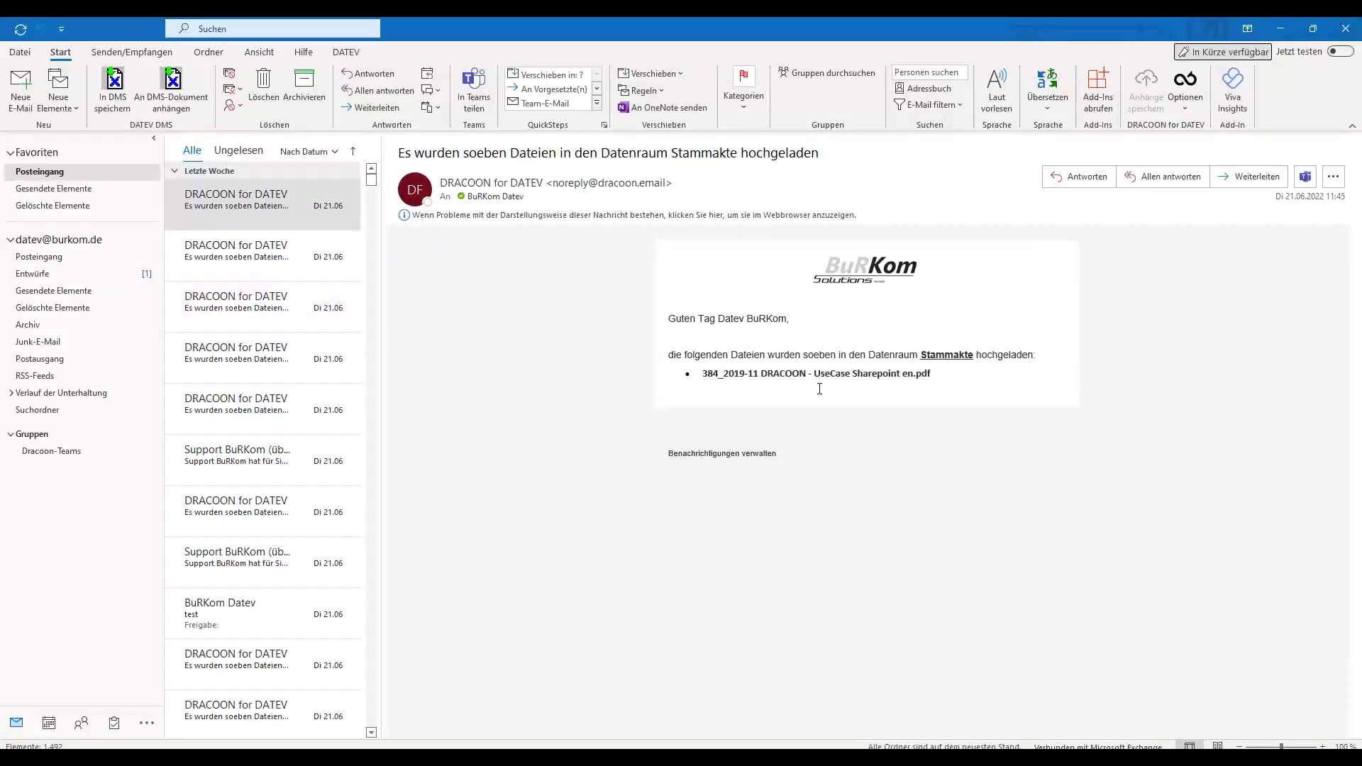
Read both DRACOON Lohn upload notifications, then go back to client 10032's DRACOON data room.
left_click(239, 266)
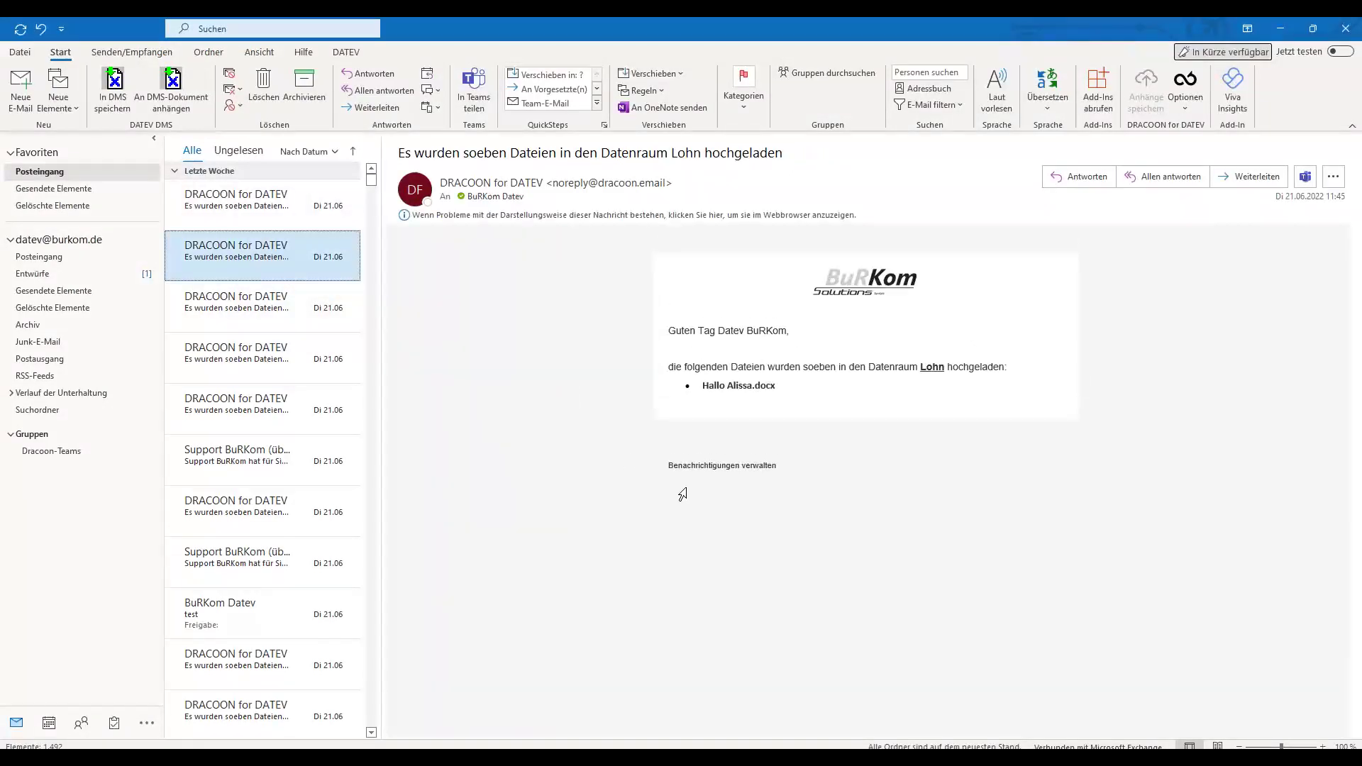
key("Down")
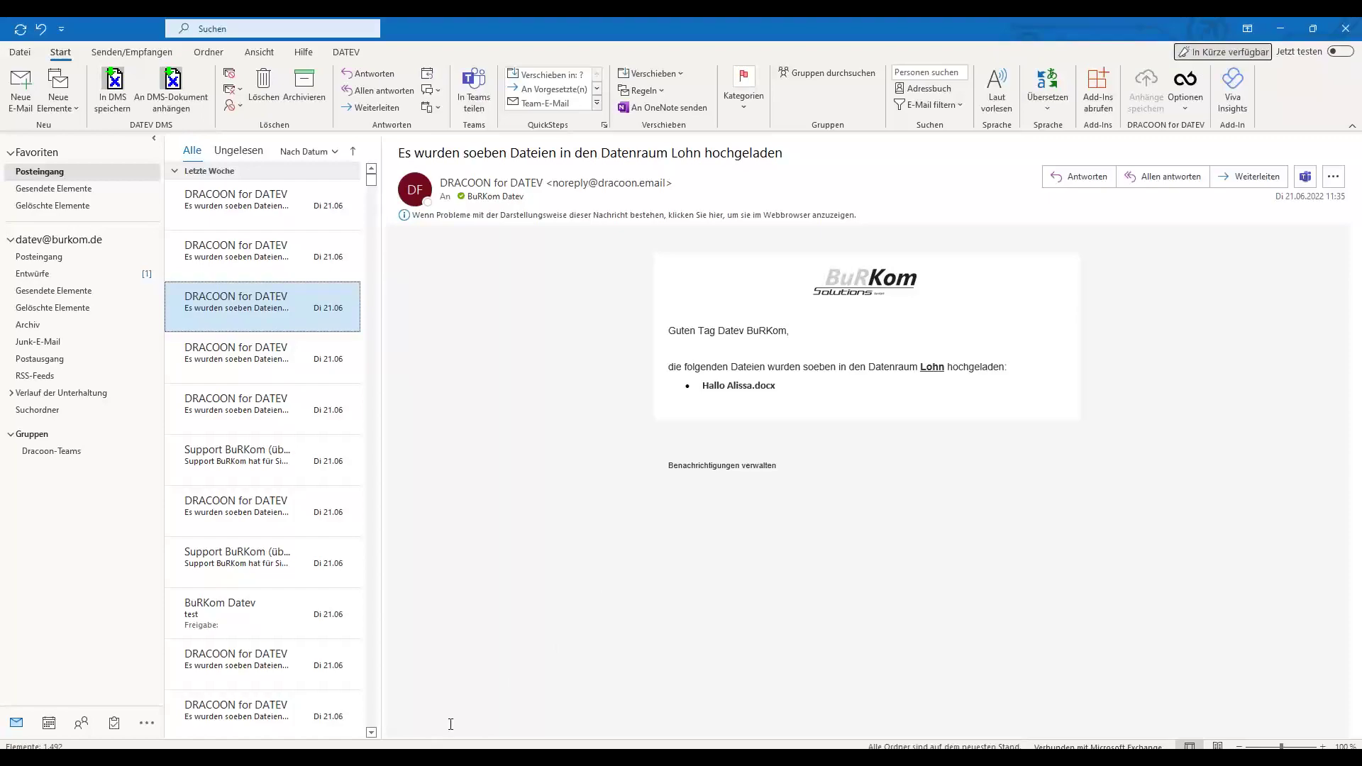
key("alt+Tab")
left_click(429, 164)
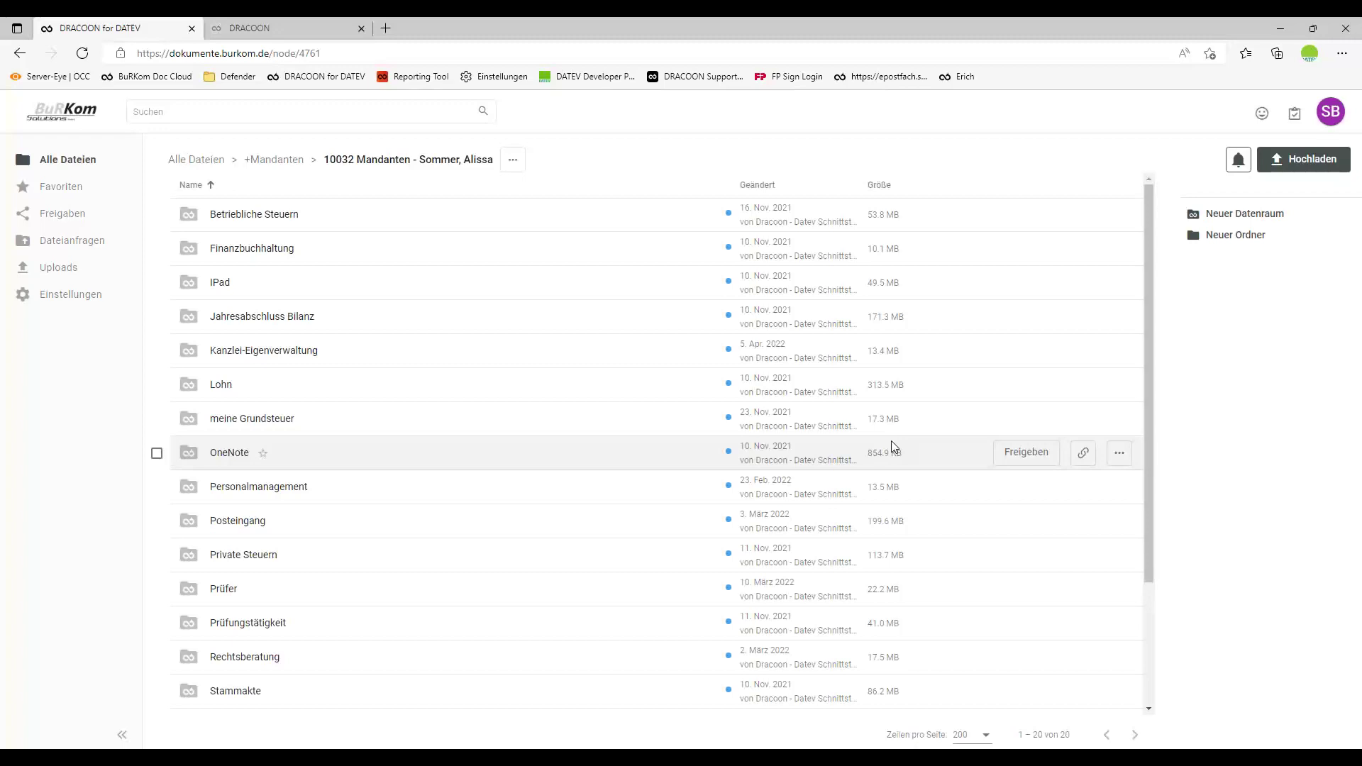
Open the empty Posteingang room in DRACOON and compare it with Posteingang in DATEV DMS.
left_click(234, 522)
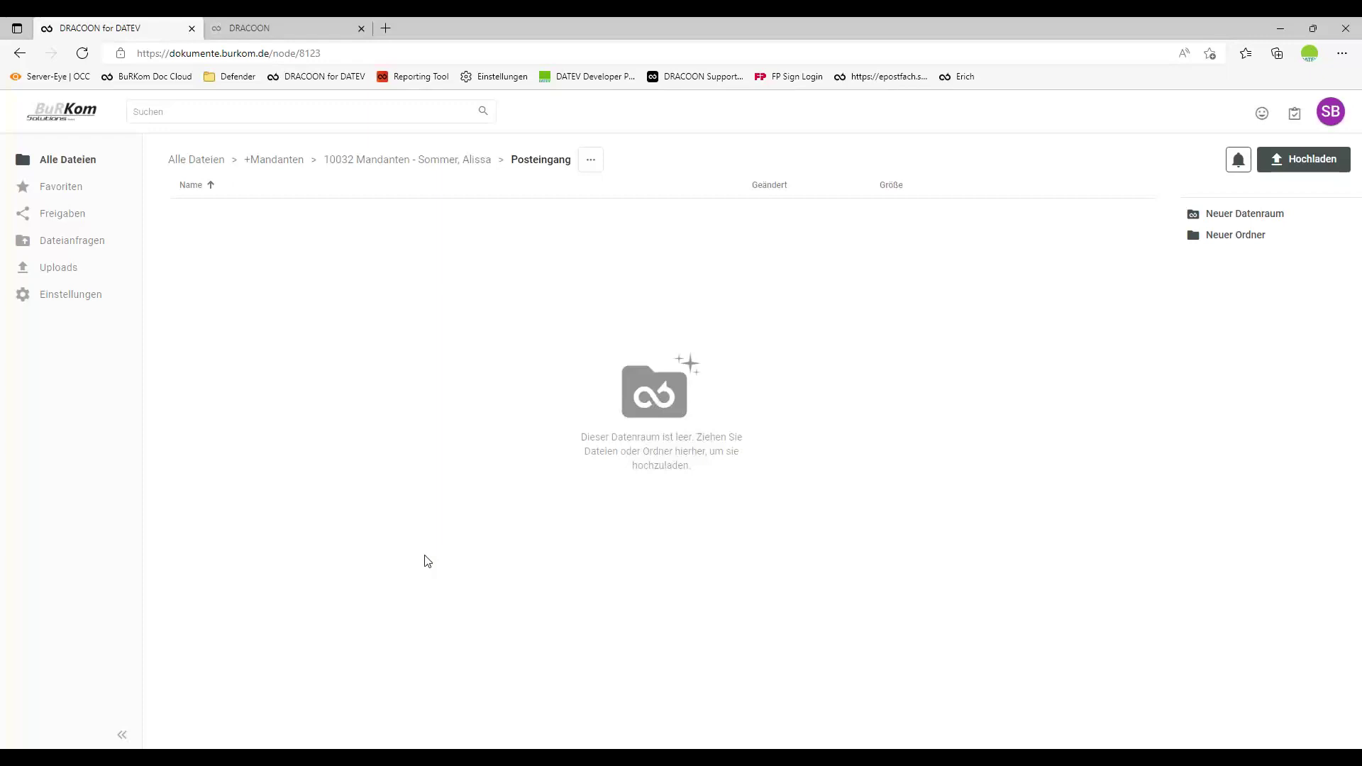
left_click(622, 749)
left_click(239, 375)
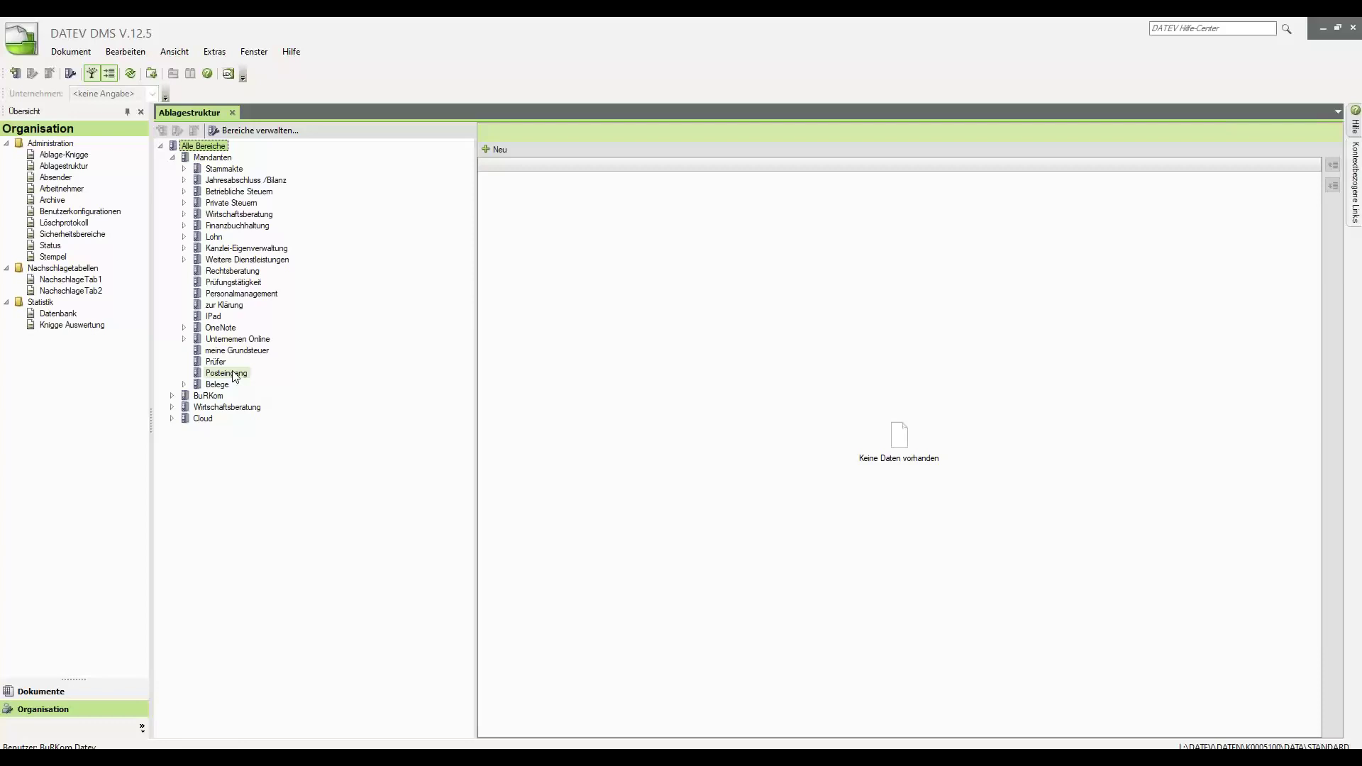
left_click(438, 743)
Drag Dokument_1003606 and Dokument_1004539 from DRACOONforDATEV into DRACOON's Posteingang room.
mouse_move(397, 747)
left_click(369, 715)
left_click(816, 296)
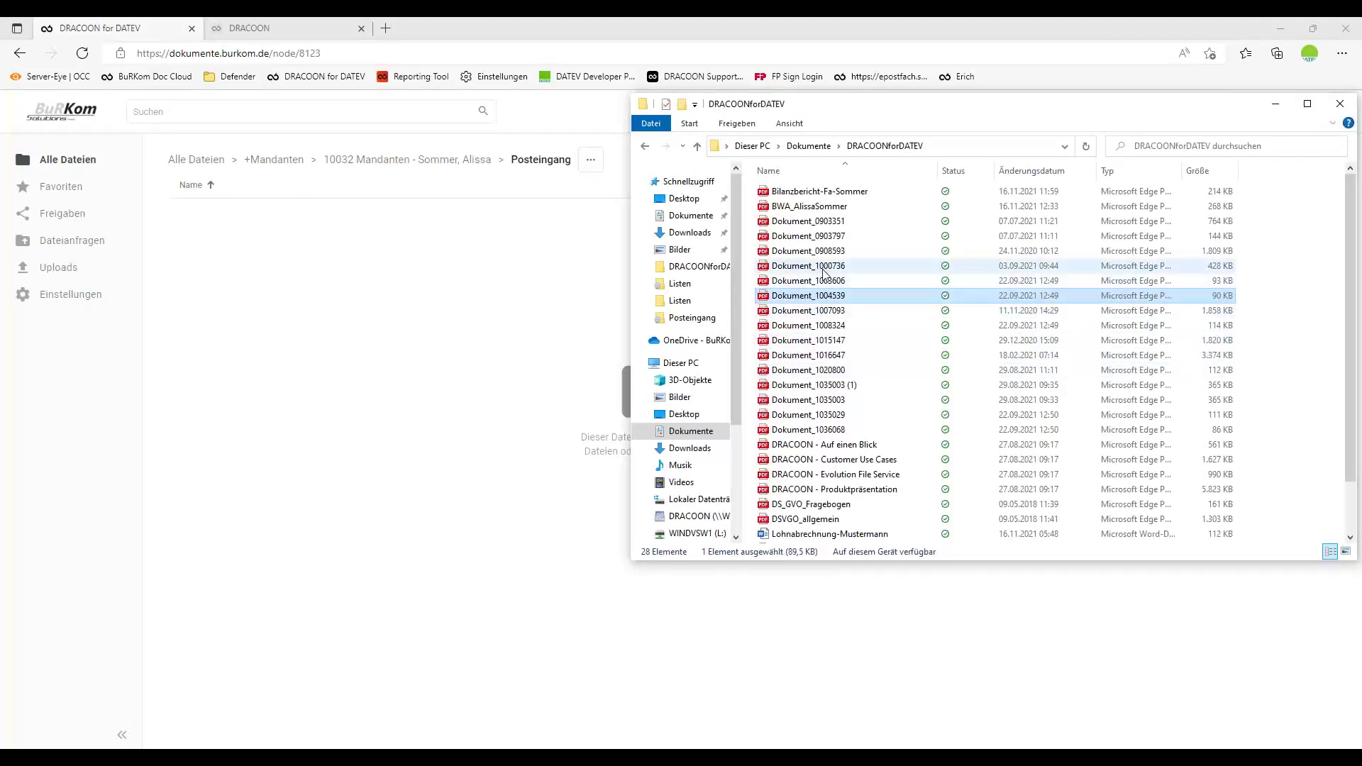
left_click(821, 281, "ctrl")
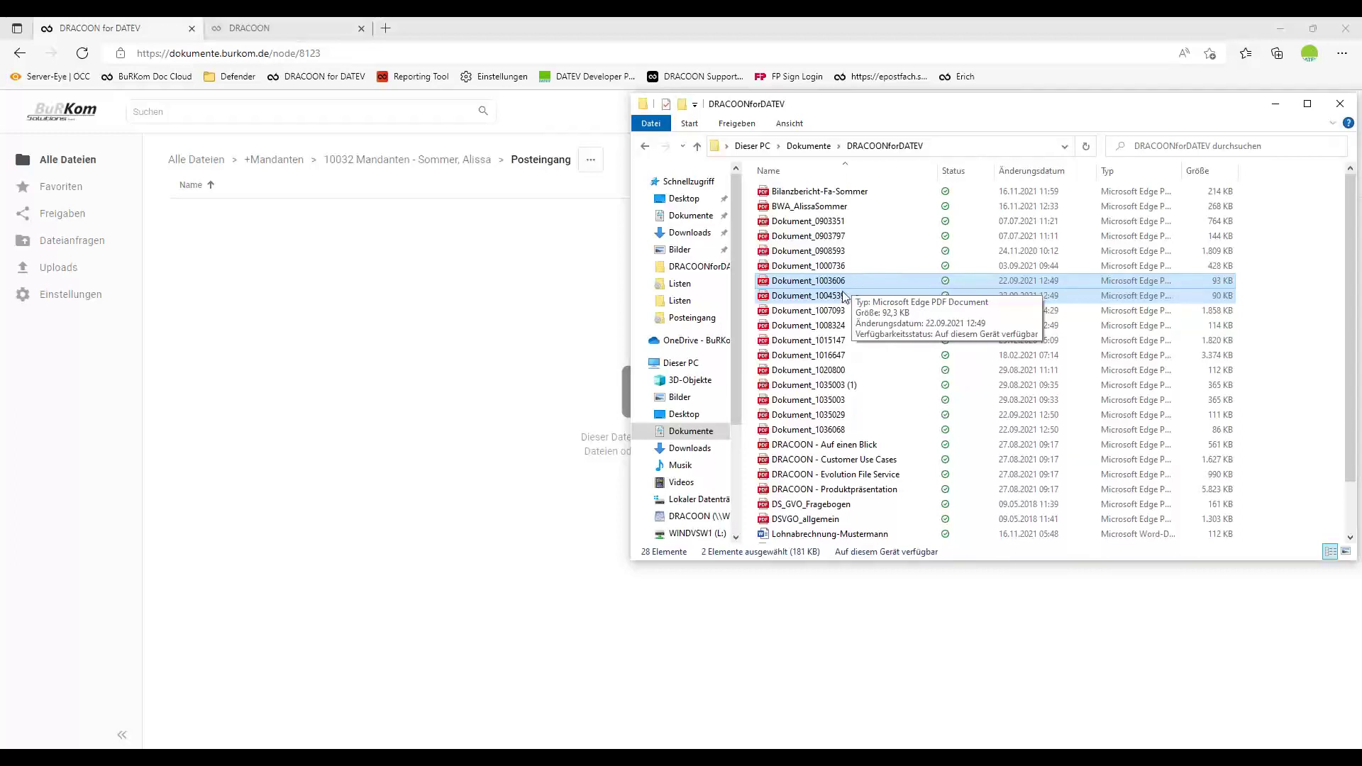
left_click_drag(816, 288, 539, 316)
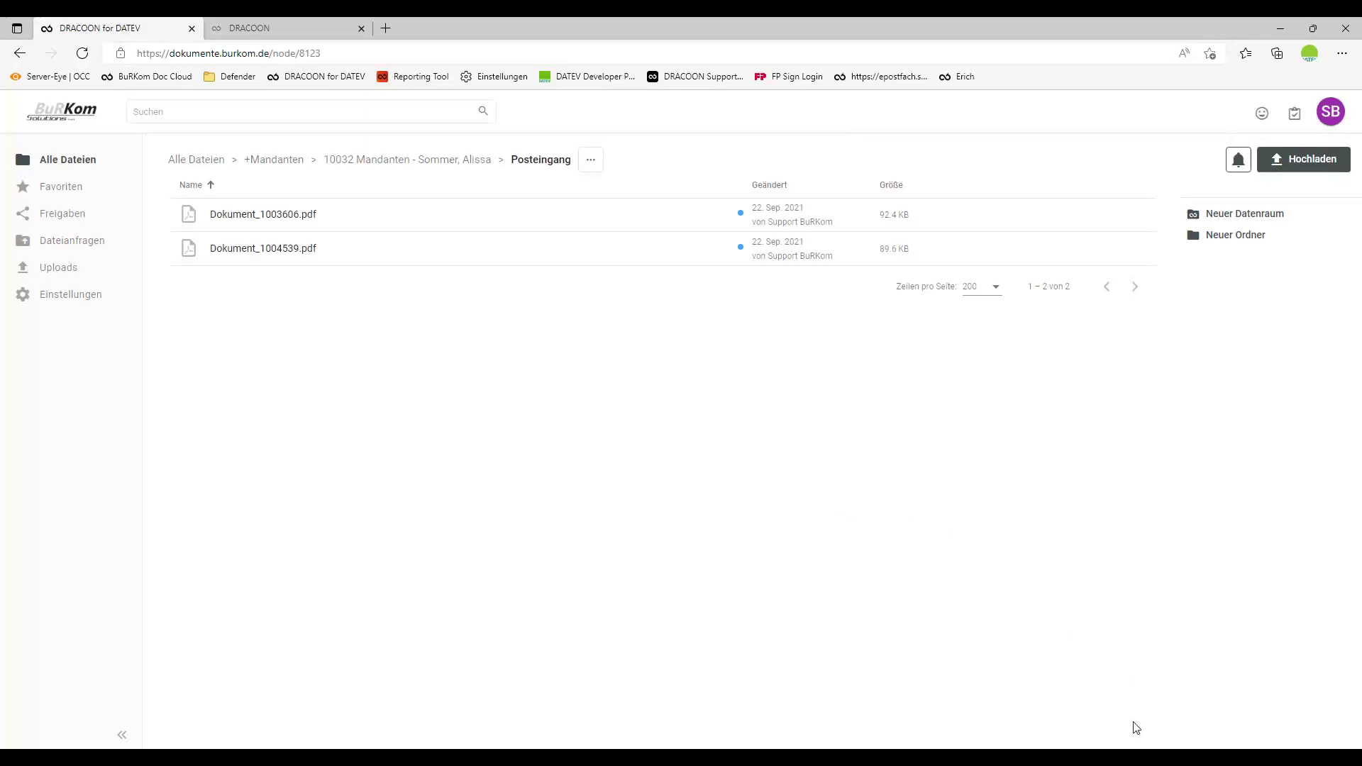
right_click(1135, 758)
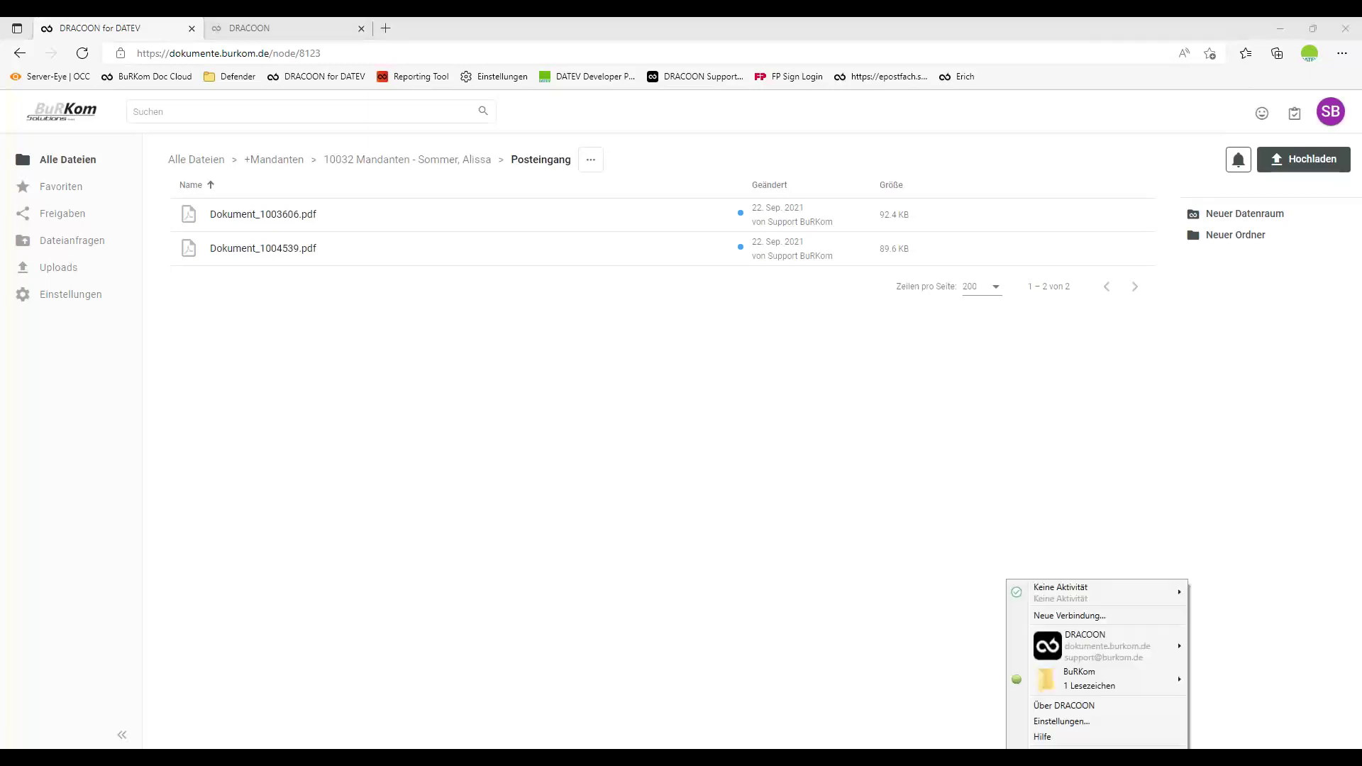
Open the Posteingang folder of client 10032 under +Mandanten on the DRACOON drive.
left_click(860, 597)
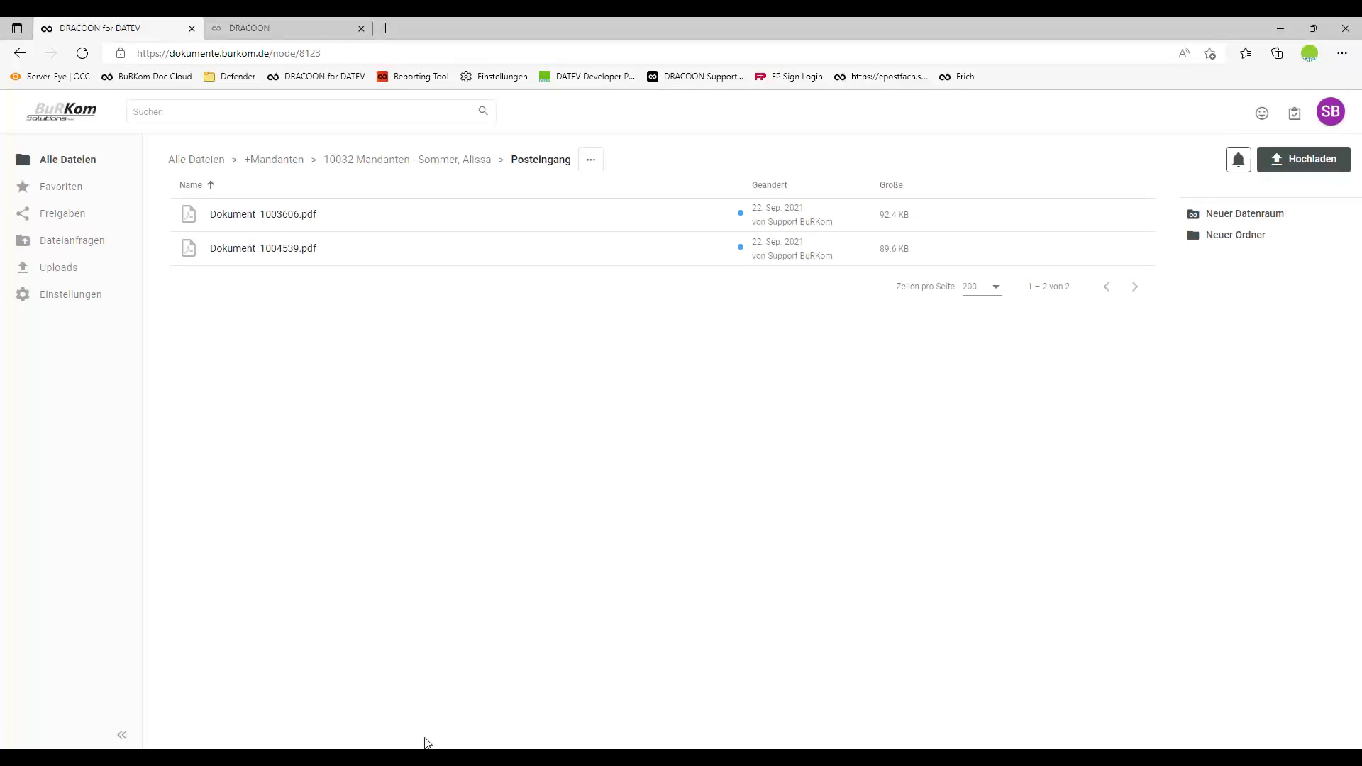
left_click(399, 757)
left_click(482, 715)
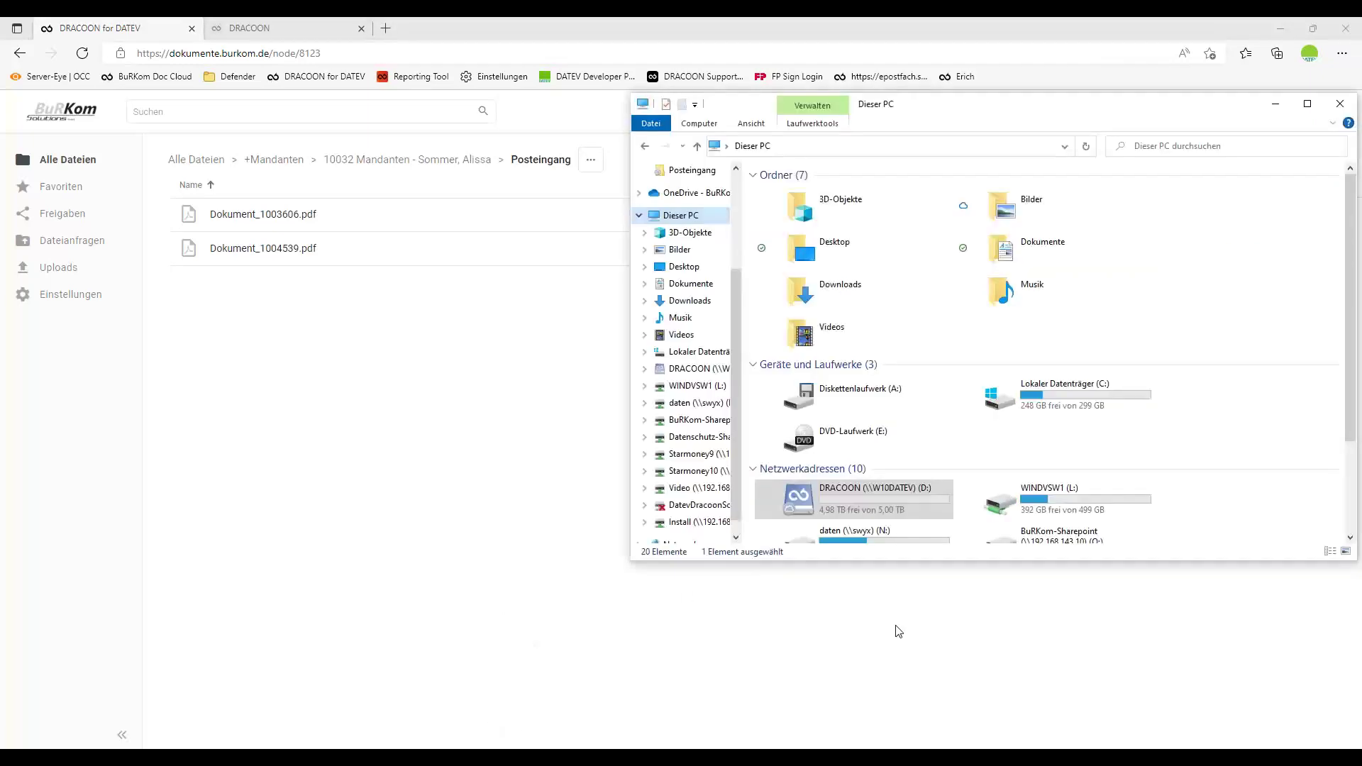
double_click(867, 495)
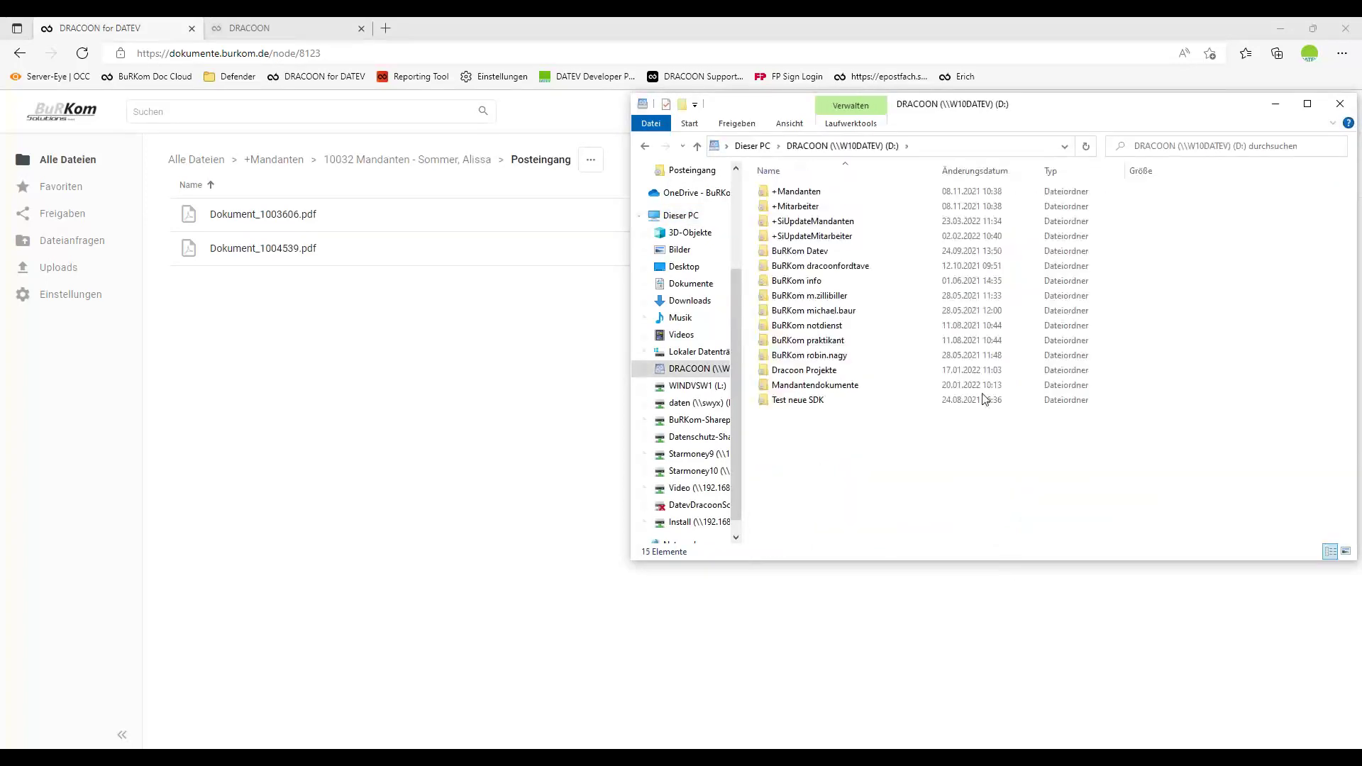
left_click(809, 193)
double_click(809, 193)
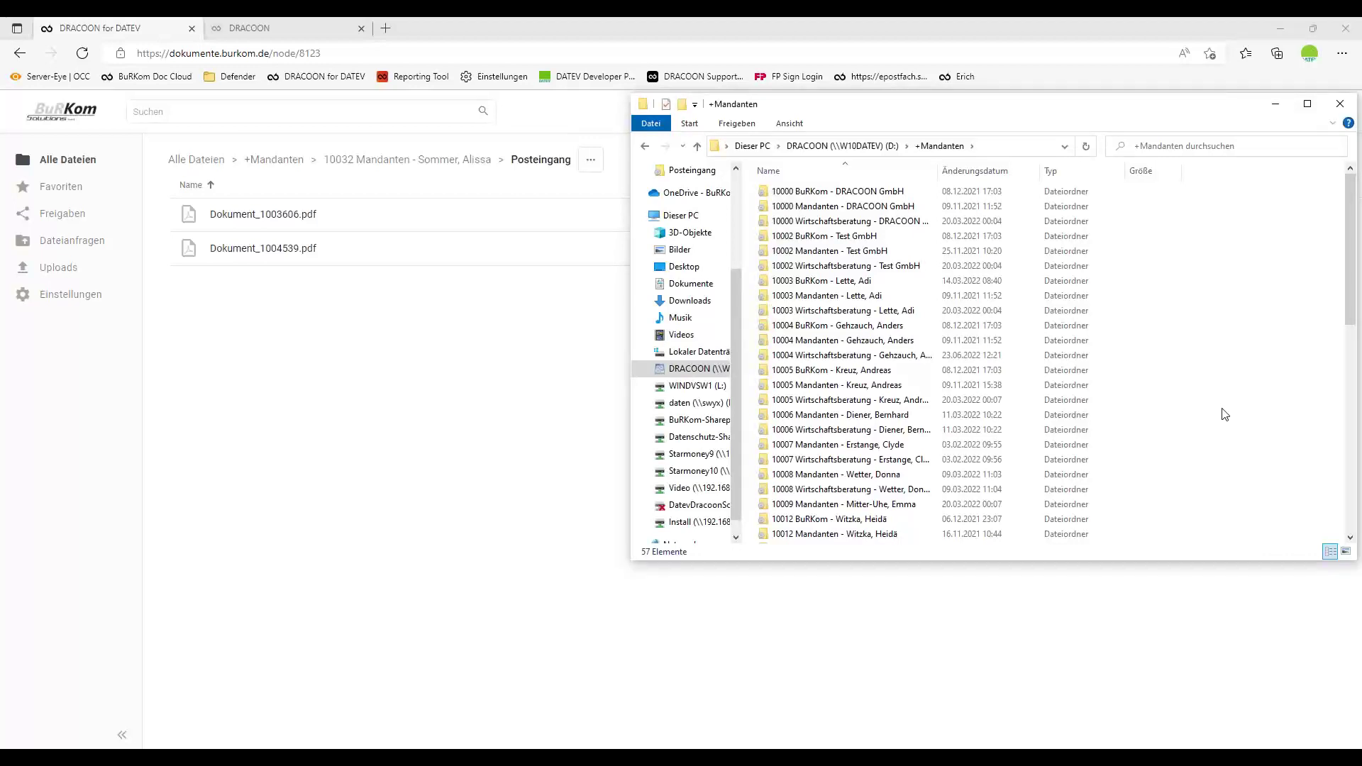
scroll(1206, 429, "down", 10)
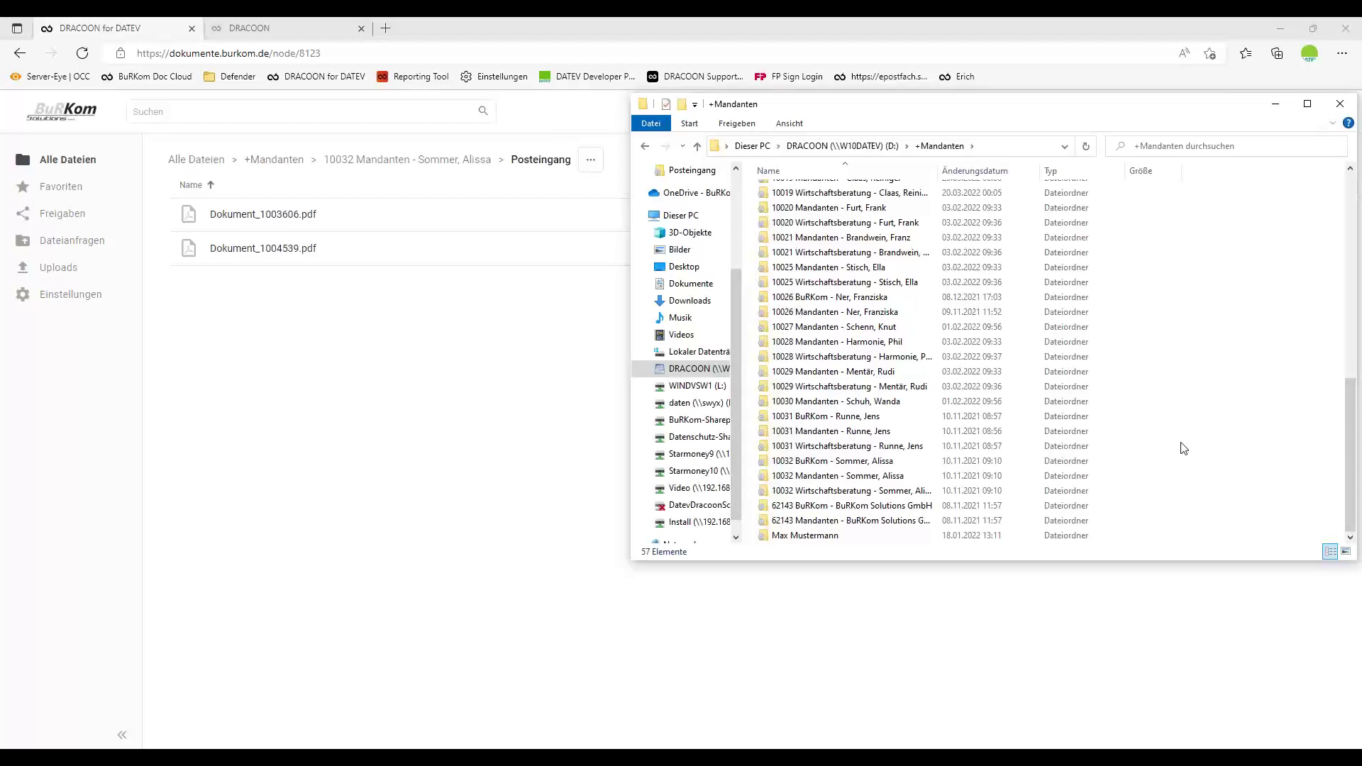
double_click(1164, 476)
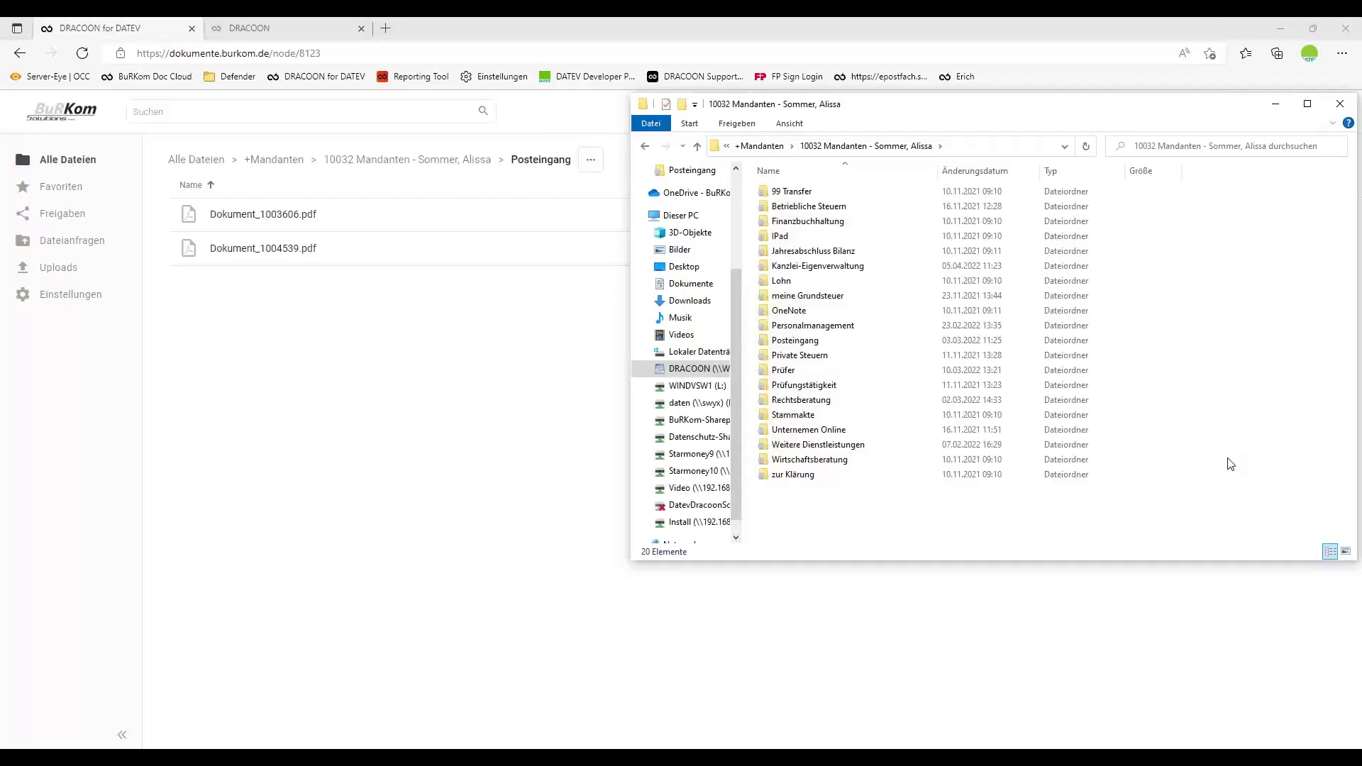
double_click(796, 342)
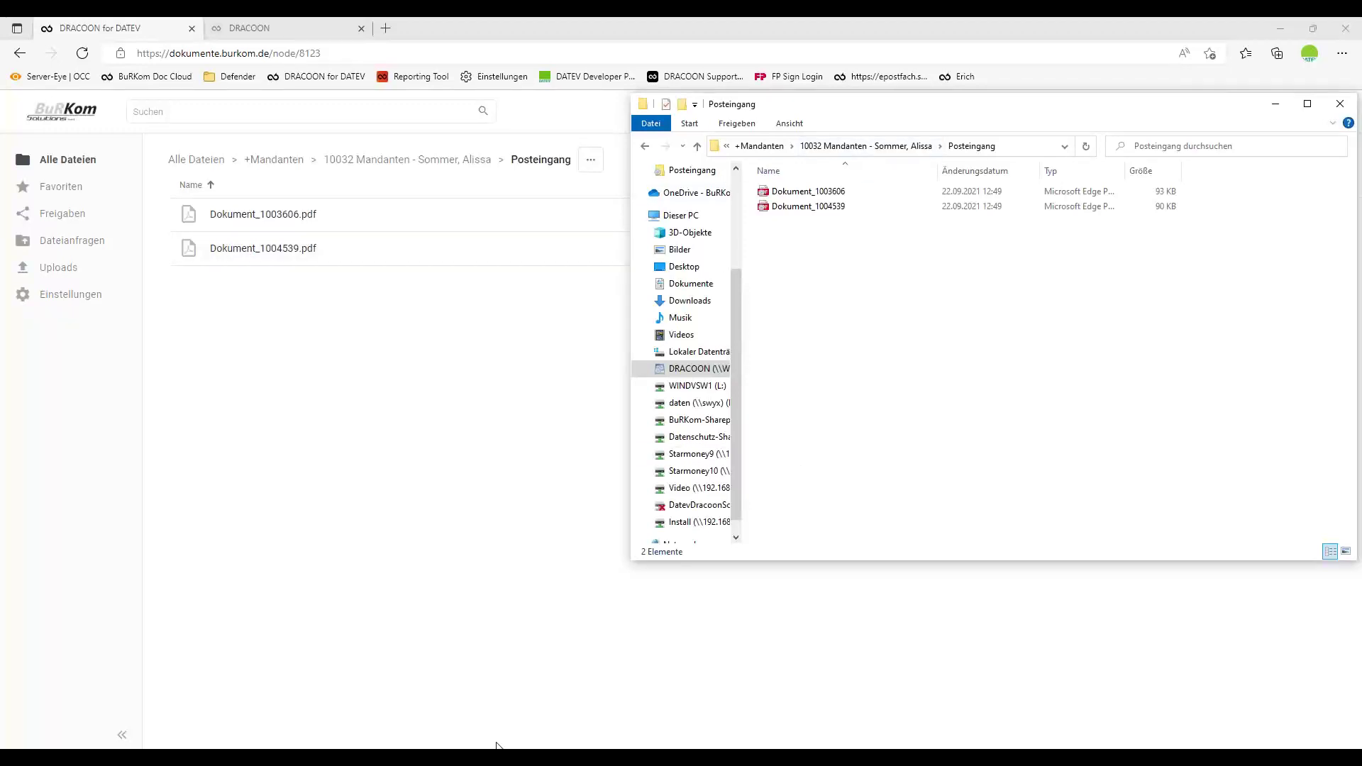
Drag Dokument_0908593 from the DRACOONforDATEV window into the Posteingang folder.
mouse_move(497, 745)
left_click(358, 738)
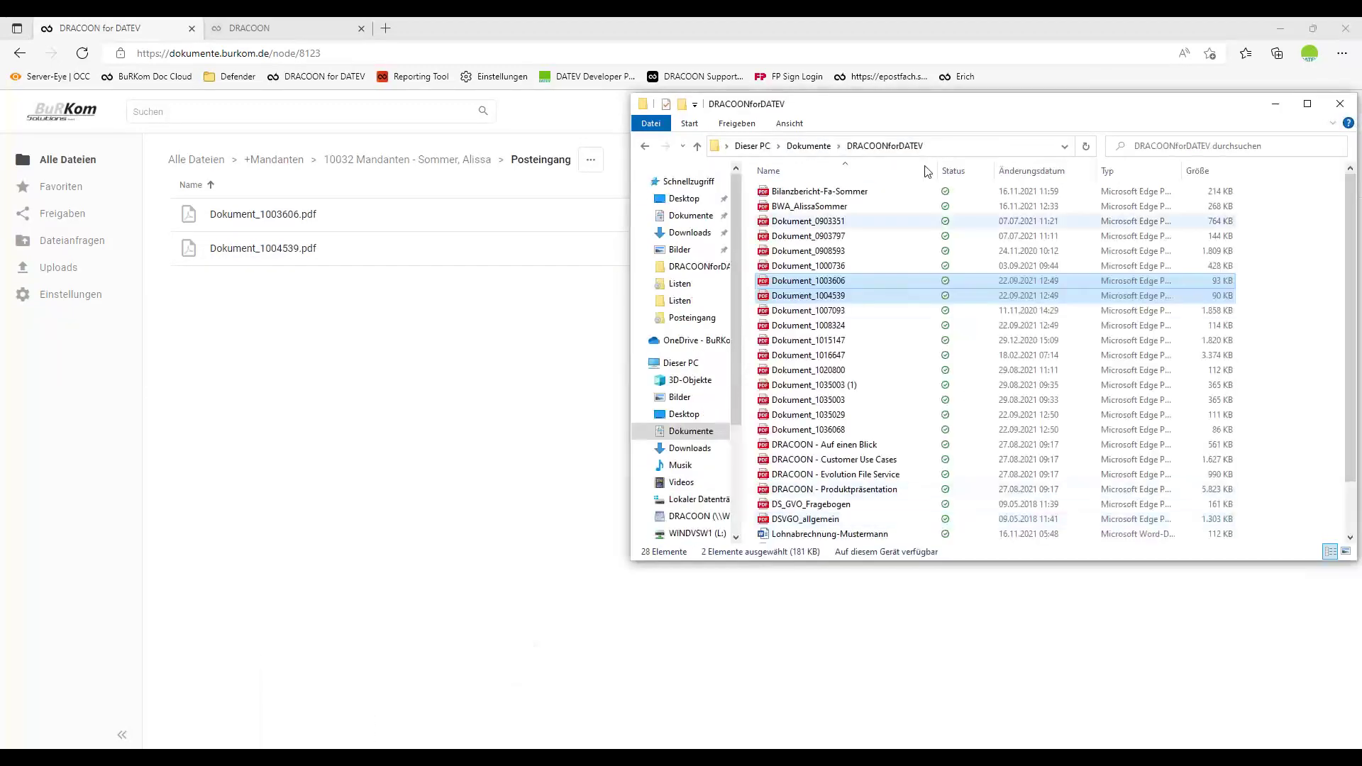
left_click_drag(938, 110, 1056, 352)
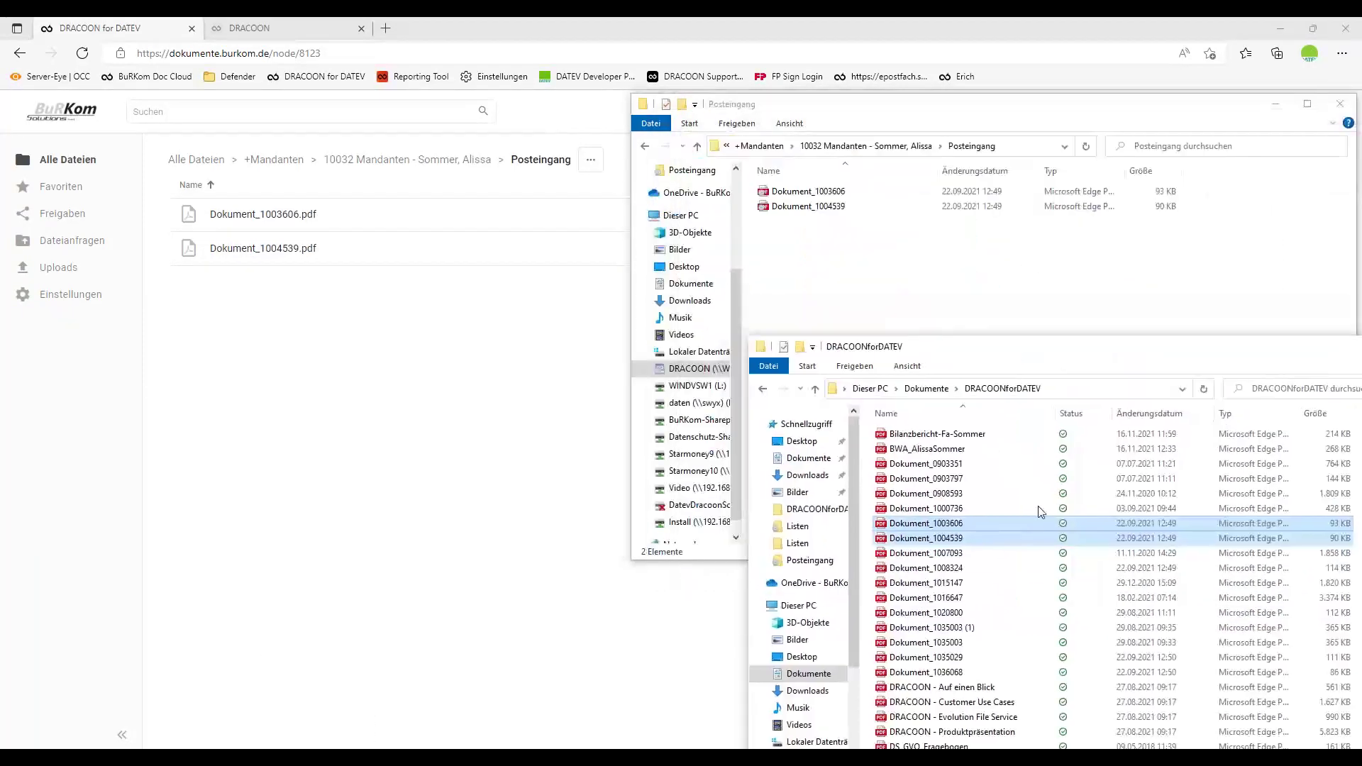
left_click(959, 493)
left_click_drag(959, 493, 979, 325)
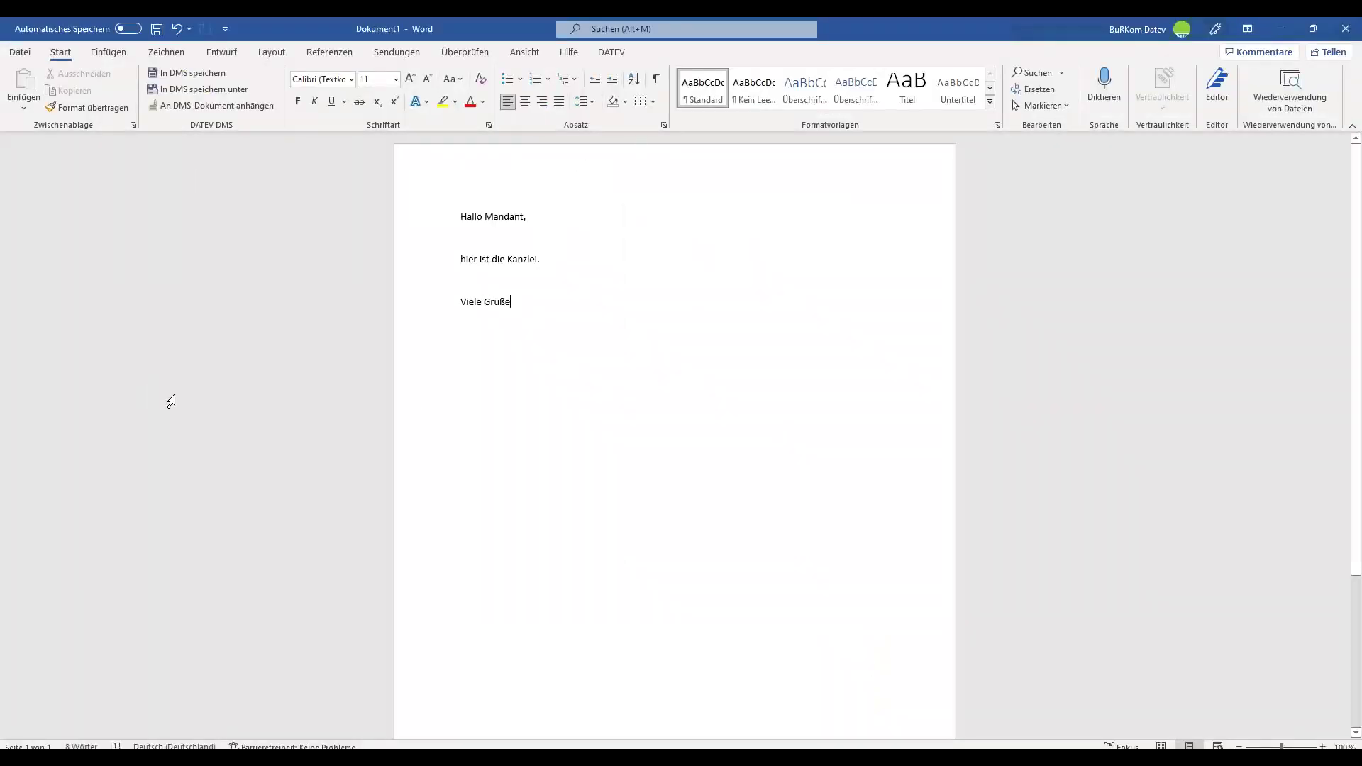
Save the Hallo Mandant letter to DRACOON (D:) > +Mandanten > 10032 > Posteingang and close Word.
left_click(20, 52)
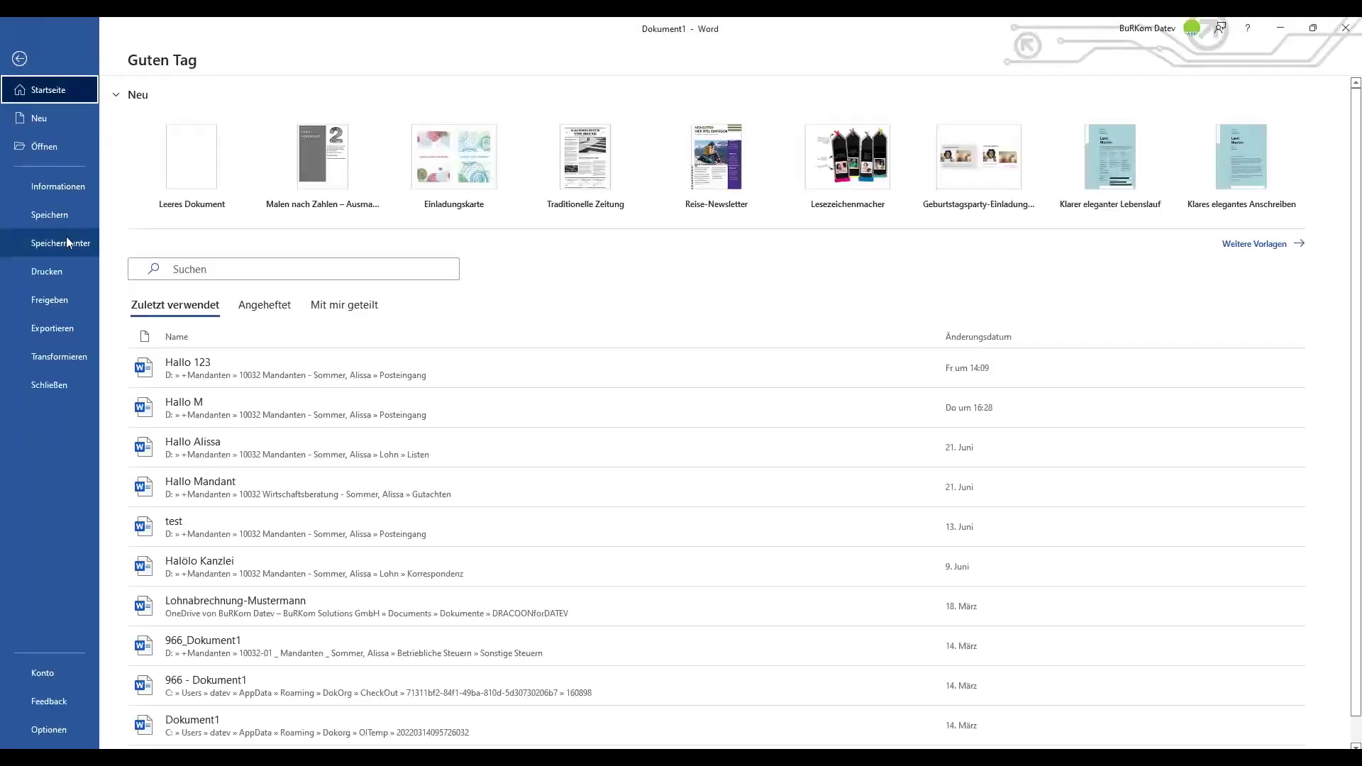
left_click(62, 241)
left_click(182, 337)
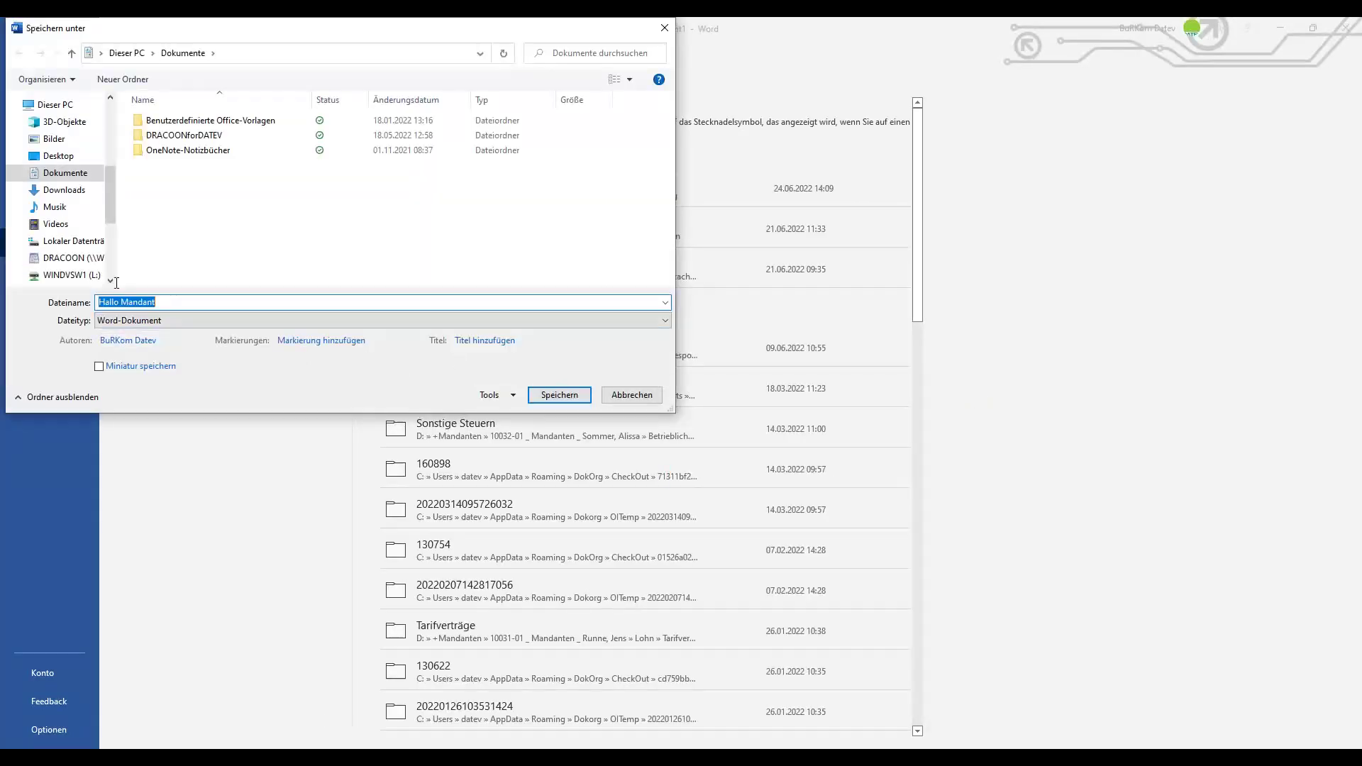
left_click(70, 259)
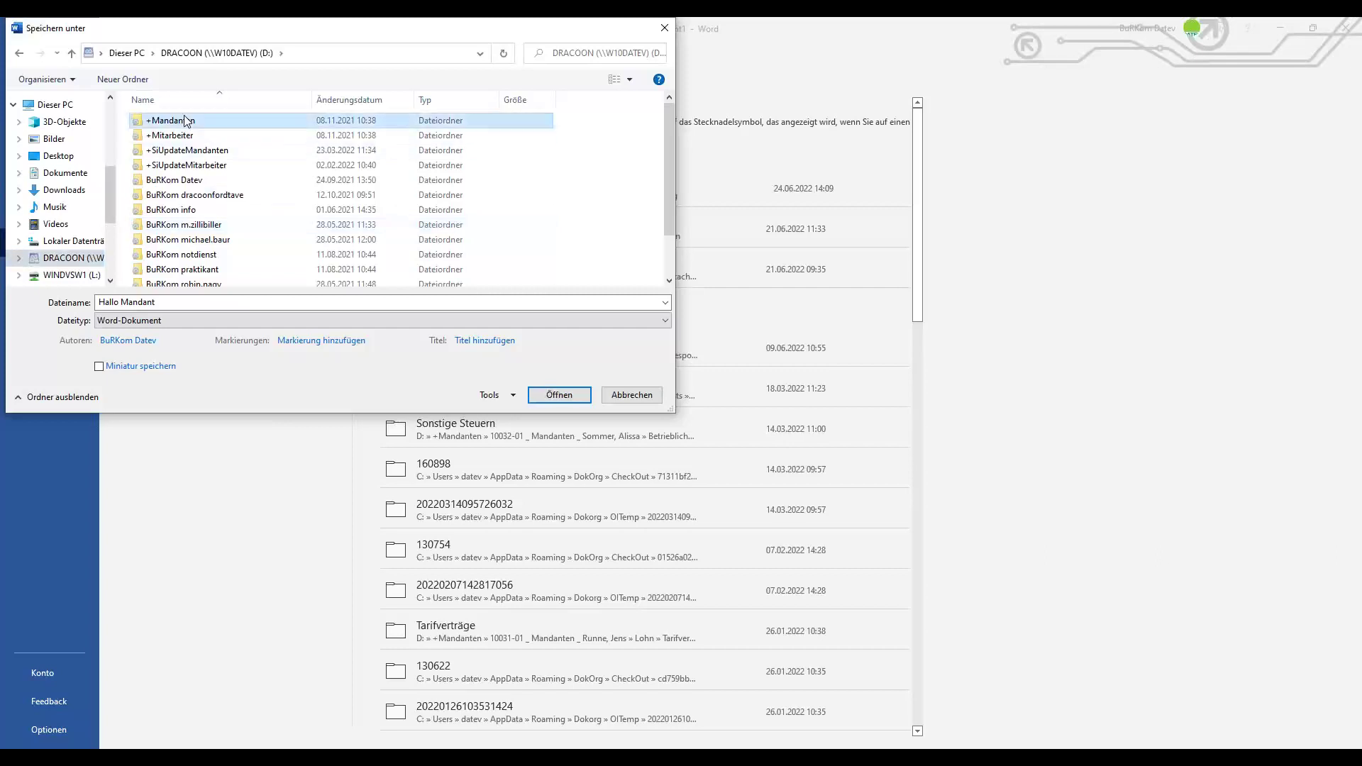
double_click(189, 121)
scroll(254, 179, "down", 15)
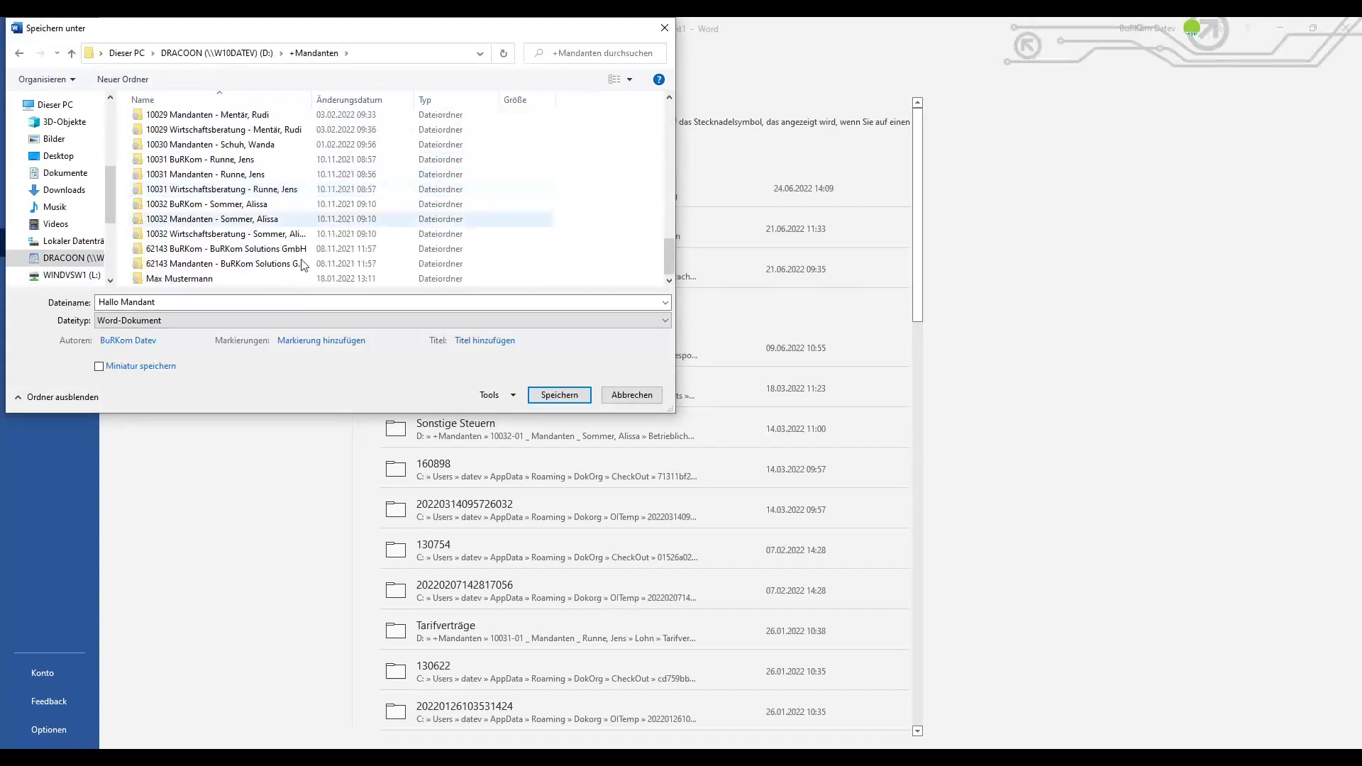
double_click(210, 220)
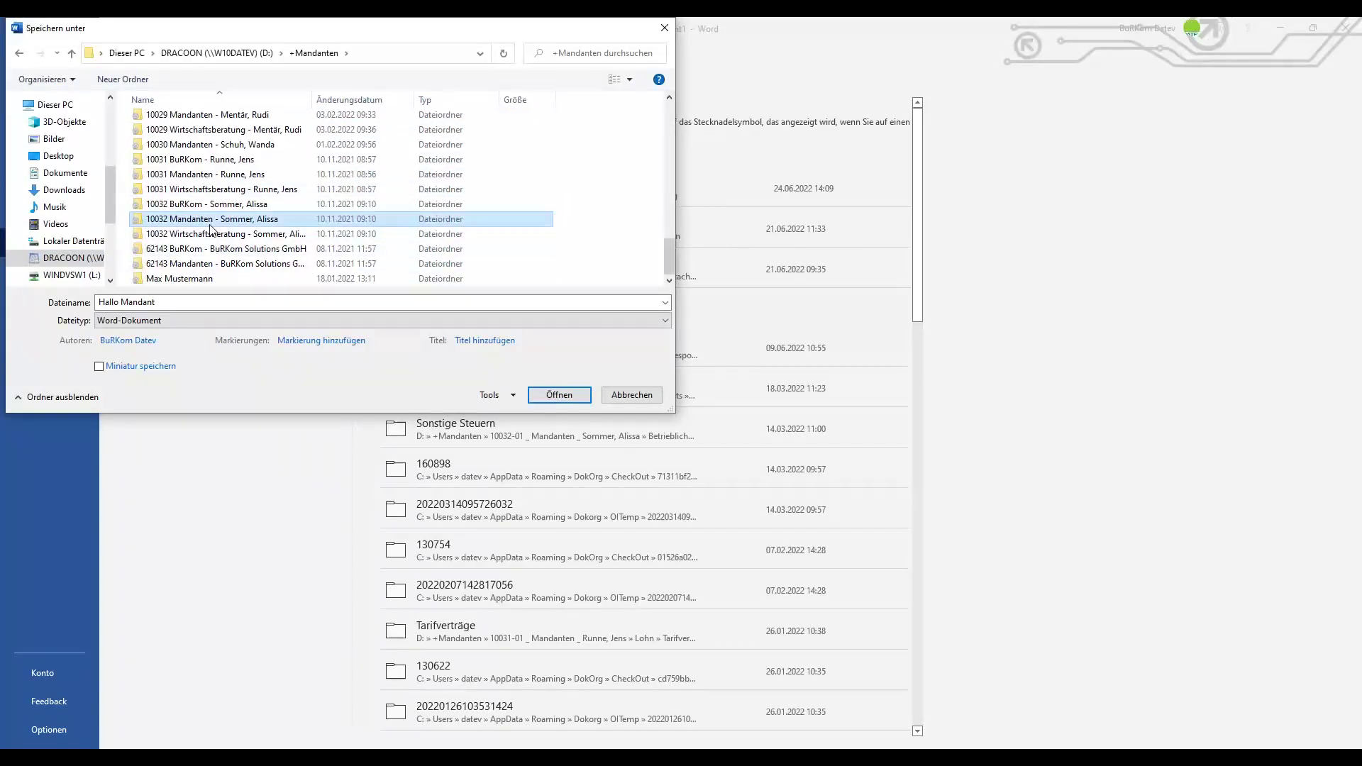
scroll(221, 264, "down", 3)
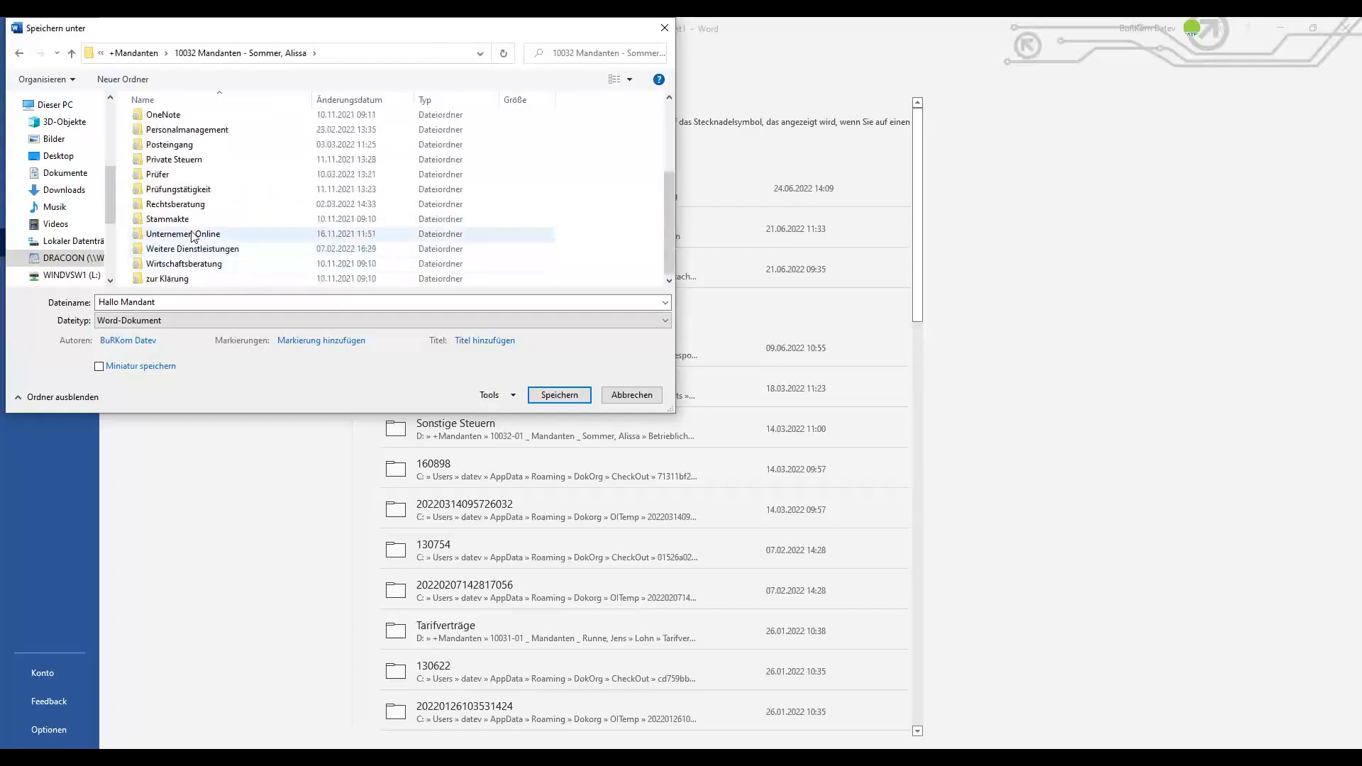
double_click(173, 145)
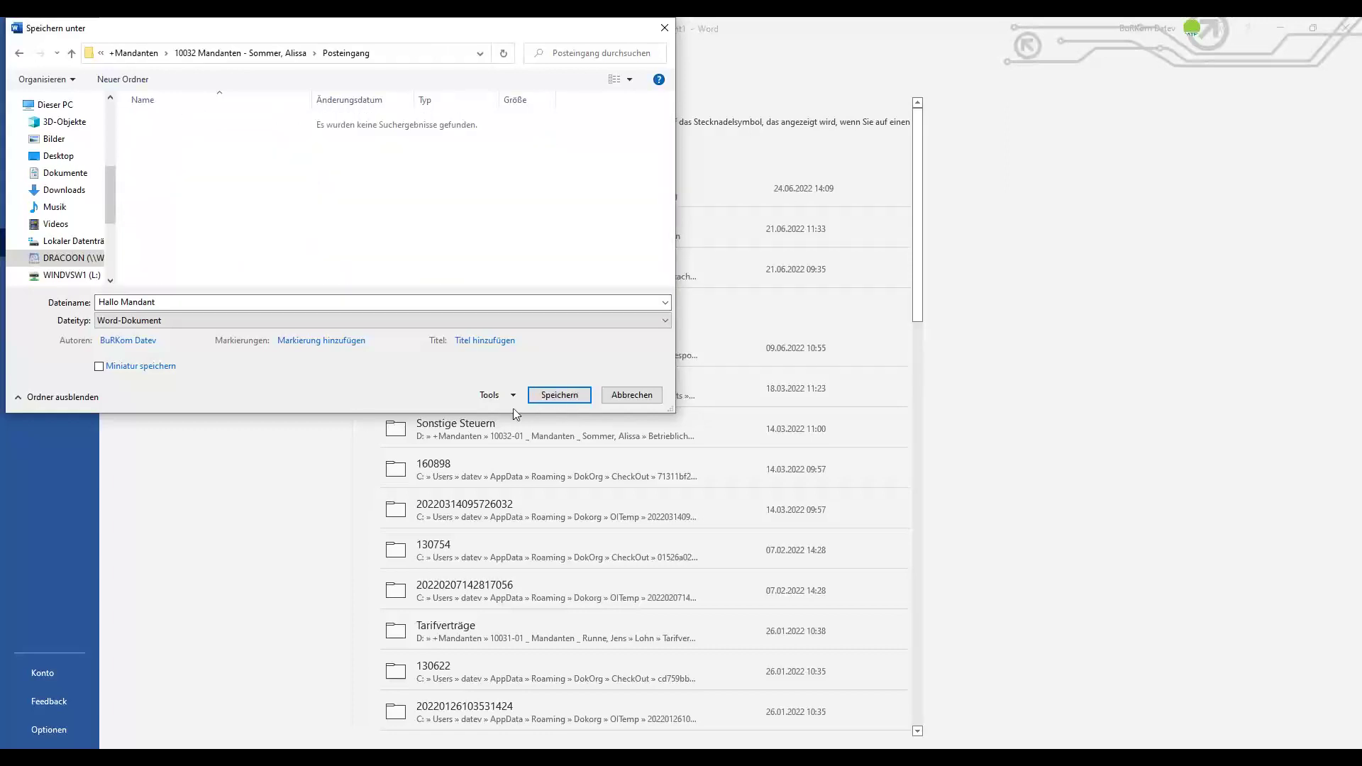
left_click(576, 400)
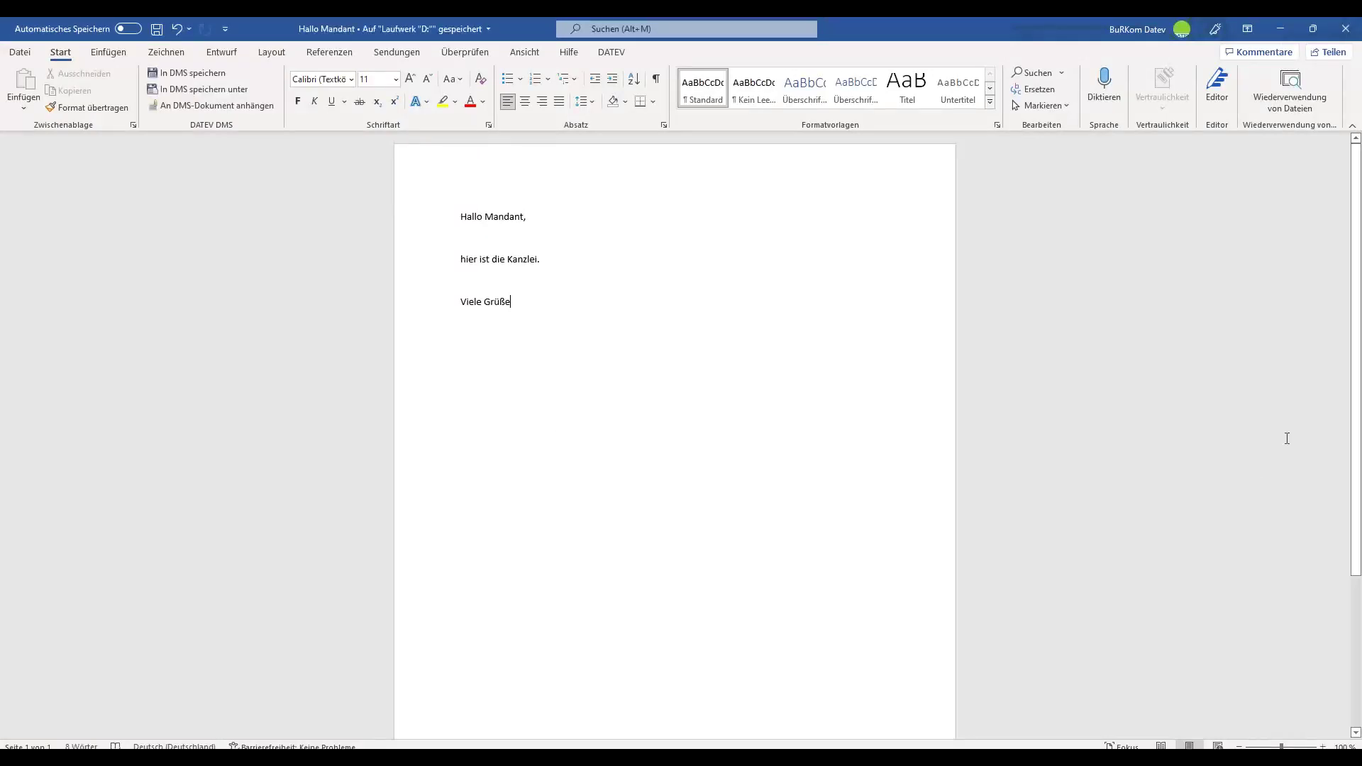
left_click(1346, 32)
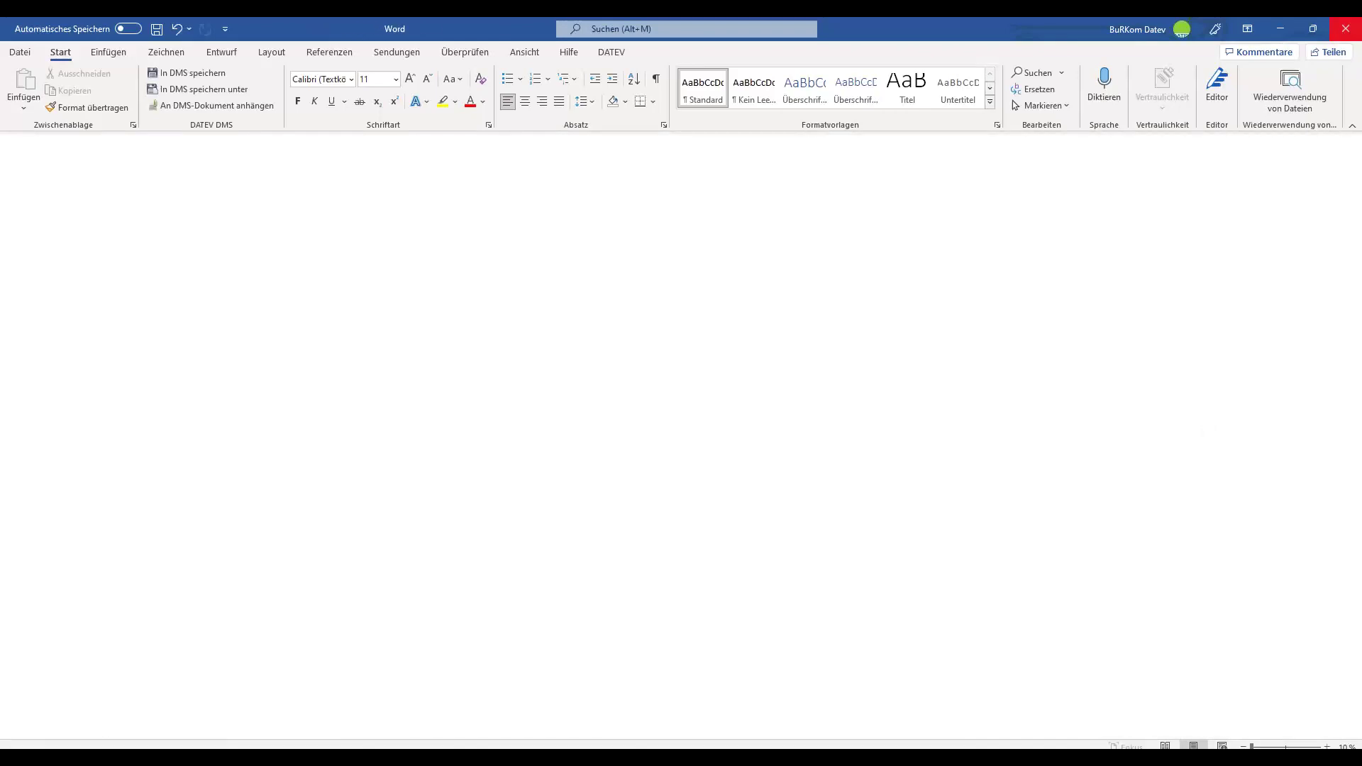
Clear the Posteingang file selection, move that window left, and bring up Mappe1.
left_click(878, 349)
left_click_drag(863, 114, 440, 117)
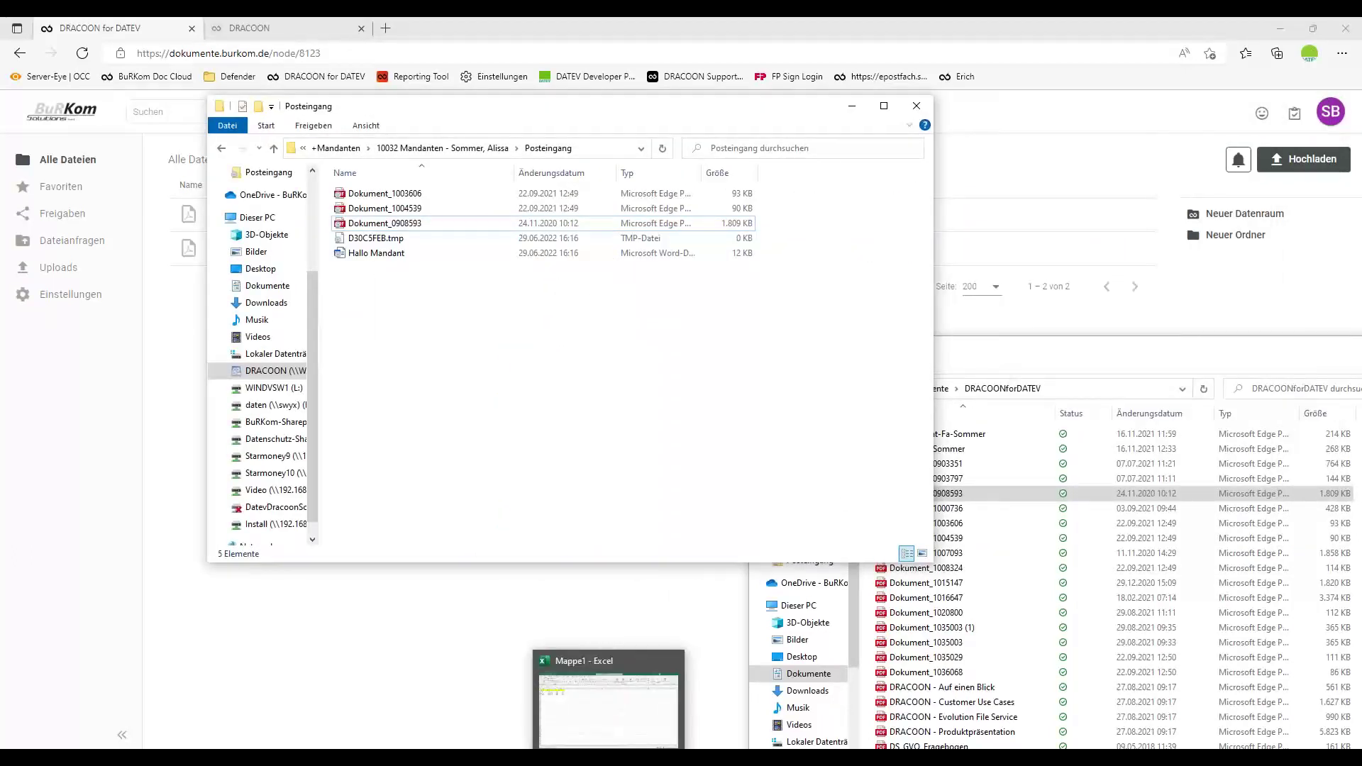
left_click(589, 699)
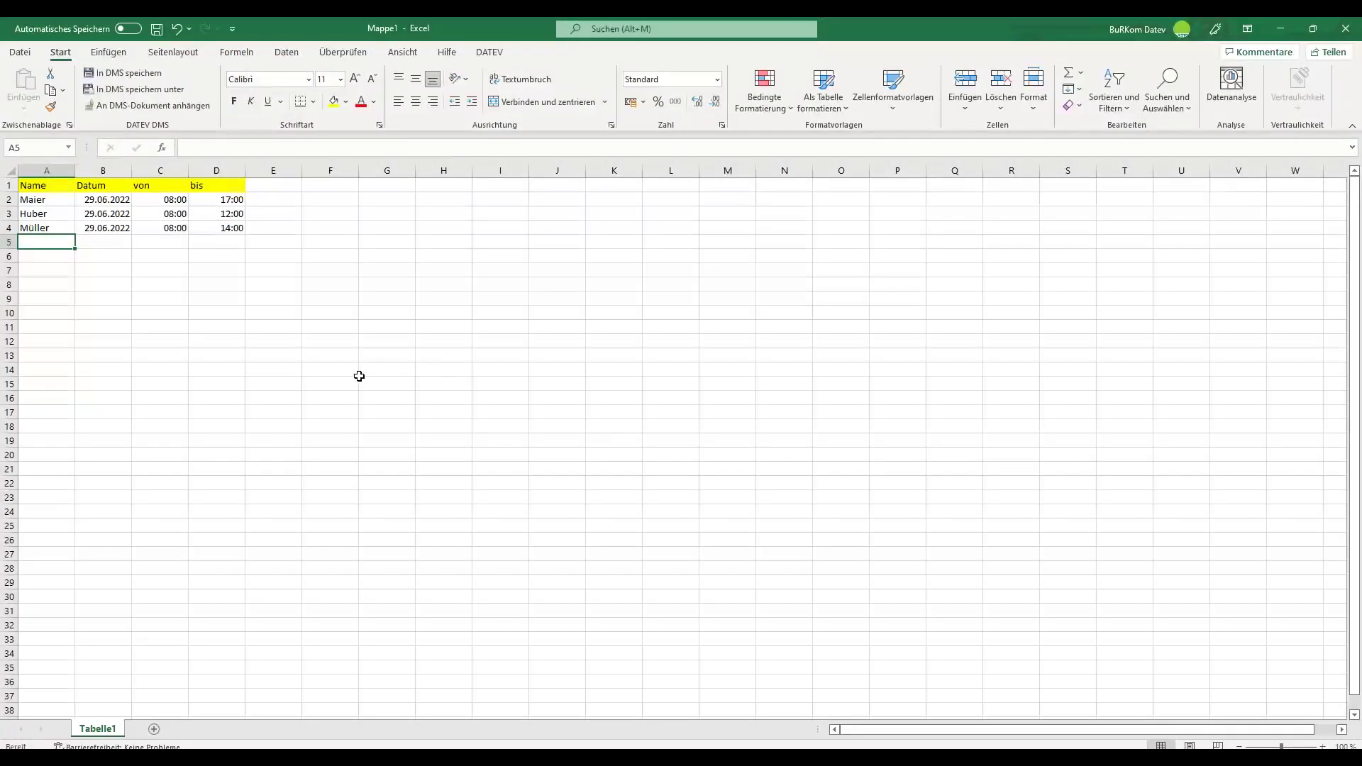
Save Mappe1 to DRACOON (D:) › +Mandanten › 10032 › Lohn › Listen and close the workbook.
left_click(21, 53)
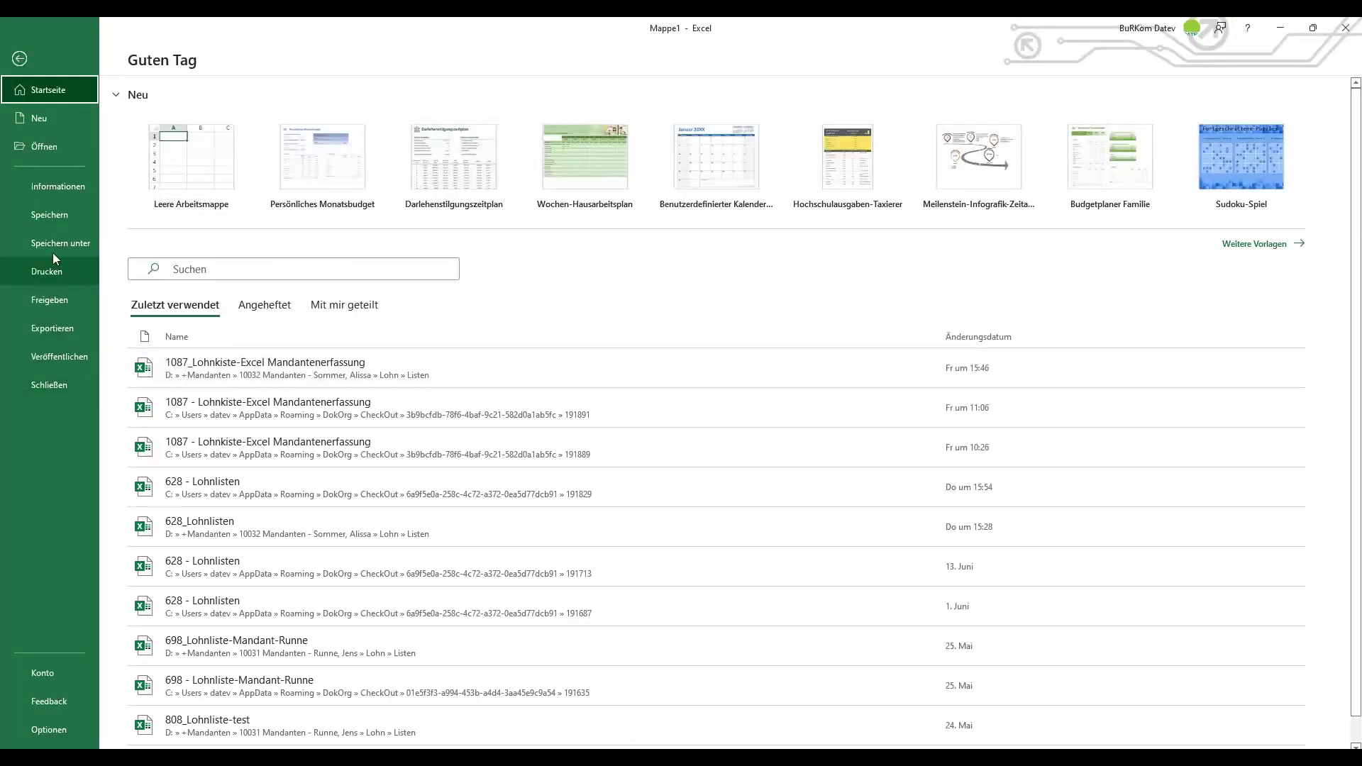
left_click(53, 244)
left_click(196, 342)
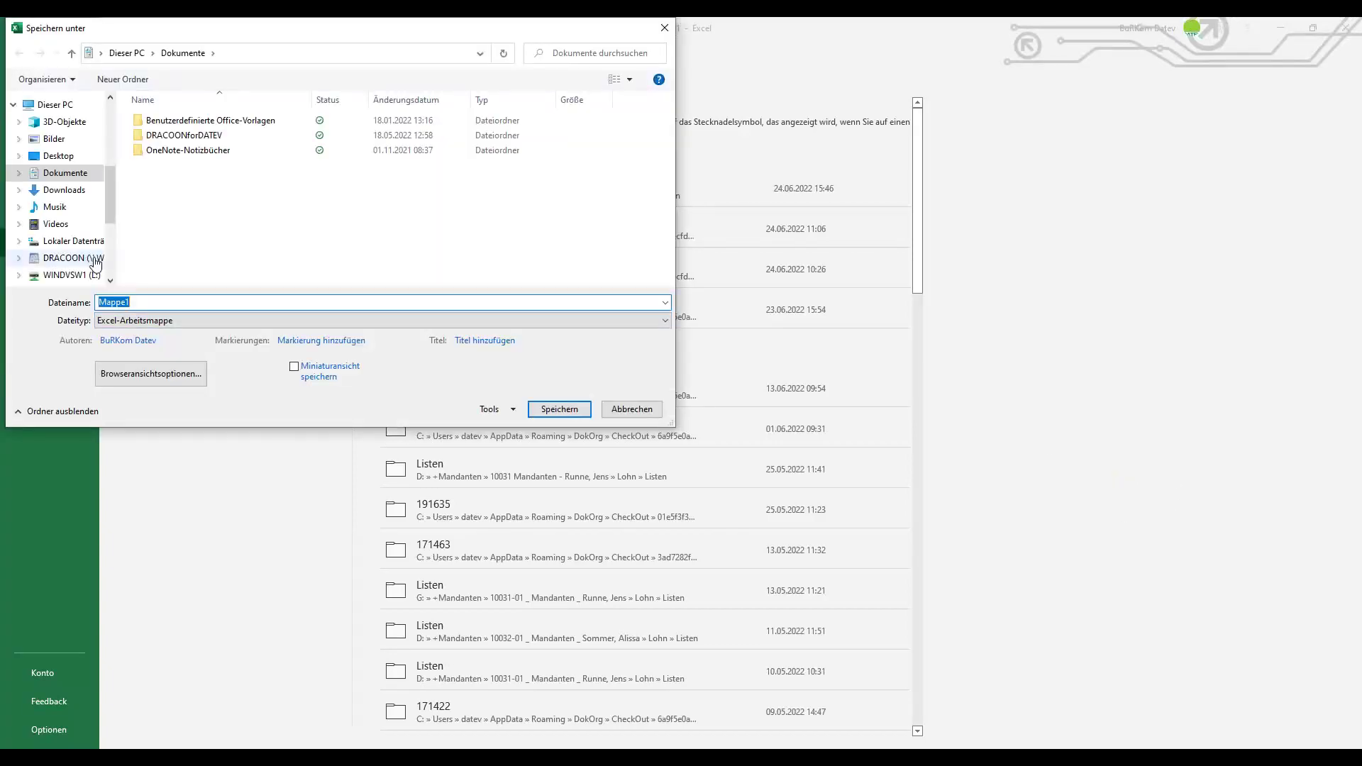
left_click(95, 259)
left_click(177, 123)
double_click(177, 123)
scroll(319, 270, "down", 10)
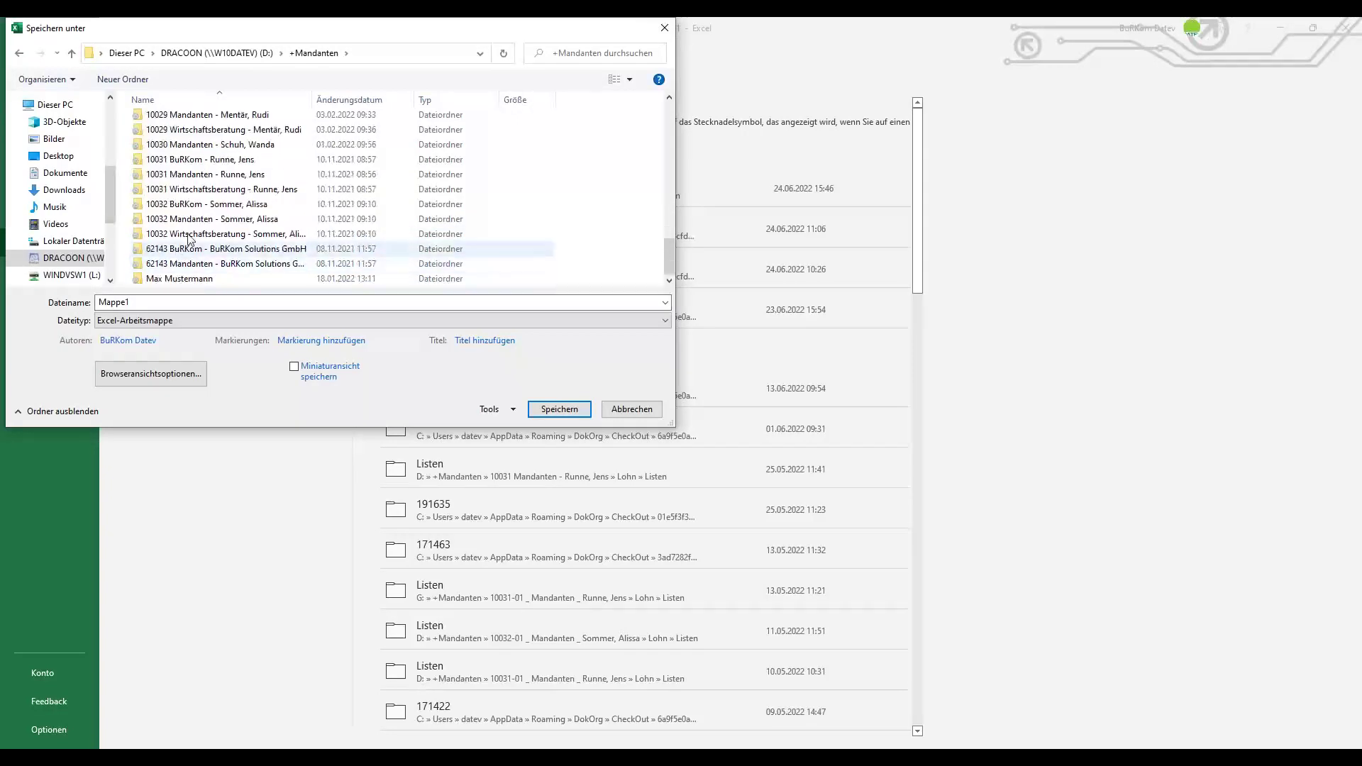
double_click(194, 220)
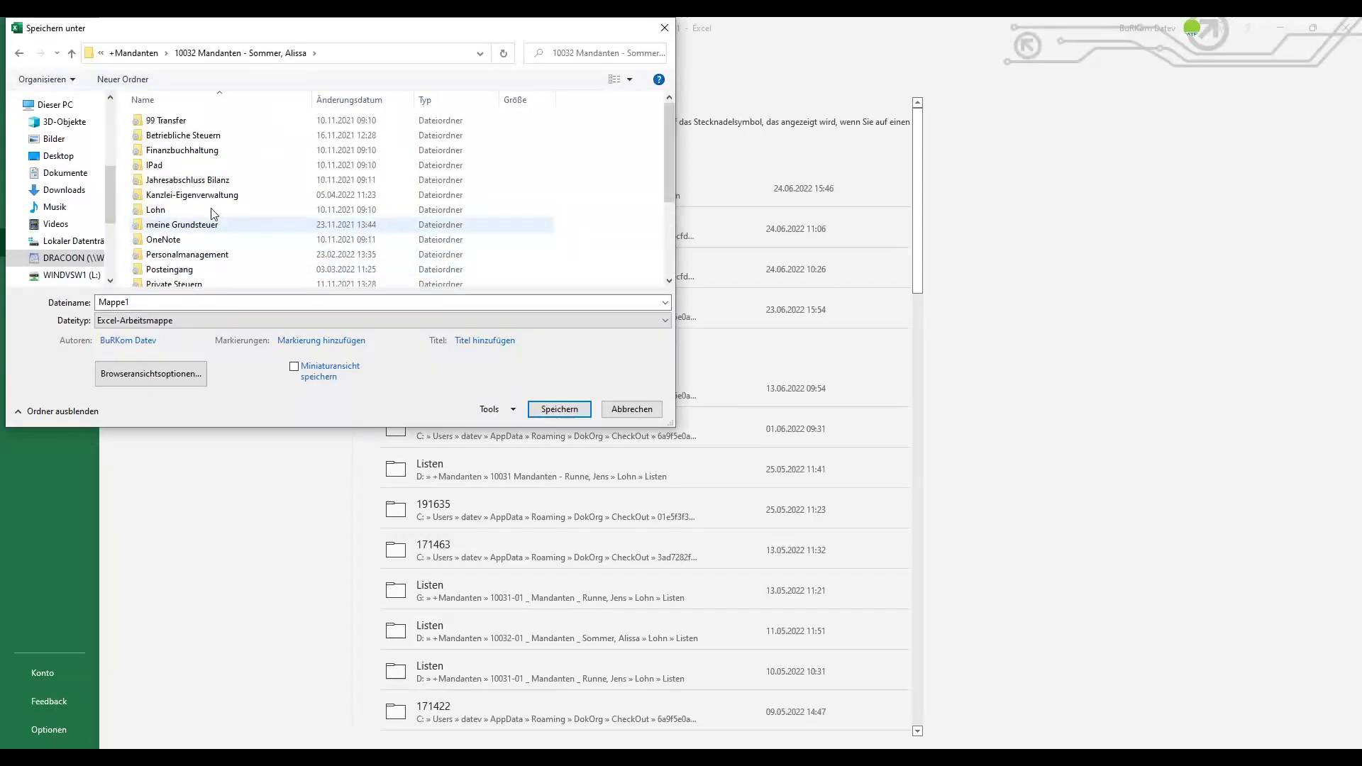
double_click(174, 210)
double_click(159, 194)
left_click(560, 410)
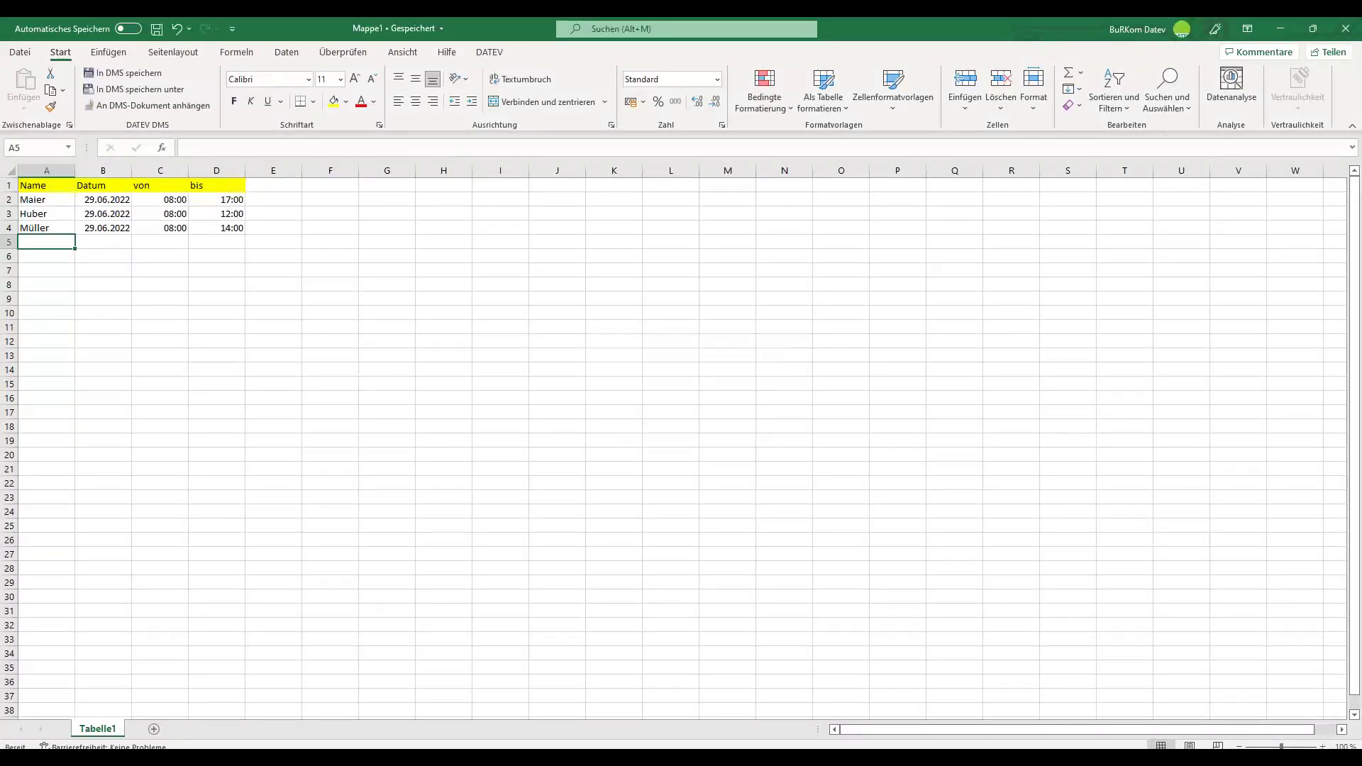
left_click(1343, 33)
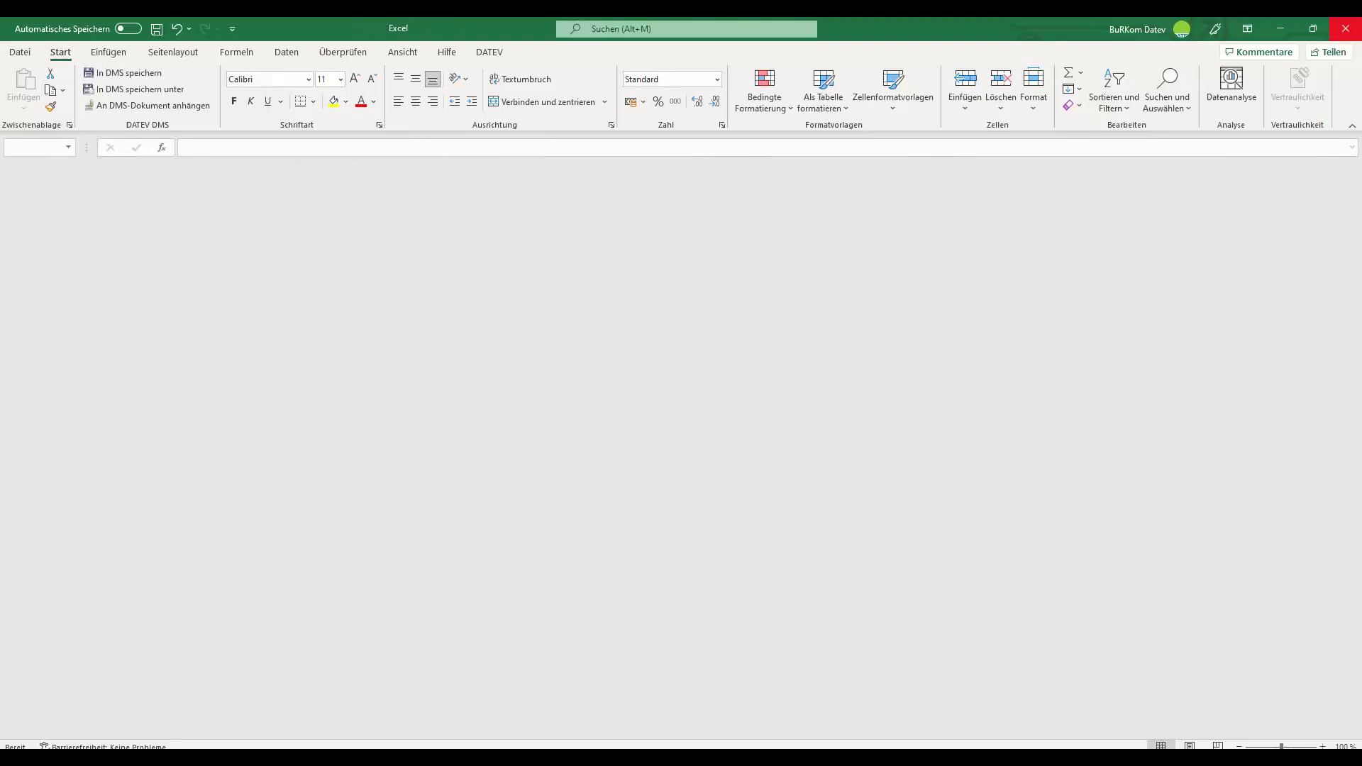
Close Excel, check the Task Scheduler window, and return DRACOON to the 10032 client folder.
left_click(1346, 28)
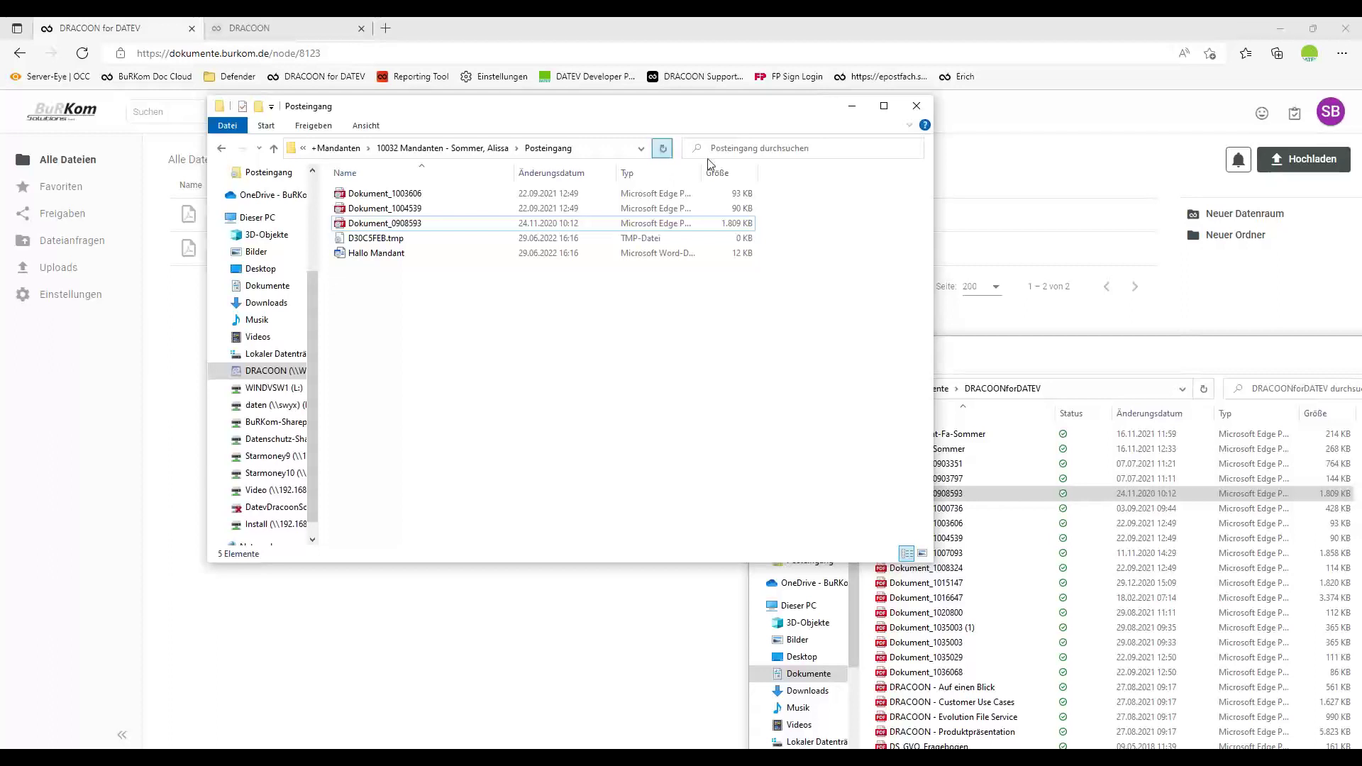
left_click(986, 37)
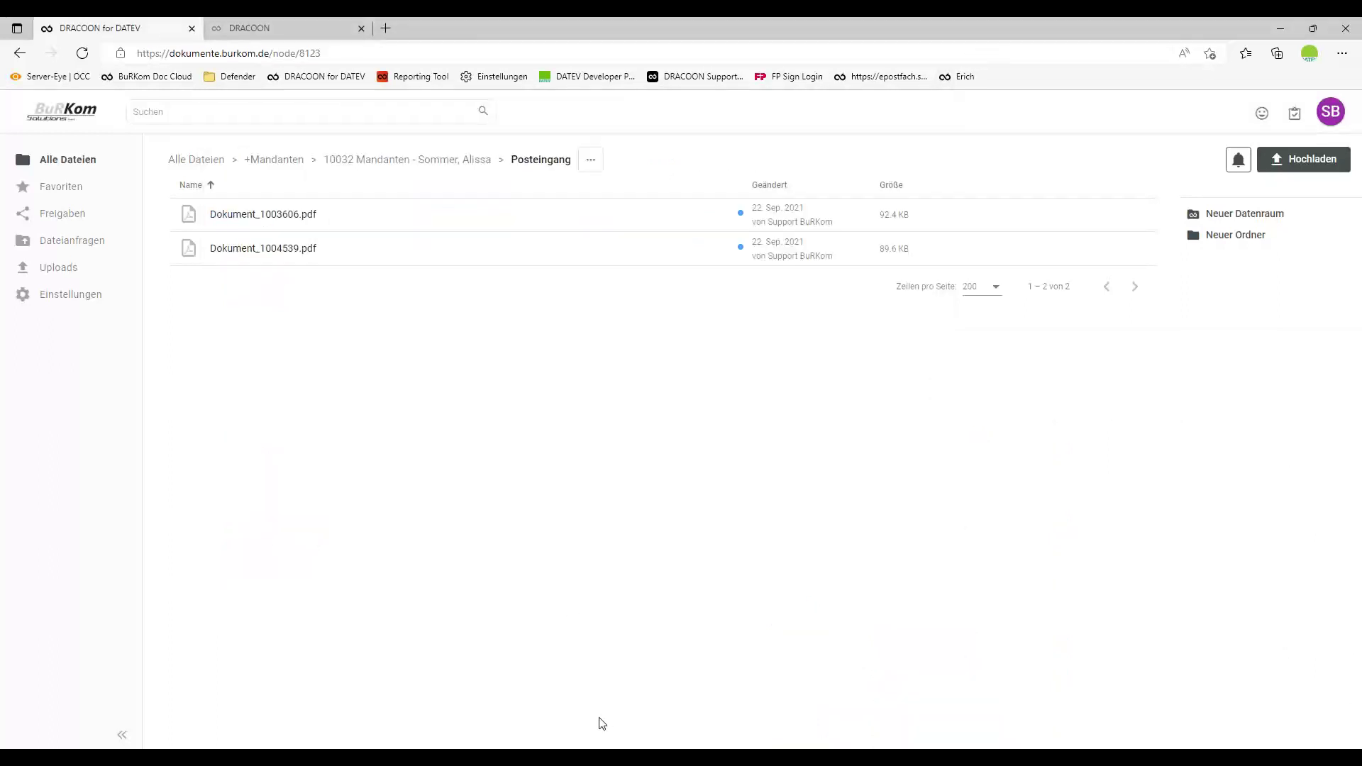
left_click(541, 748)
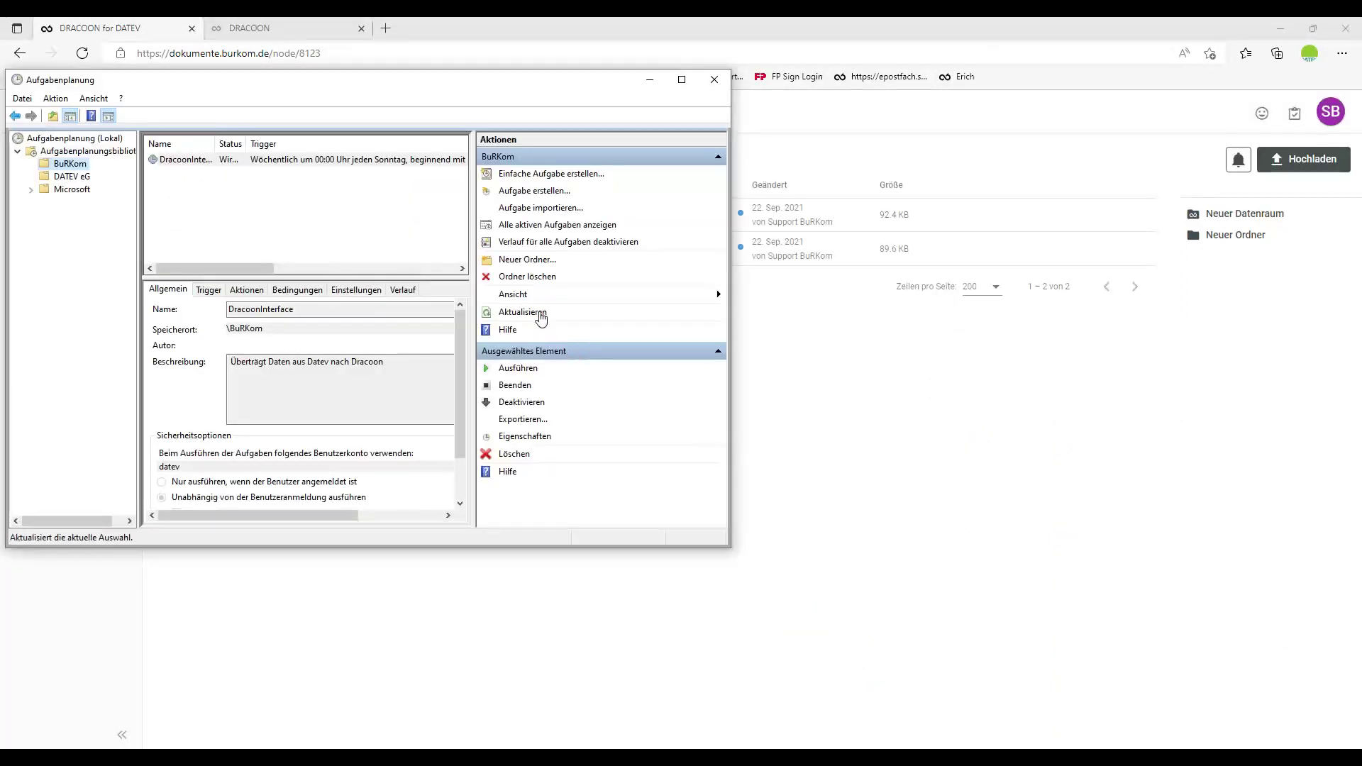
left_click(1171, 193)
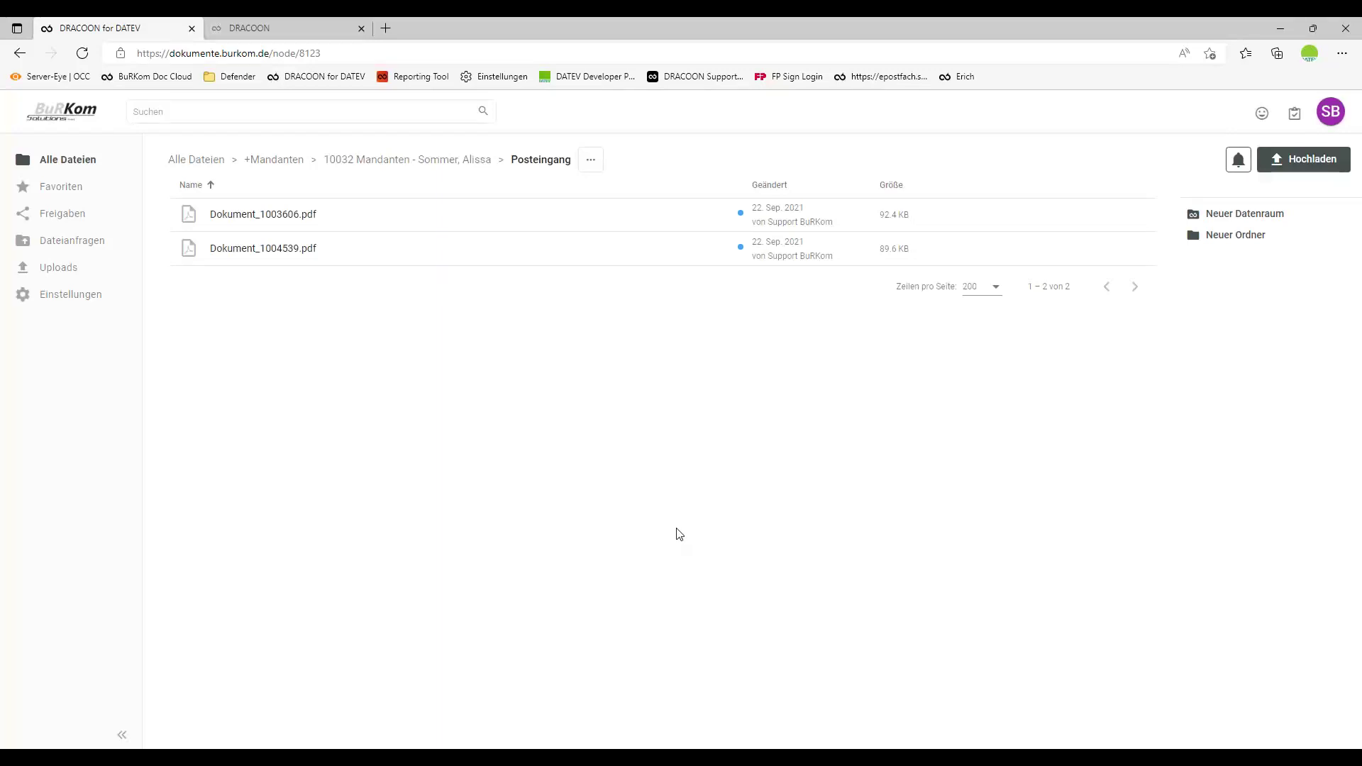
left_click(426, 164)
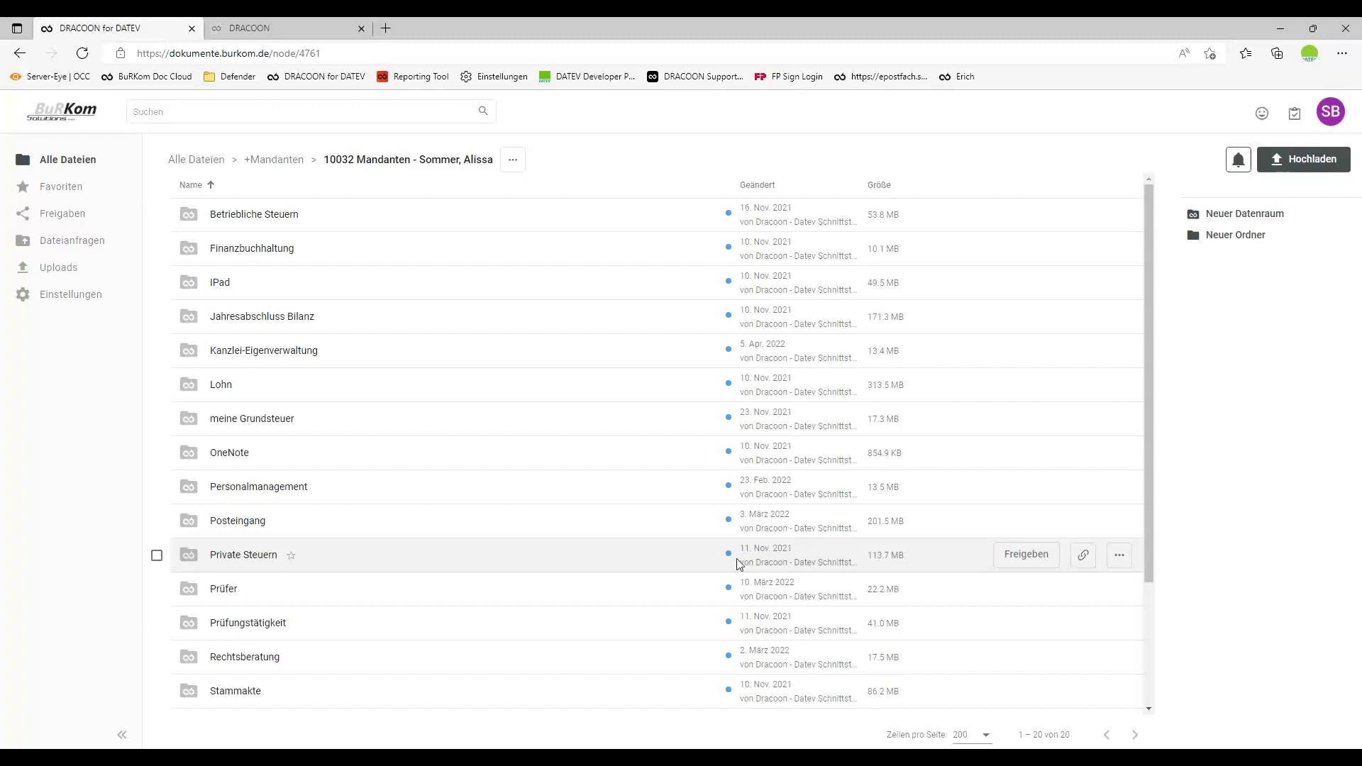
Start a new Outlook message and bring the DRACOONforDATEV folder window forward.
key("alt+Tab")
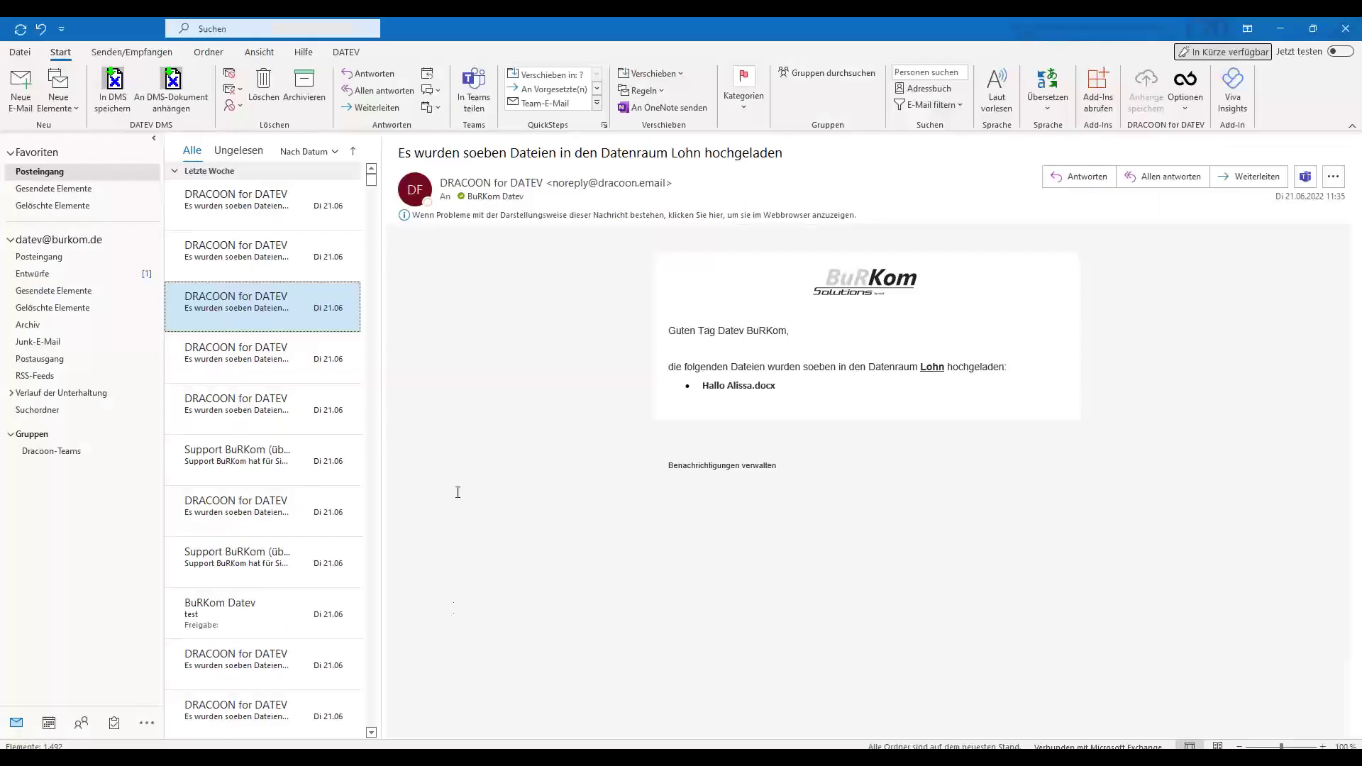
left_click(20, 103)
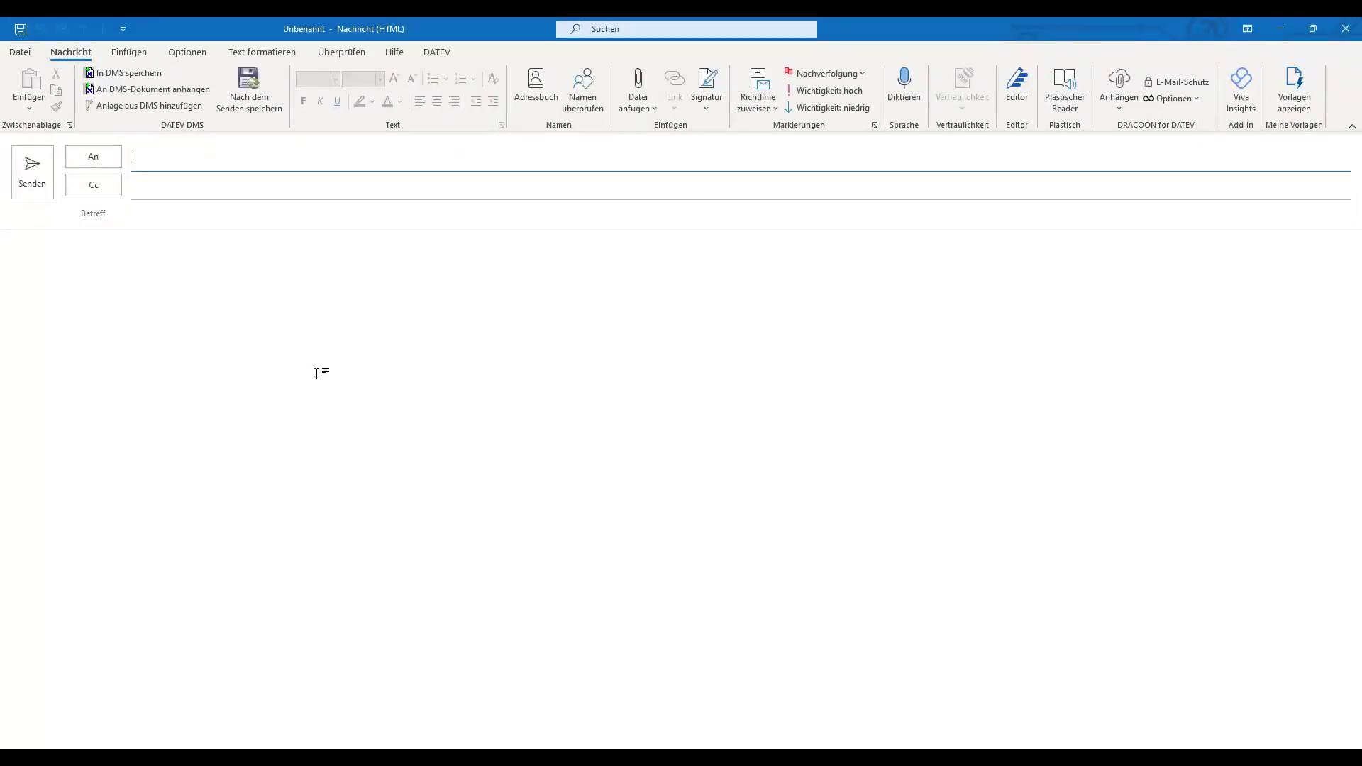
mouse_move(396, 756)
left_click(335, 703)
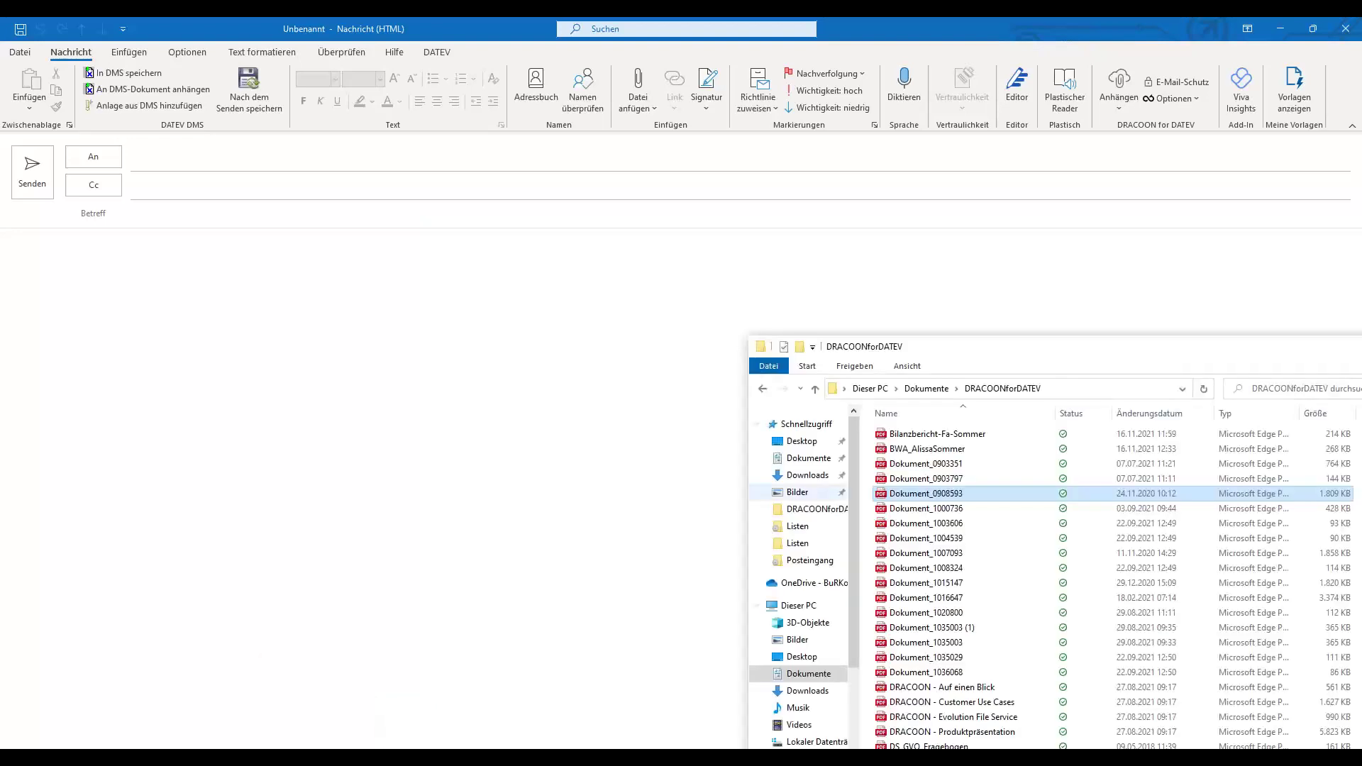
Add the three PDFs to the message as DRACOON share links and review the sharing options.
left_click(943, 541, "shift")
left_click_drag(945, 550, 447, 471)
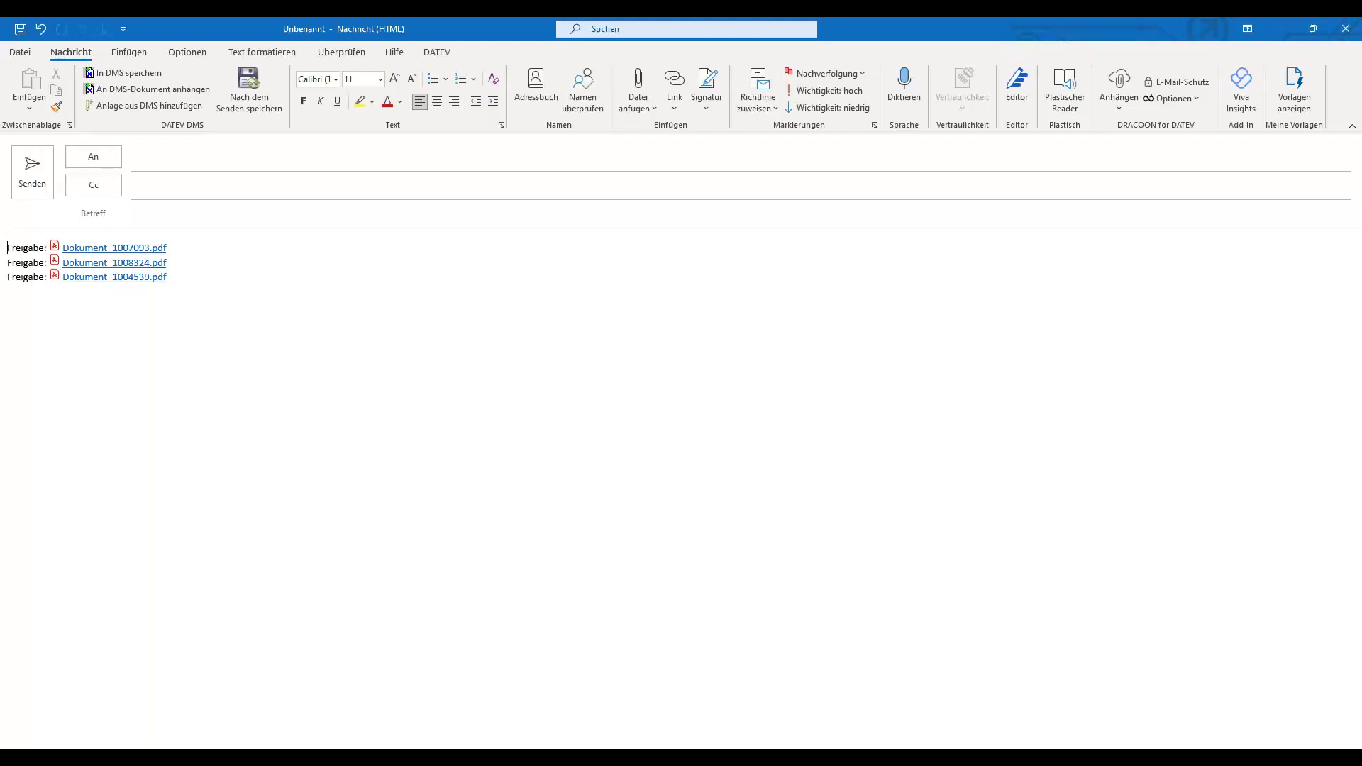
left_click(1196, 99)
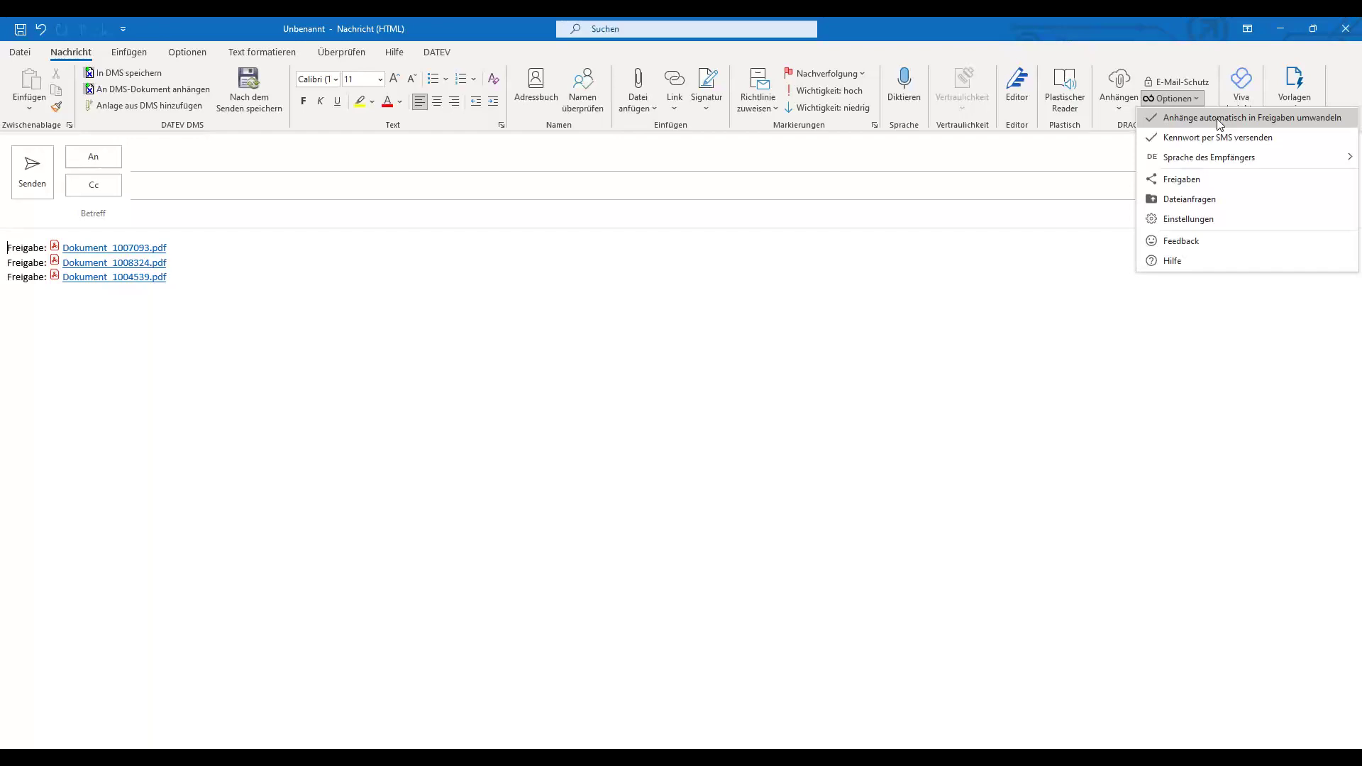
left_click(884, 403)
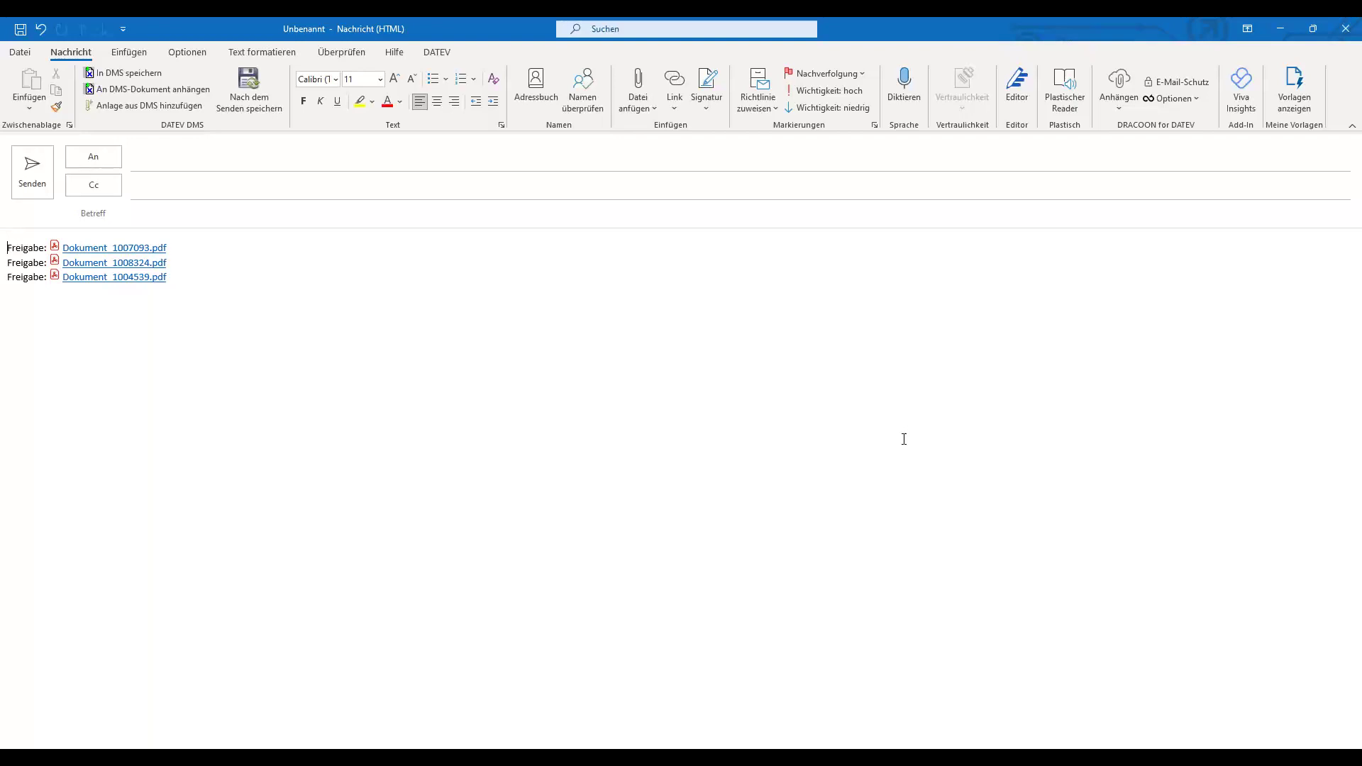
Address the message to the DATEV contact with subject 'test' and send it.
left_click(356, 156)
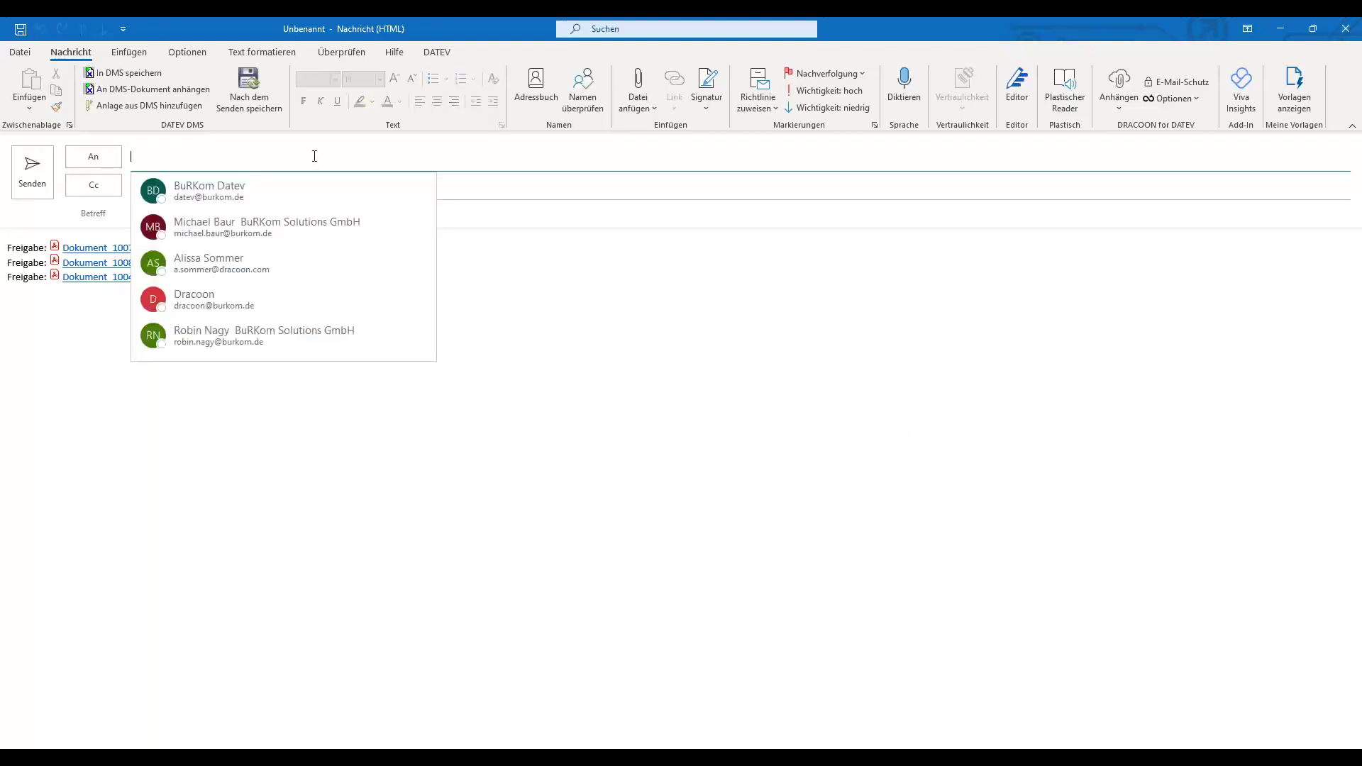
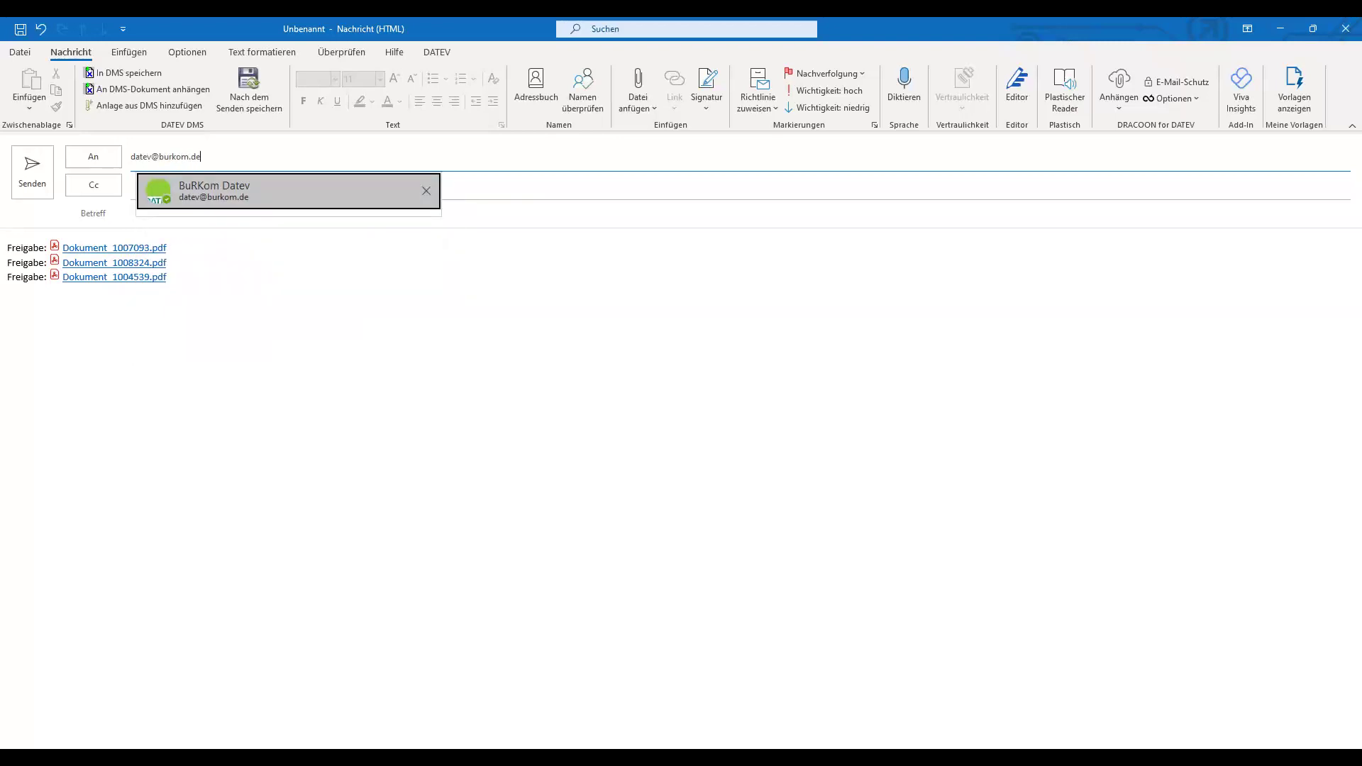
key("Tab")
key("Tab")
type("test")
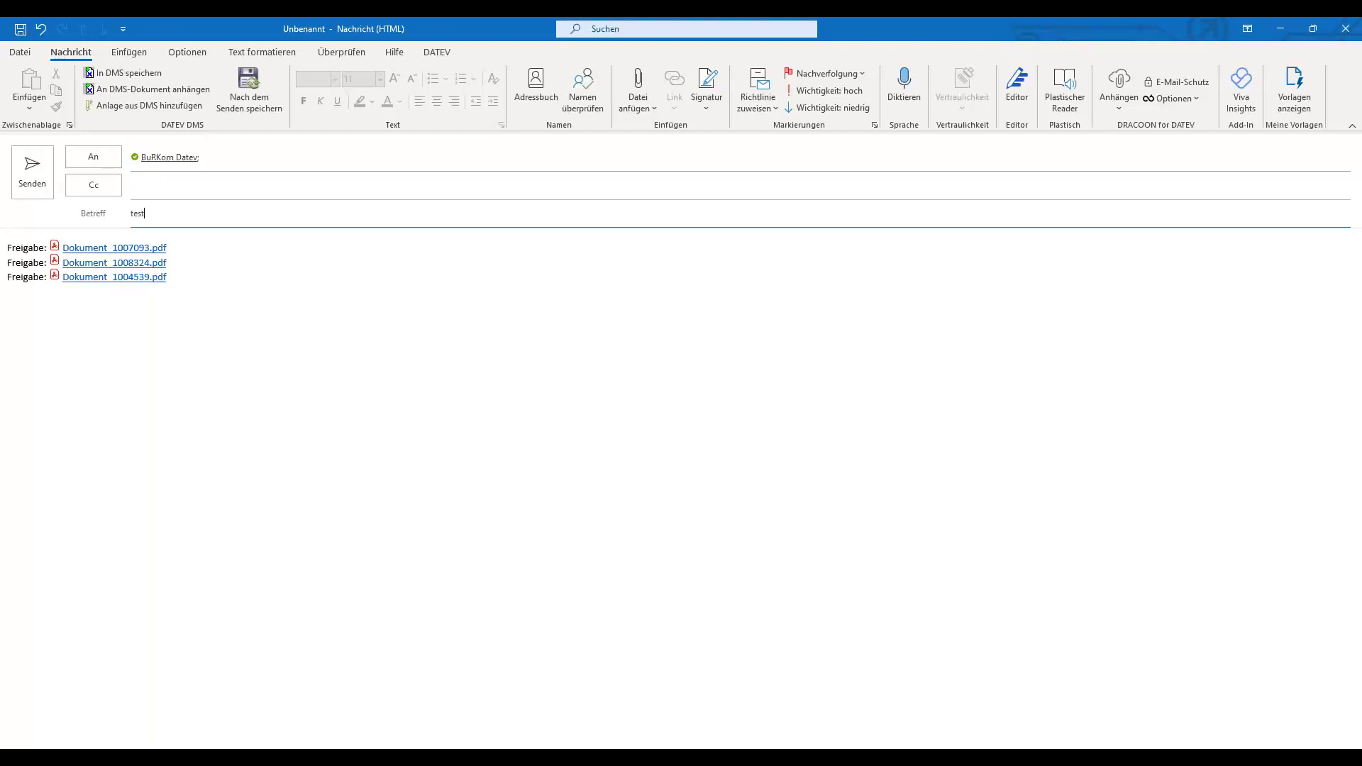
left_click(32, 173)
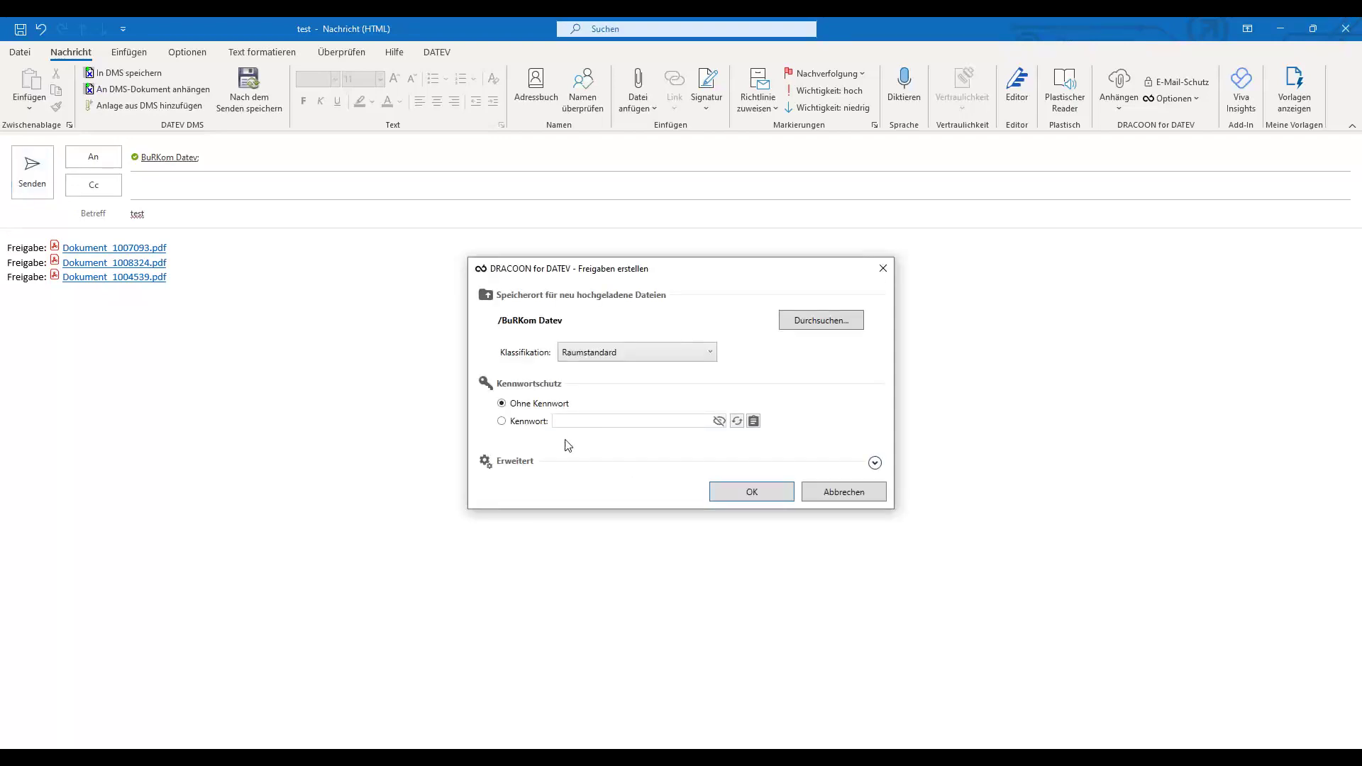
Protect the shares with a generated password, copy it, and confirm the share settings.
left_click(559, 421)
left_click(737, 424)
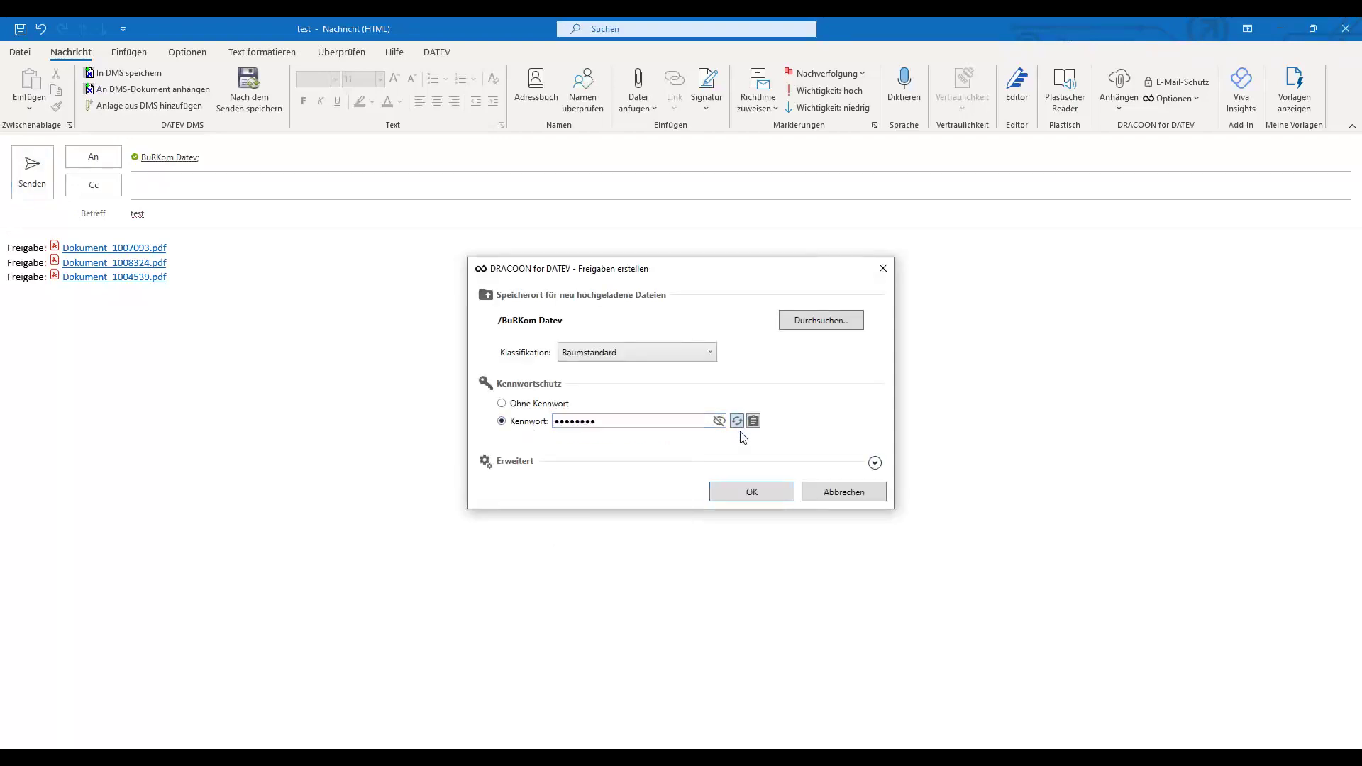
left_click(719, 422)
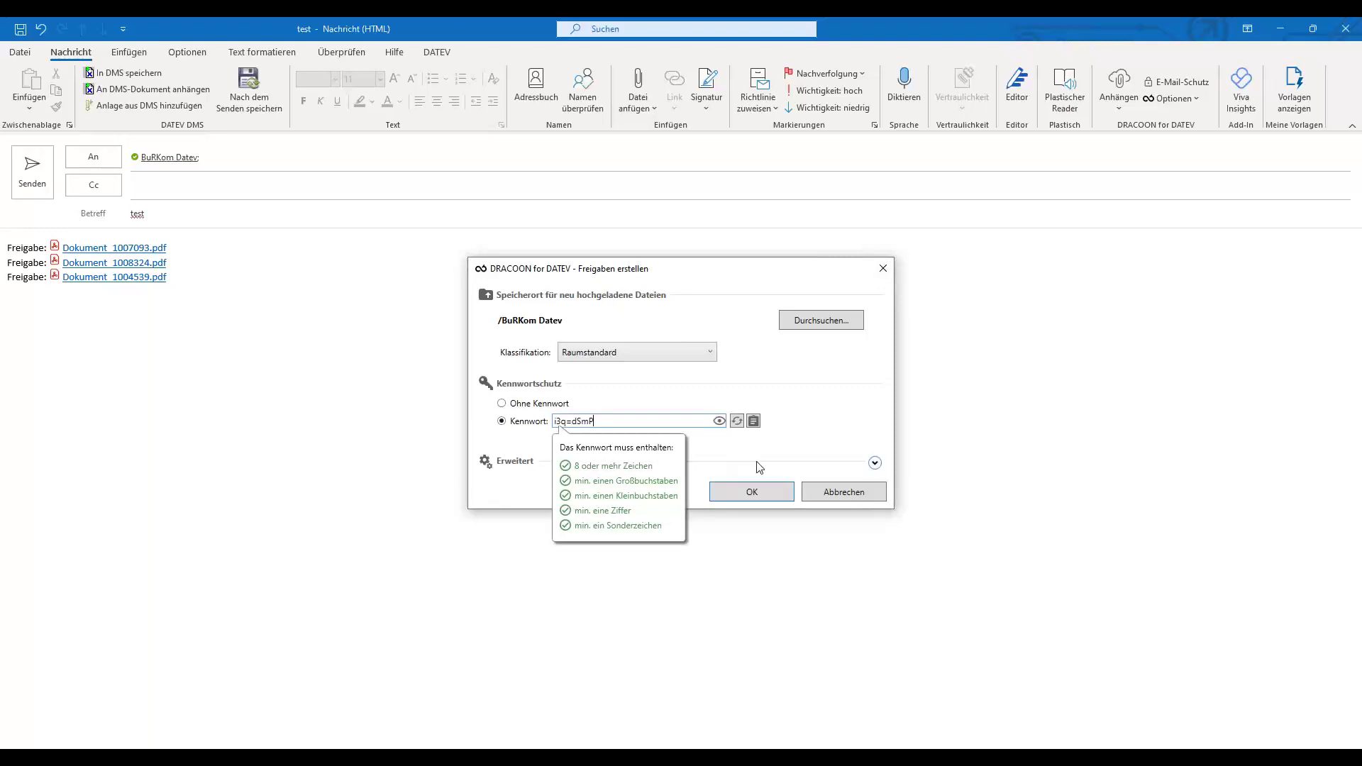
left_click(754, 422)
left_click(768, 498)
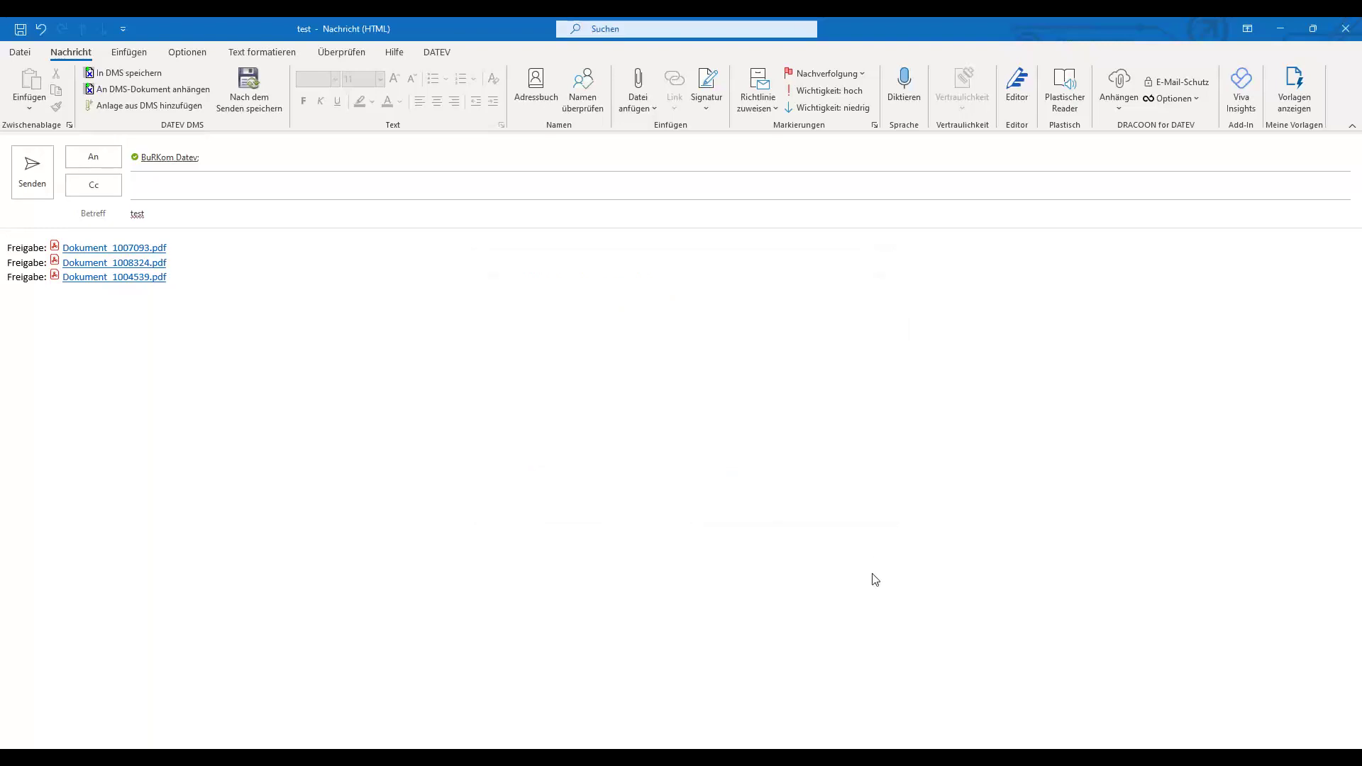
Enter the recipient's mobile number for SMS password delivery and confirm the upload.
left_click(779, 431)
left_click(779, 431)
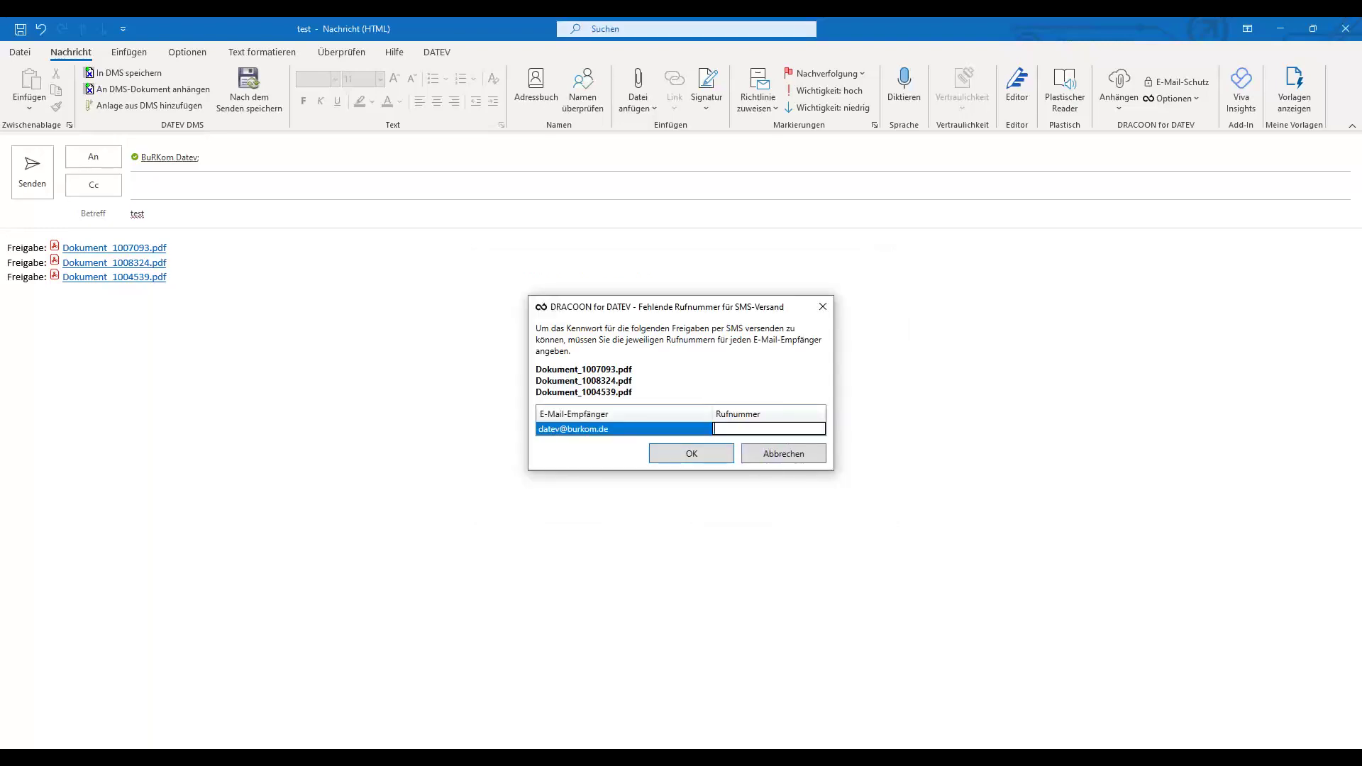
left_click(729, 458)
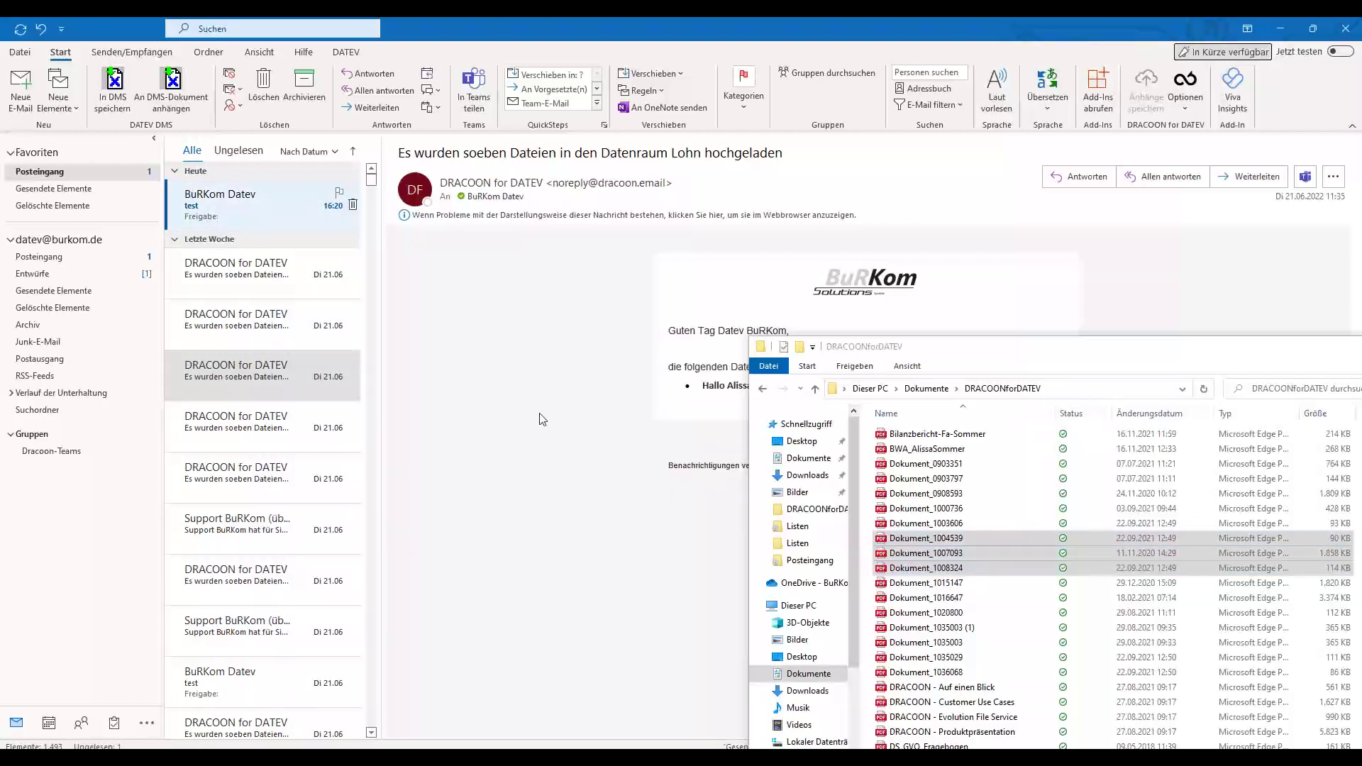
Open the test mail's third share link, unlock Dokument_1004539_16.pdf with the pasted password, then close it.
left_click(248, 202)
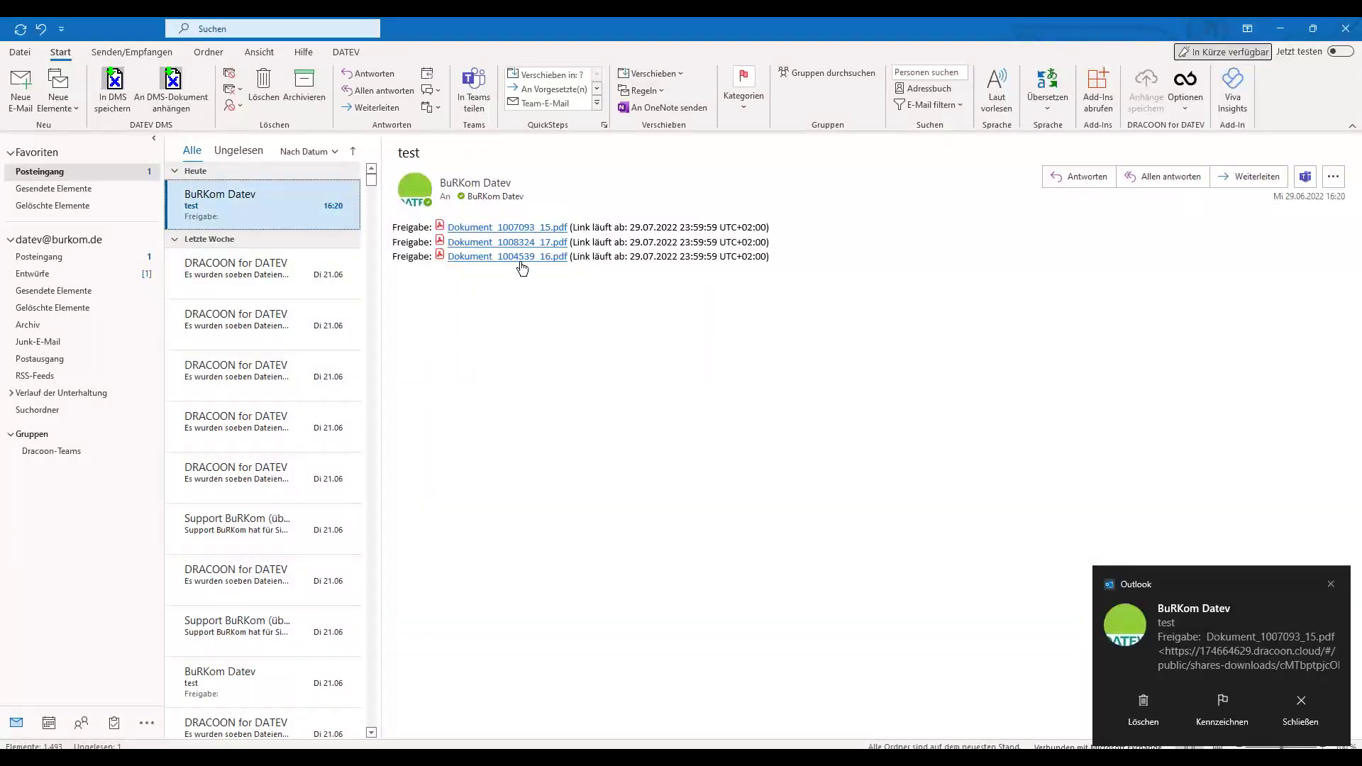
left_click(520, 257)
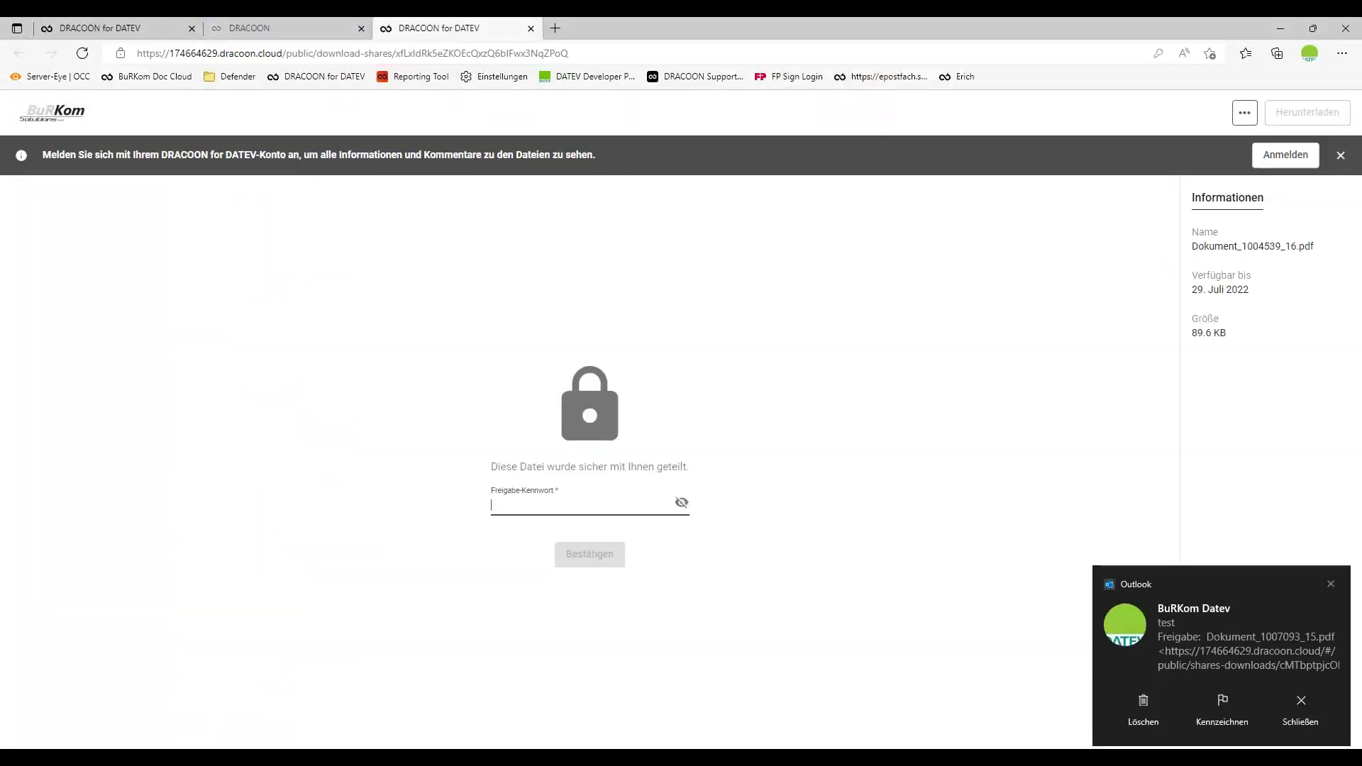
key("ctrl+v")
left_click(599, 557)
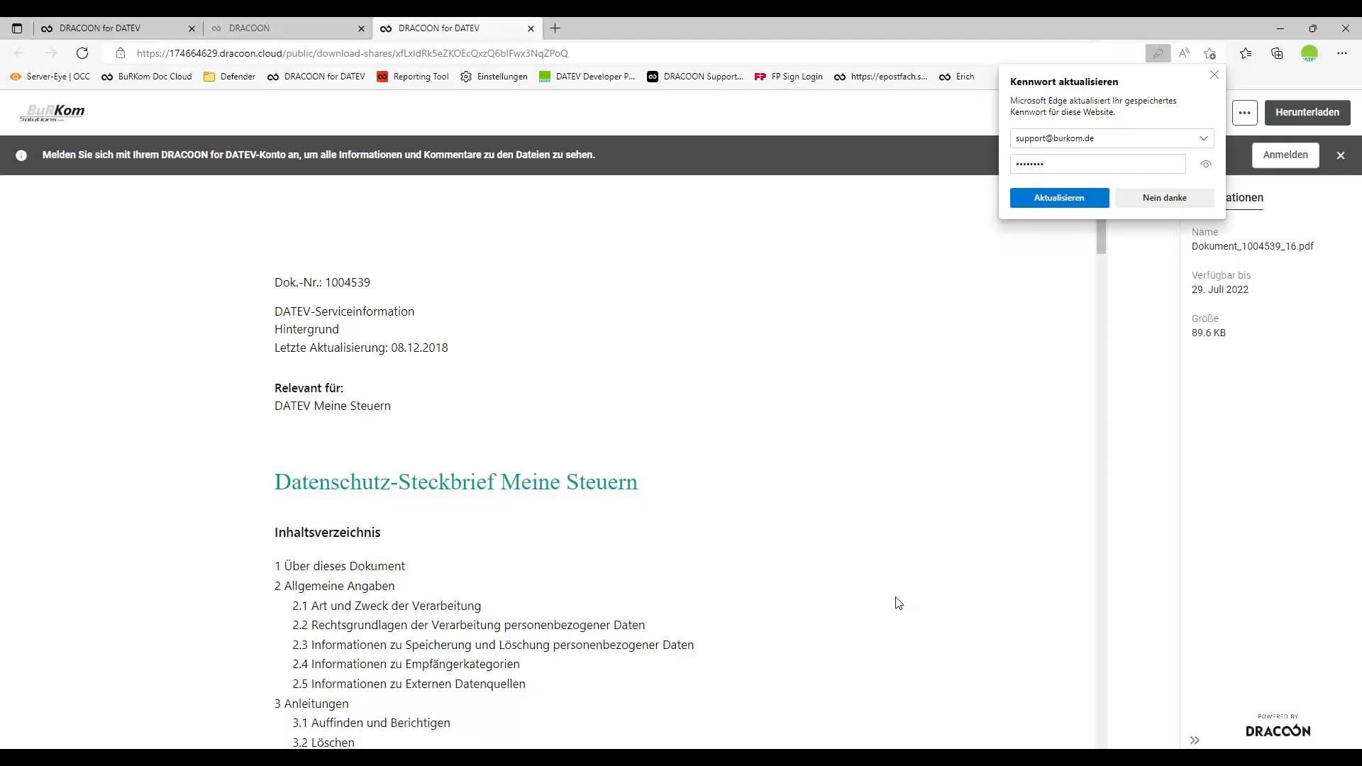
left_click(531, 28)
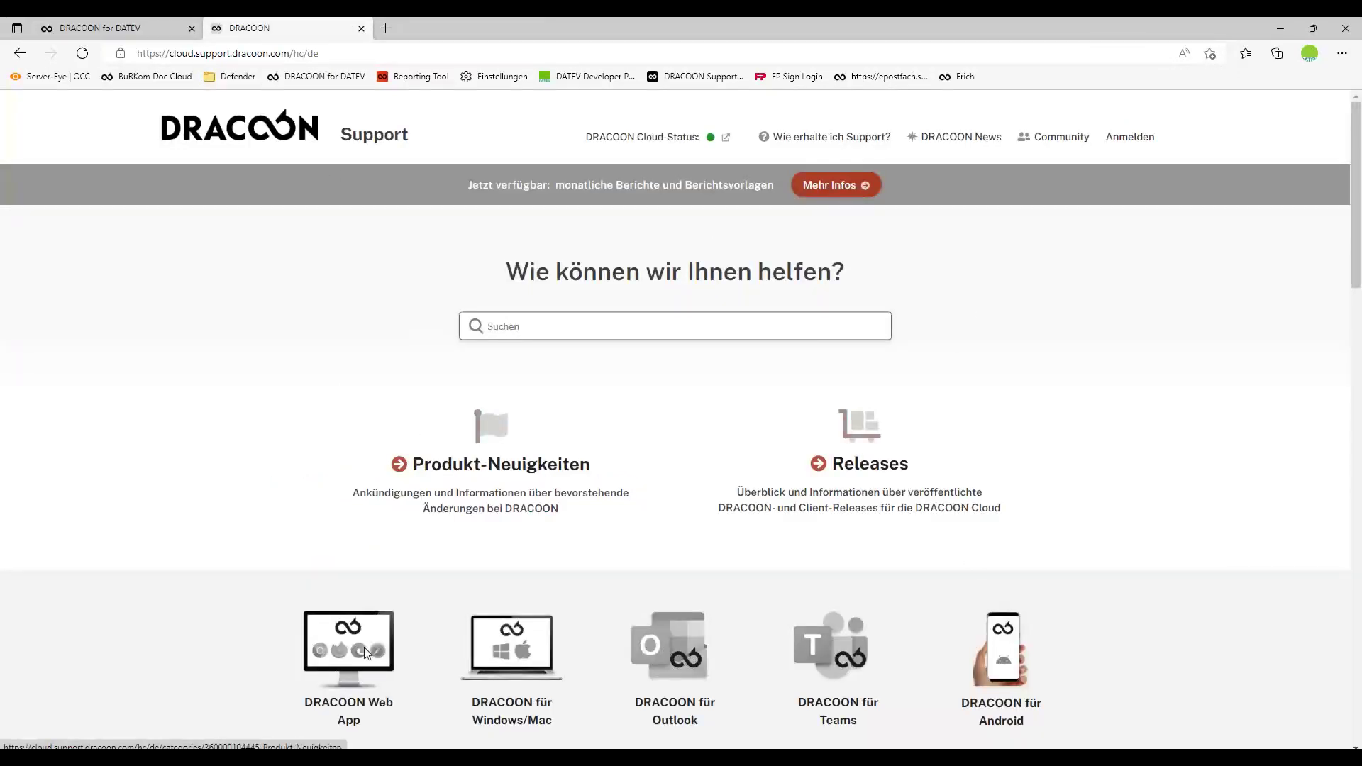
Look over the DRACOON Support client app tiles, then switch to DATEV Arbeitsplatz.
scroll(1304, 498, "down", 3)
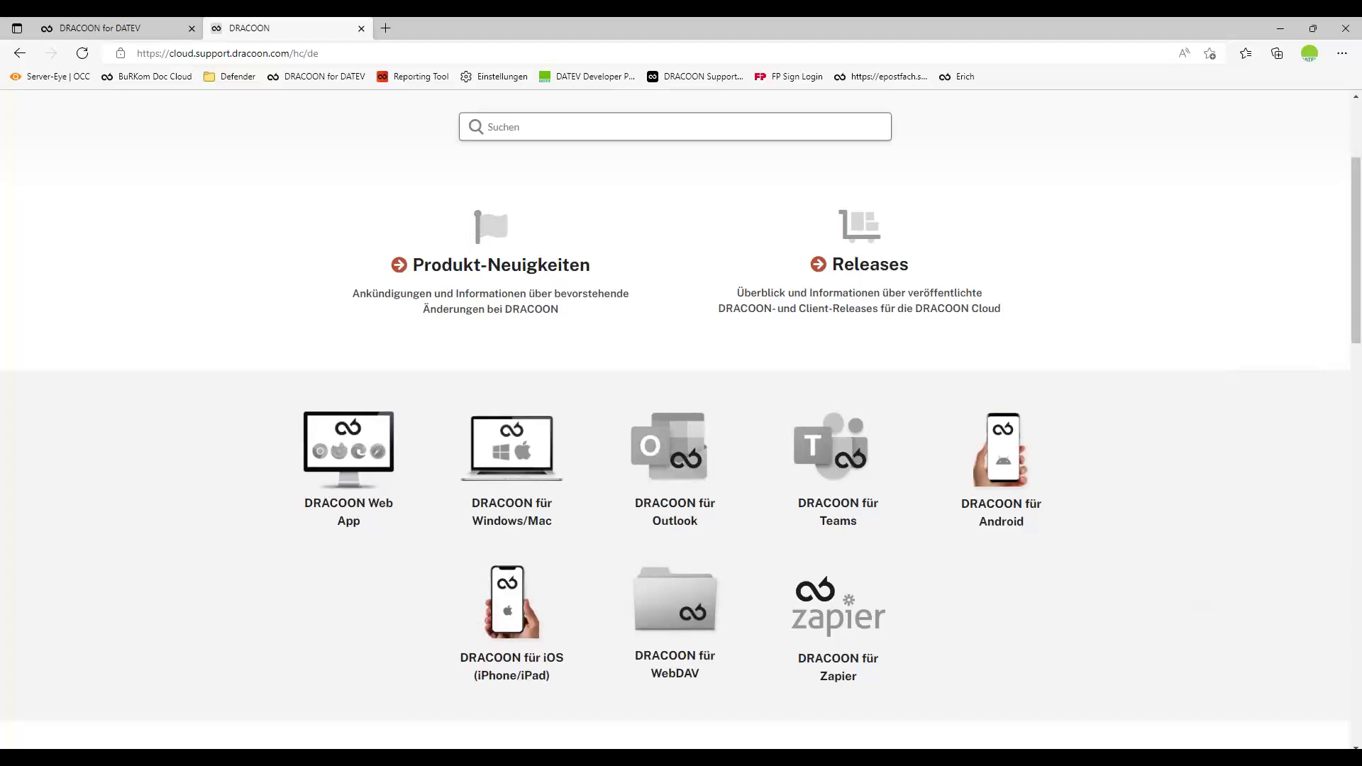
key("alt+Tab")
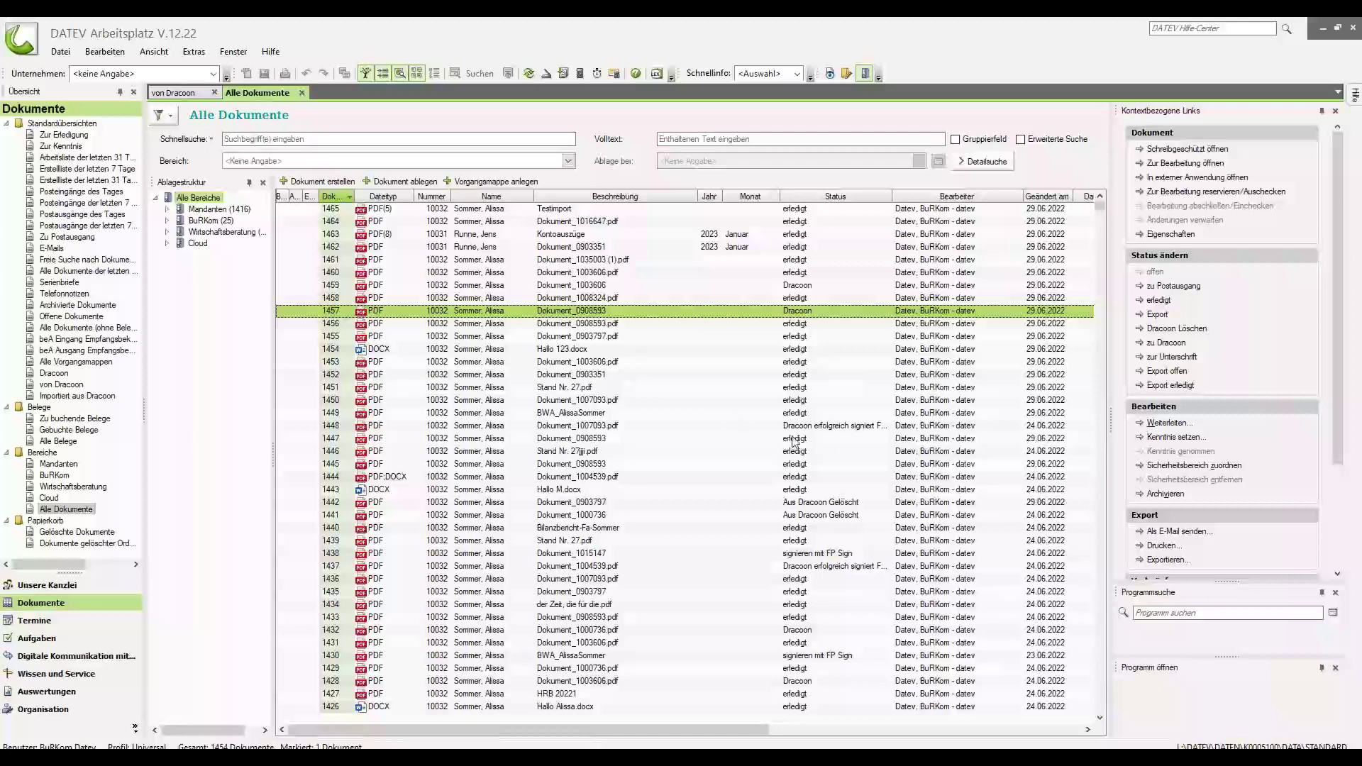
Switch back to the DRACOON browser window showing client 10032's data room.
left_click(507, 748)
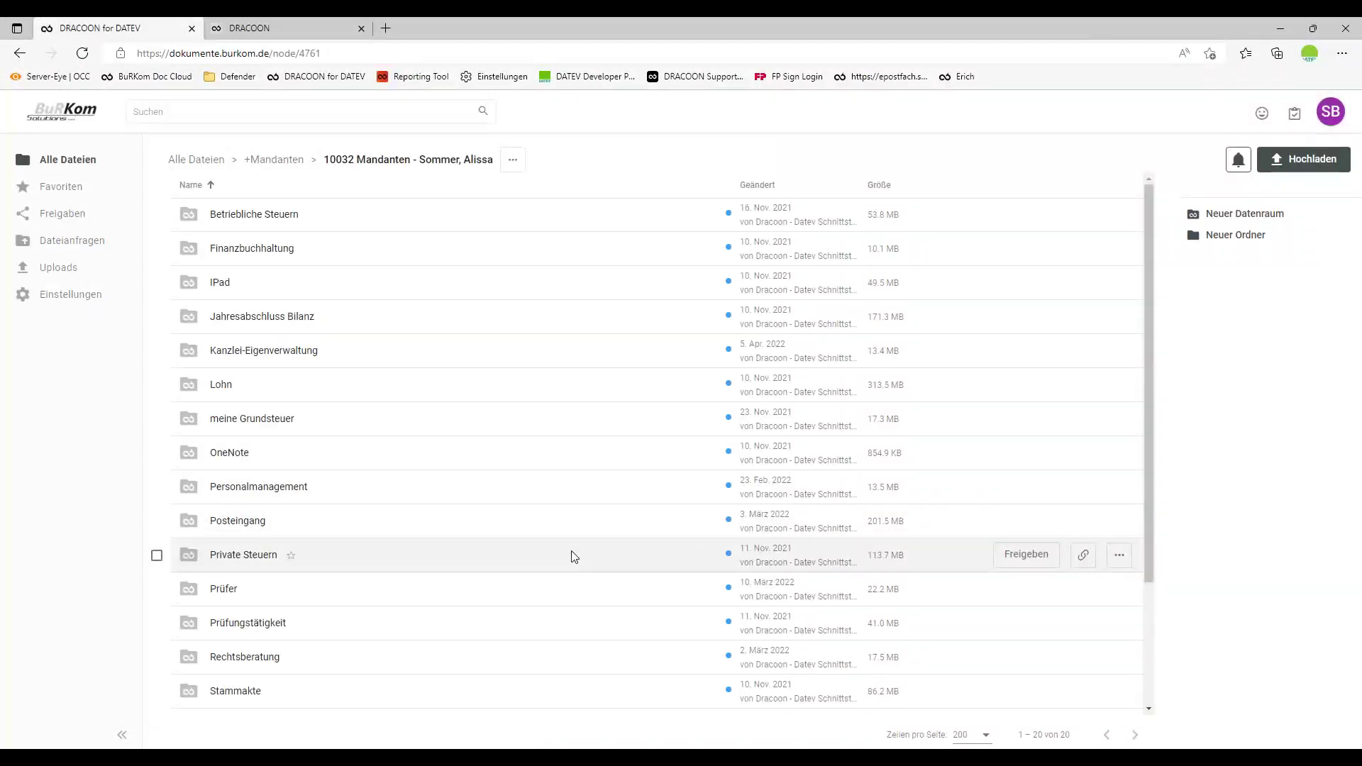
Inspect the client user's read-only permissions on Lohn, then return to folder 10032.
left_click(226, 384)
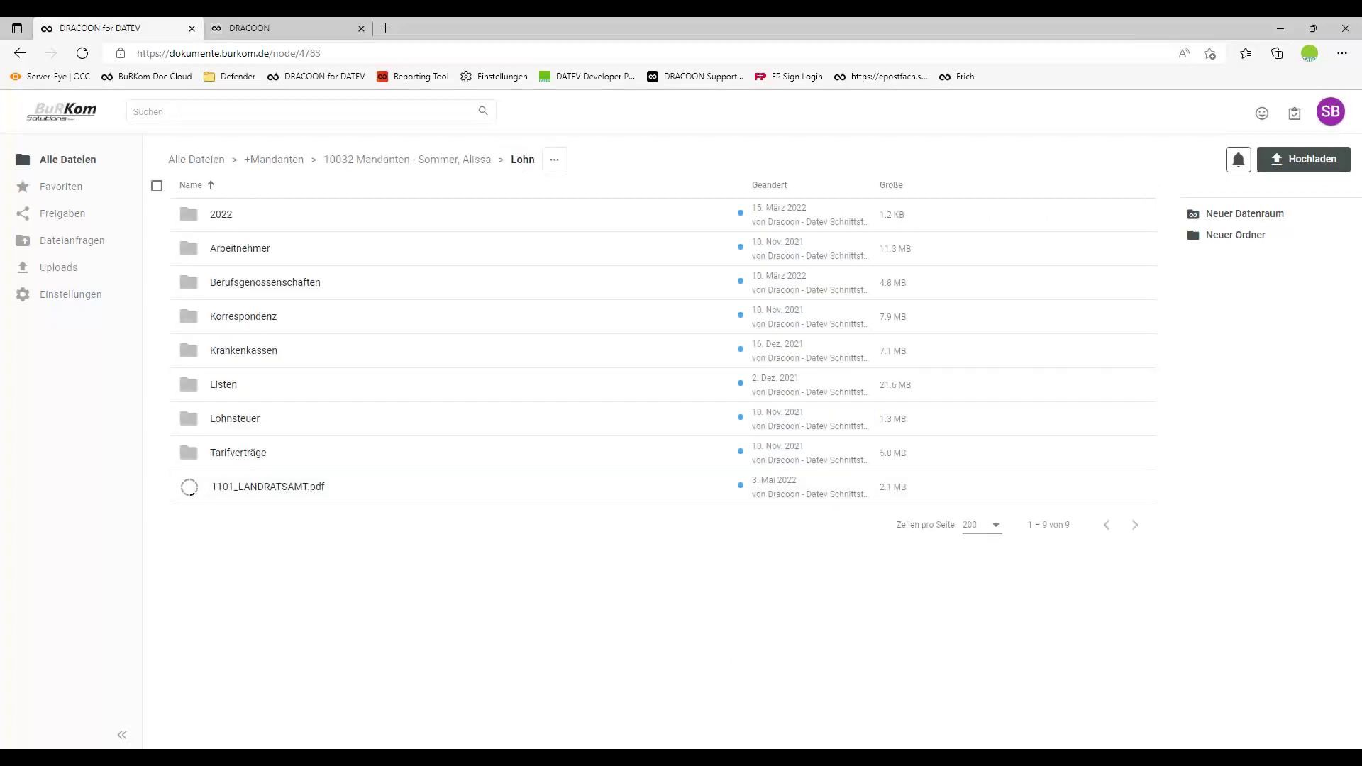
left_click(554, 159)
left_click(598, 383)
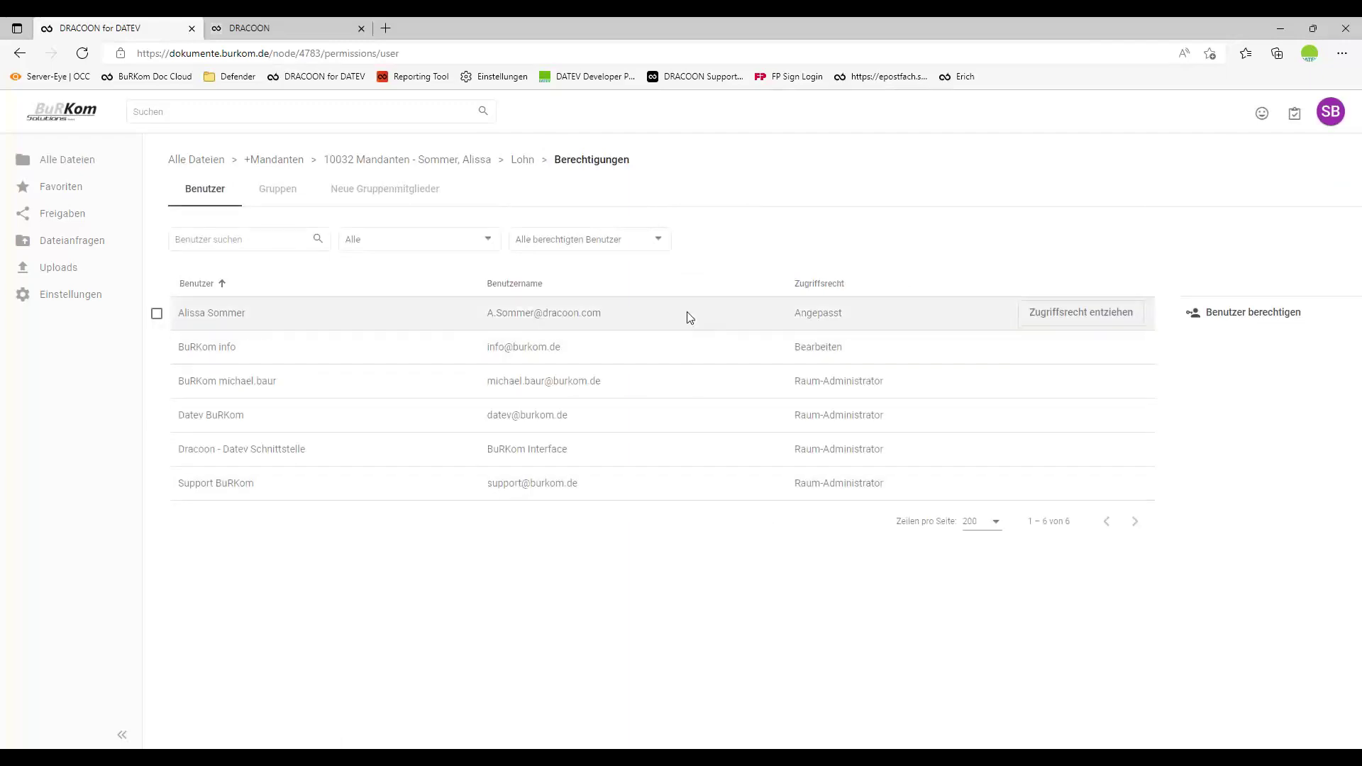
left_click(689, 314)
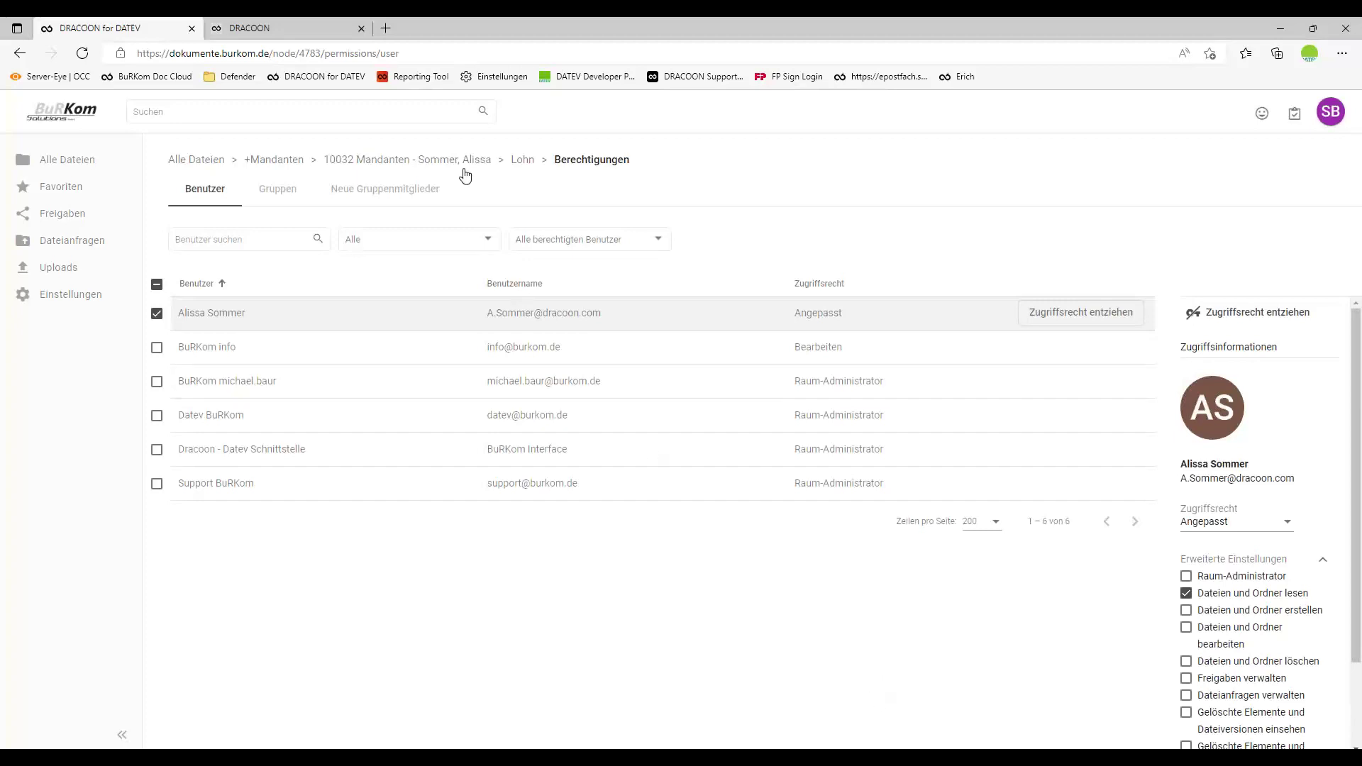
left_click(424, 163)
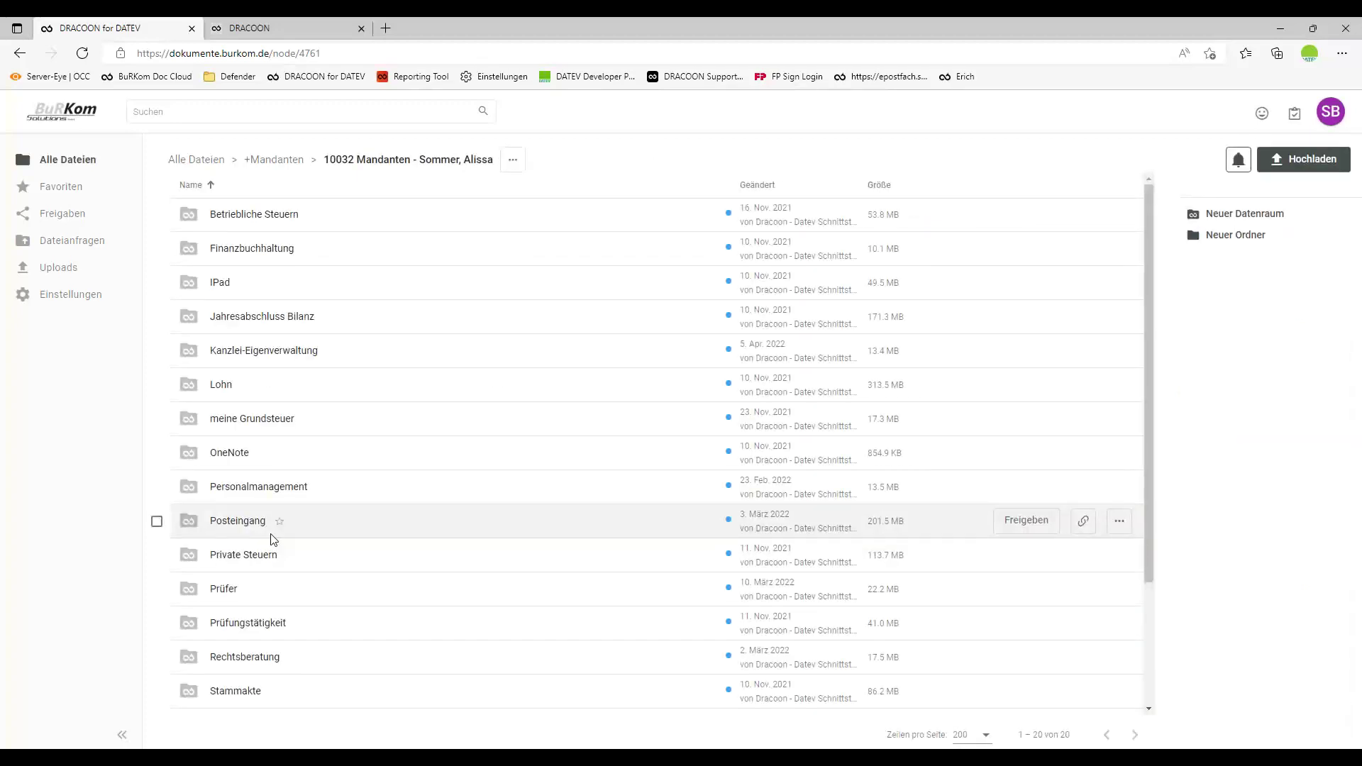
Check the client user's full Posteingang permissions, then go back up and reopen Posteingang's four files.
left_click(228, 520)
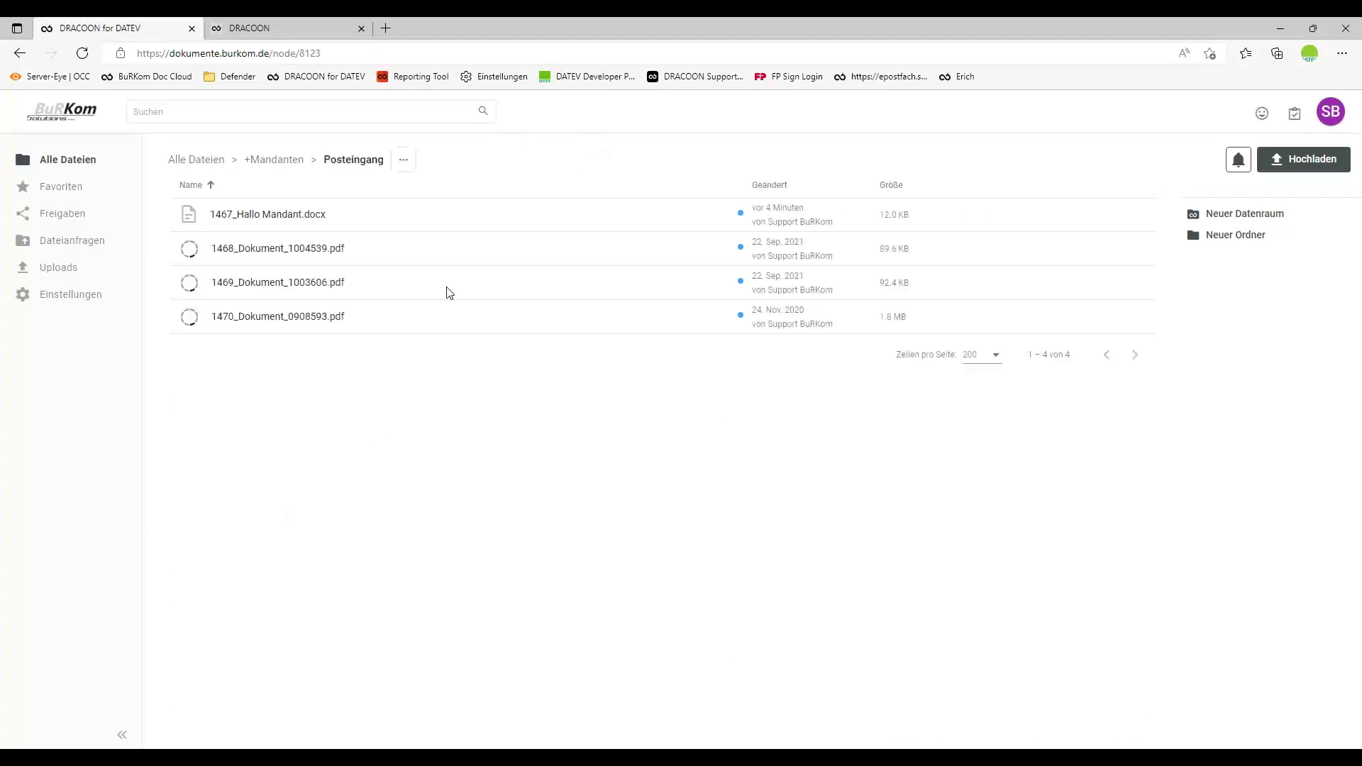
left_click(403, 160)
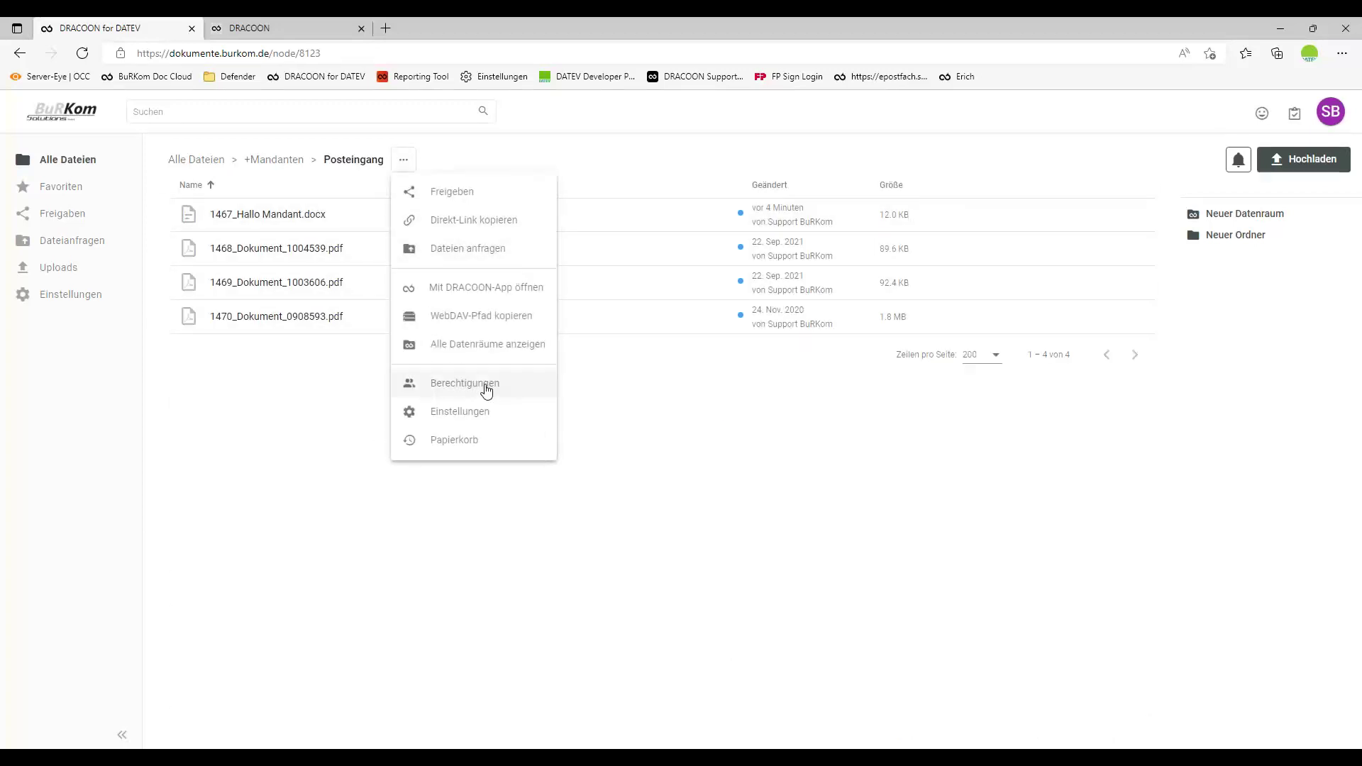
left_click(487, 388)
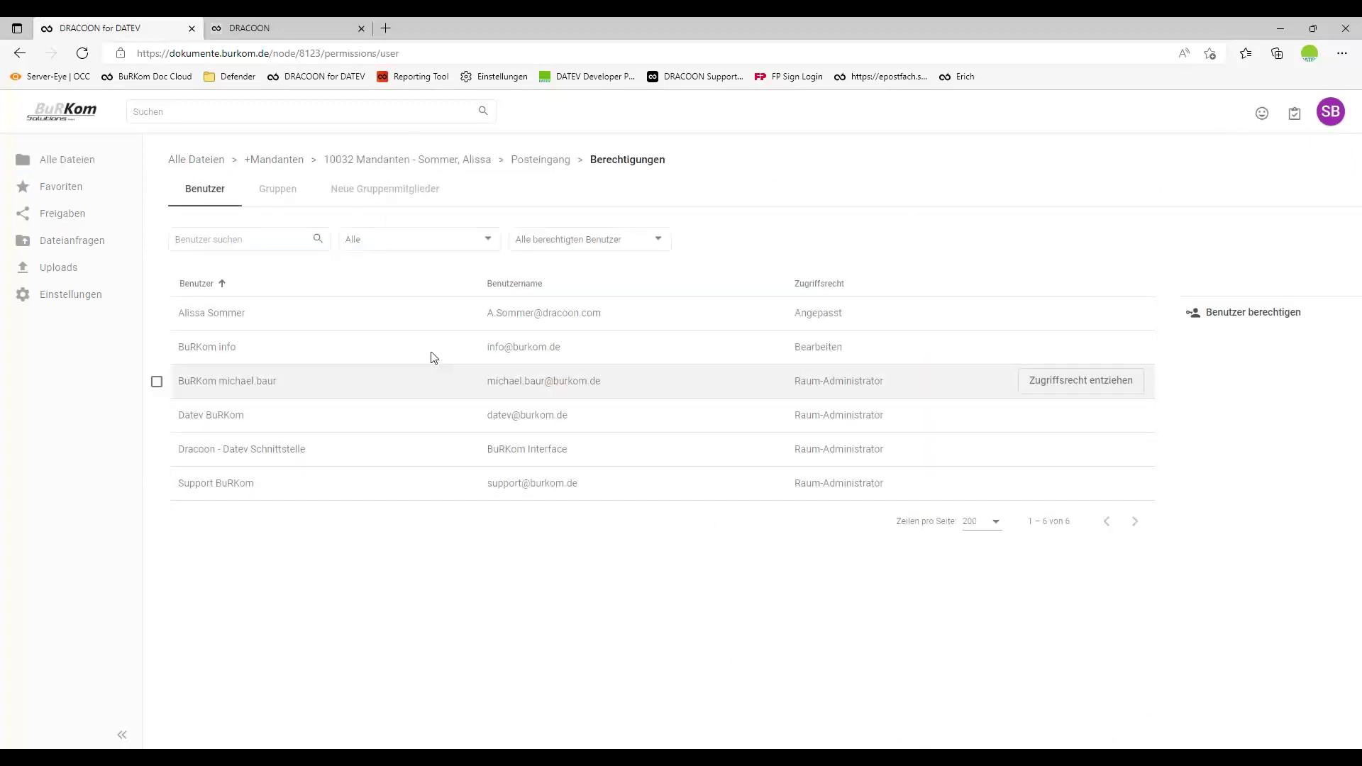
left_click(403, 319)
scroll(1277, 532, "down", 2)
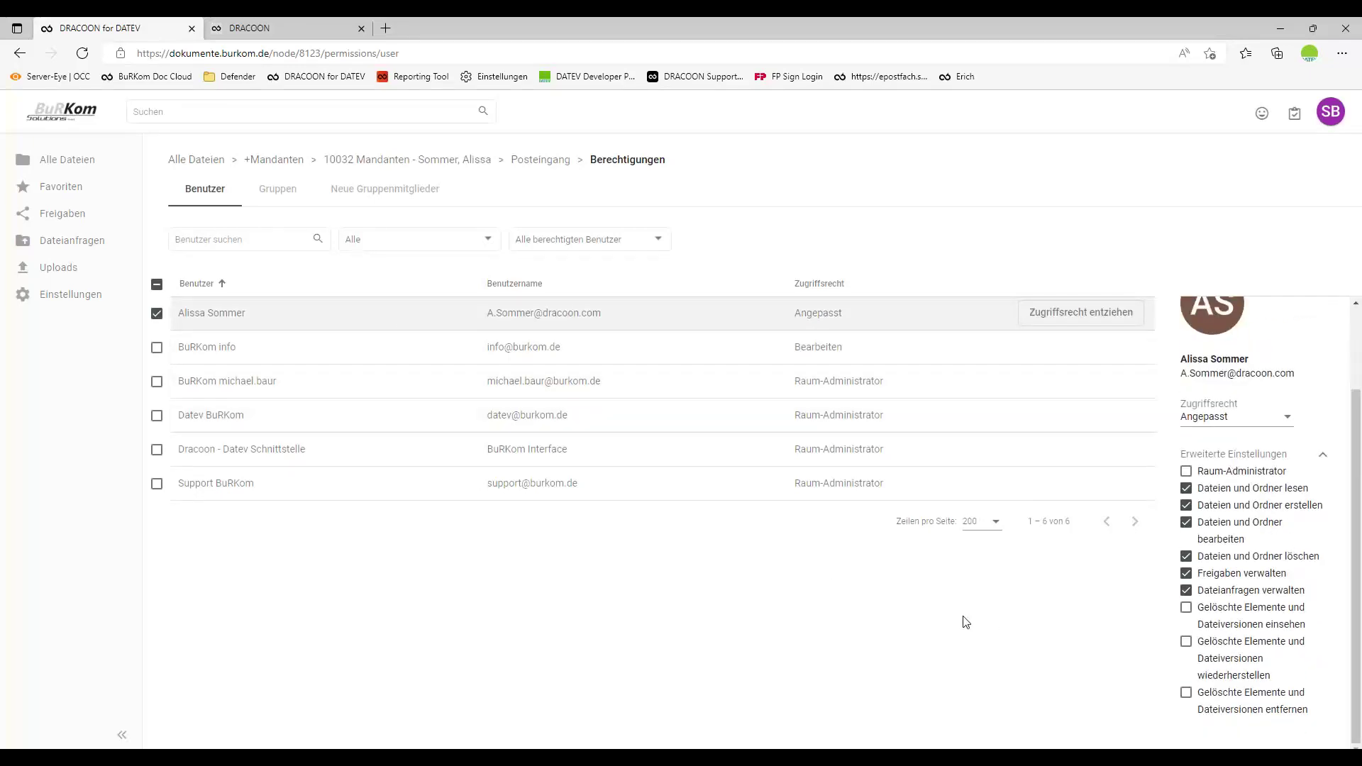
left_click(399, 160)
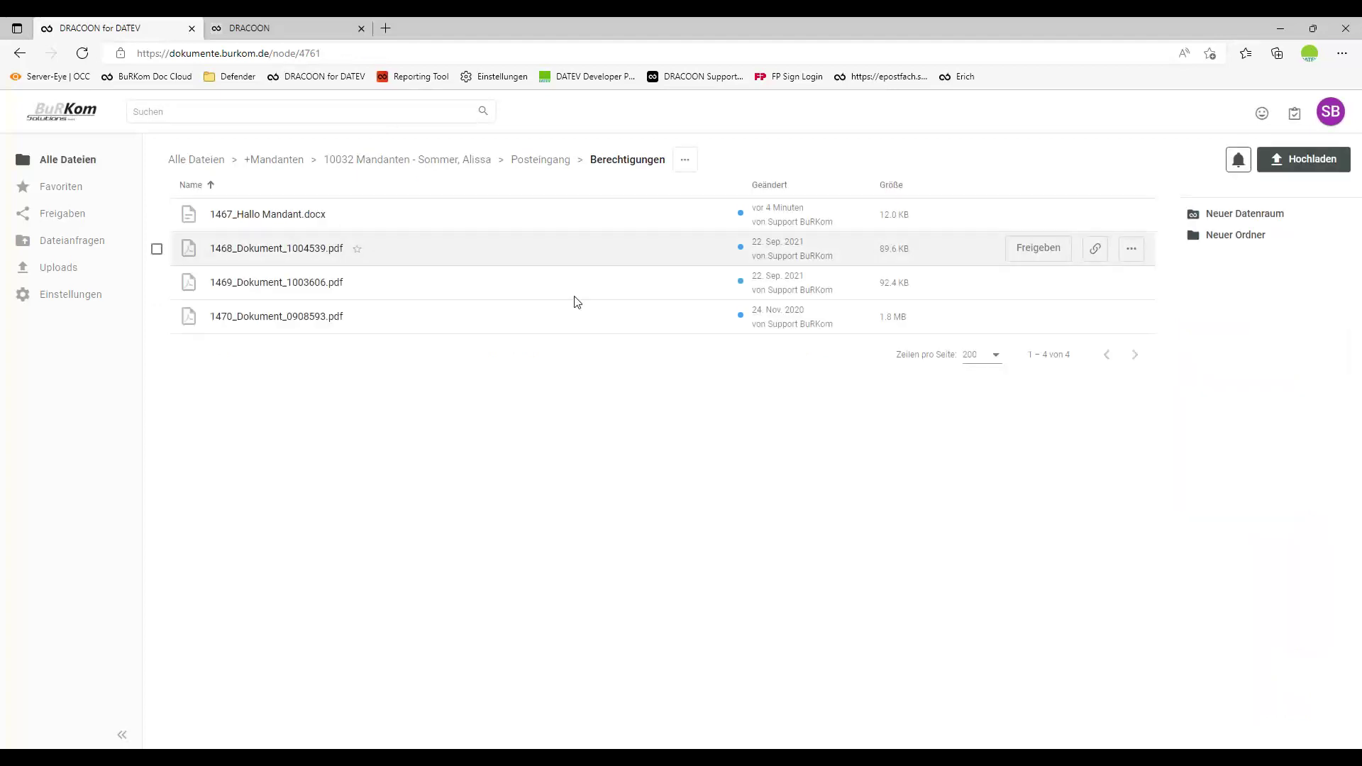
left_click(240, 529)
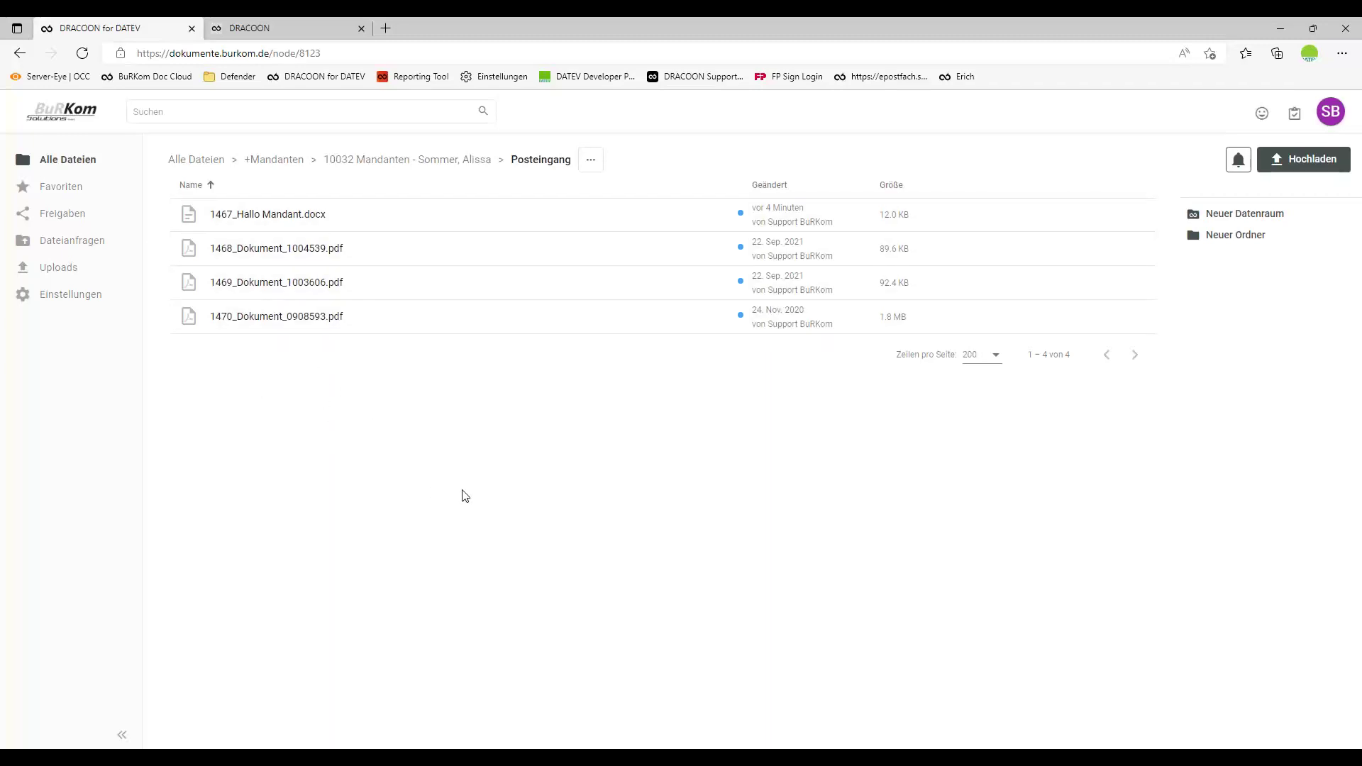
Refresh DATEV Arbeitsplatz's von Dracoon view to fetch documents 1466–1470 from DRACOON.
left_click(535, 742)
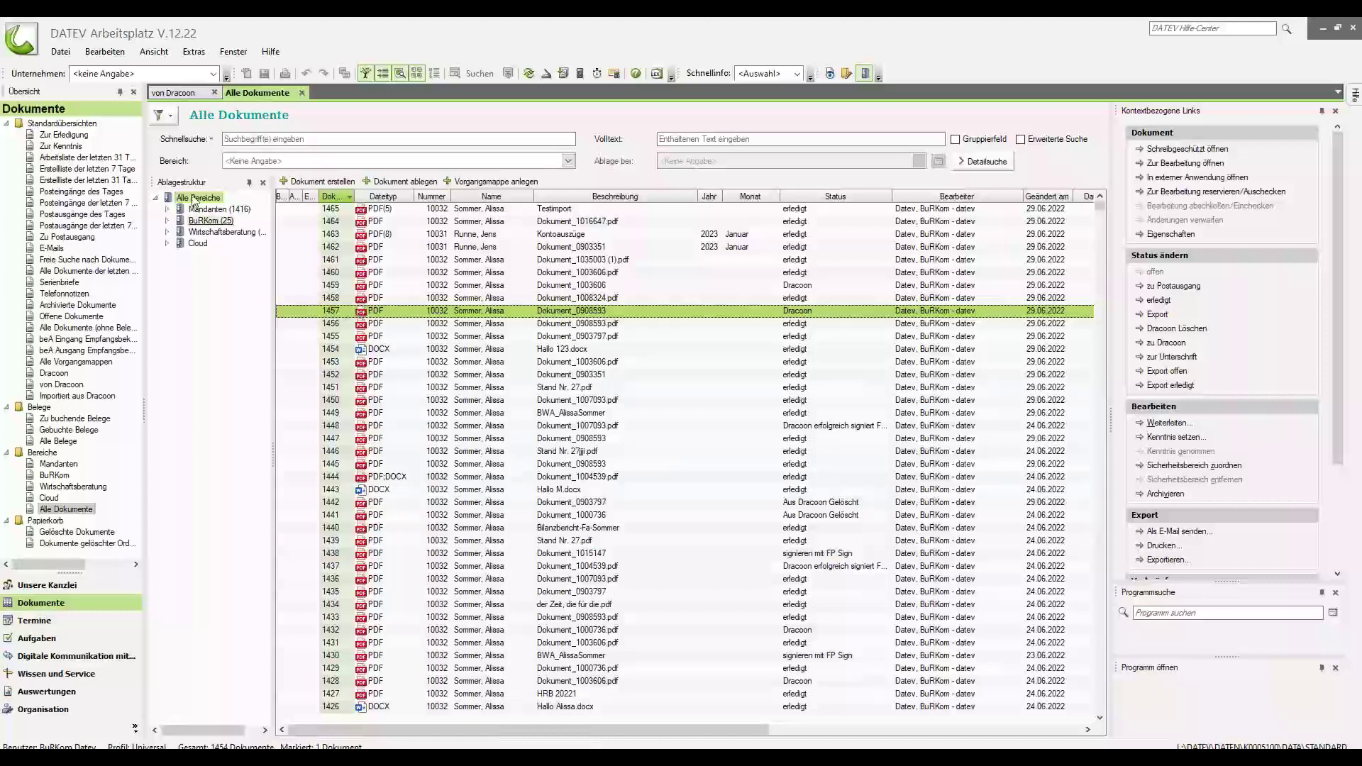
left_click(190, 94)
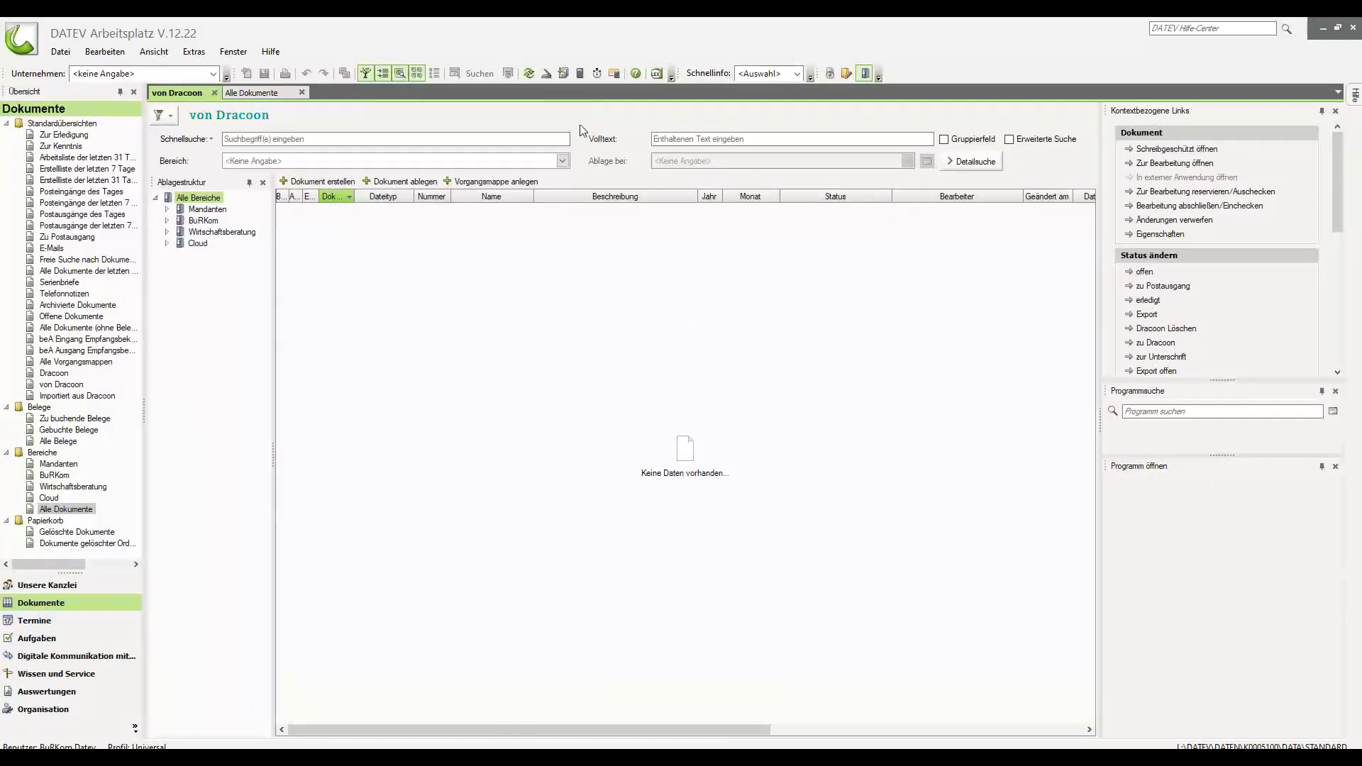
left_click(531, 75)
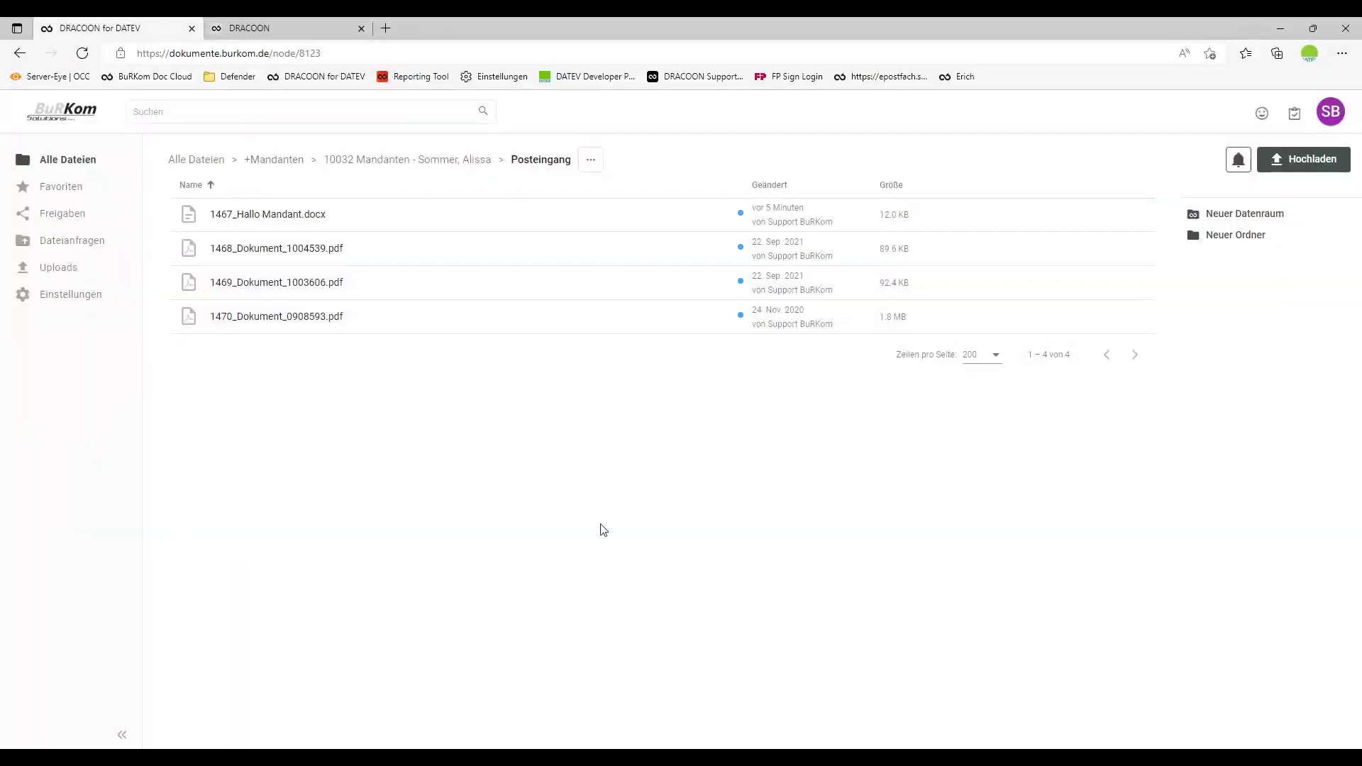
Create a new folder named KontoUSZÜGE in the client's Posteingang.
left_click(1240, 240)
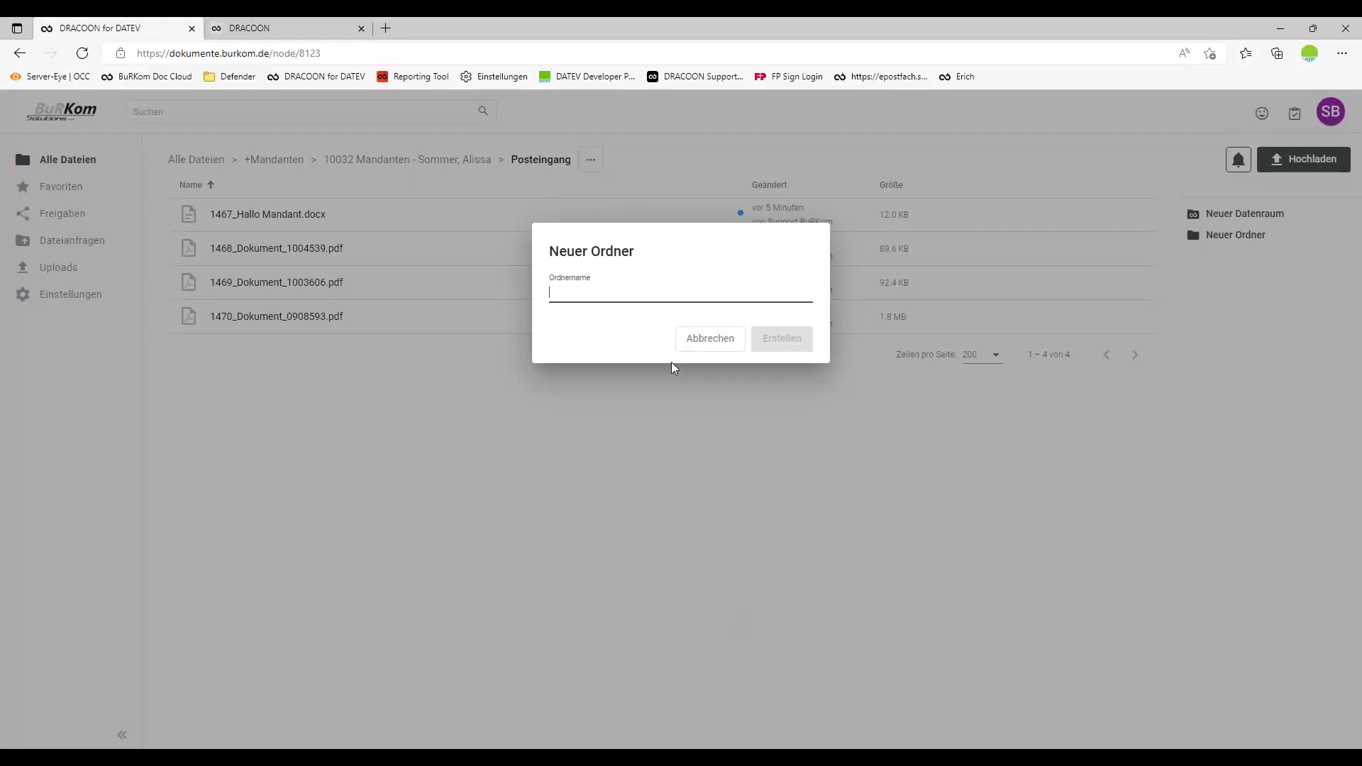
type("Konto")
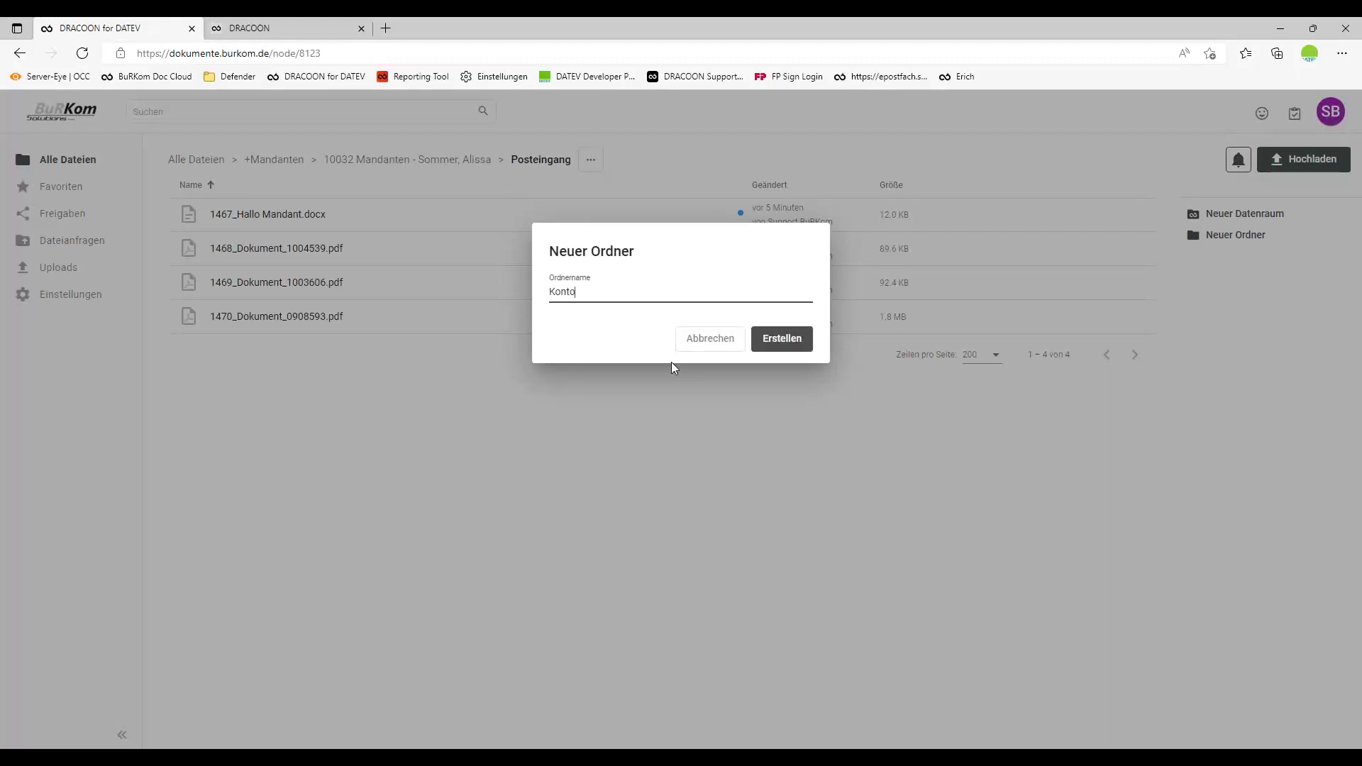
type("USZÜGE")
left_click(785, 340)
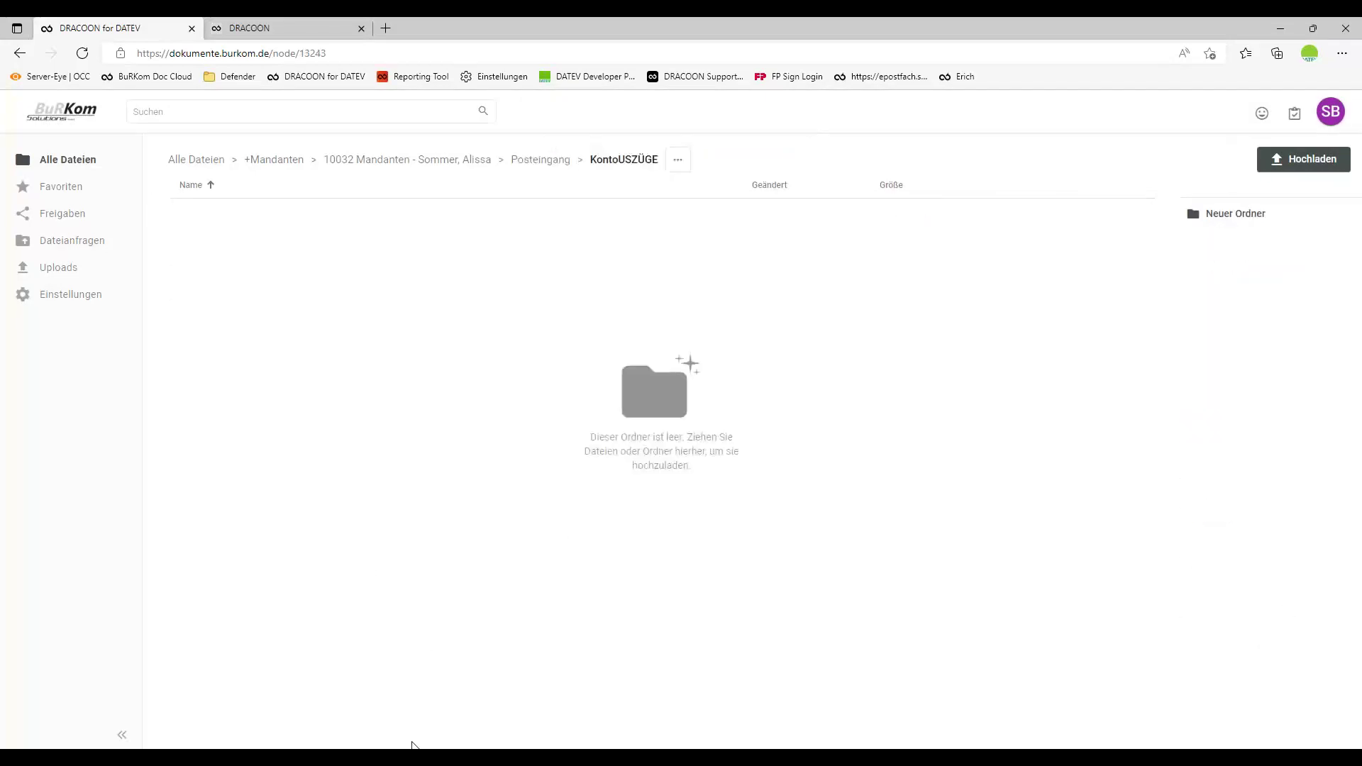
Upload Dokument_0903351, Dokument_0903797 and Dokument_0908593 into KontoUSZÜGE and refresh the listing.
left_click(332, 709)
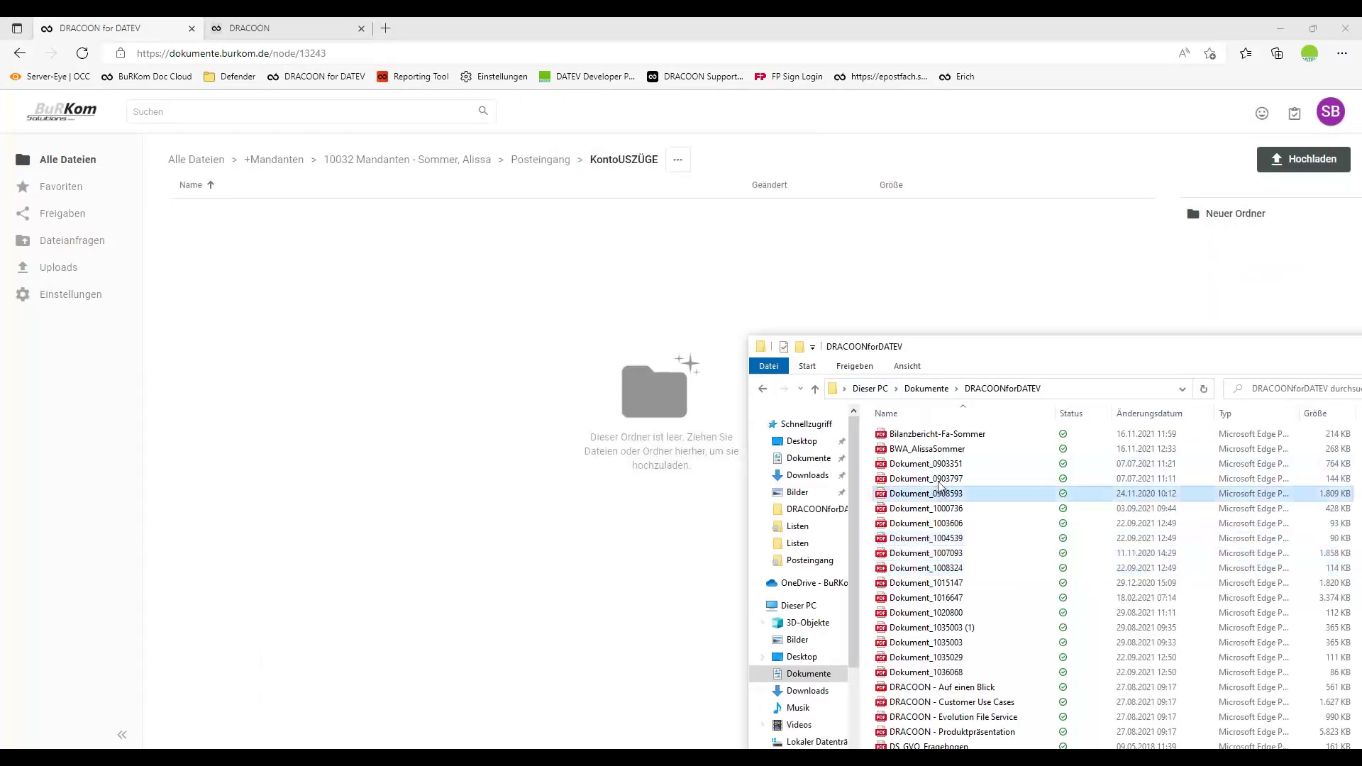
left_click(943, 467, "shift")
left_click_drag(943, 466, 623, 528)
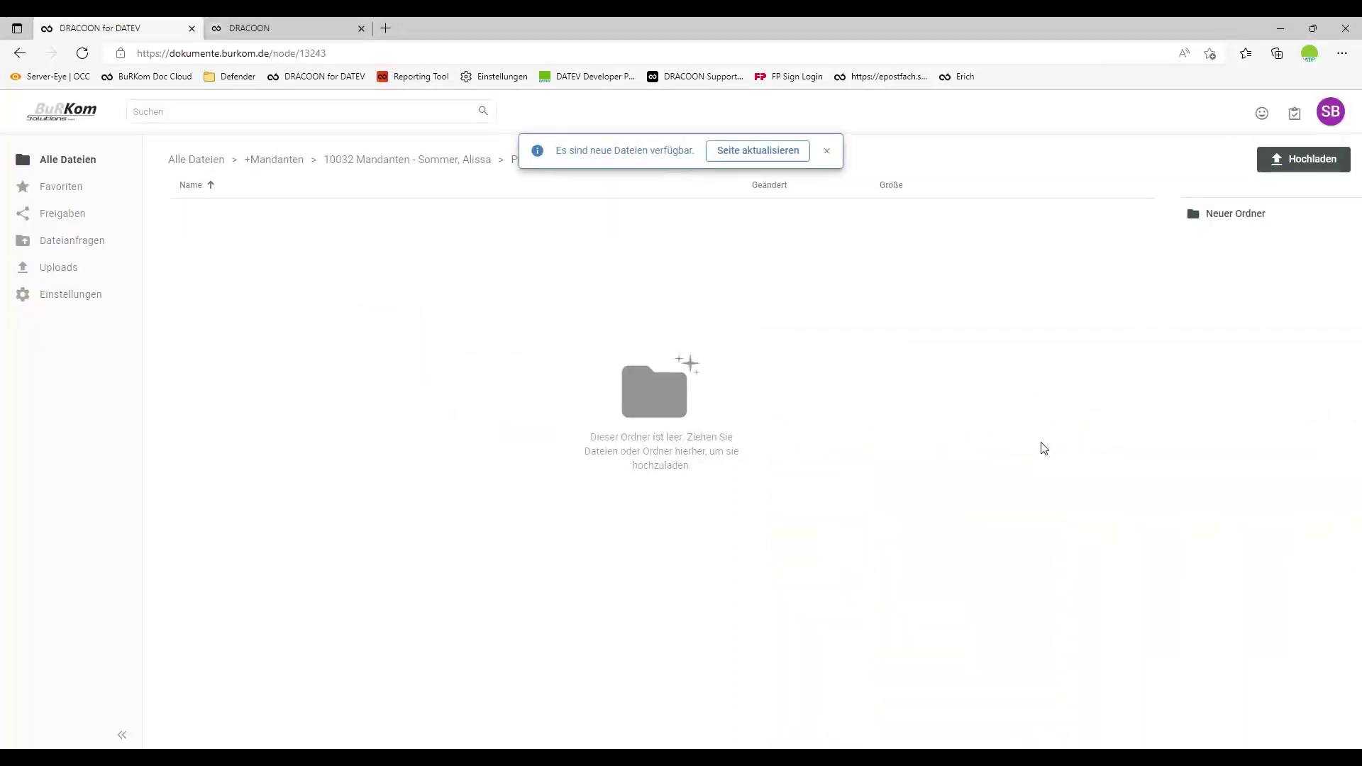
left_click(801, 152)
left_click(461, 160)
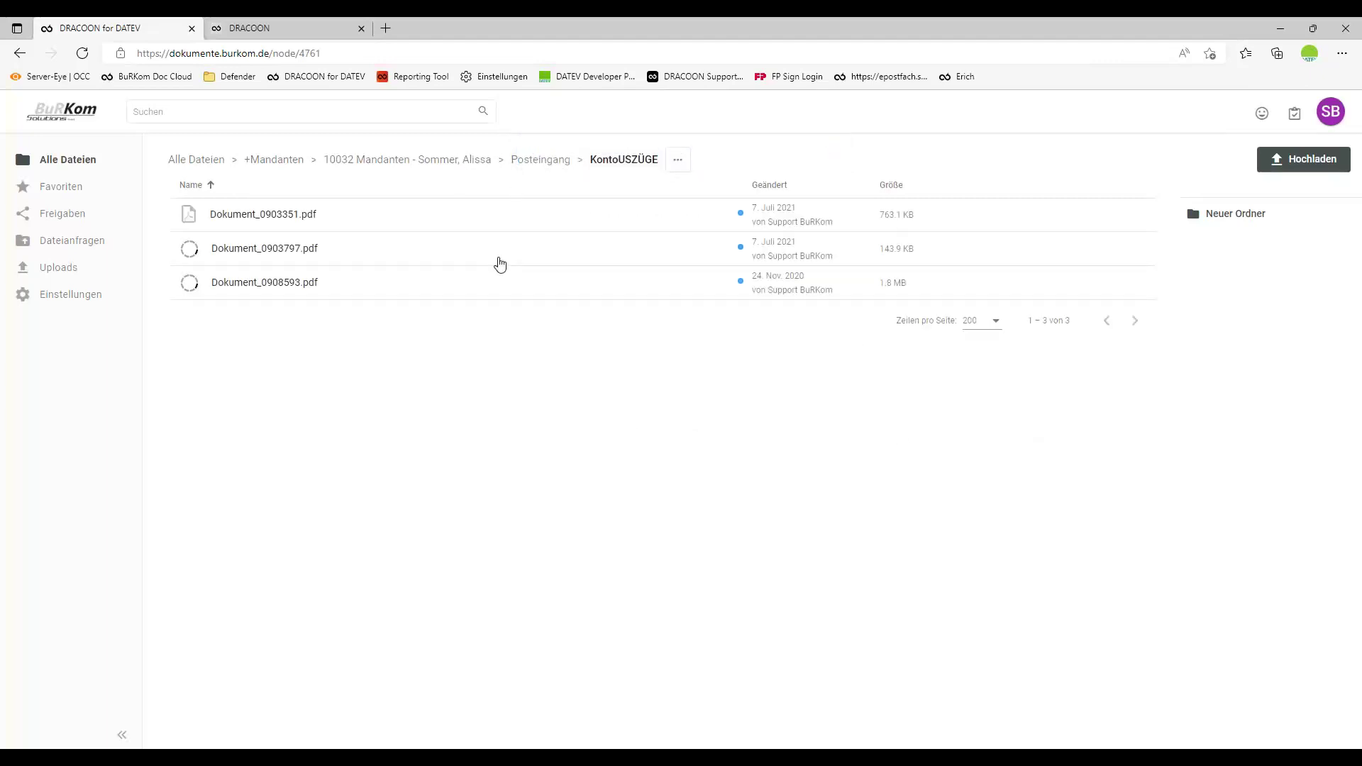
key("alt+Tab")
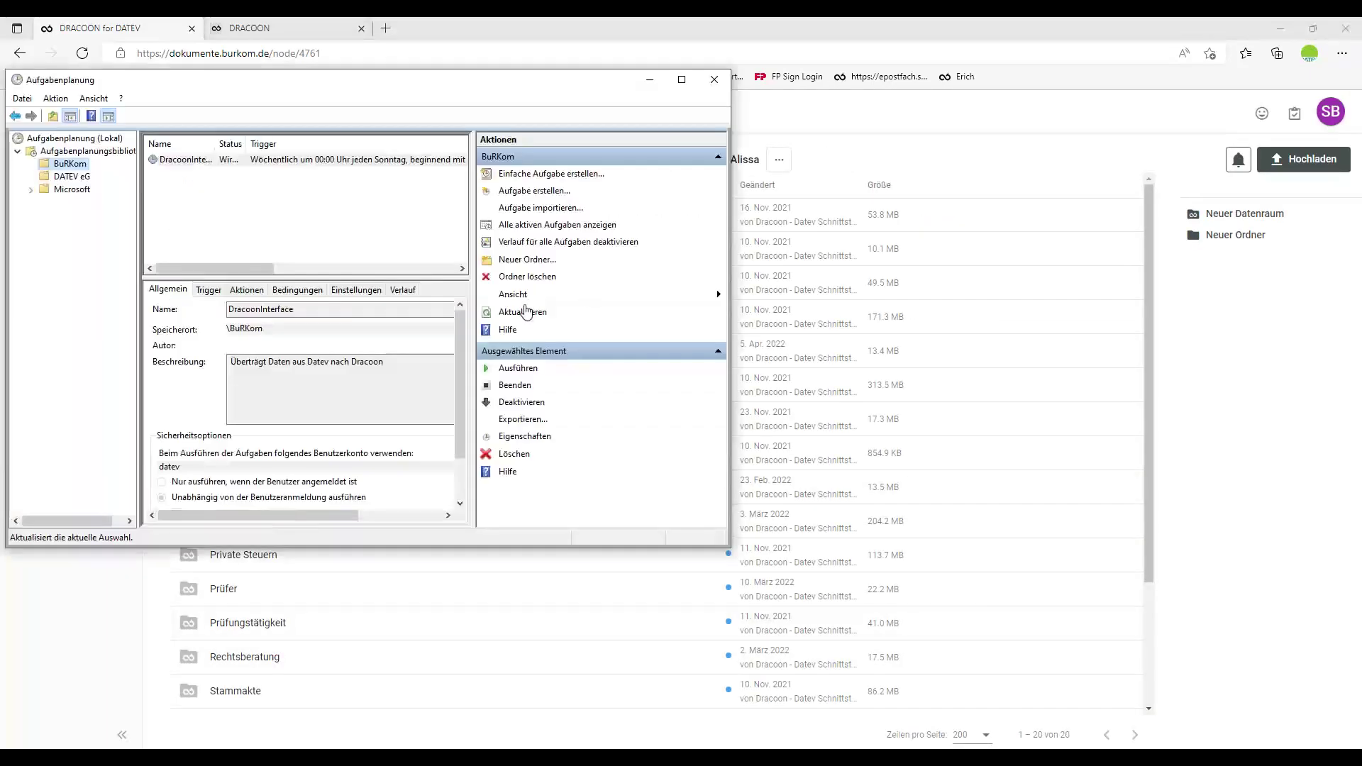
left_click(989, 27)
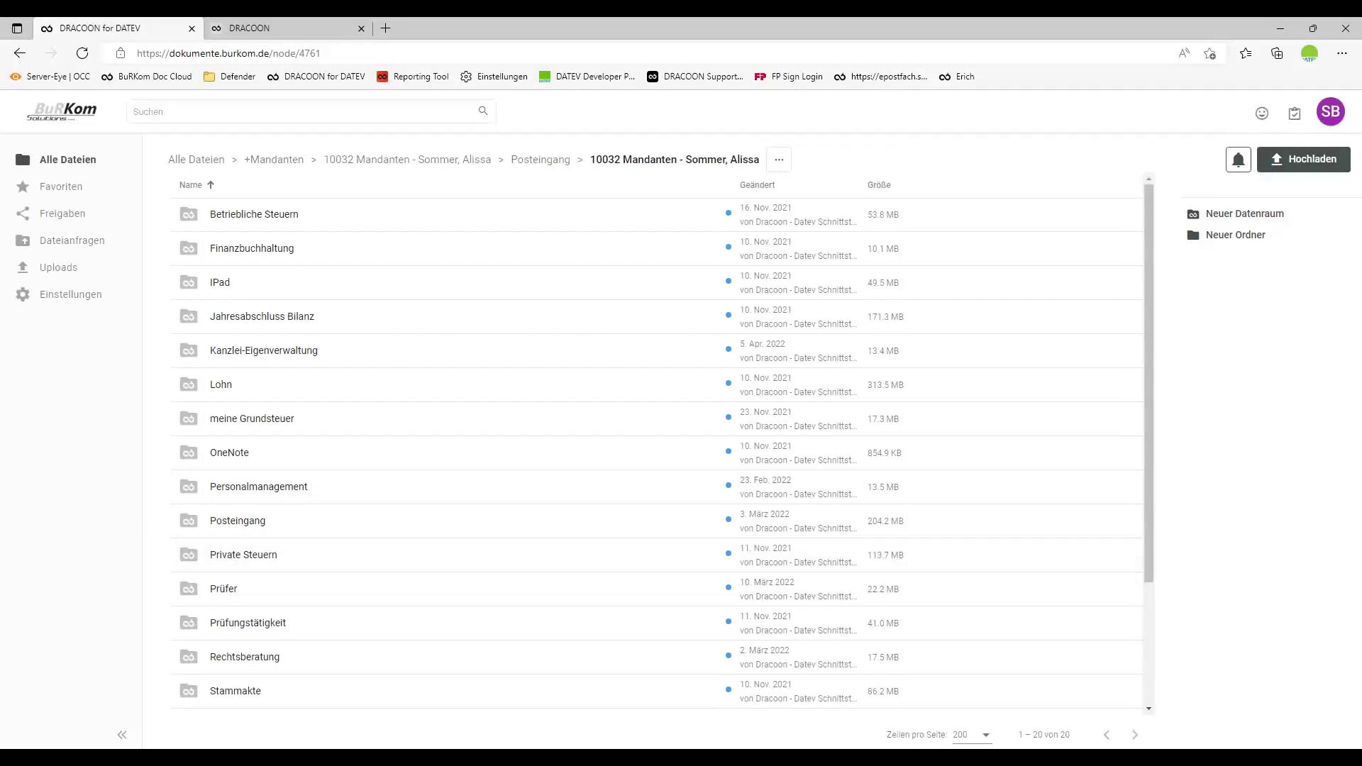
left_click(365, 745)
Go up to the client's folders, into Lohn > Listen, and open the 1466_Mappe1 workbook.
left_click(450, 731)
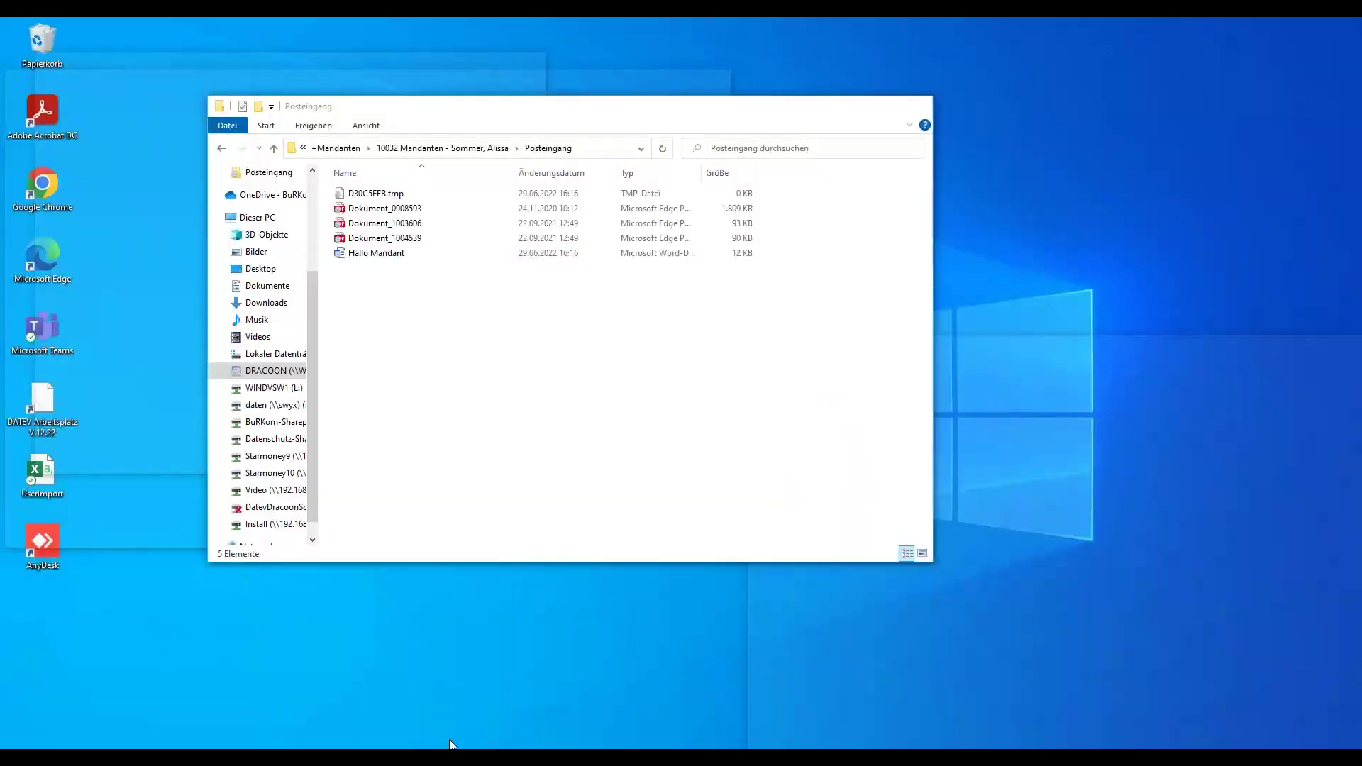
left_click(444, 148)
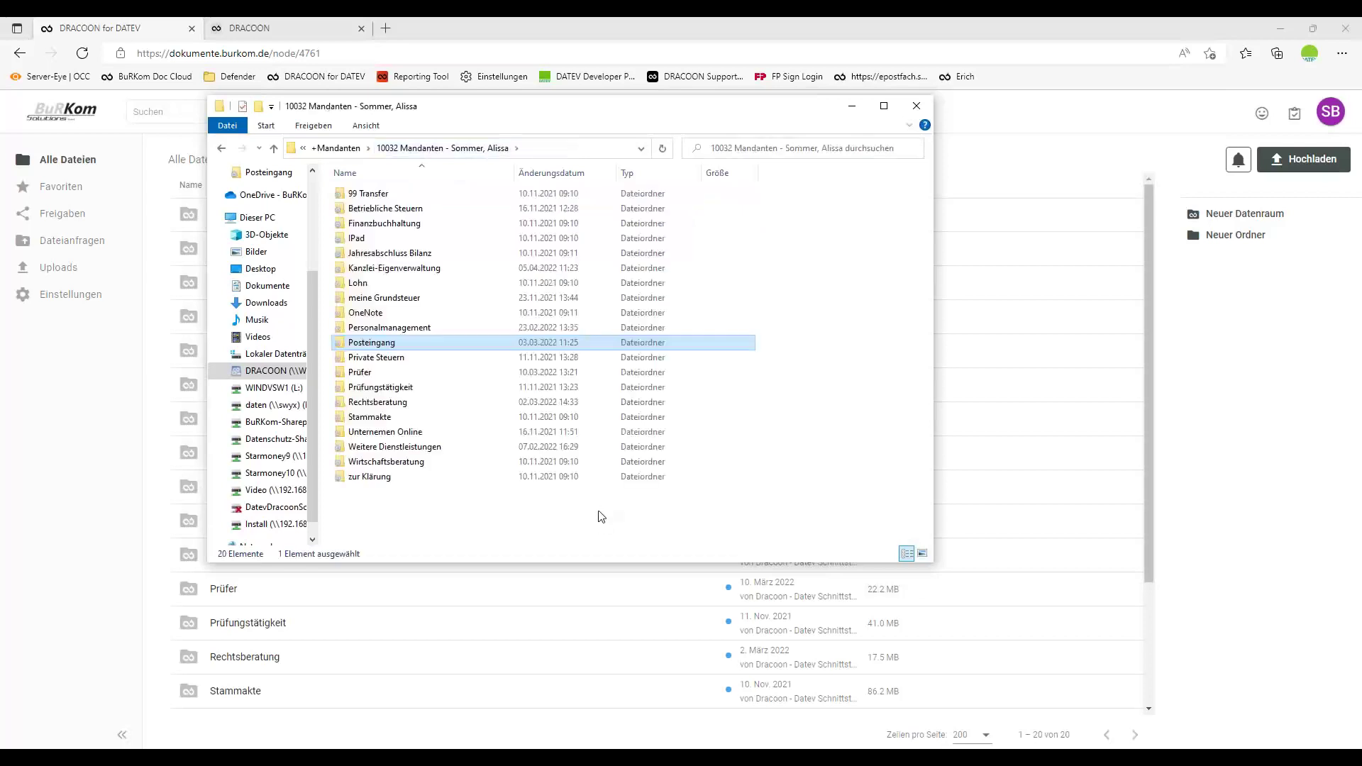
double_click(358, 283)
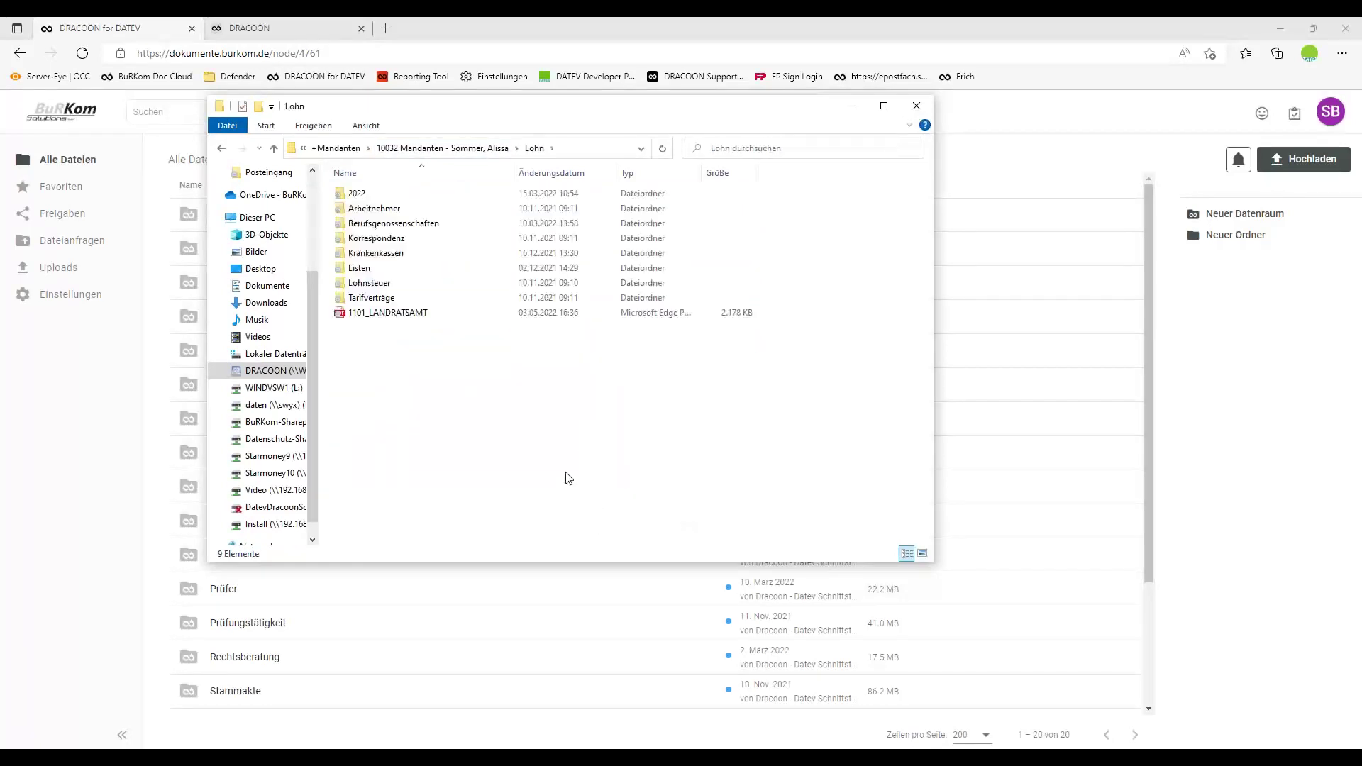
left_click(363, 273)
double_click(363, 272)
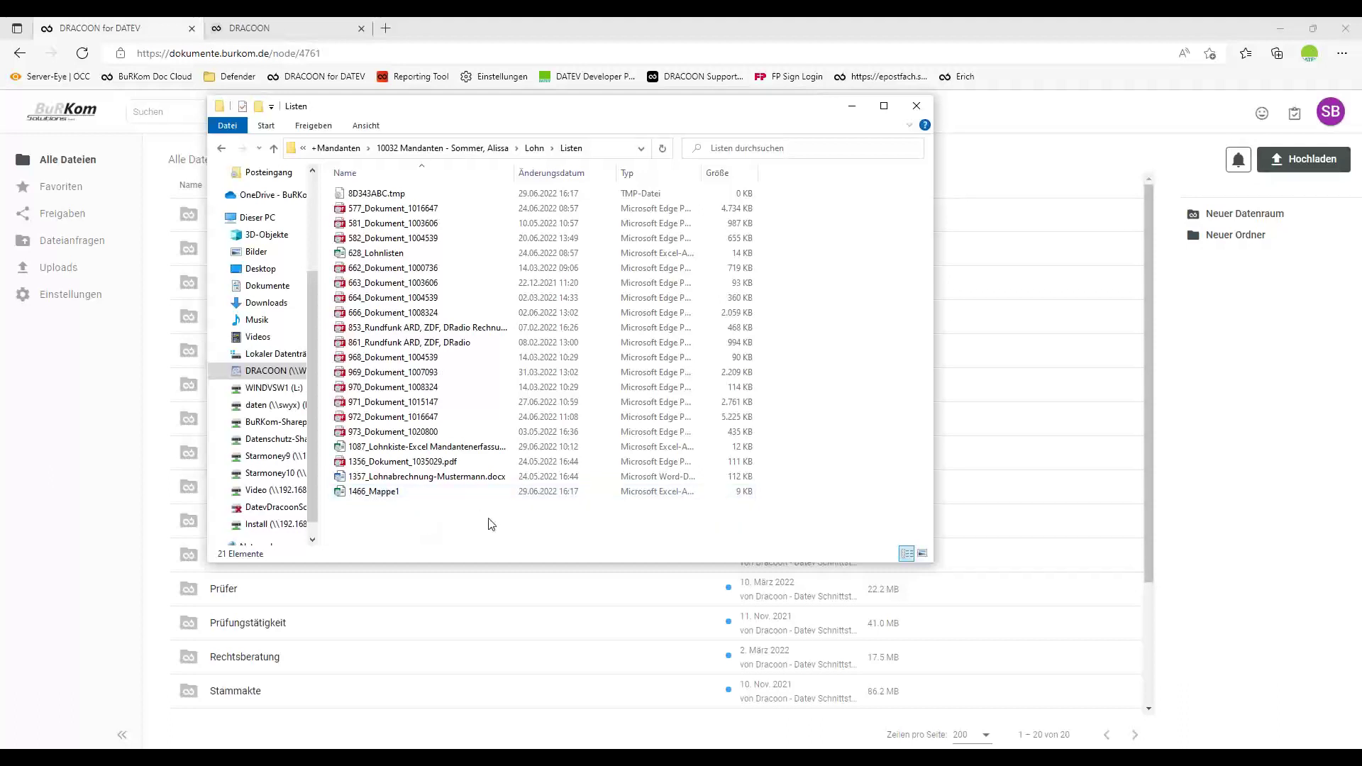
left_click(358, 497)
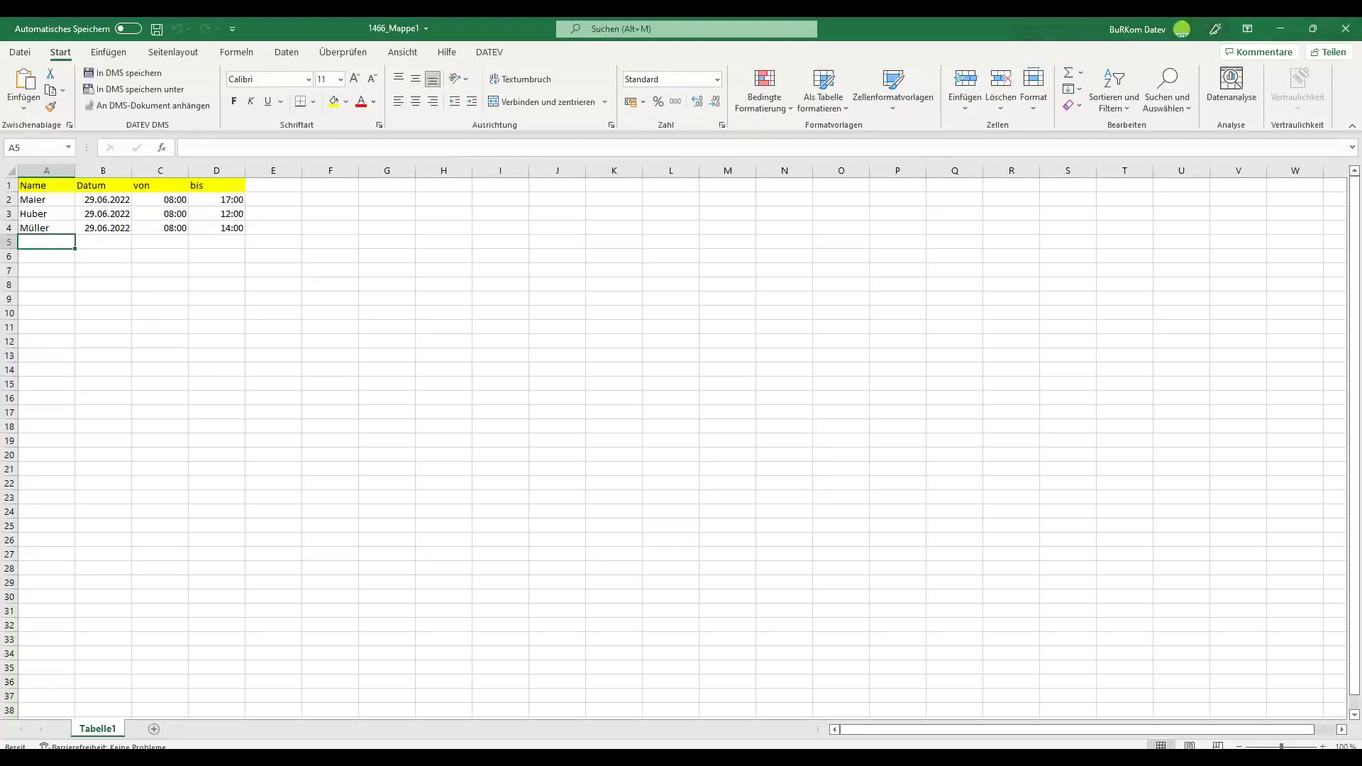
Enter Bauer in A5 and 29.- in B5, then save the workbook and close Excel.
type("Bauer")
key("Tab")
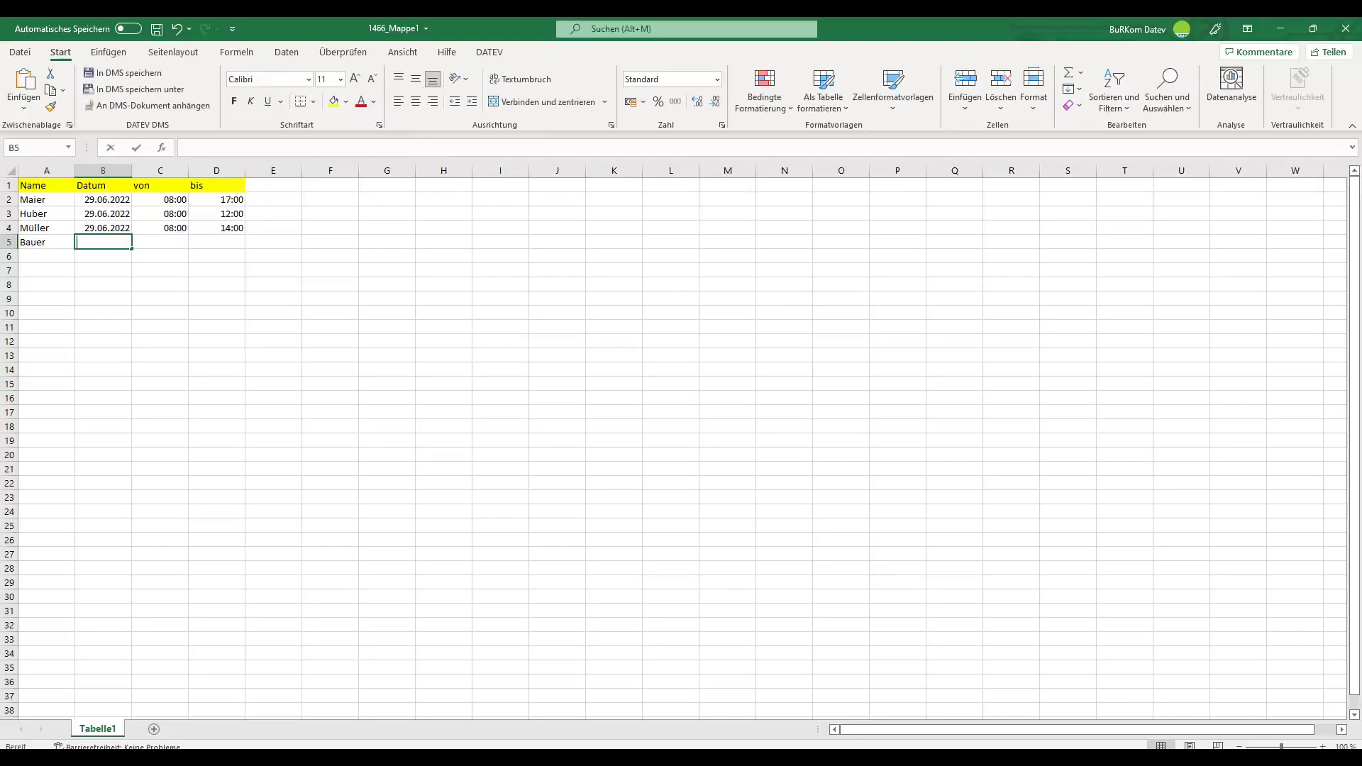
type("29.-0")
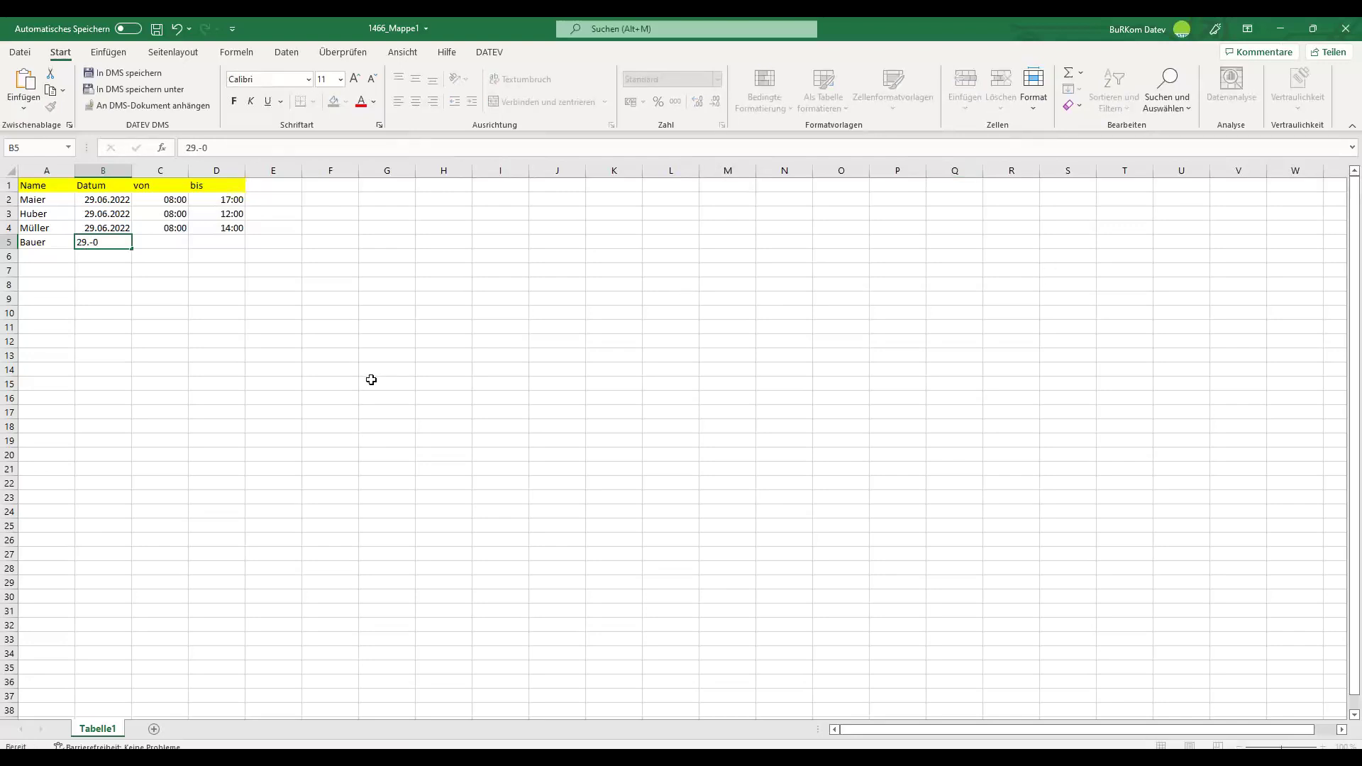
left_click(368, 382)
left_click(156, 29)
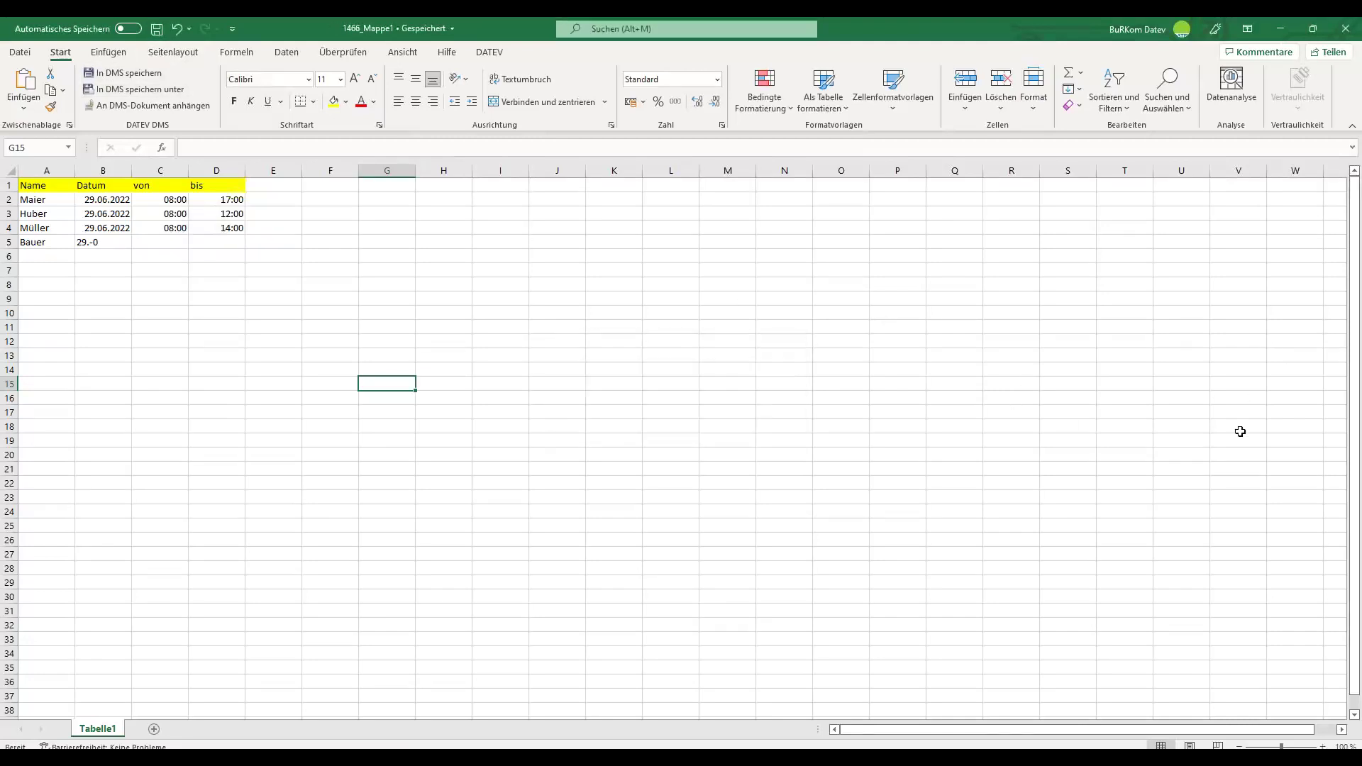
left_click(1346, 28)
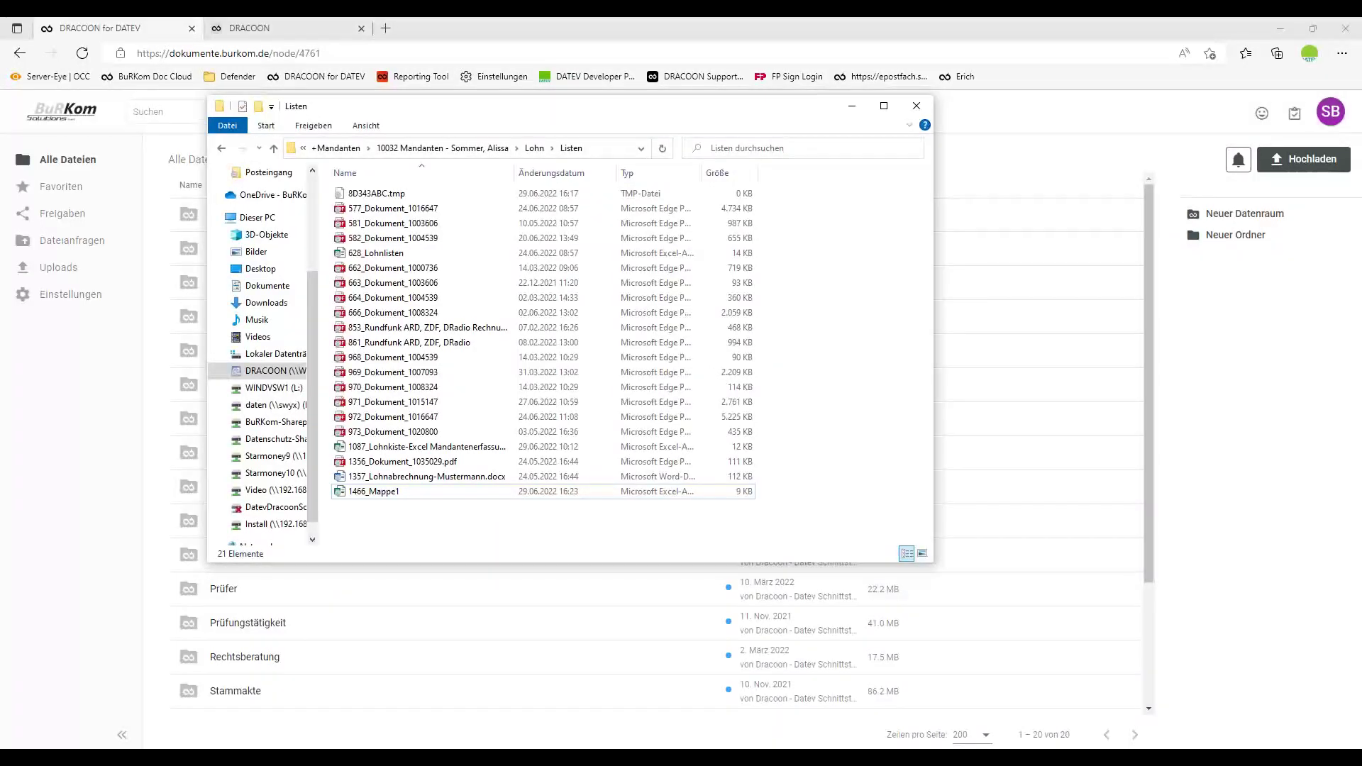
Switch past Task Scheduler and the browser to DATEV Arbeitsplatz's von Dracoon list.
key("alt+Tab")
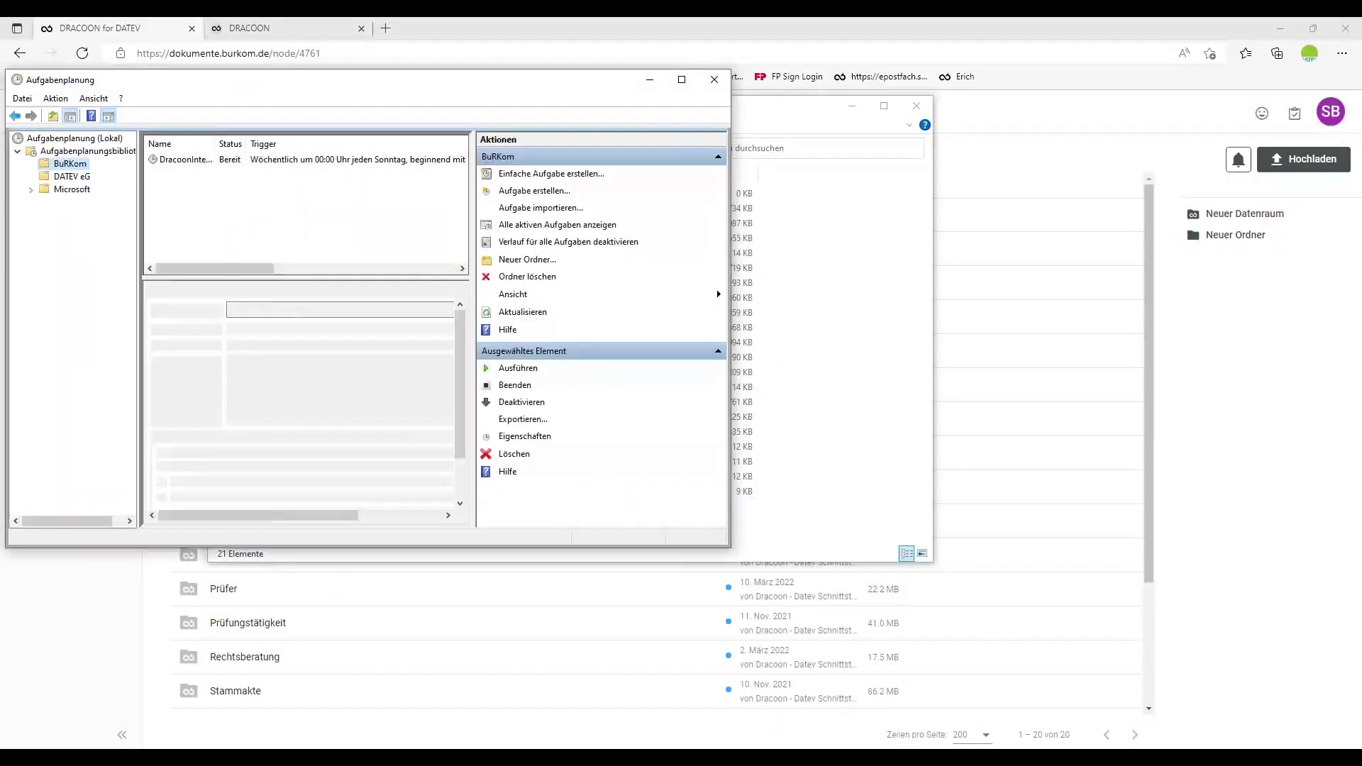
left_click(1005, 28)
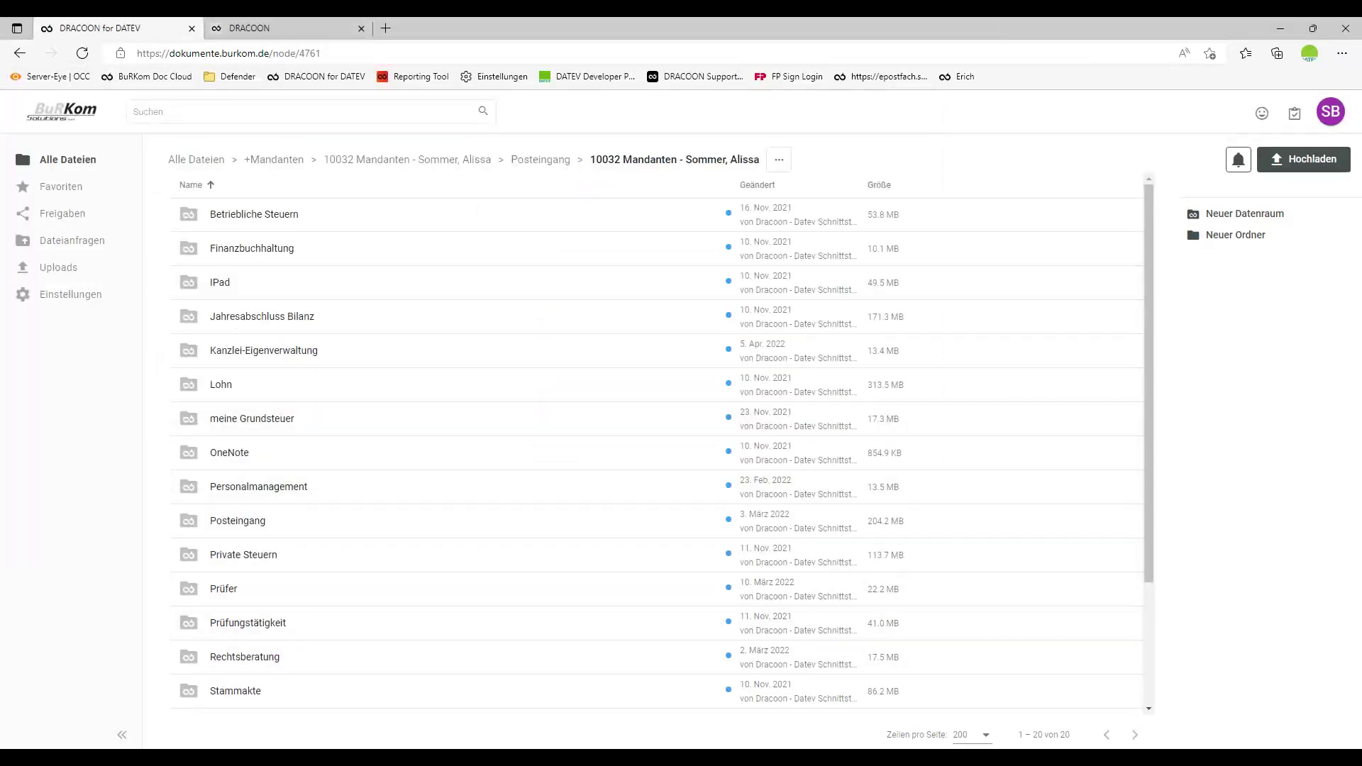
left_click(504, 698)
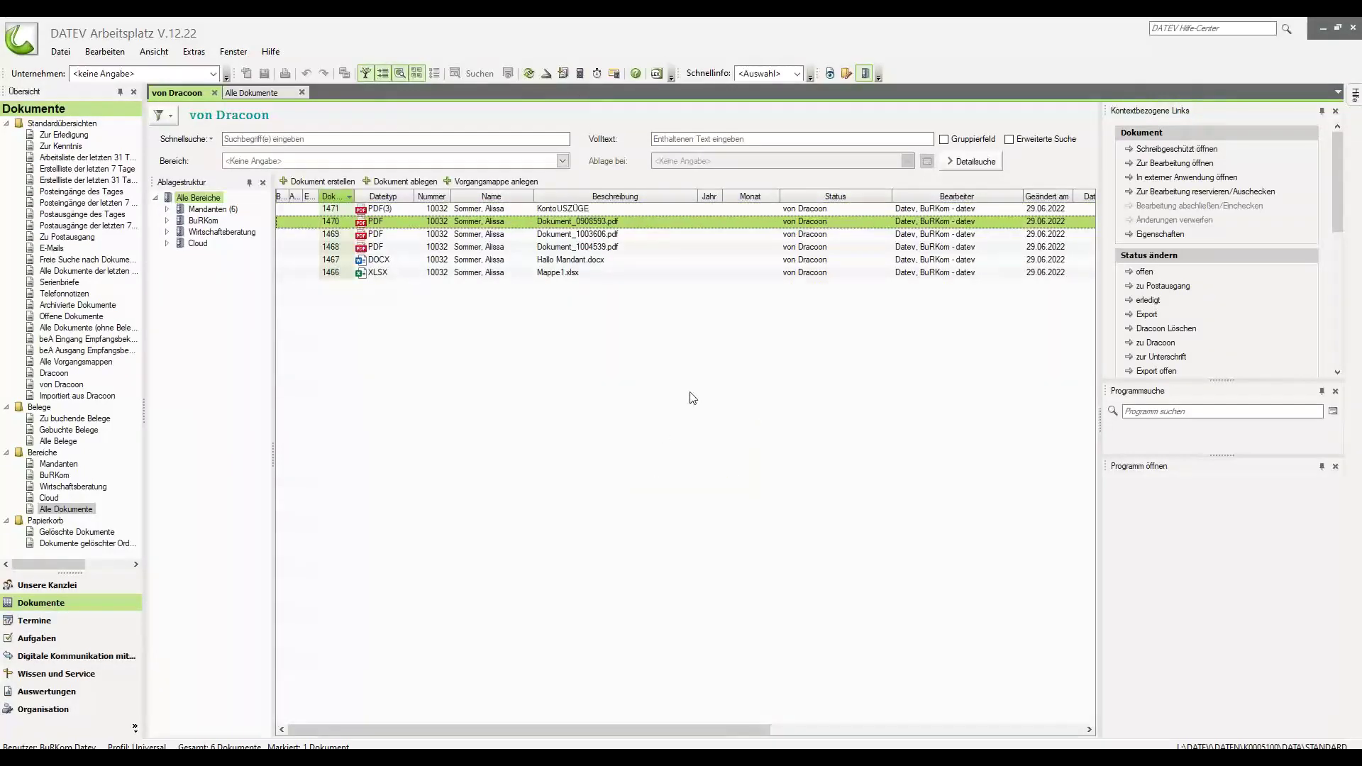
View document 1471's structure to confirm its three Dokument PDFs.
left_click(567, 209)
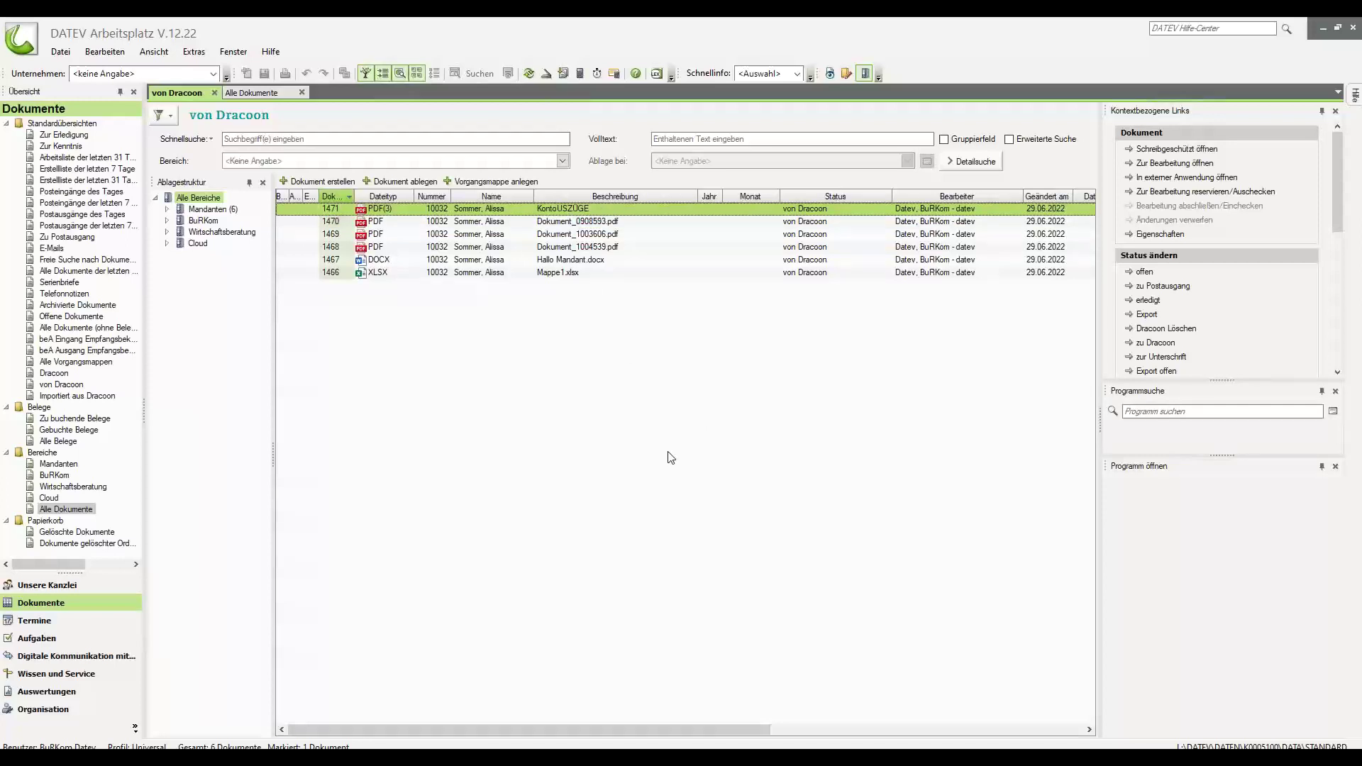
right_click(381, 211)
left_click(411, 290)
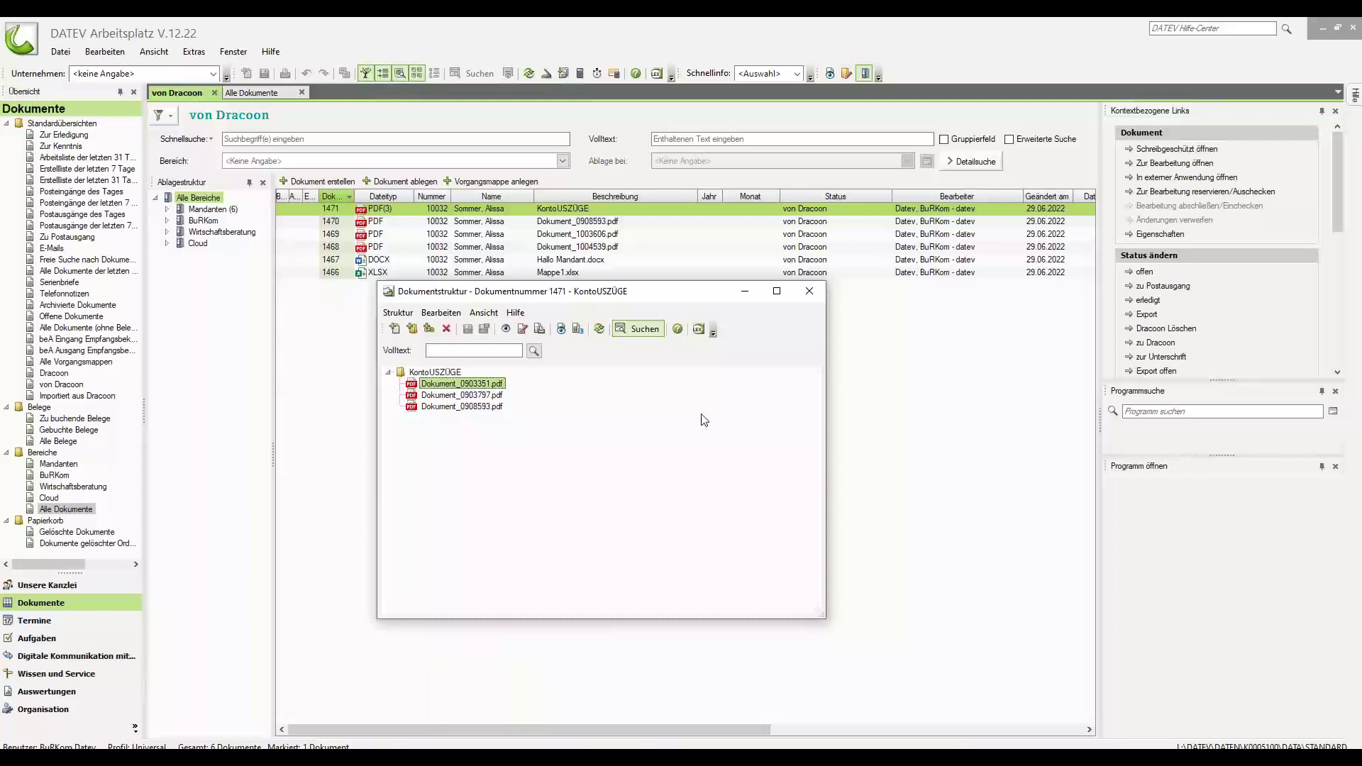
left_click(809, 291)
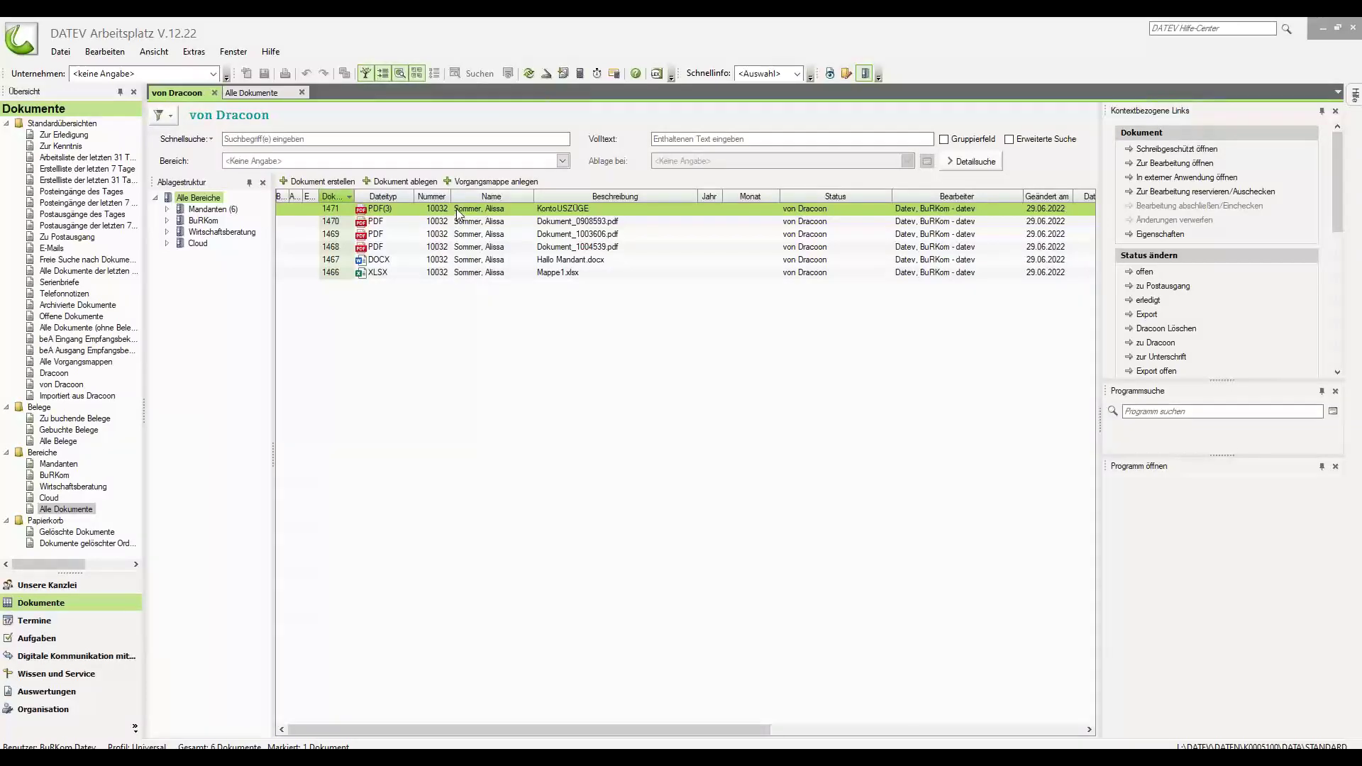
Open the Eigenschaften of document 1471.
right_click(490, 212)
mouse_move(525, 333)
left_click(733, 367)
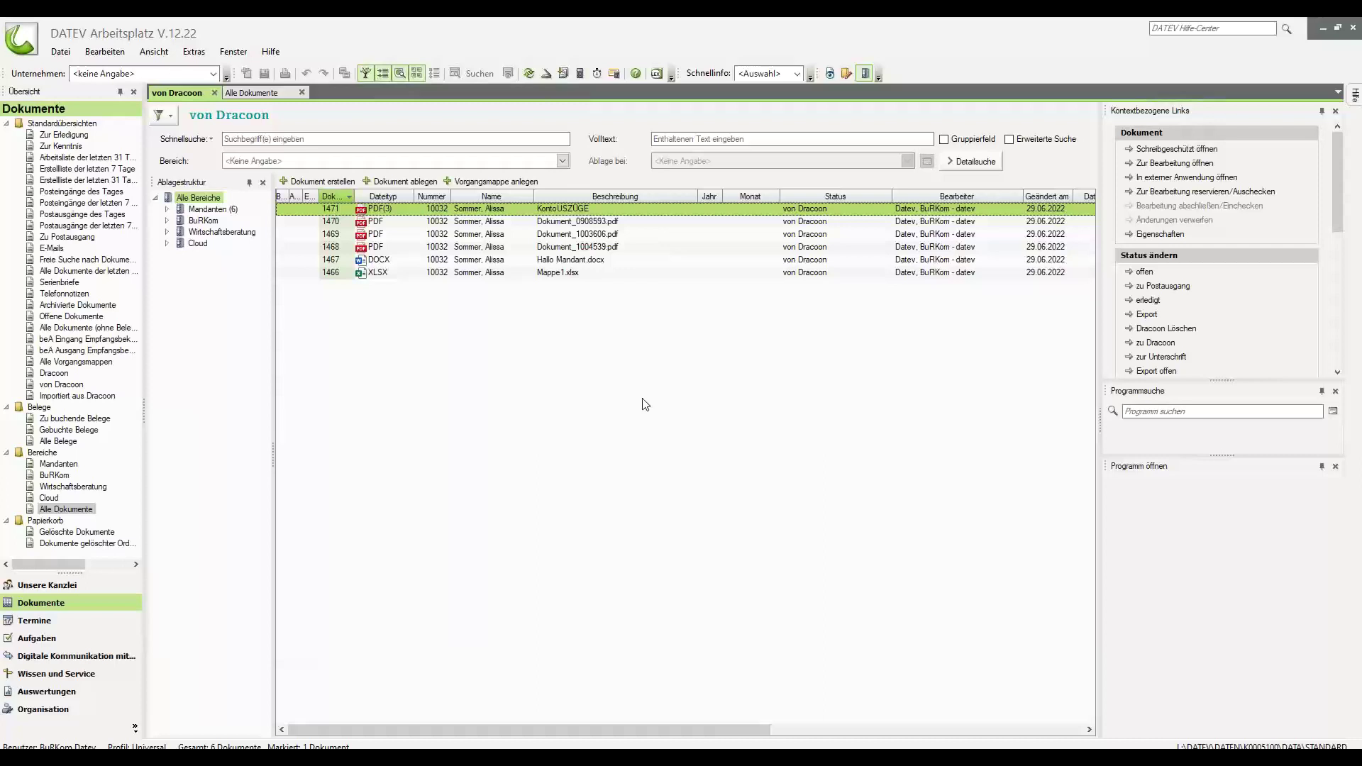
Rename document 1471 to Kontoauszüge, file it under Kanzlei-Eigenverwaltung, and assign a new status.
double_click(704, 290)
key("BackSpace")
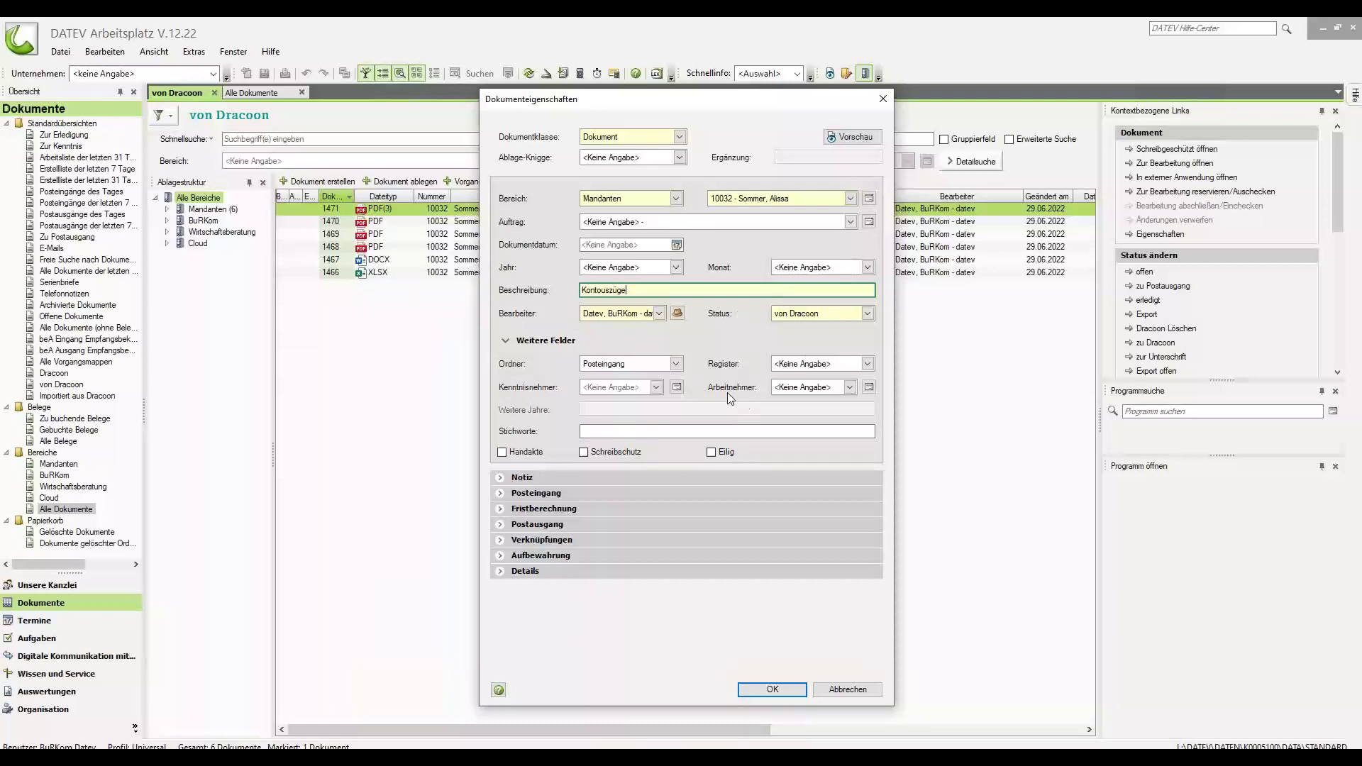
left_click(676, 363)
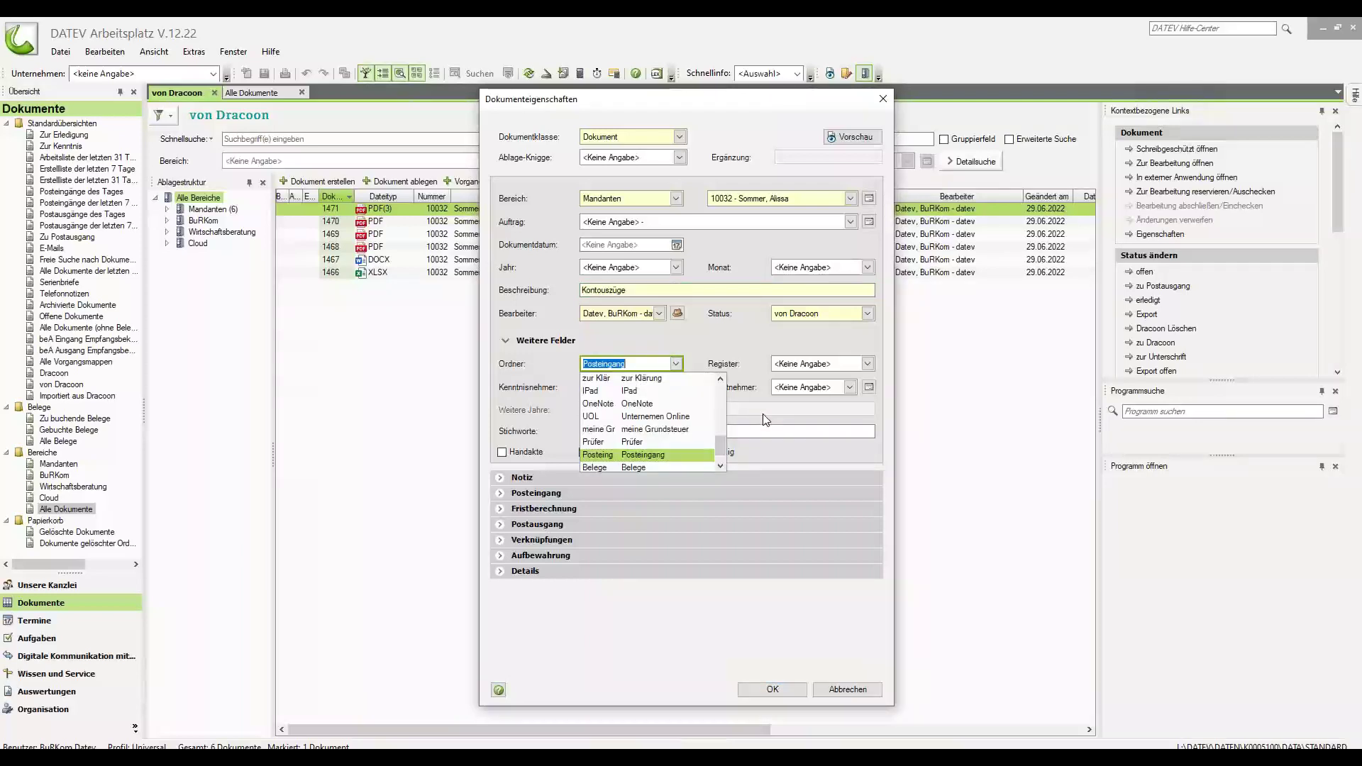
scroll(637, 443, "up", 2)
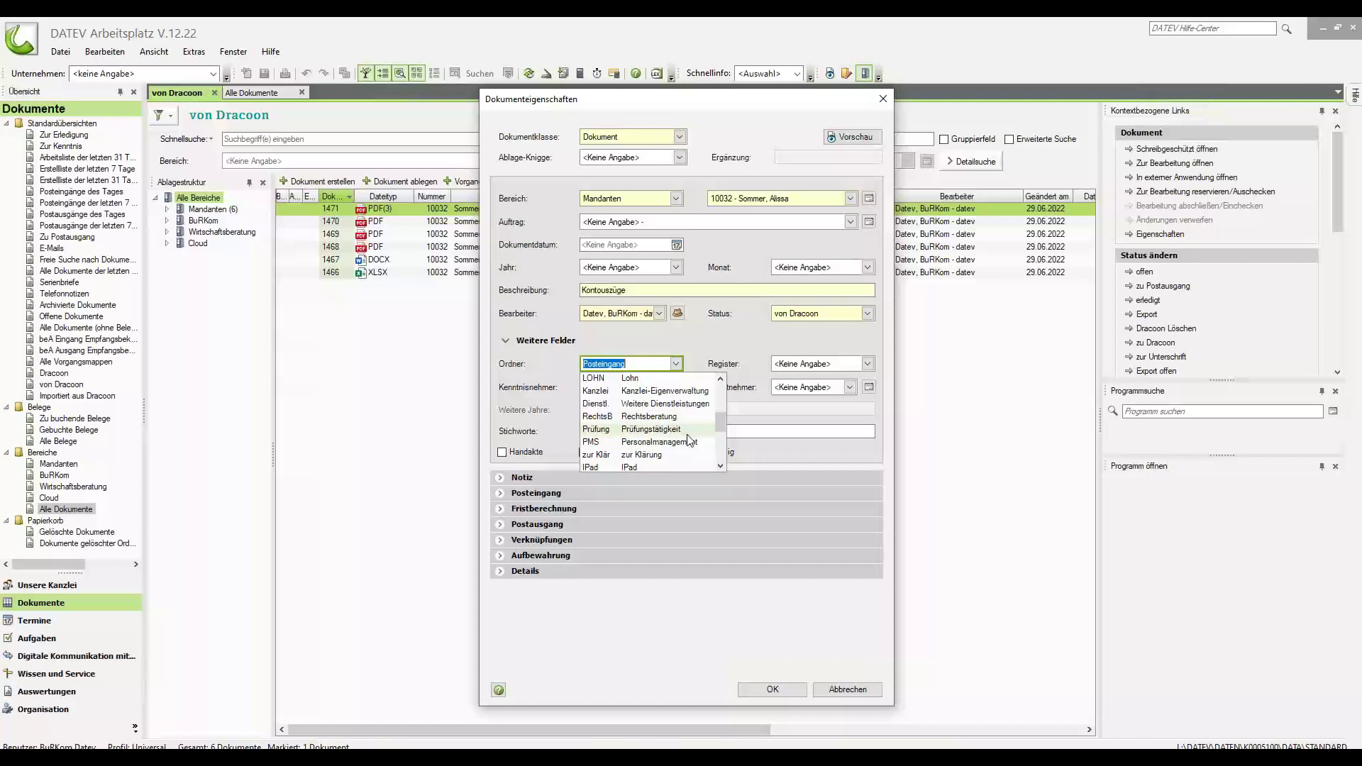
left_click(647, 392)
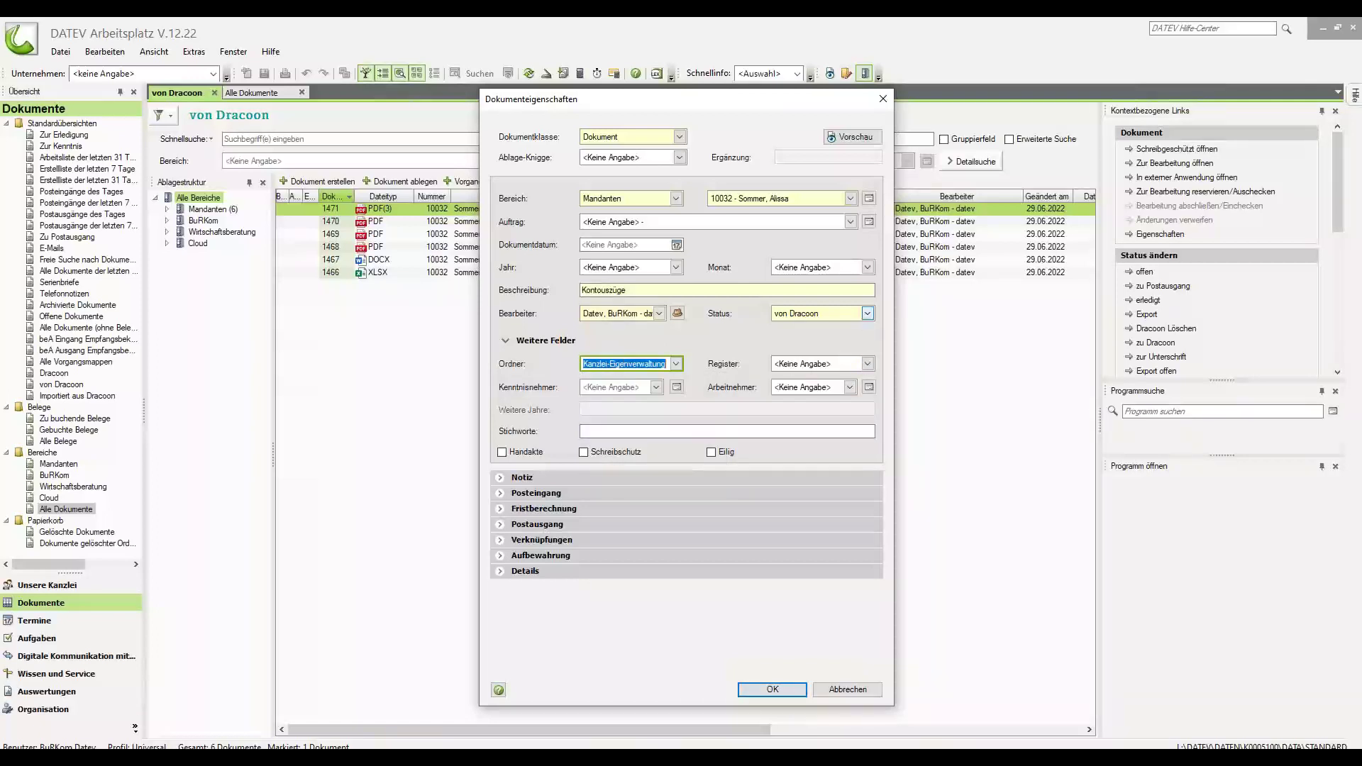
left_click(866, 313)
left_click(799, 343)
left_click(772, 689)
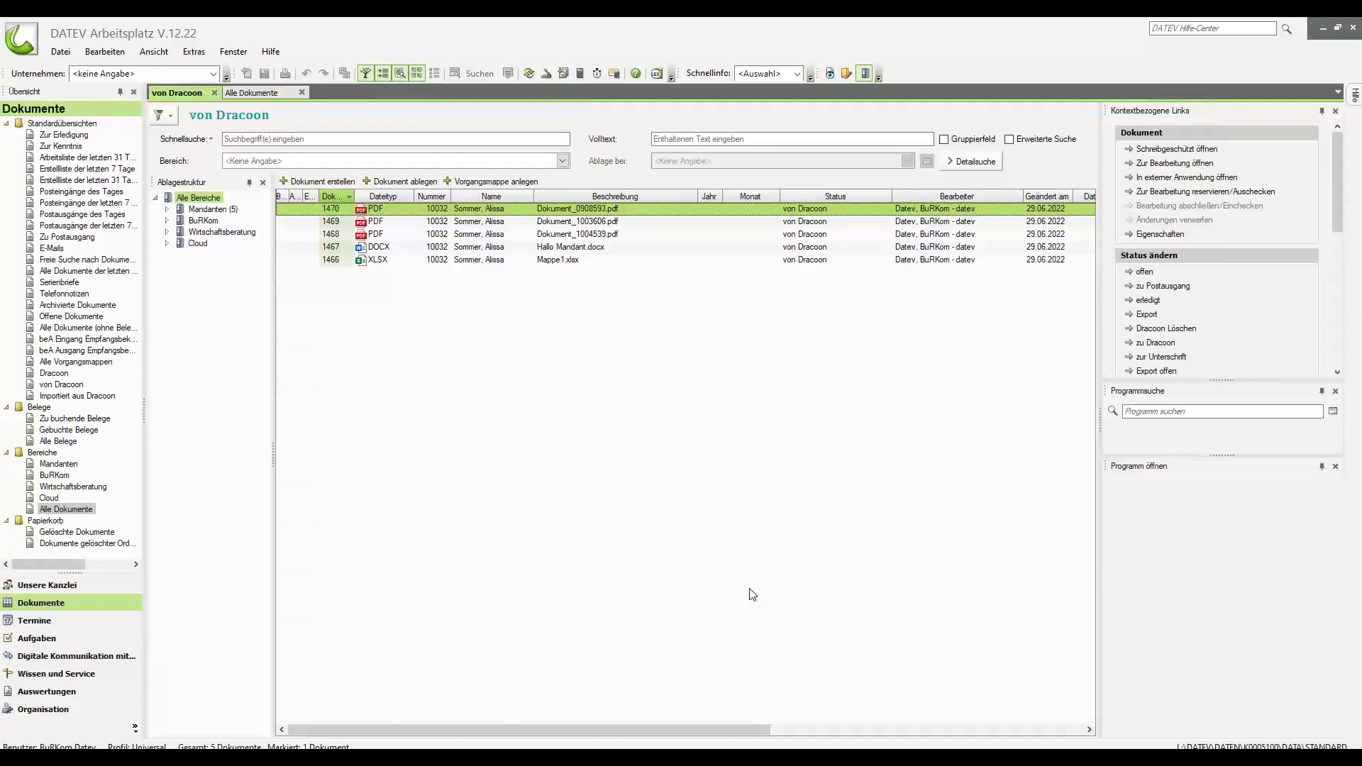
Read the DRACOON für iOS 'Verwendung' article down to 'Freigabe erstellen', then return to DRACOON for DATEV.
key("alt+Tab")
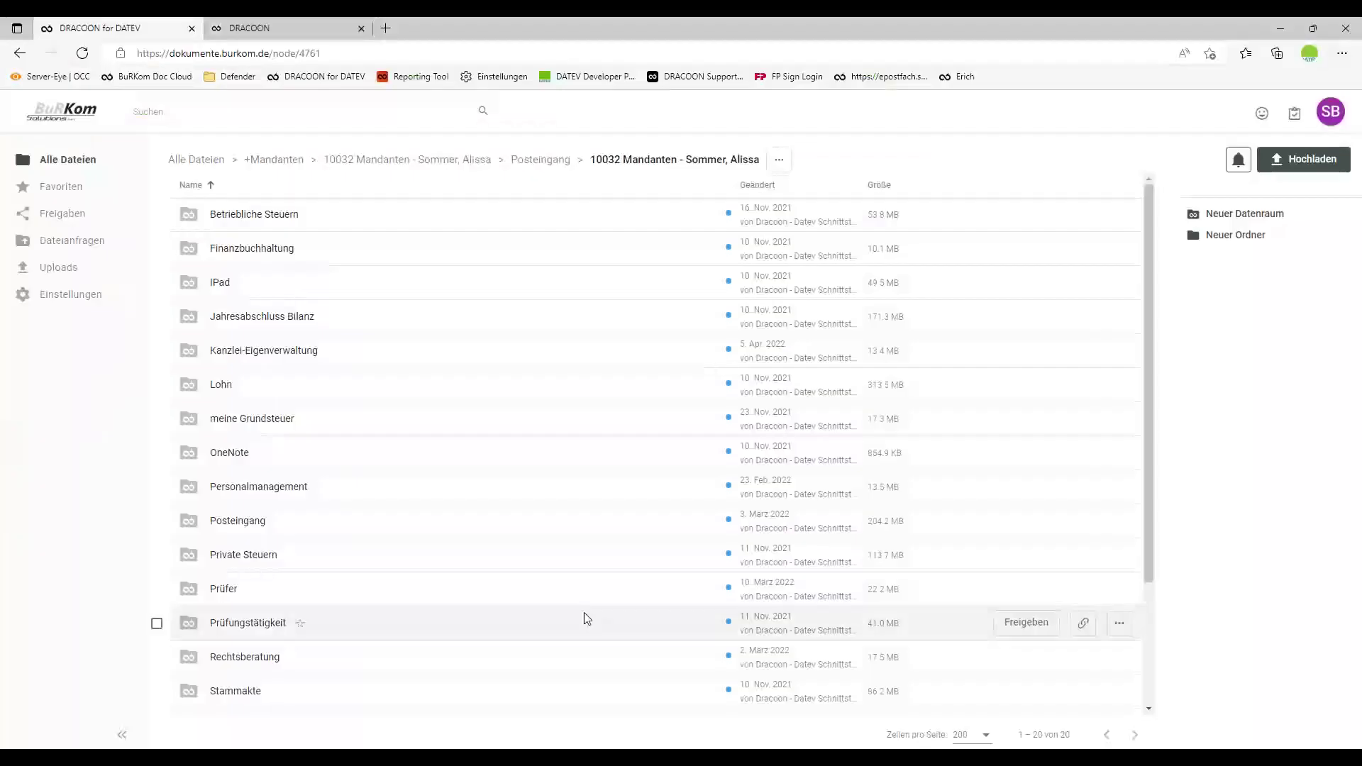
key("ctrl+Tab")
left_click(500, 568)
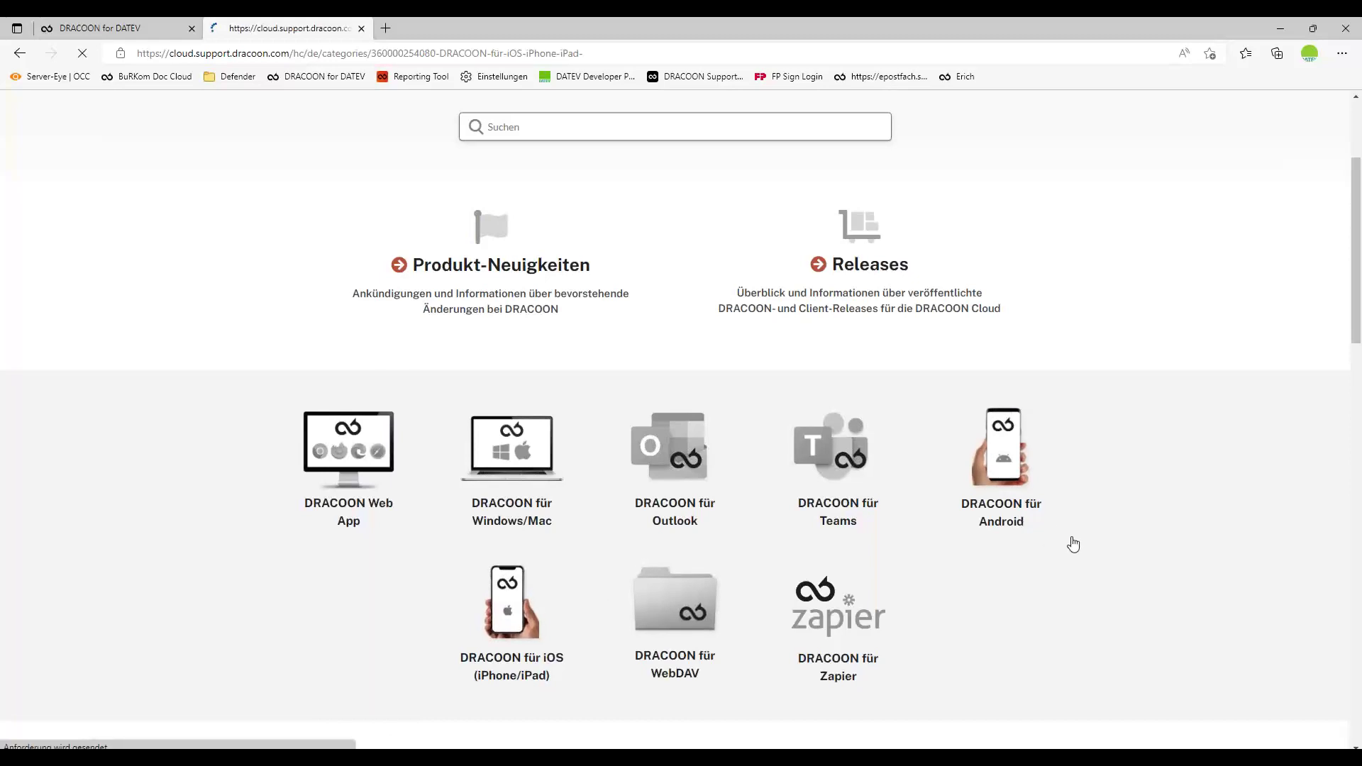
scroll(617, 617, "down", 2)
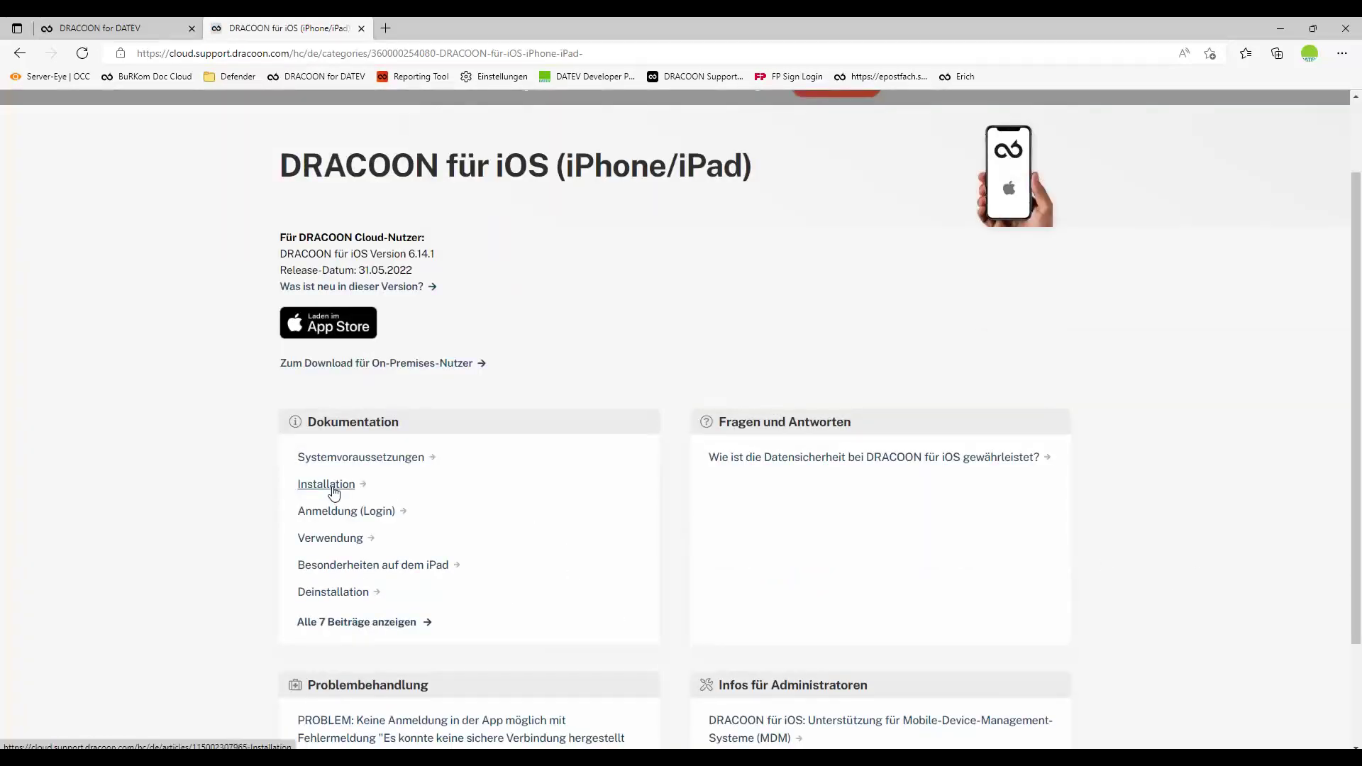
left_click(330, 539)
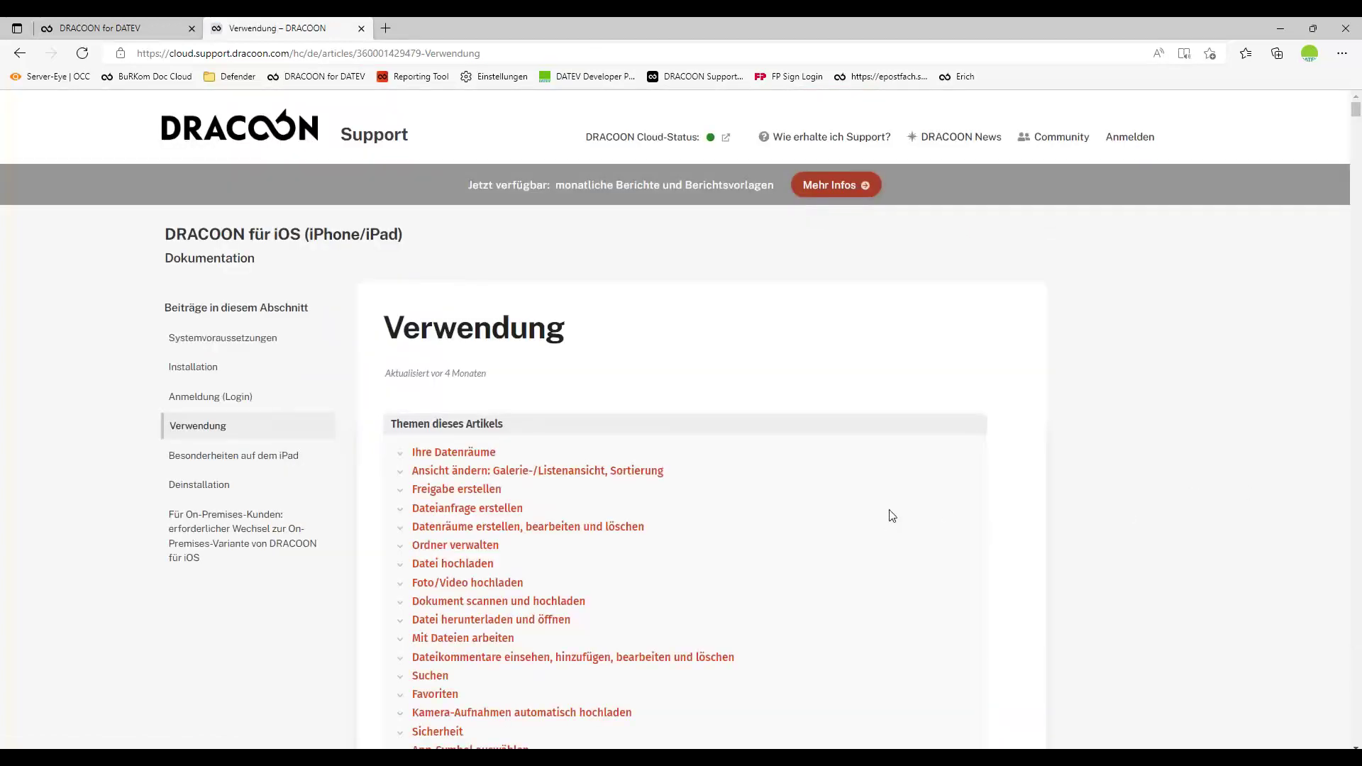
scroll(892, 515, "down", 7)
scroll(892, 515, "down", 15)
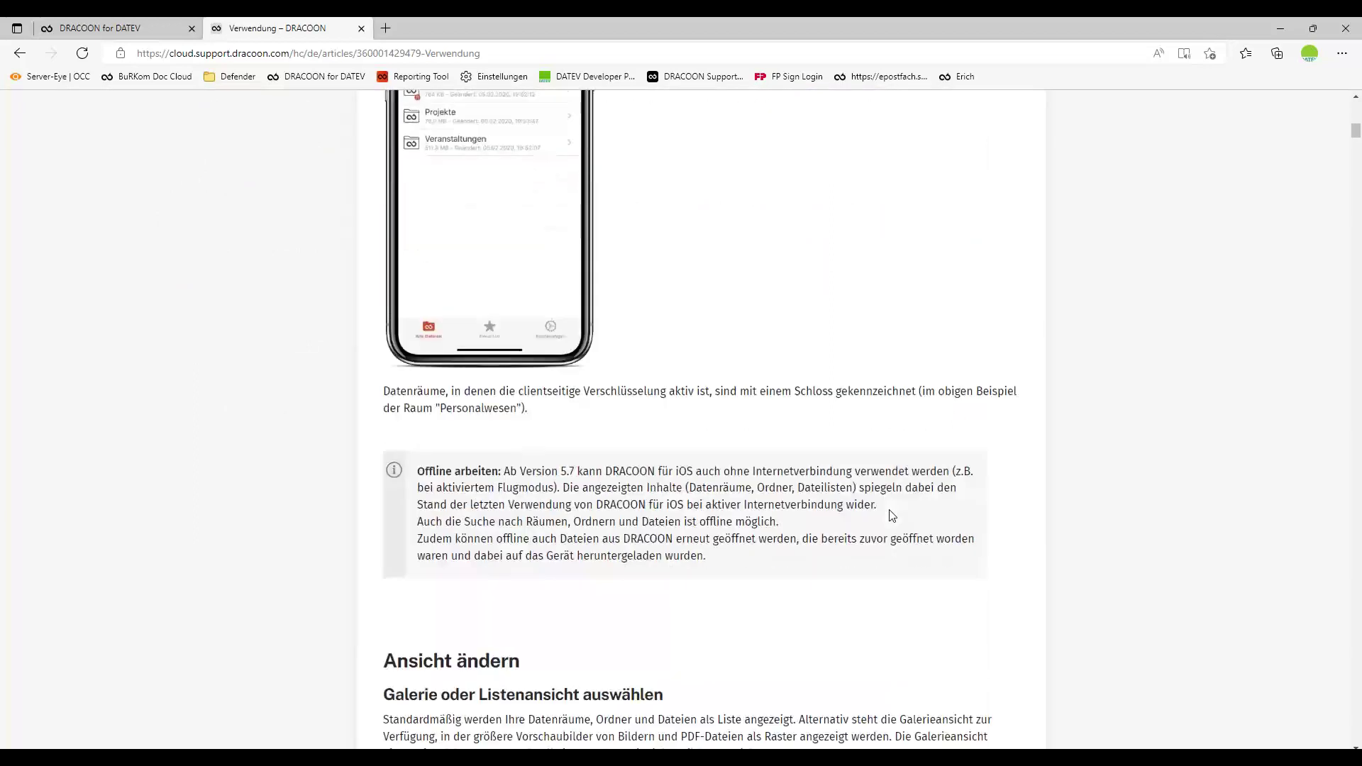
scroll(891, 515, "down", 13)
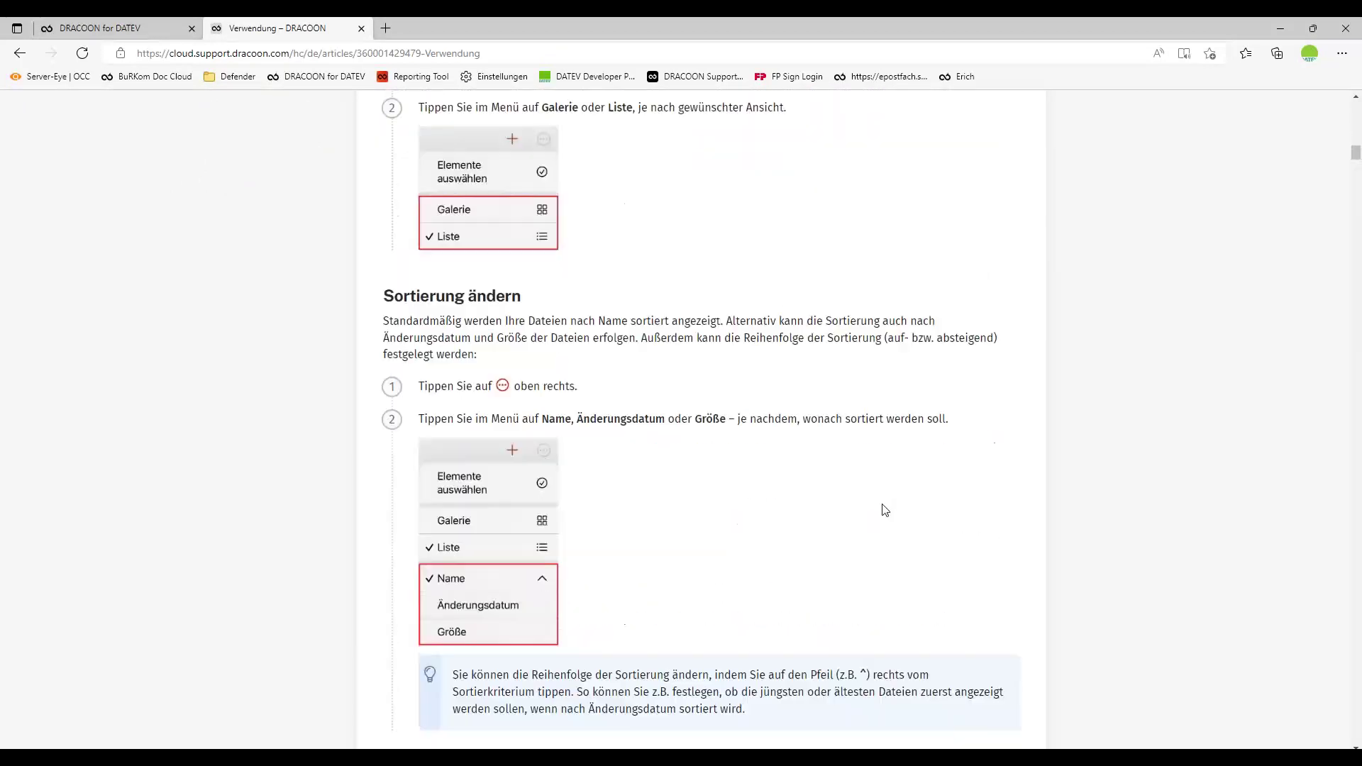
scroll(885, 510, "down", 1)
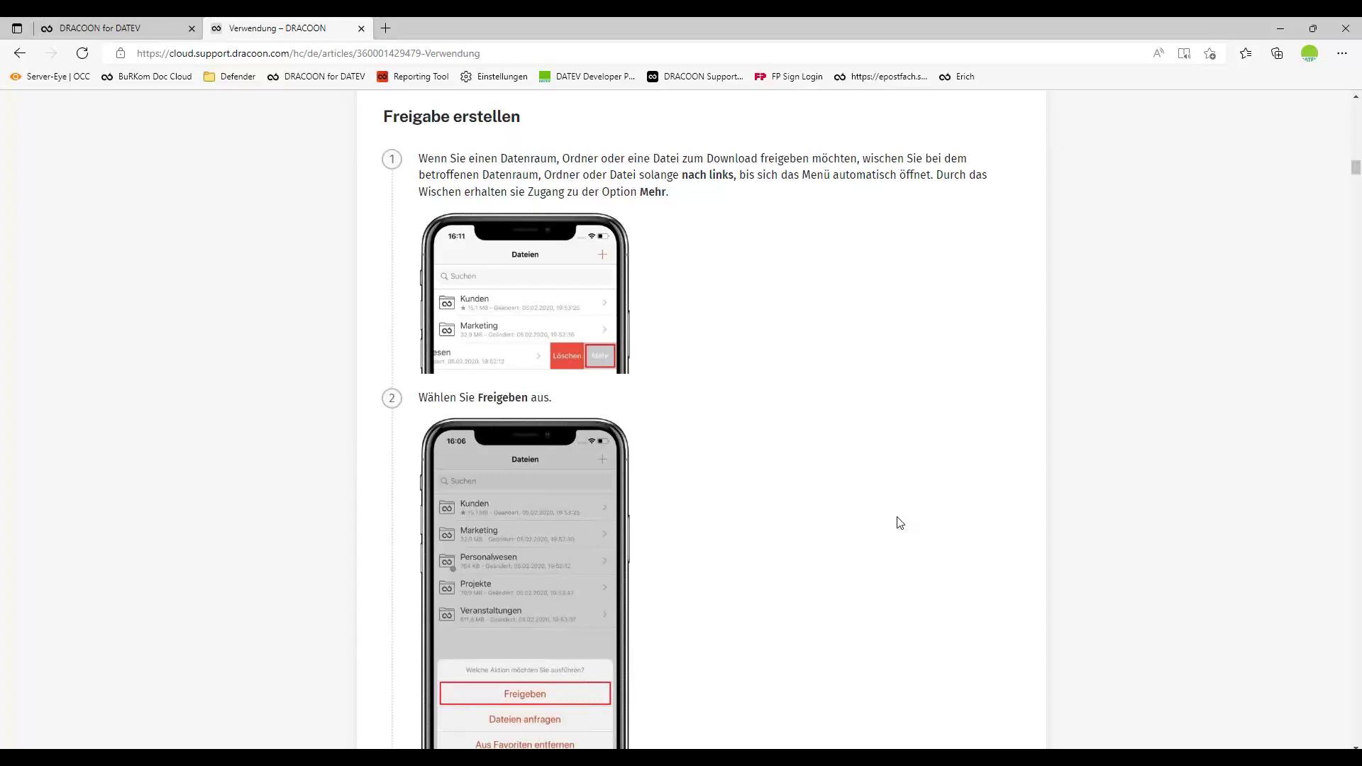
left_click(99, 27)
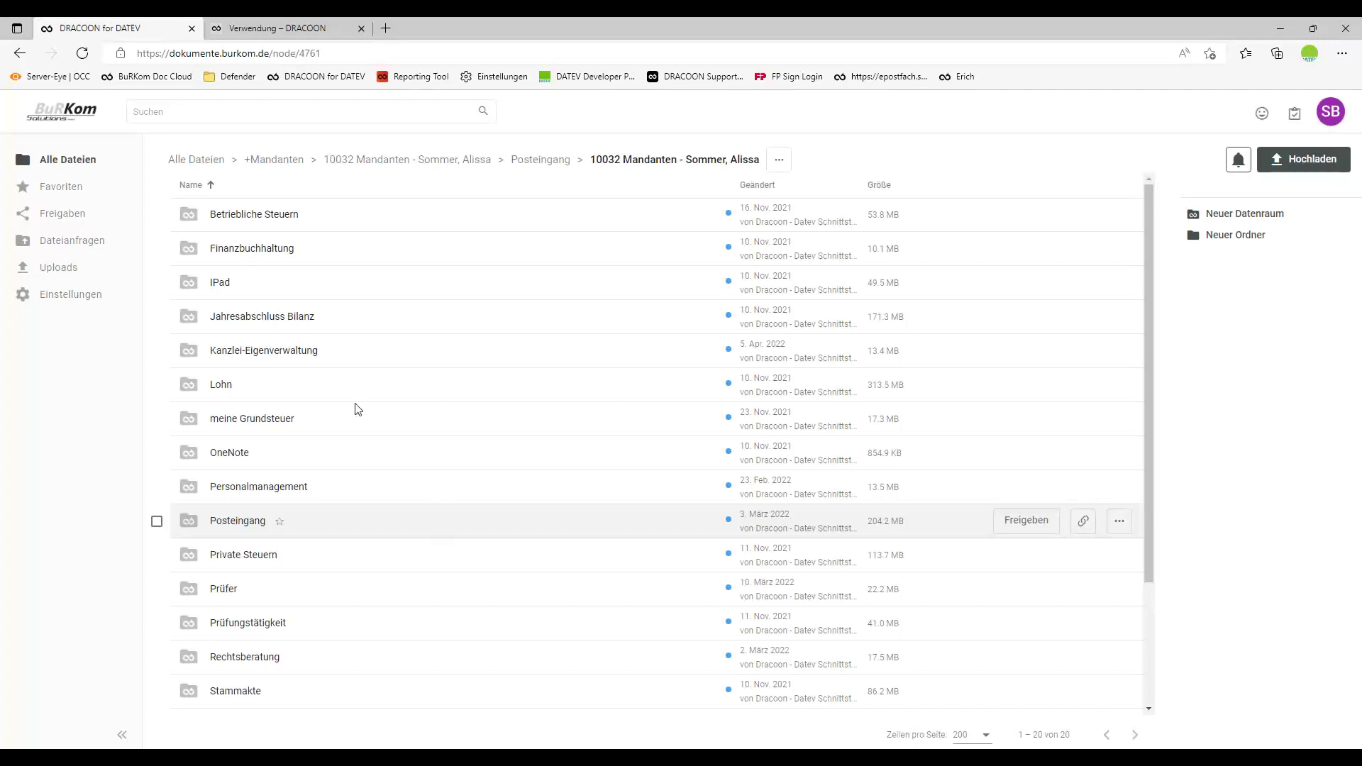
Create a password-free share link for 1029_Dokument_1035029.pdf in Jahresabschluss Bilanz > Bilanz GuV.
left_click(277, 320)
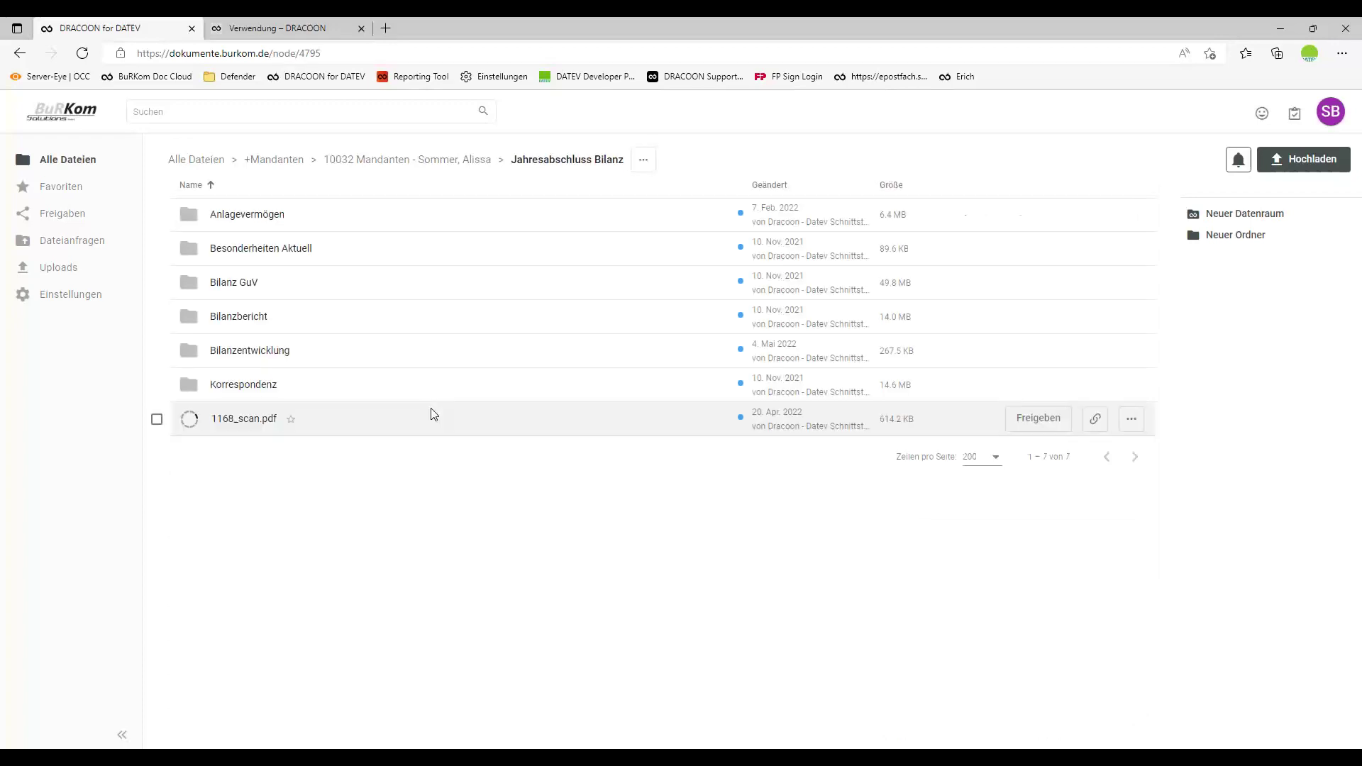
left_click(228, 283)
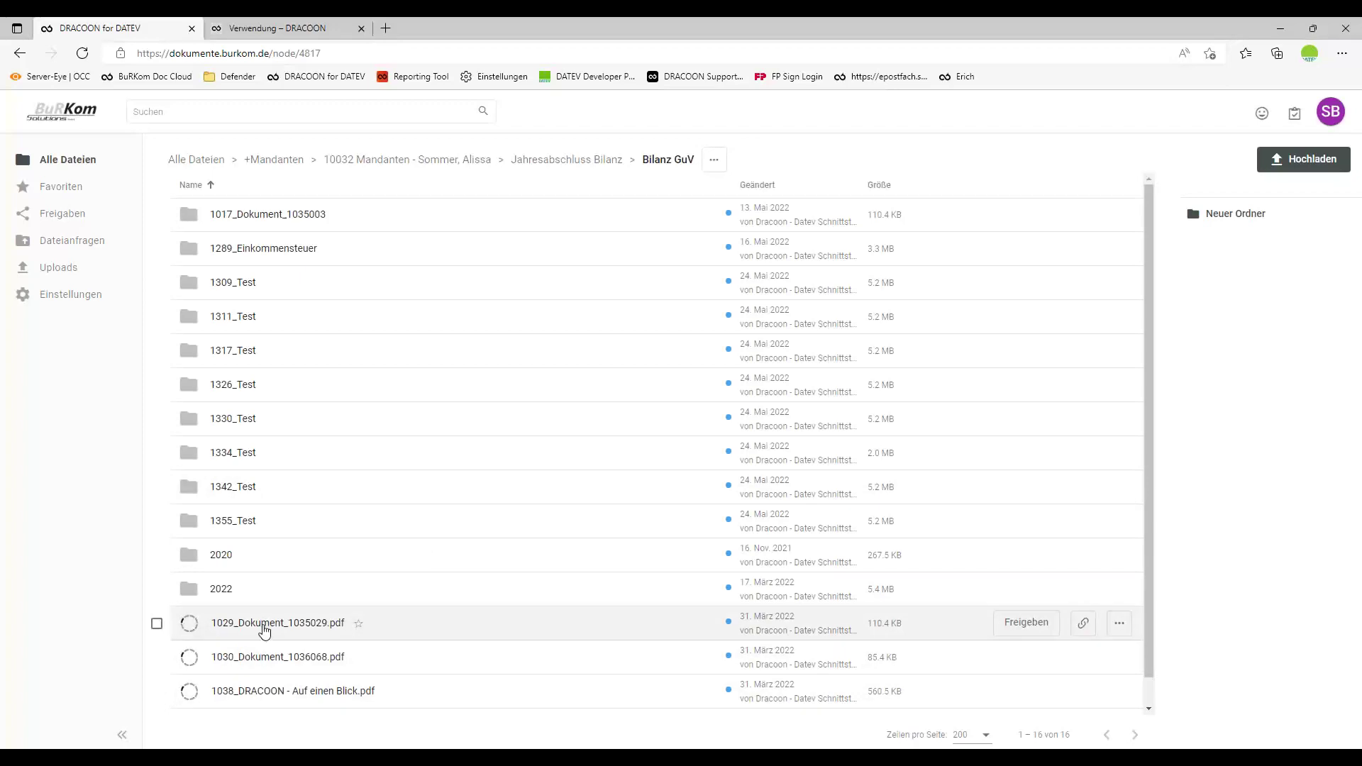
left_click(1026, 622)
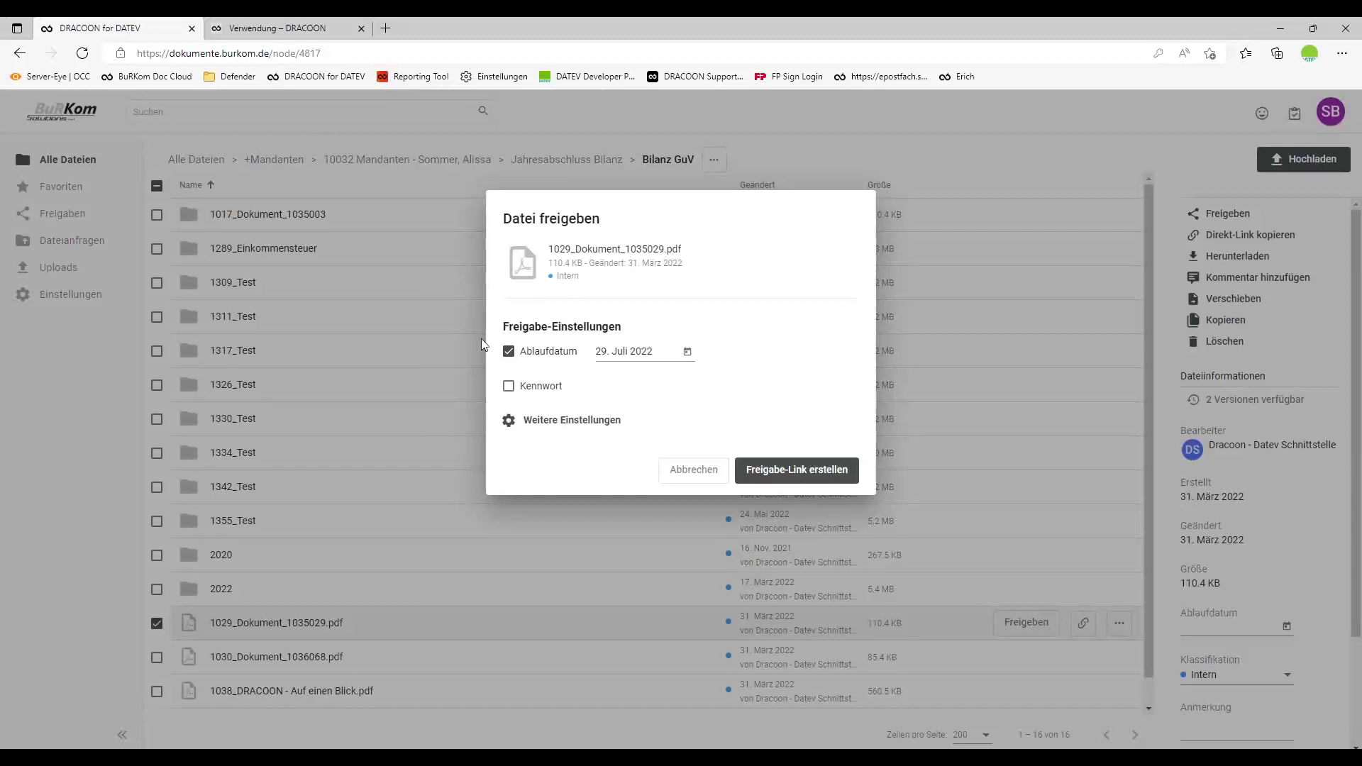
left_click(541, 388)
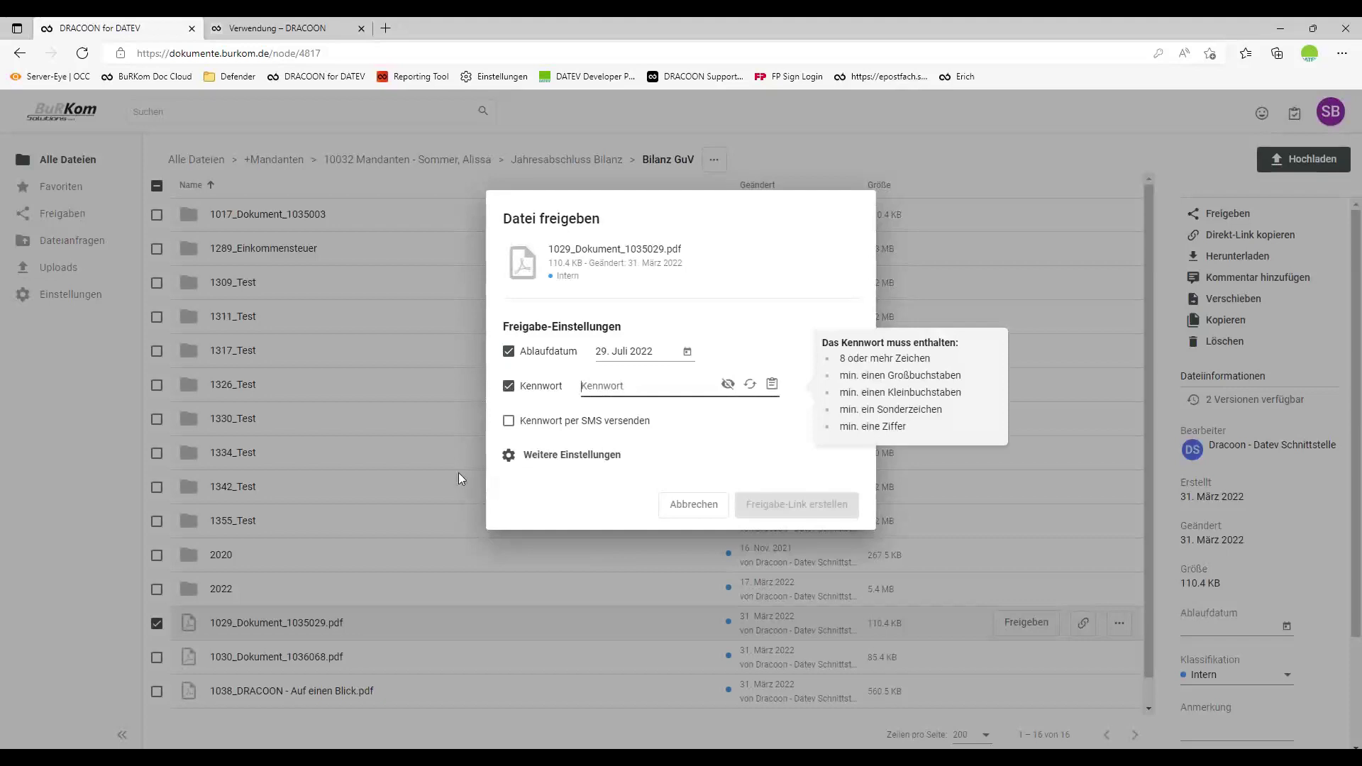
left_click(552, 426)
left_click(567, 433)
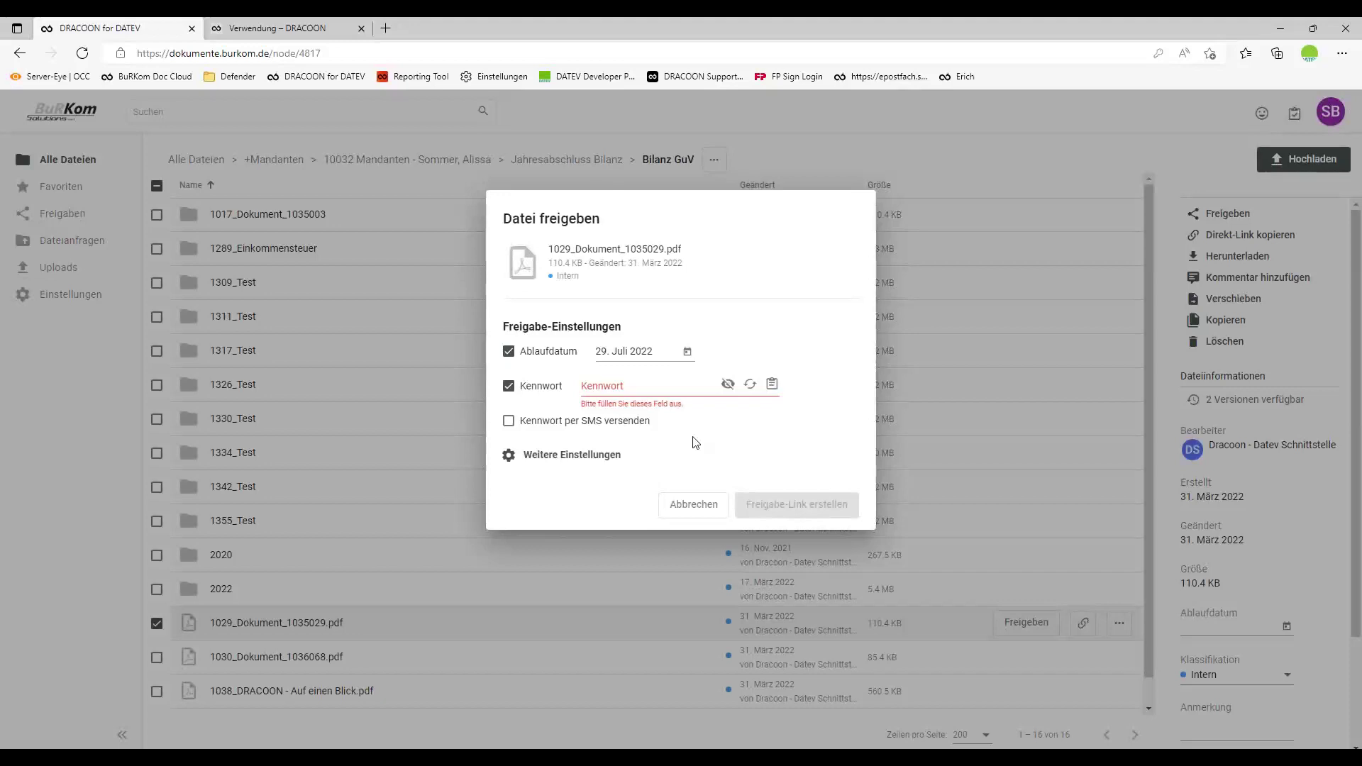
left_click(527, 388)
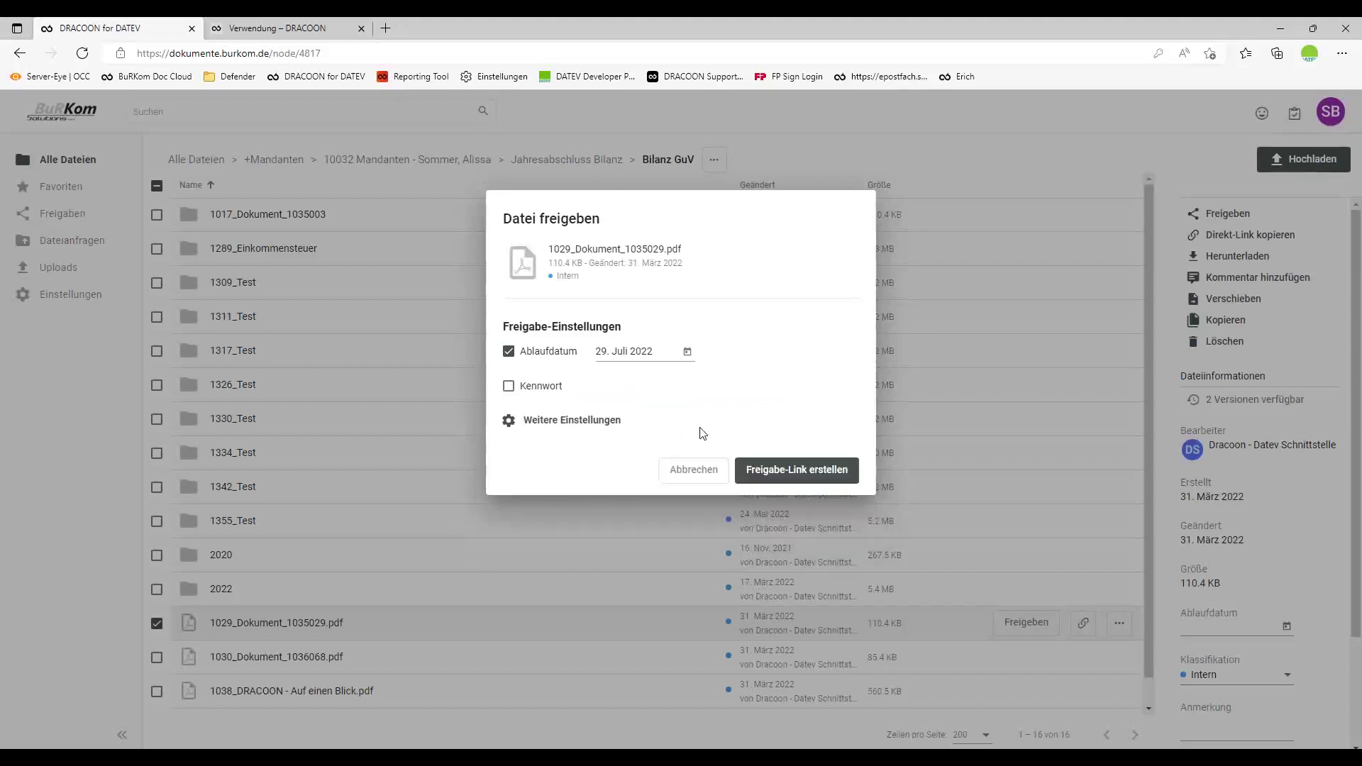
left_click(798, 470)
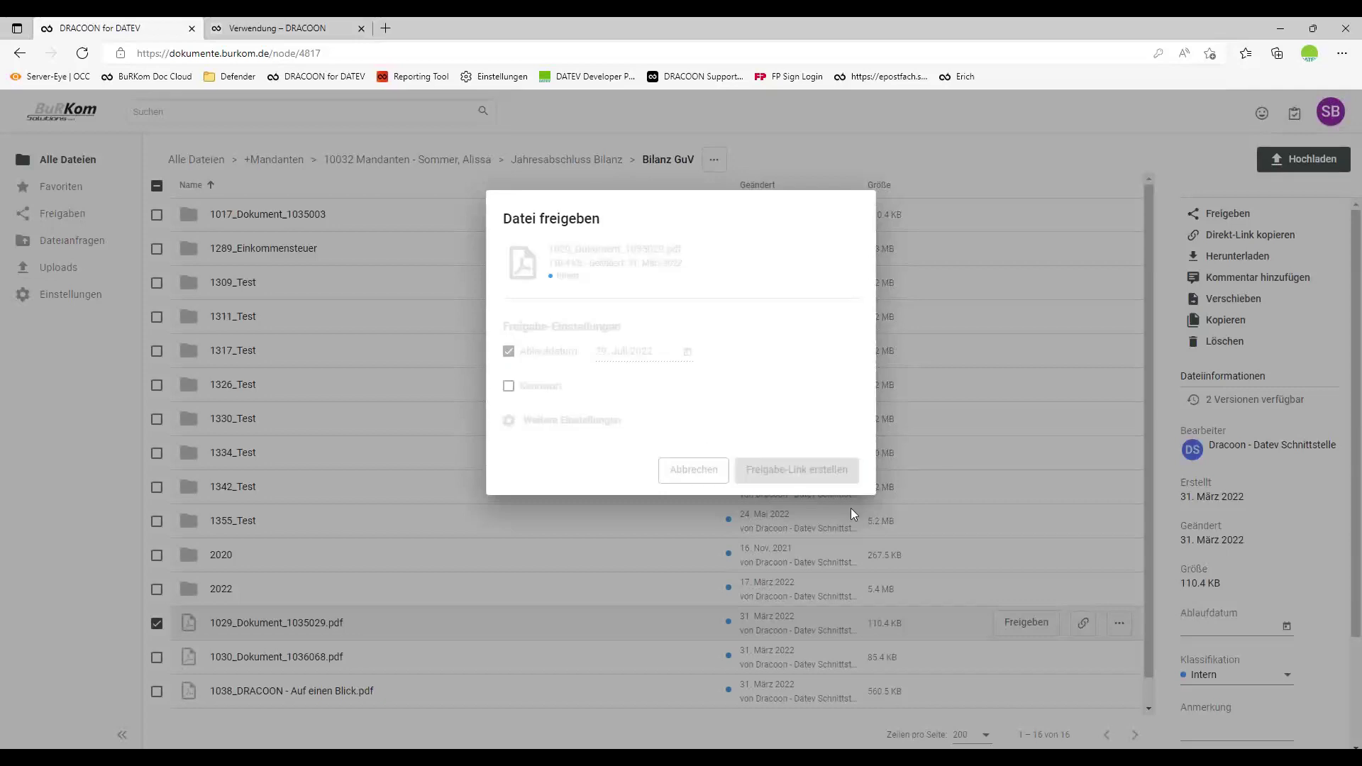
E-mail the share link to the recipient's address.
left_click(651, 392)
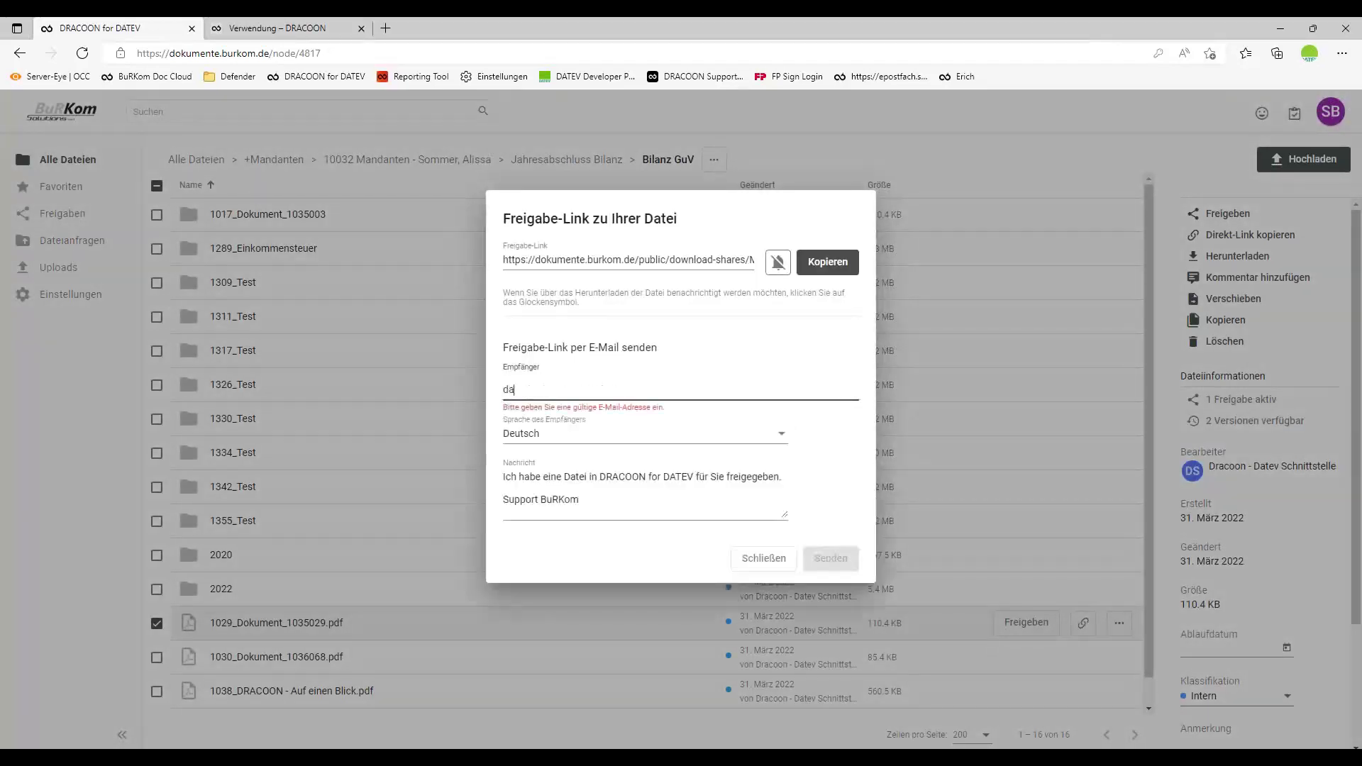
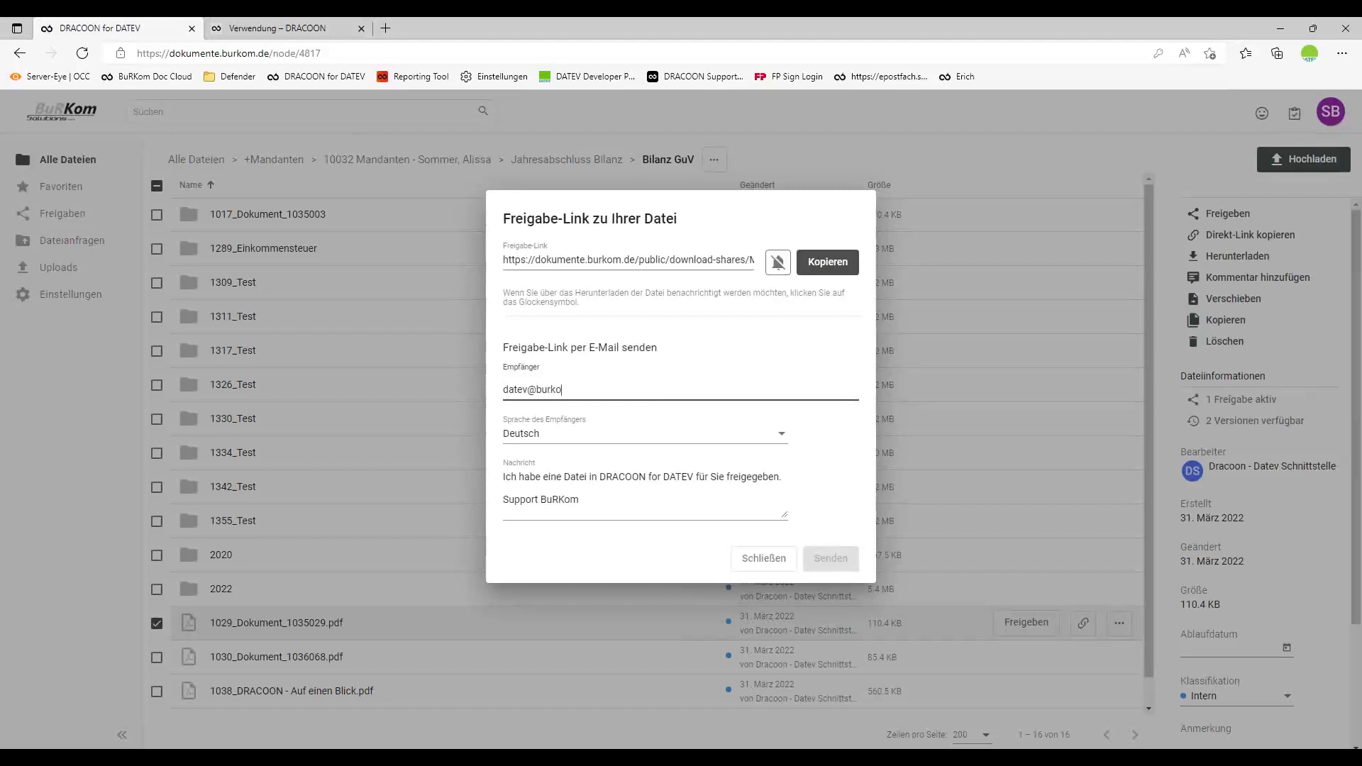
left_click(835, 564)
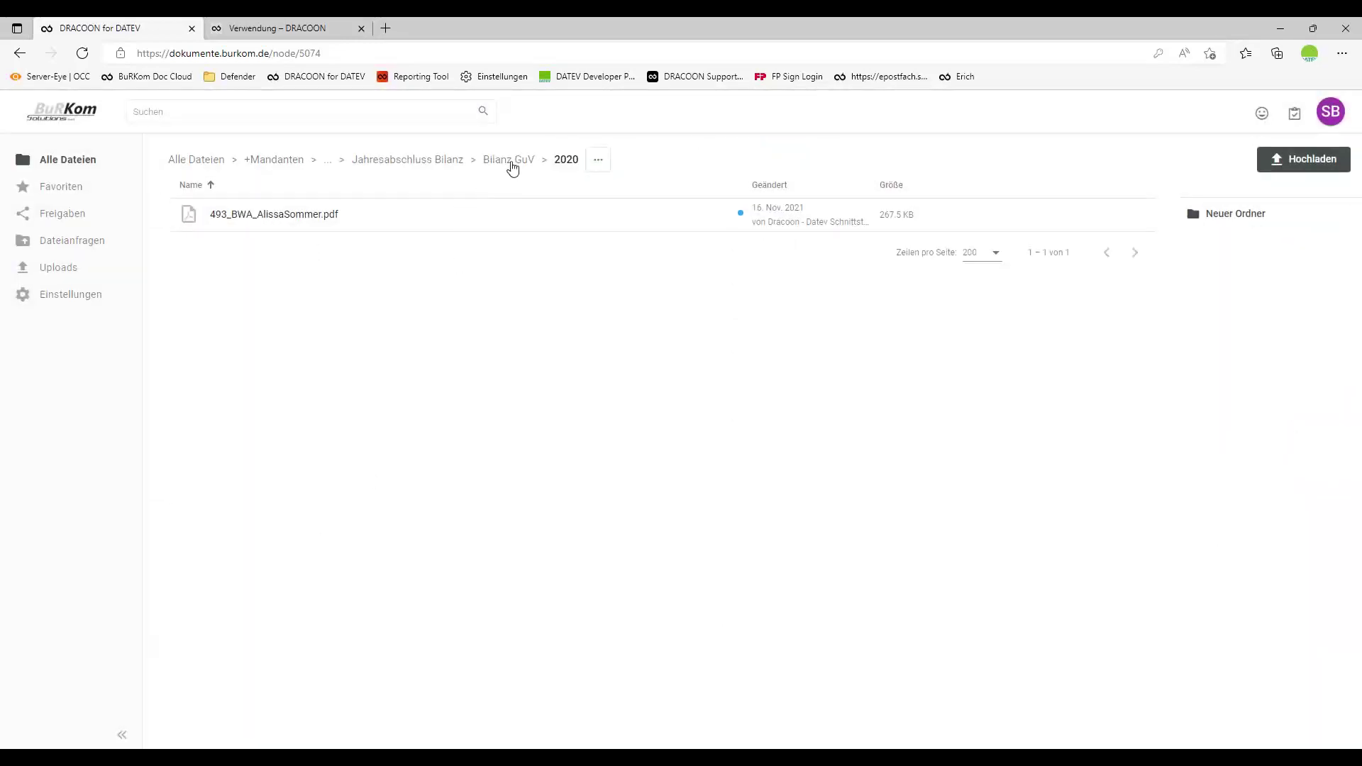
Return to the Bilanz GuV folder and bring Outlook to the front.
left_click(509, 162)
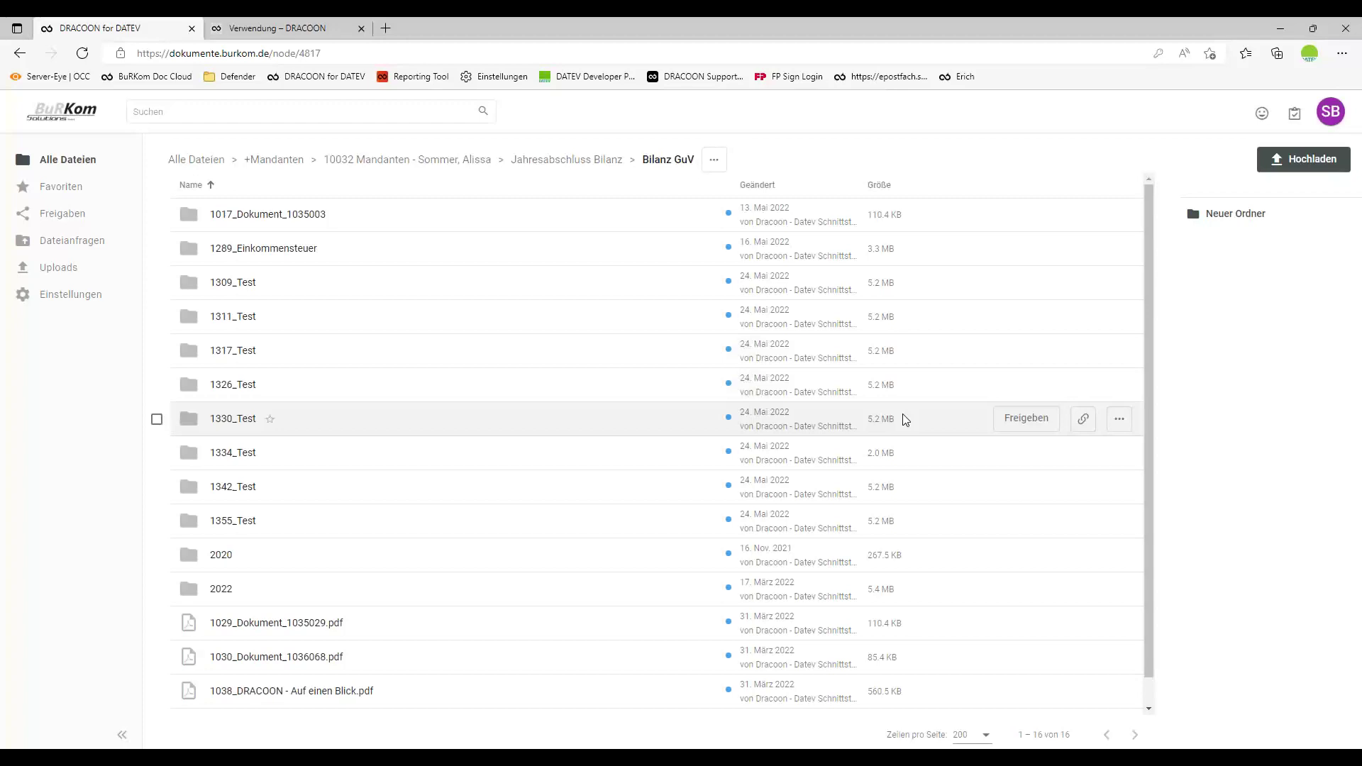
left_click(461, 757)
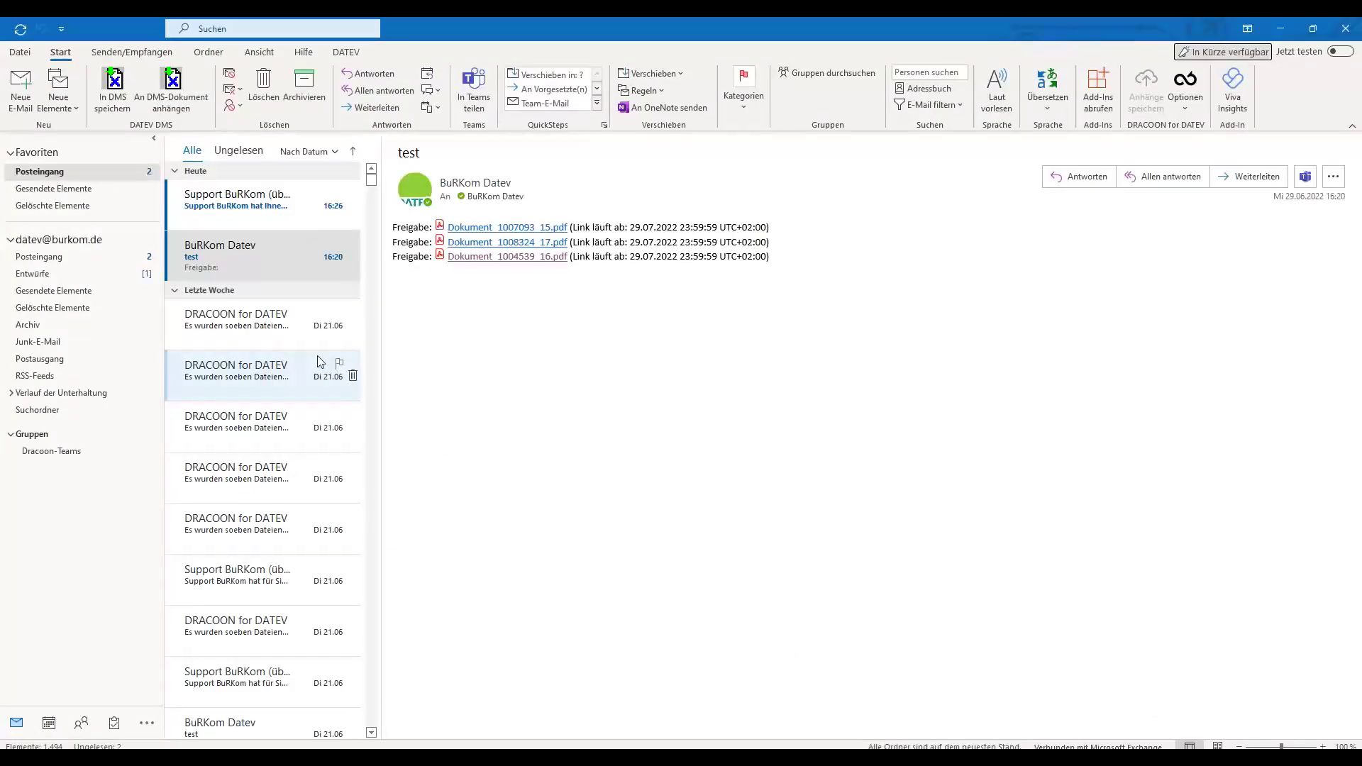
Open the newest DRACOON notification mail and view 1029_Dokument_1035029.pdf in the browser.
left_click(250, 204)
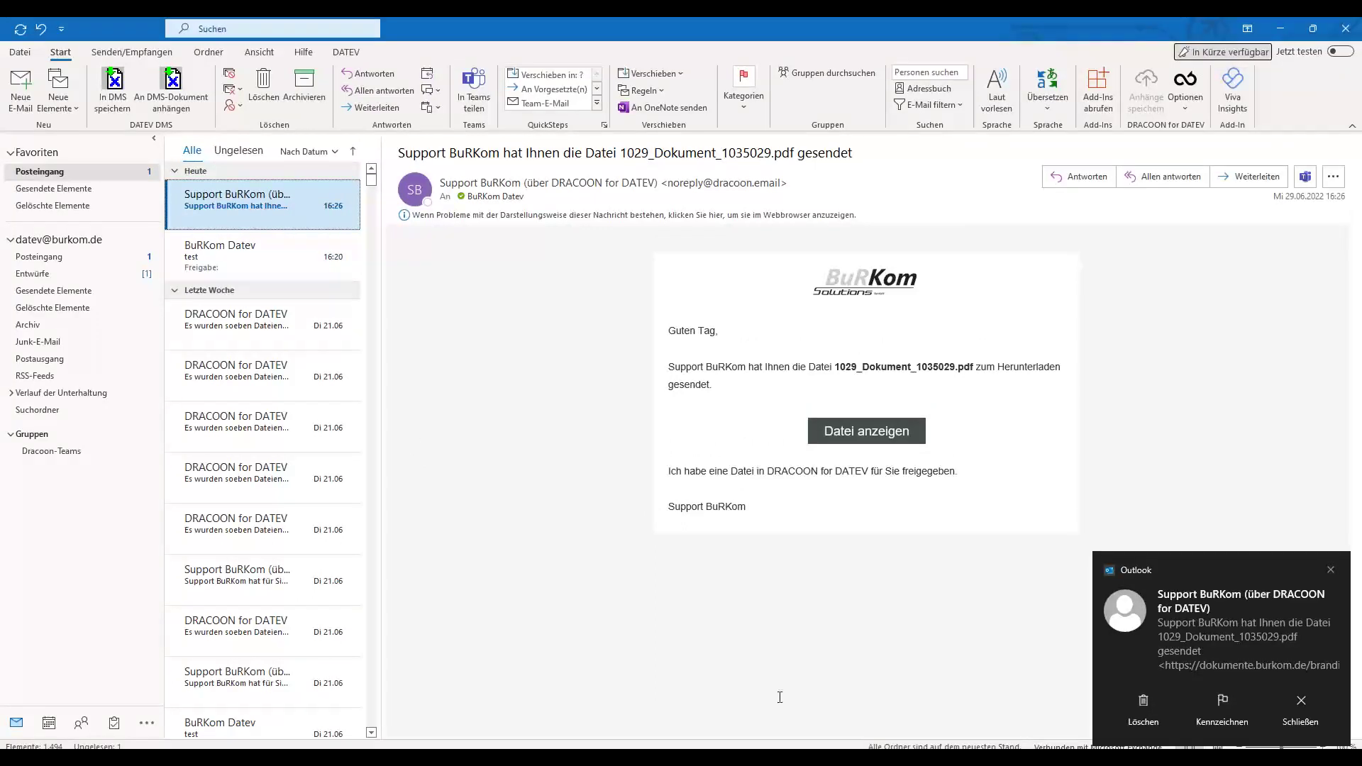
left_click(882, 437)
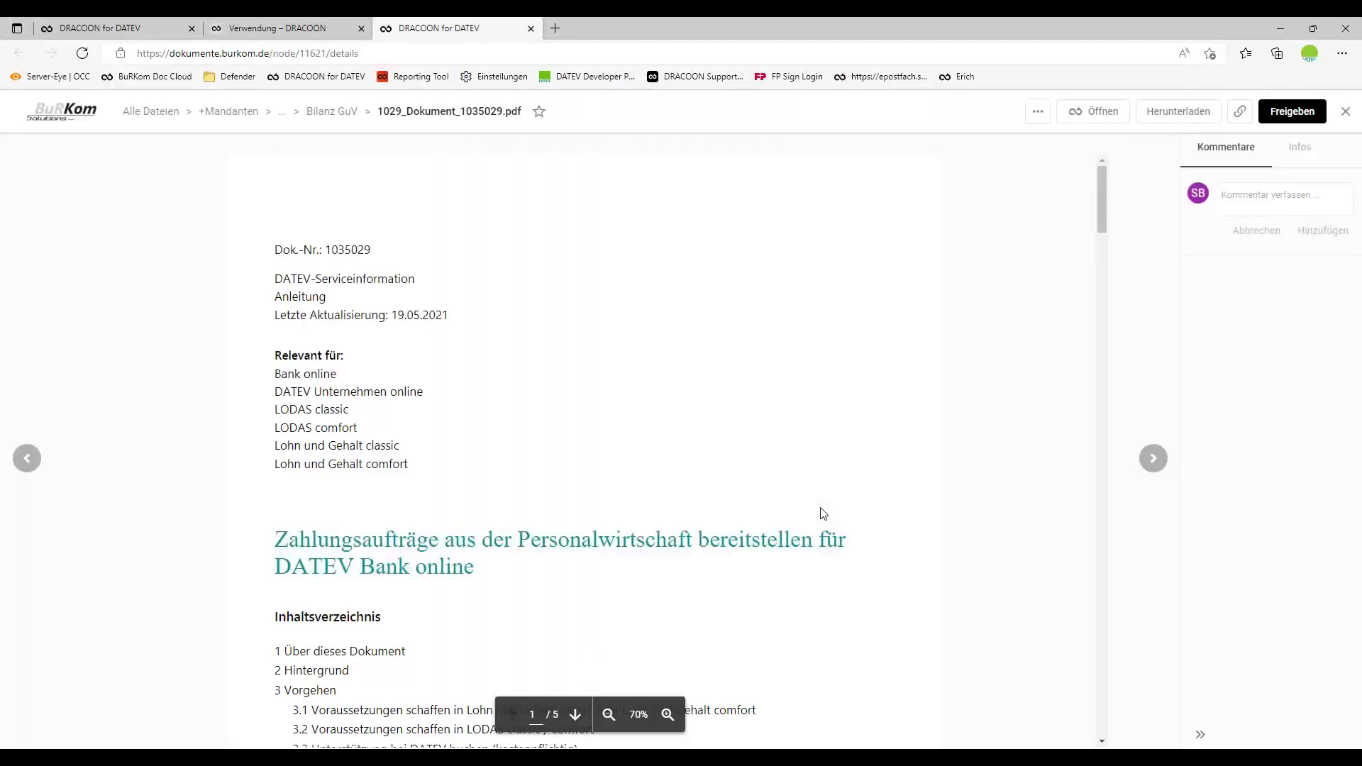
Close the shared PDF preview back to the Bilanz GuV list and bring up Teams' Allgemein channel.
scroll(656, 402, "down", 6)
scroll(657, 403, "up", 6)
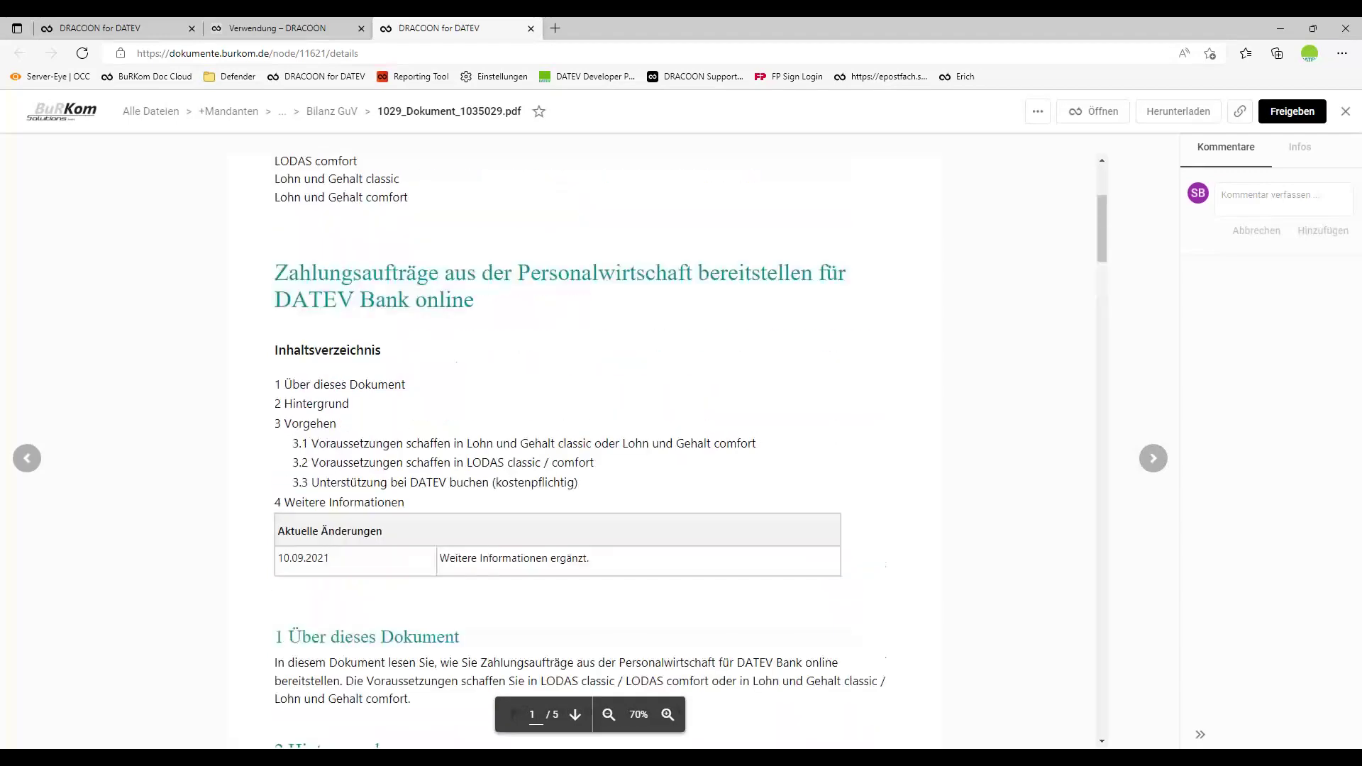
left_click(1346, 116)
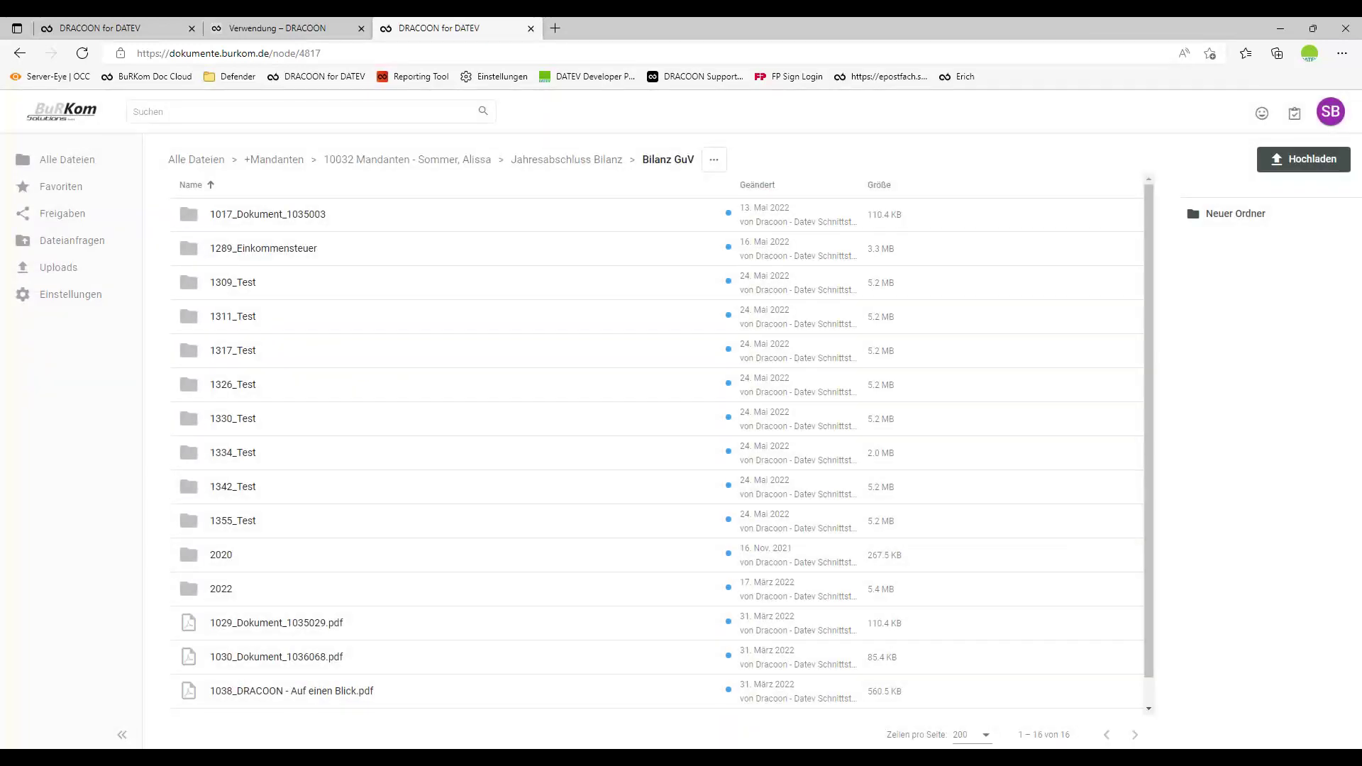
left_click(469, 757)
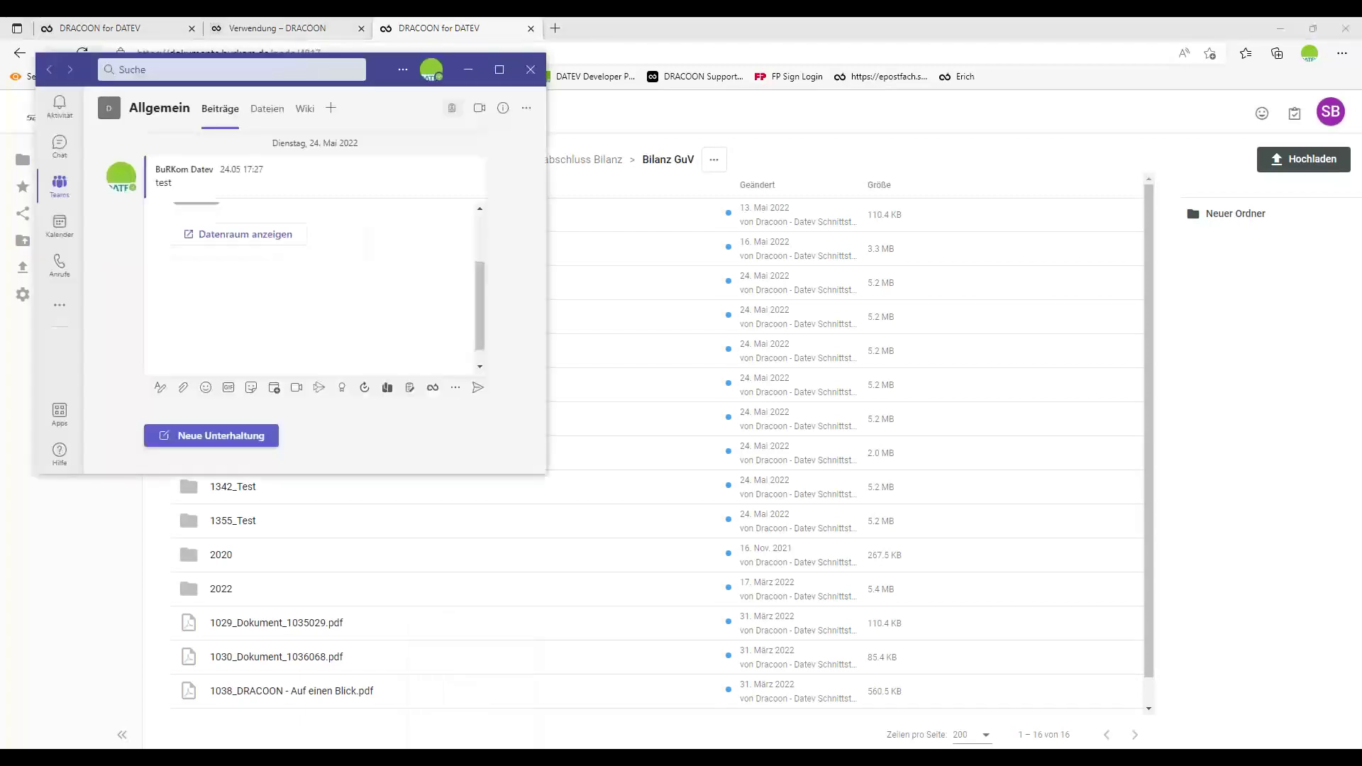
View the DRACOON sharing actions in the Teams Allgemein channel, then minimize Teams.
left_click(433, 390)
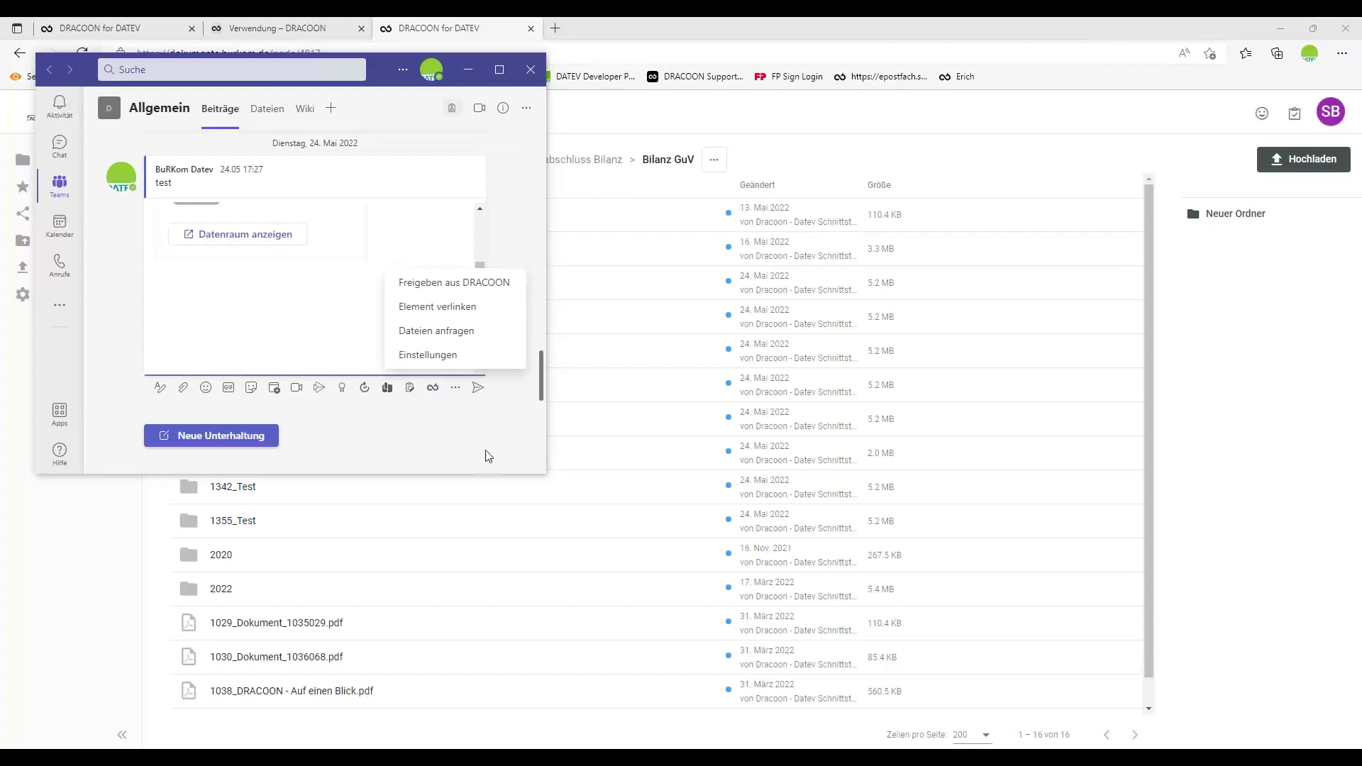
left_click(828, 40)
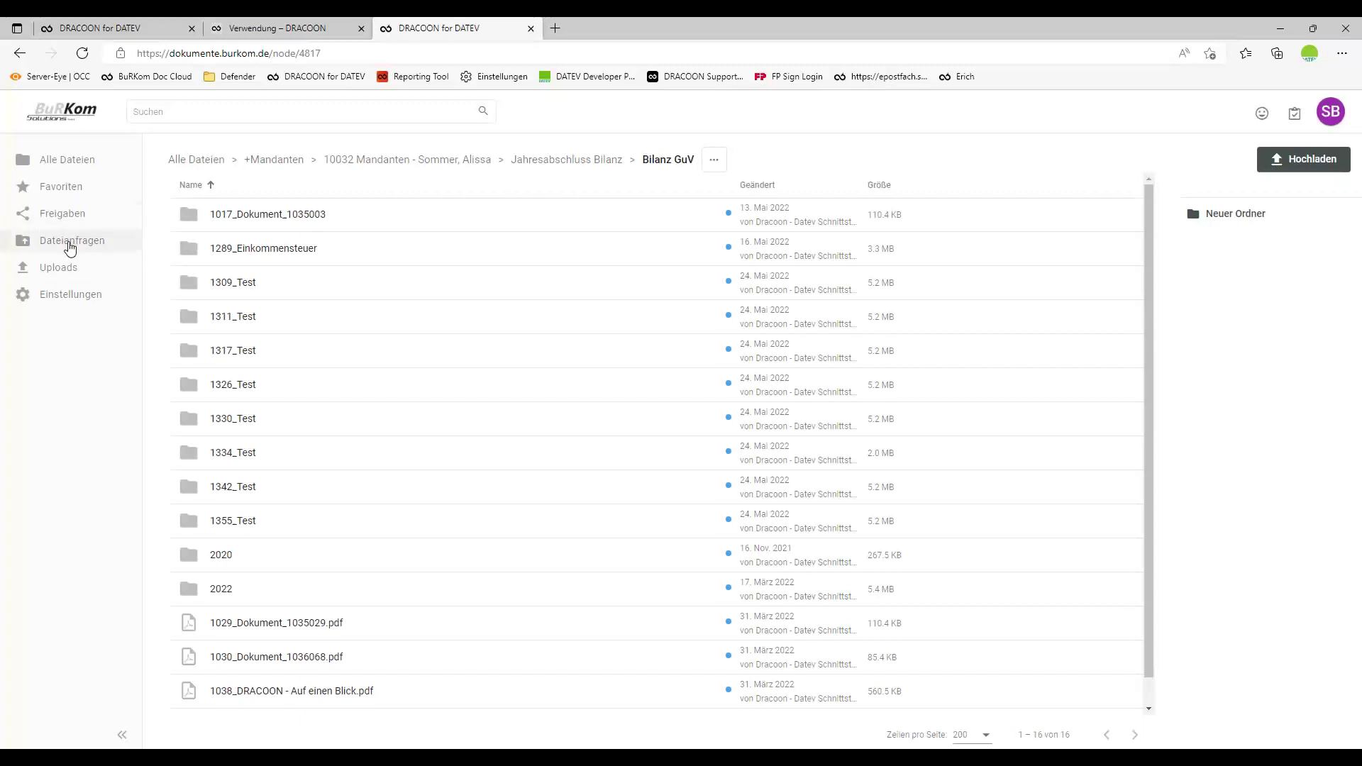
Open client 10032's Wirtschaftsberatung › Planungsrechnung folder and start a file request expiring 29. Juli 2022.
left_click(442, 165)
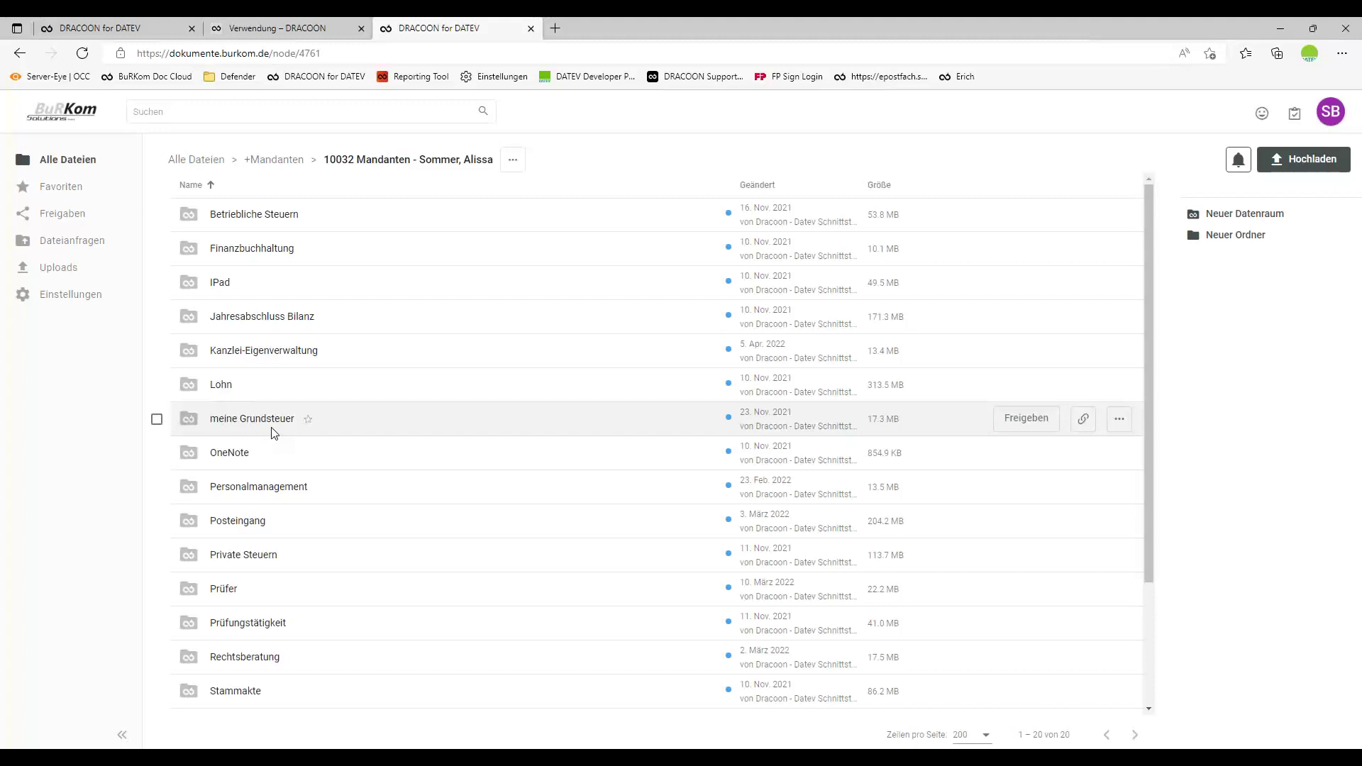
scroll(320, 639, "down", 3)
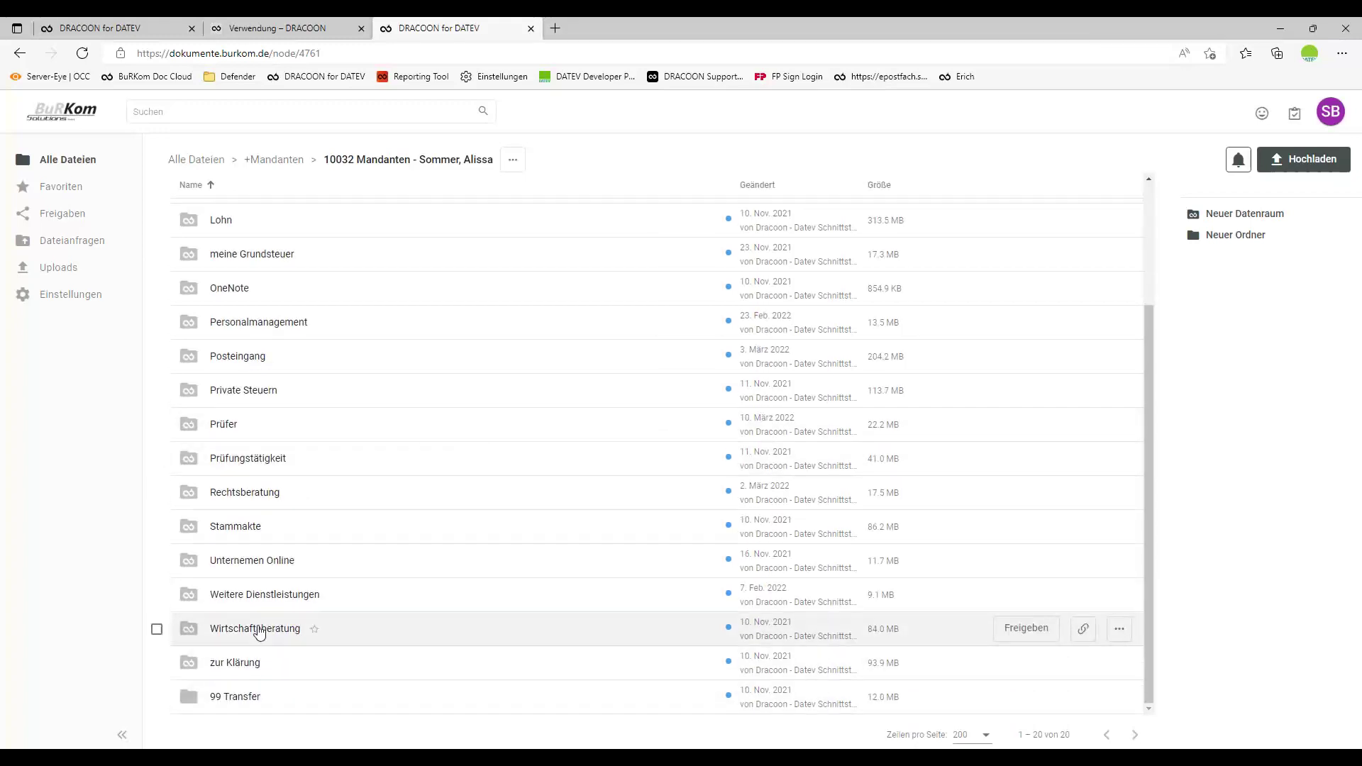
left_click(280, 636)
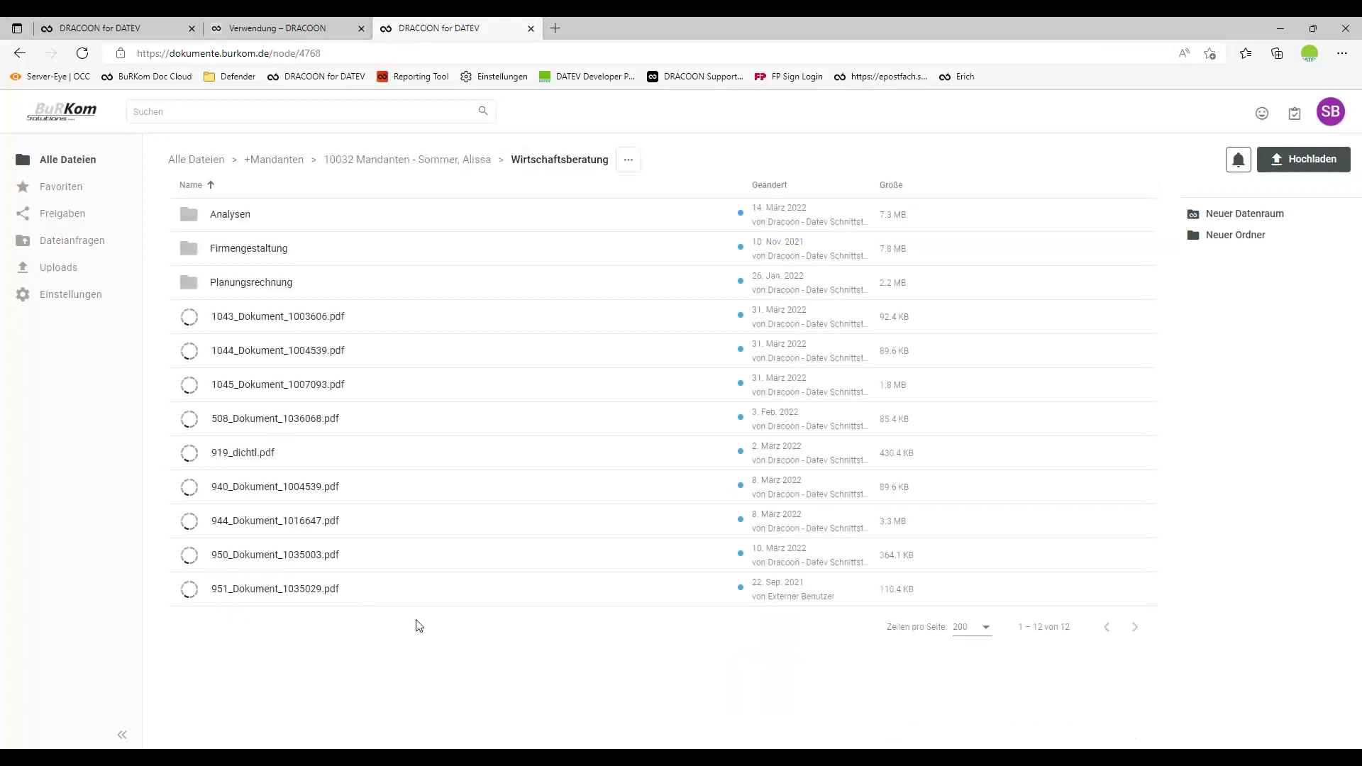
left_click(268, 287)
left_click(736, 159)
left_click(788, 257)
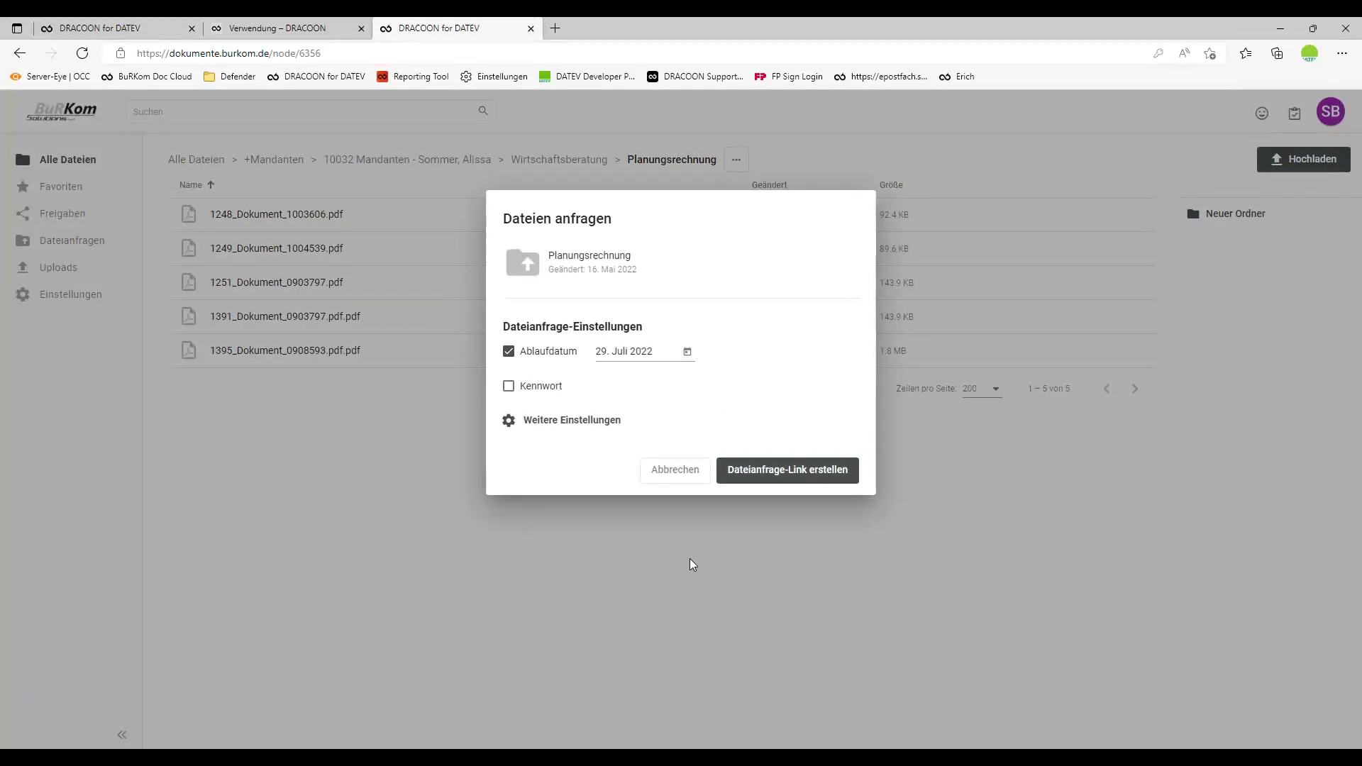
Create the Planungsrechnung file-request link with no password, file-count or storage limits.
left_click(537, 389)
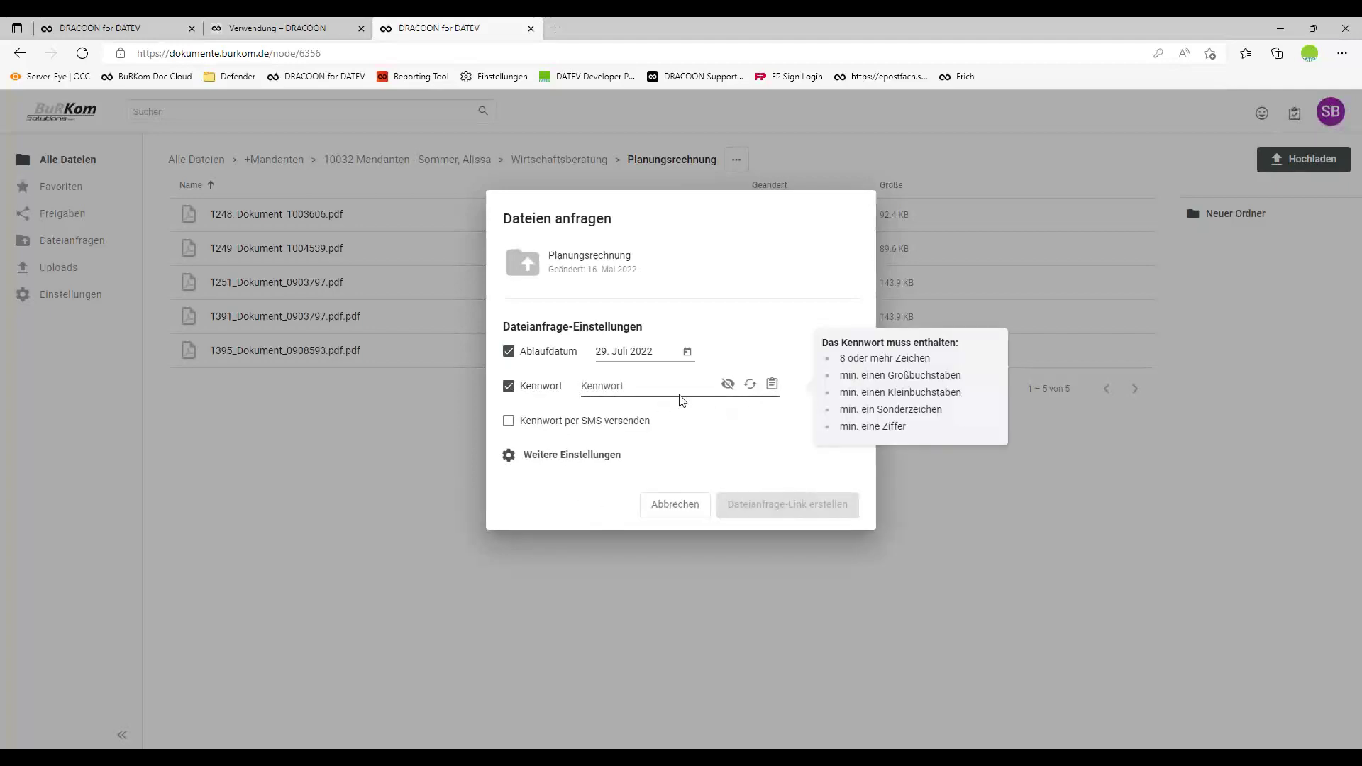
left_click(538, 388)
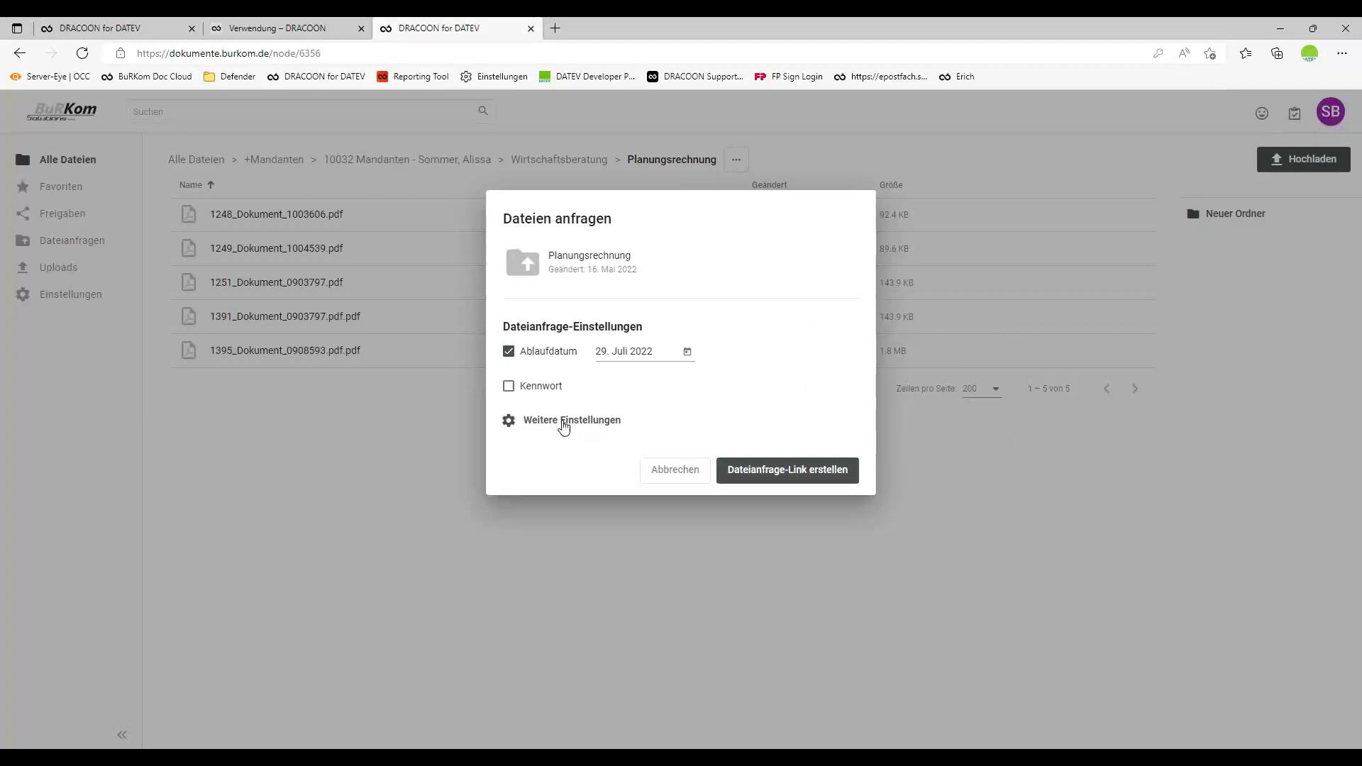
left_click(564, 424)
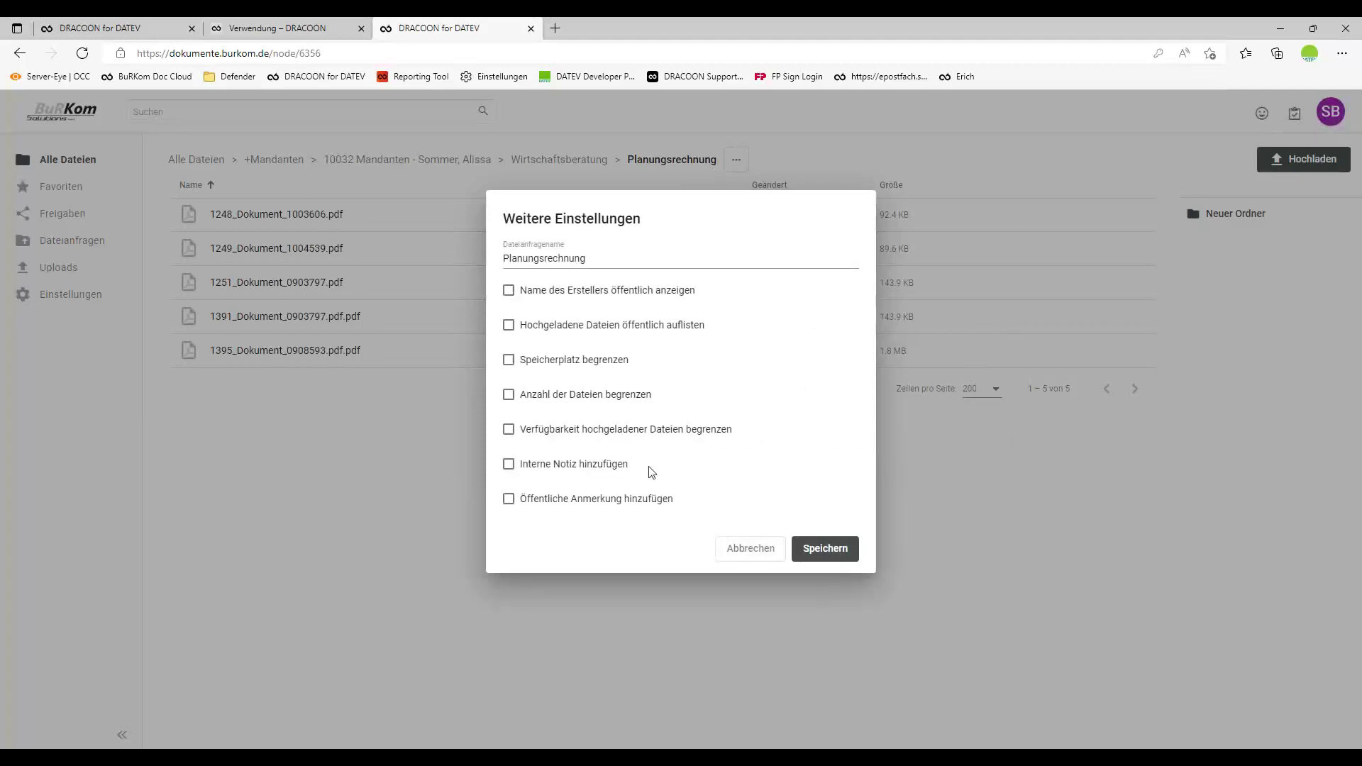
left_click(597, 396)
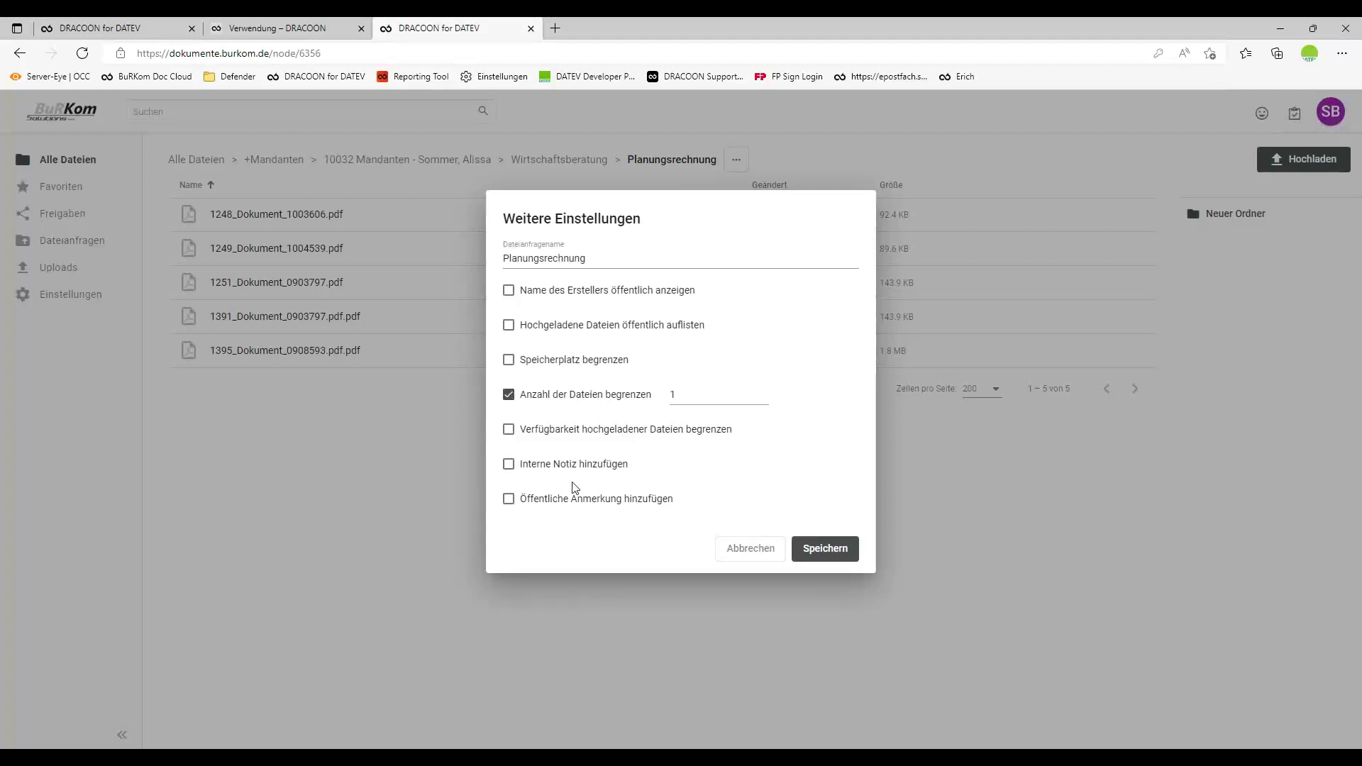
left_click(551, 363)
left_click(547, 359)
left_click(556, 395)
left_click(736, 554)
left_click(782, 473)
E-mail the file-request link to the office mailbox address, then switch to the inbox.
left_click(679, 388)
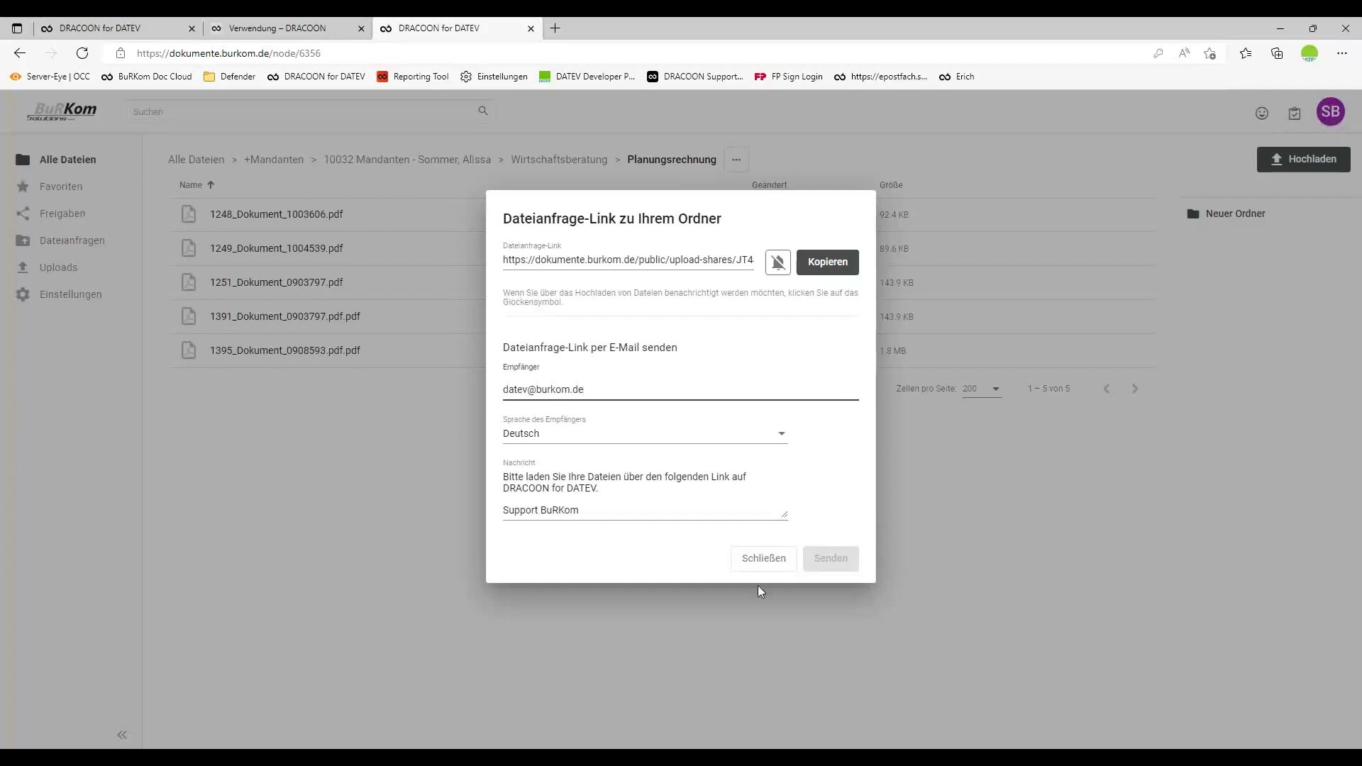
left_click(834, 561)
left_click(835, 560)
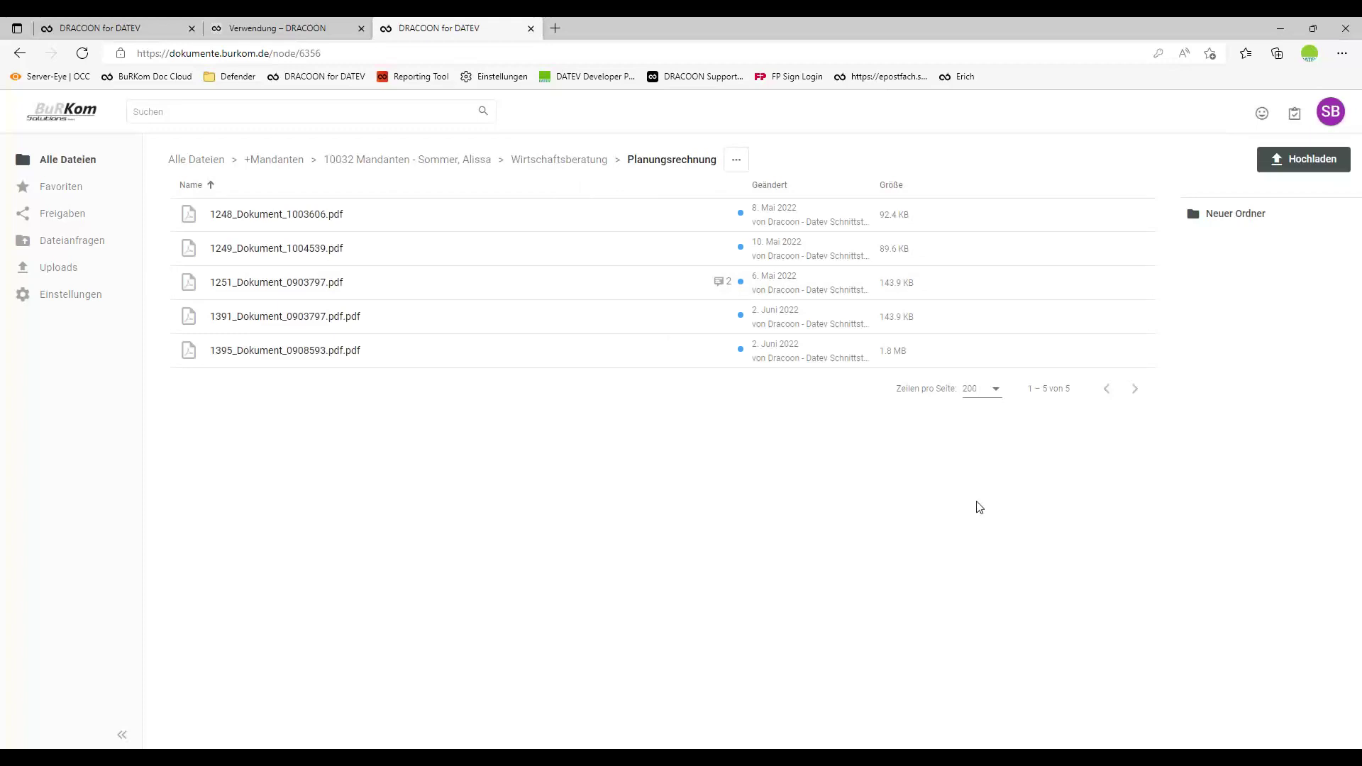
left_click(462, 742)
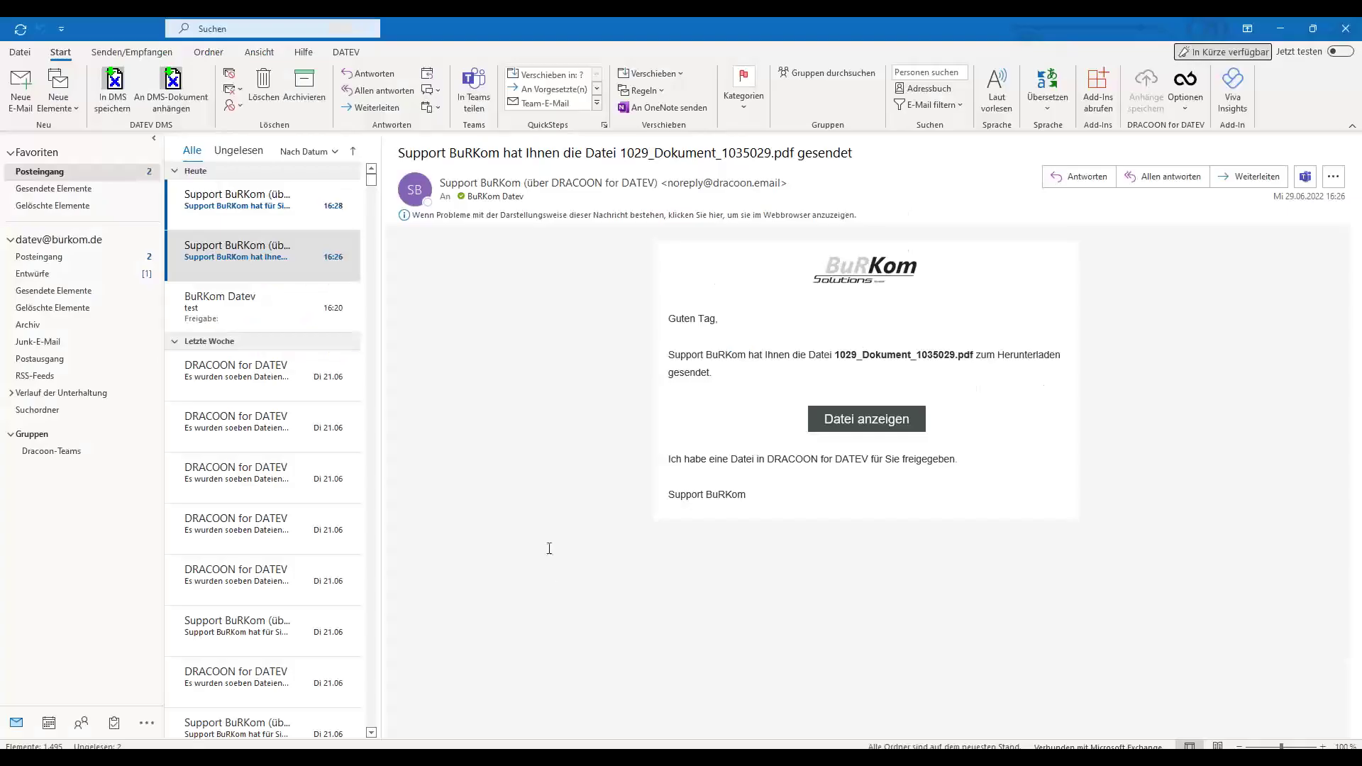
Open the newest Support BuRKom file-request e-mail and follow its Dateien hochladen link.
left_click(260, 206)
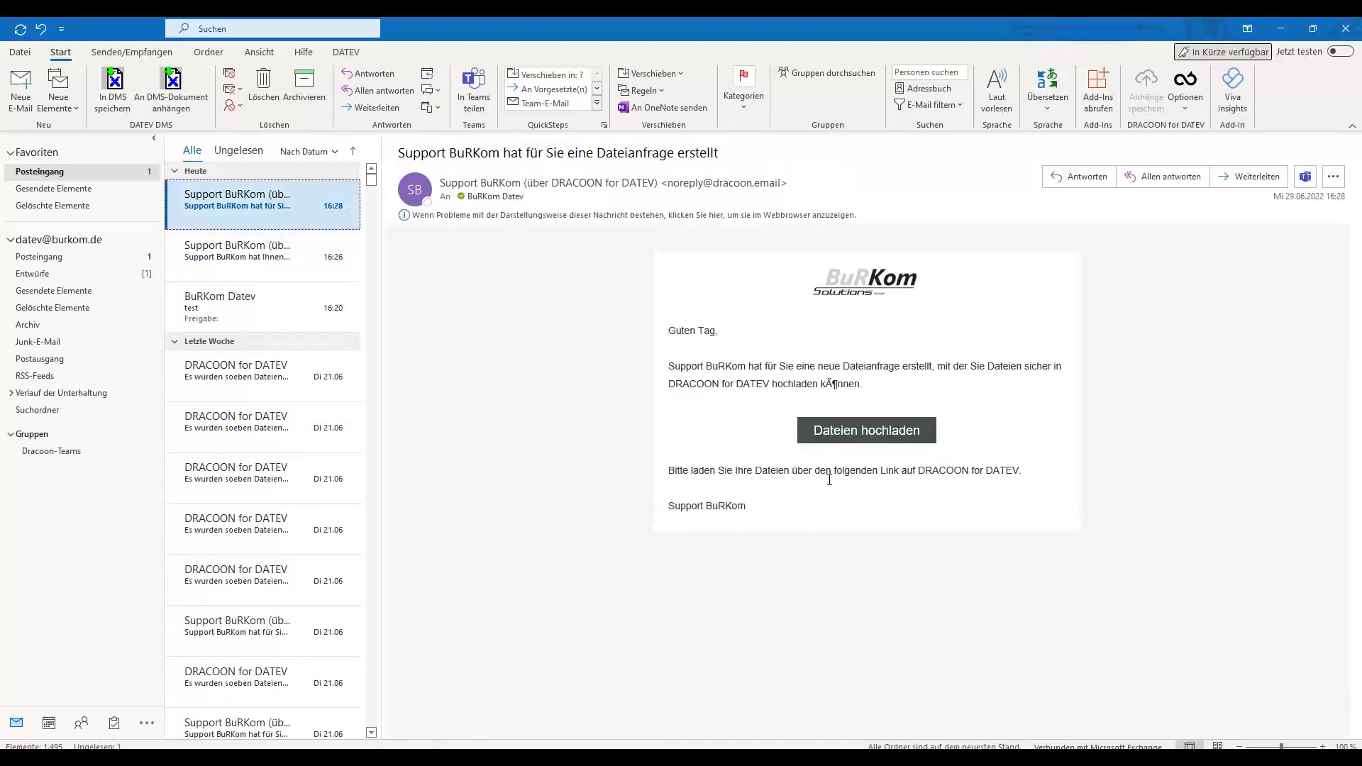
left_click(852, 436)
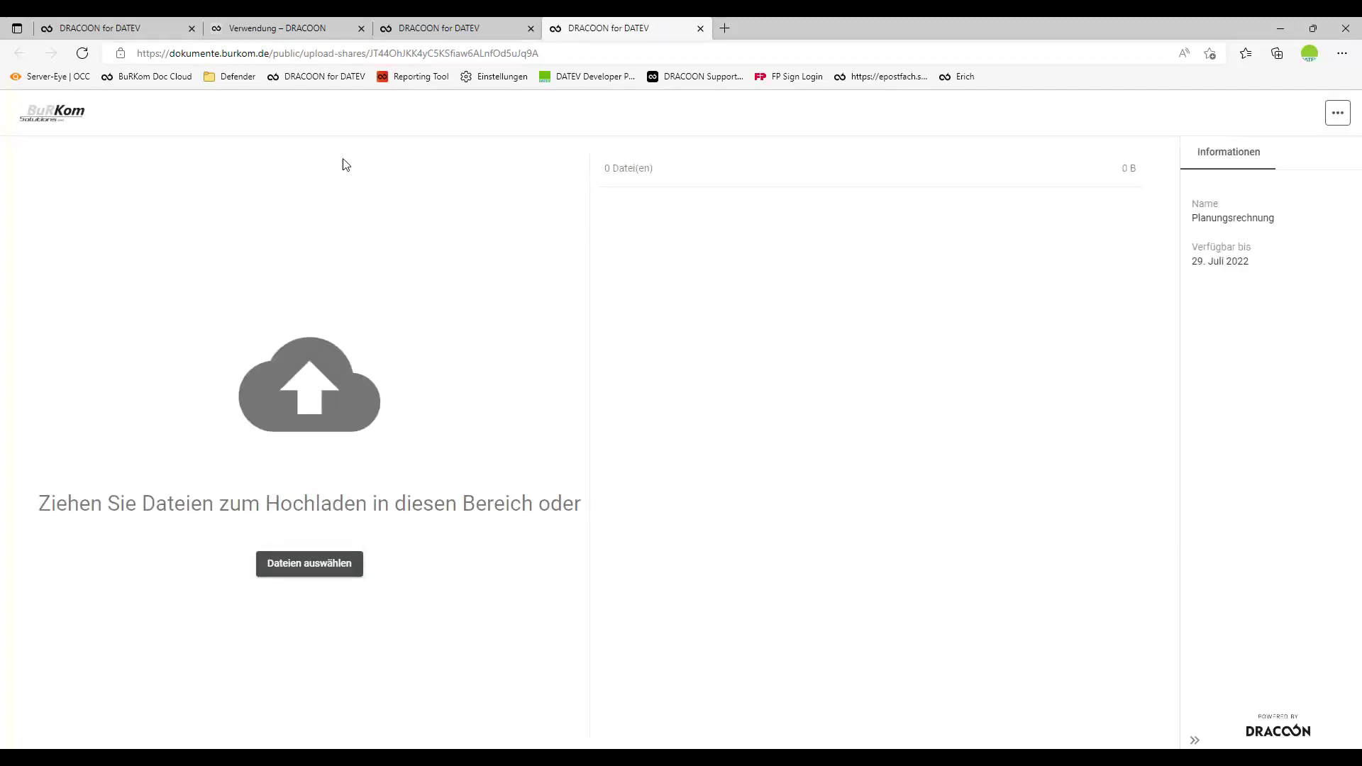
Drag three PDFs from the DRACOONforDATEV folder onto the Planungsrechnung upload page.
left_click(117, 31)
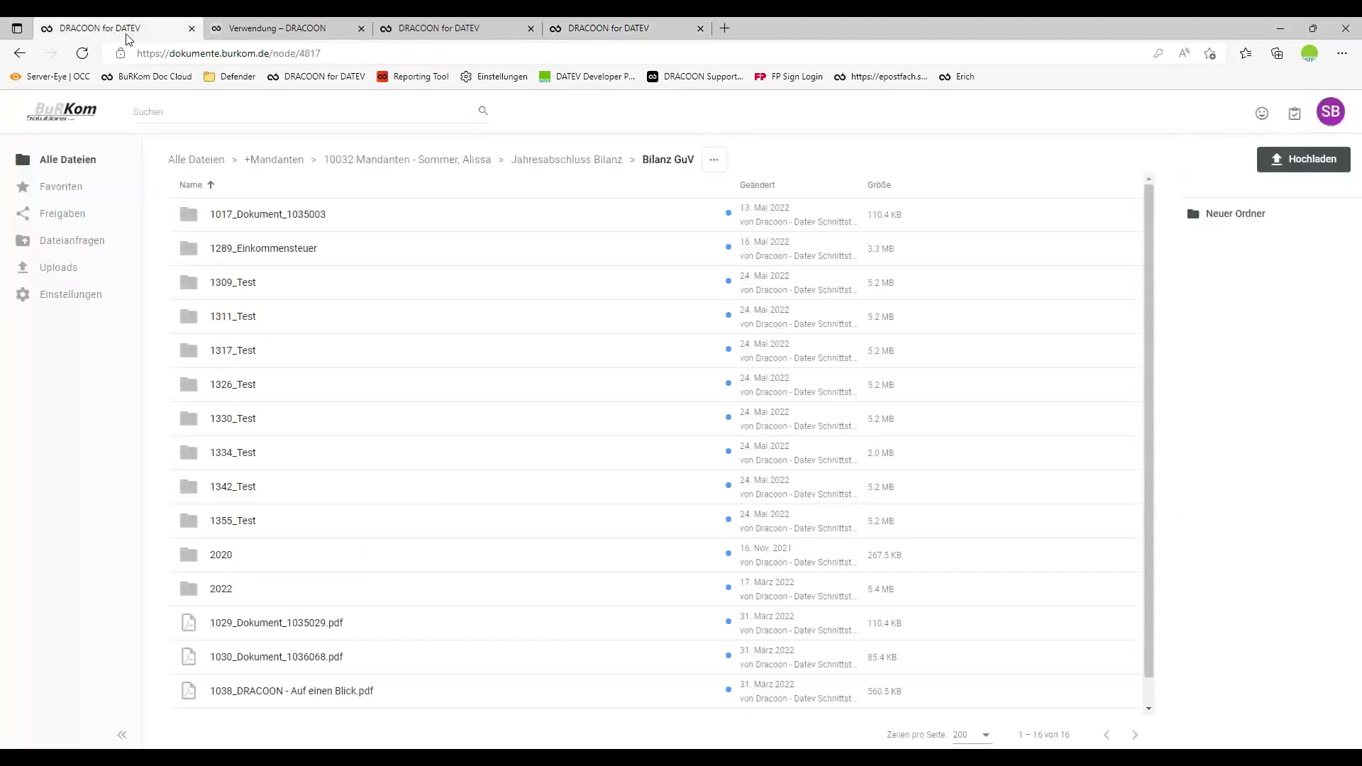
left_click(440, 28)
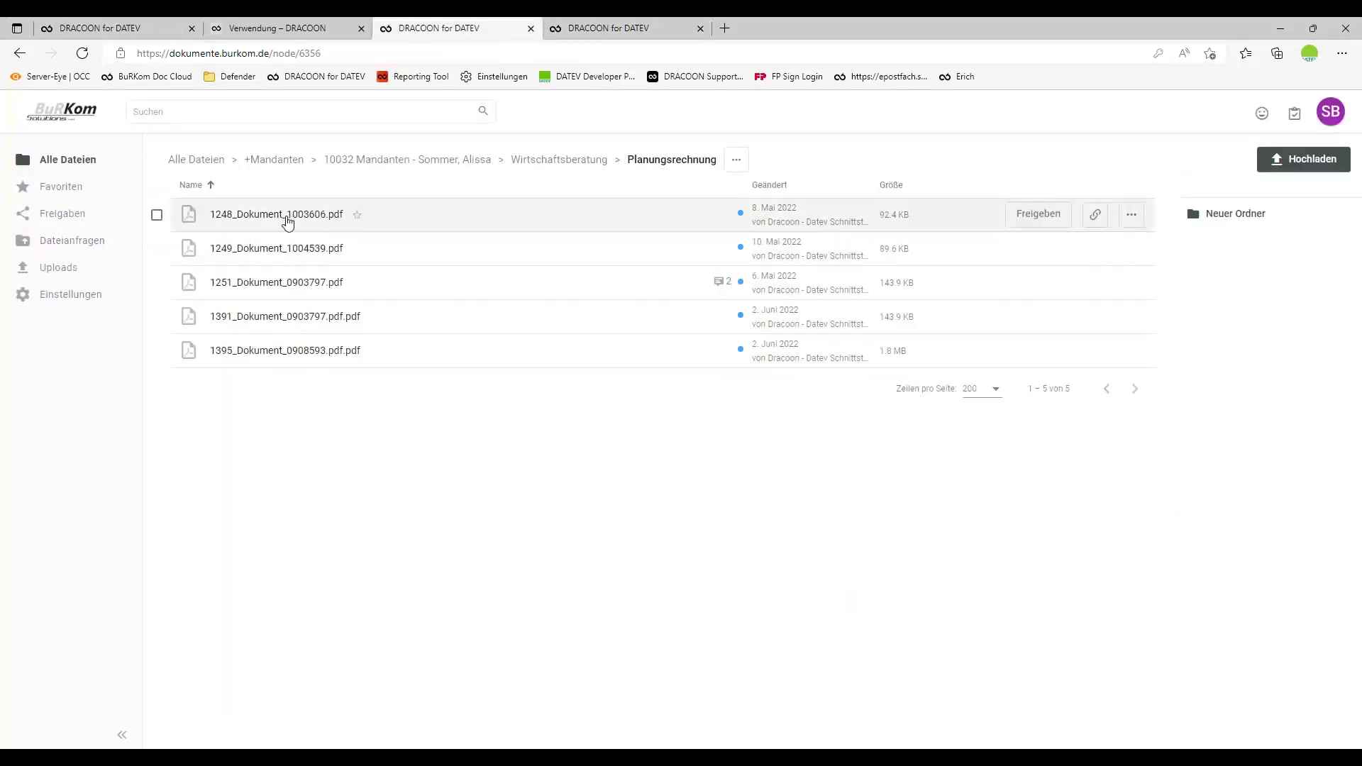
left_click(638, 29)
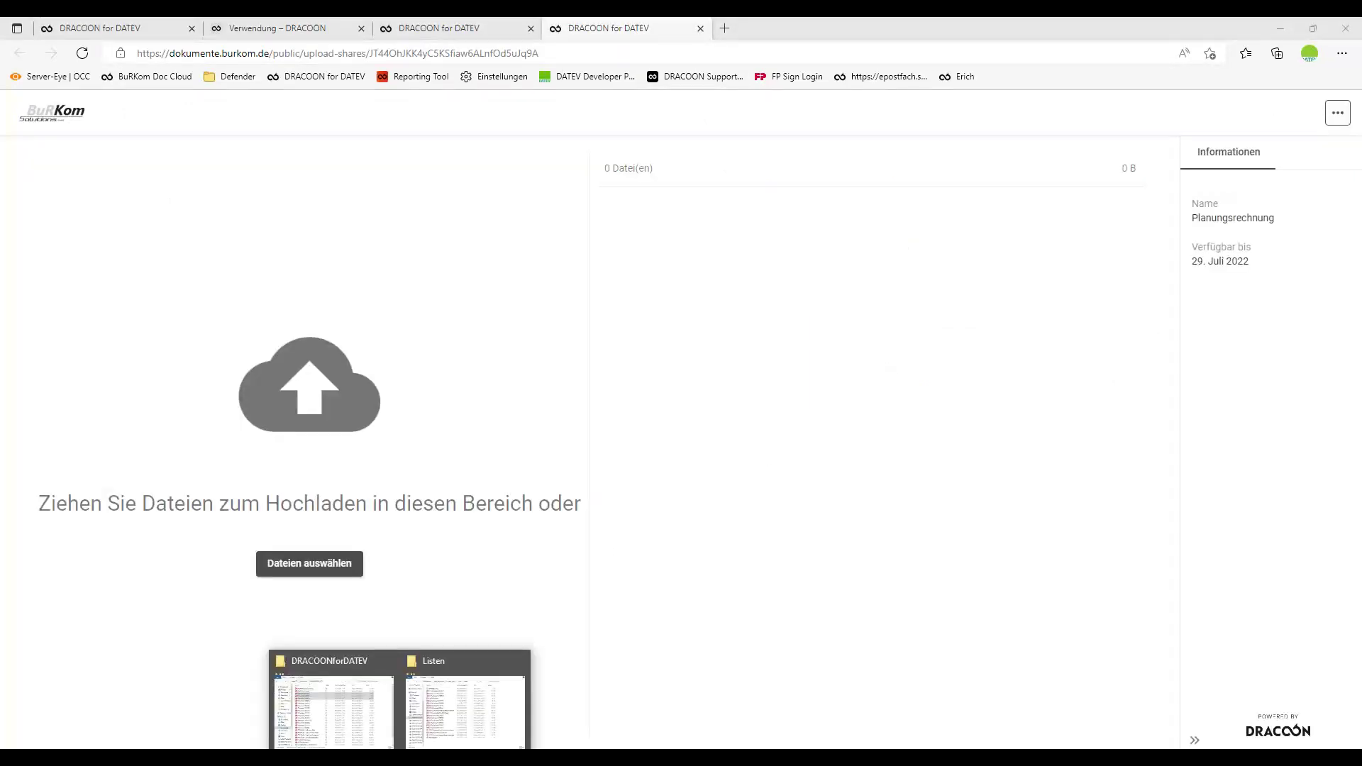
left_click(363, 741)
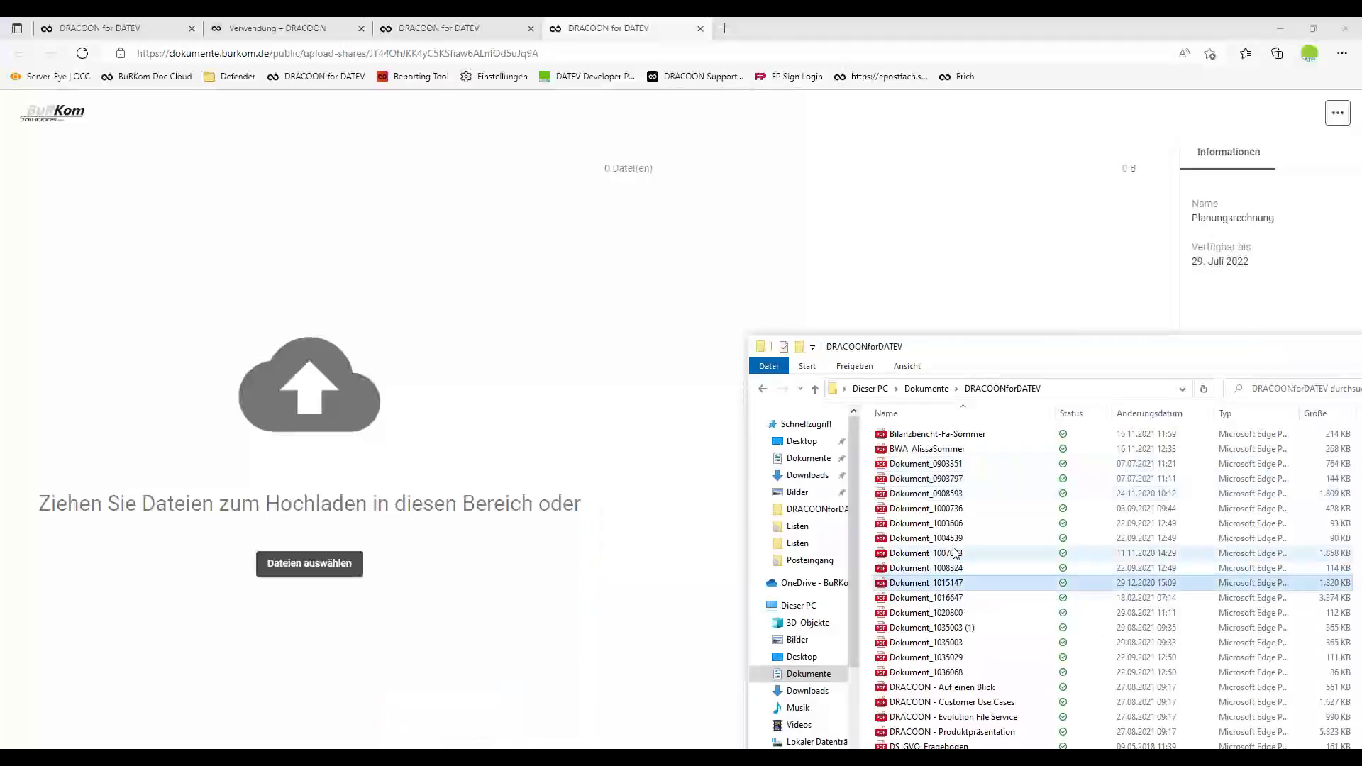
left_click(951, 552, "shift")
left_click_drag(951, 553, 907, 595)
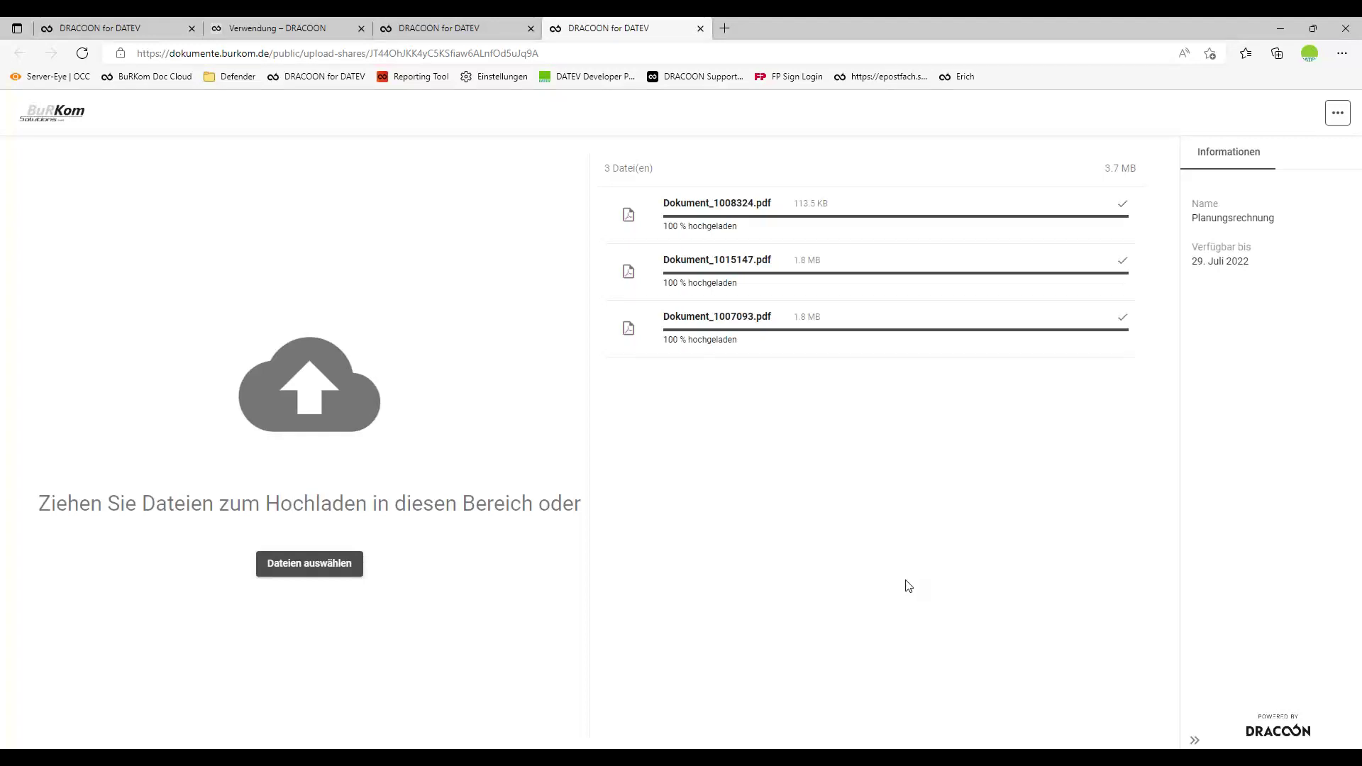
Reload Planungsrechnung to confirm the three uploaded PDFs (3.7 MB), then bring up the DracoonInterface task.
left_click(477, 29)
left_click(82, 53)
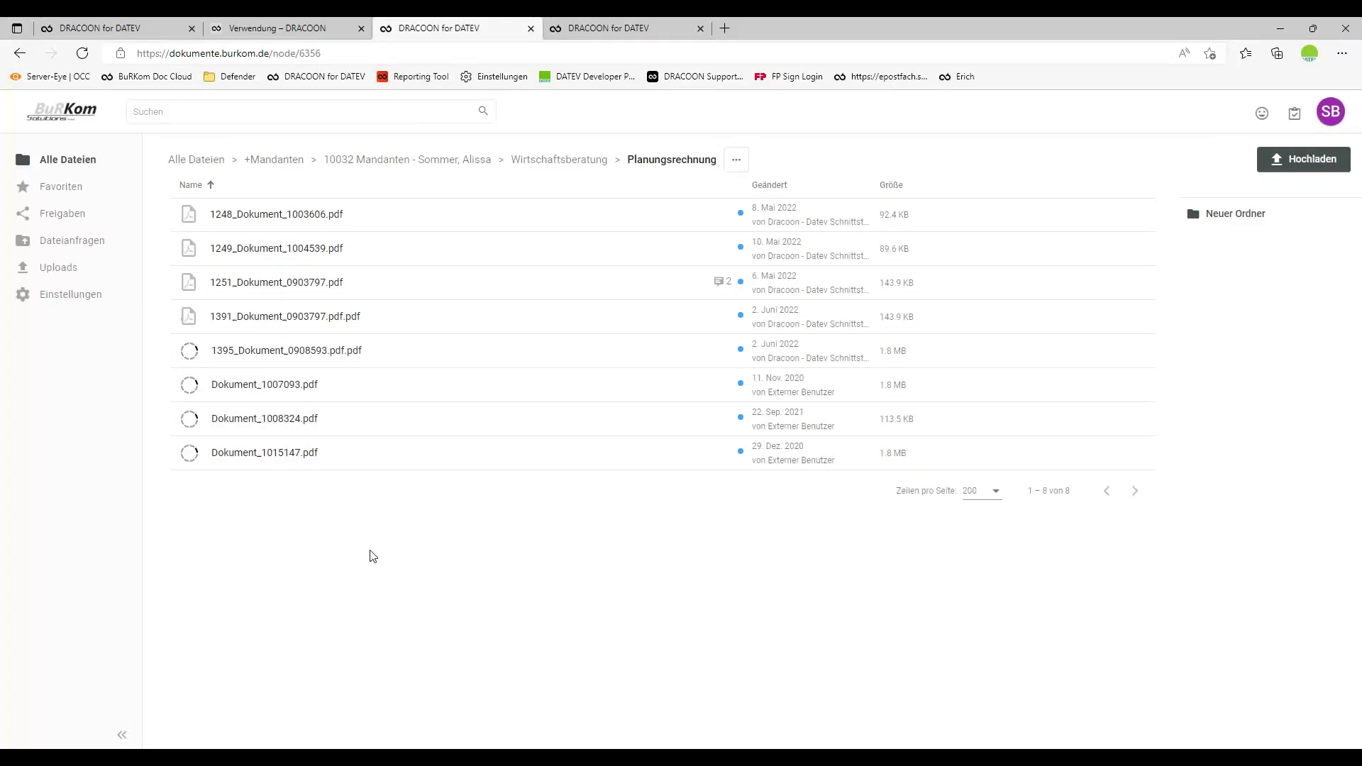
left_click(632, 30)
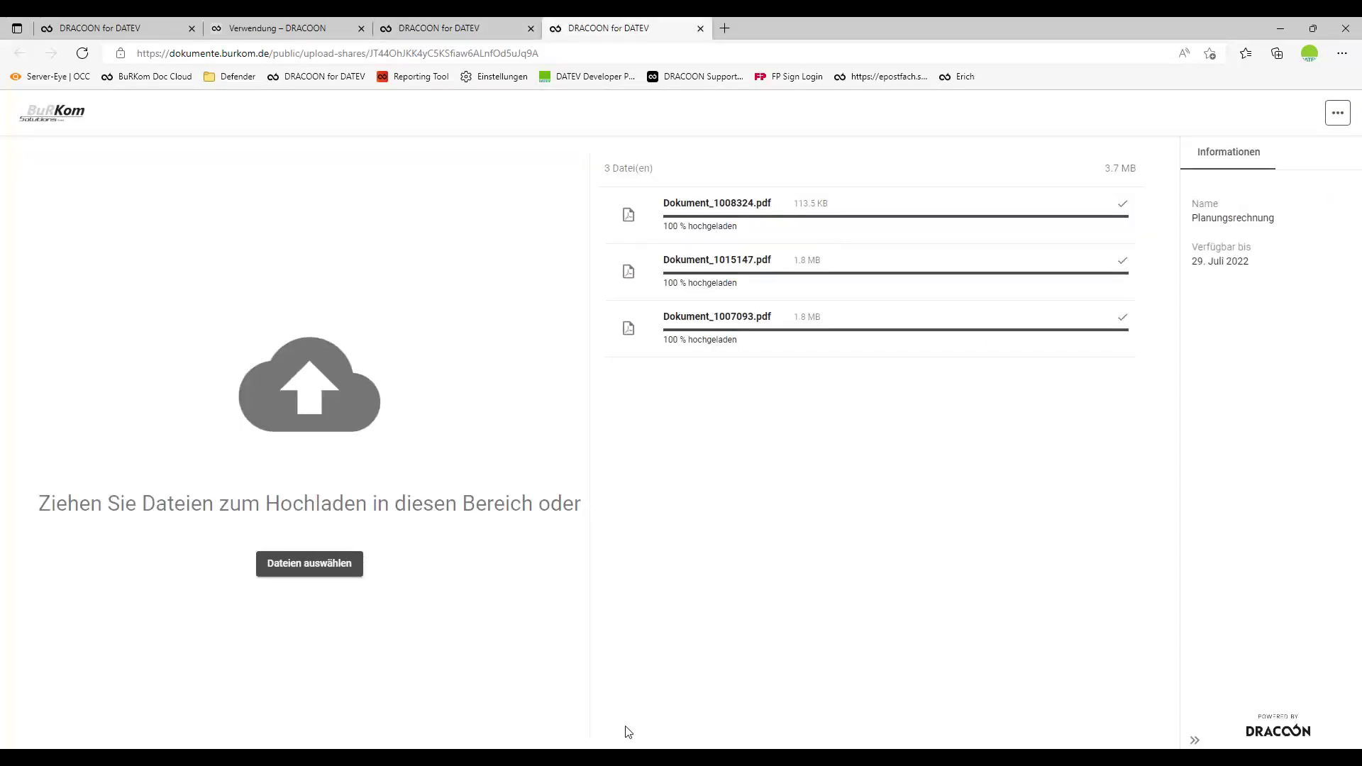
left_click(641, 743)
Run the DracoonInterface transfer task now, refresh its status, and return to the von Dracoon list.
left_click(522, 312)
left_click(532, 368)
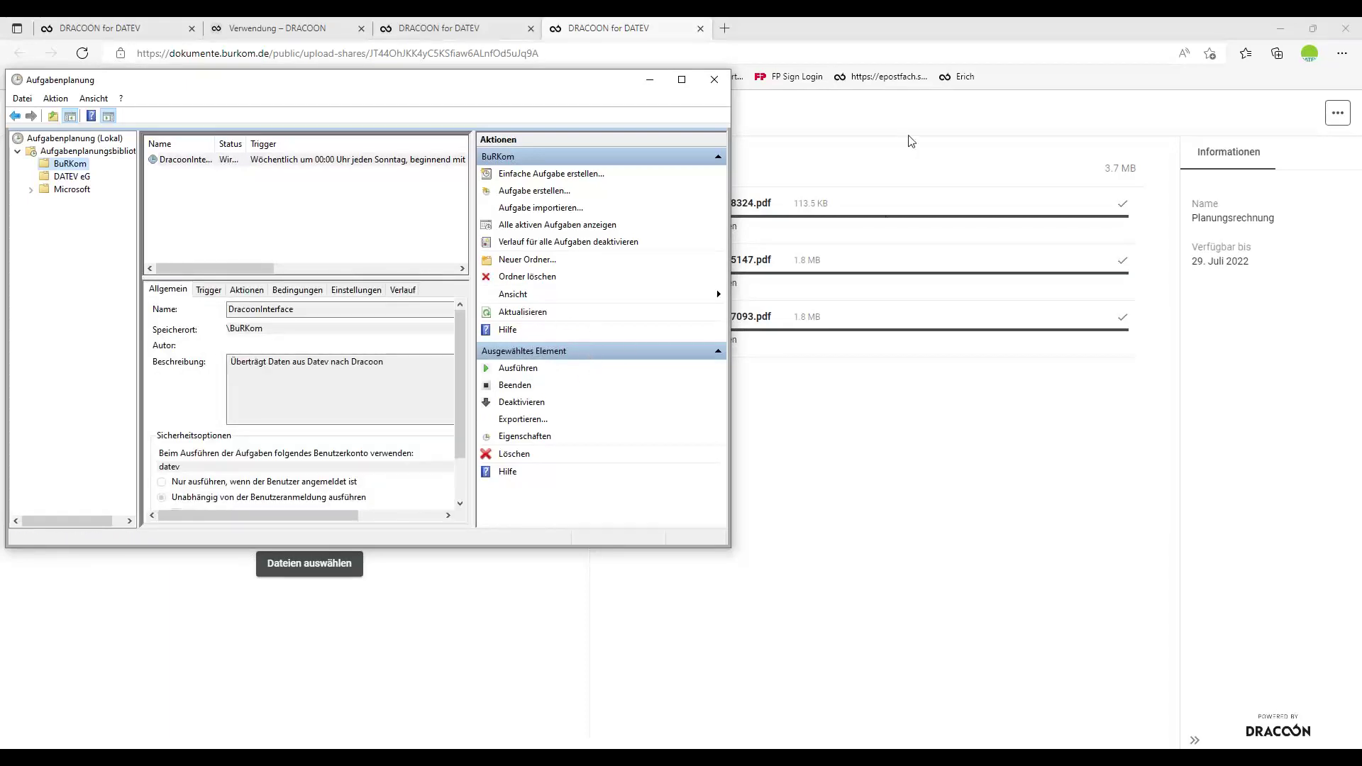
left_click(1024, 41)
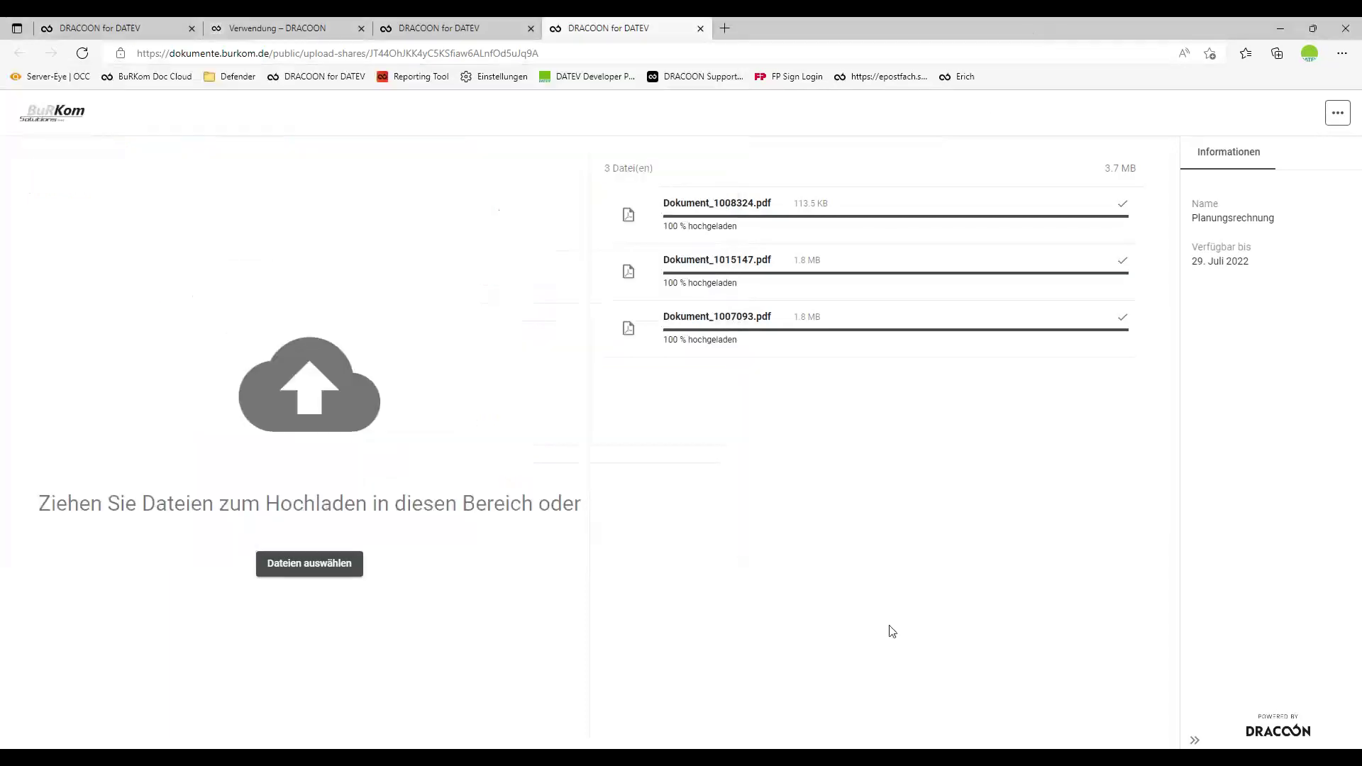
left_click(517, 744)
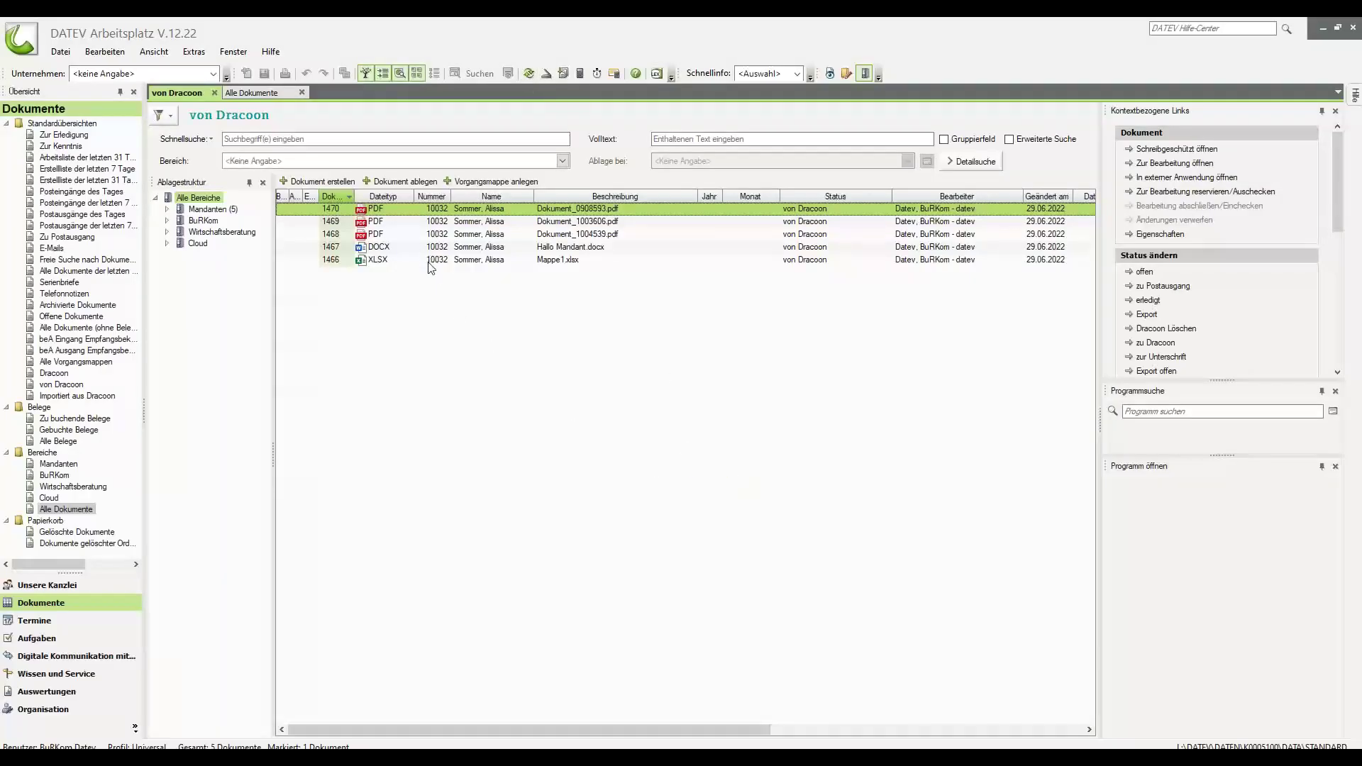
Check document 1466 Mappe1.xlsx's three-entry revision history, then show Alle Dokumente.
right_click(491, 261)
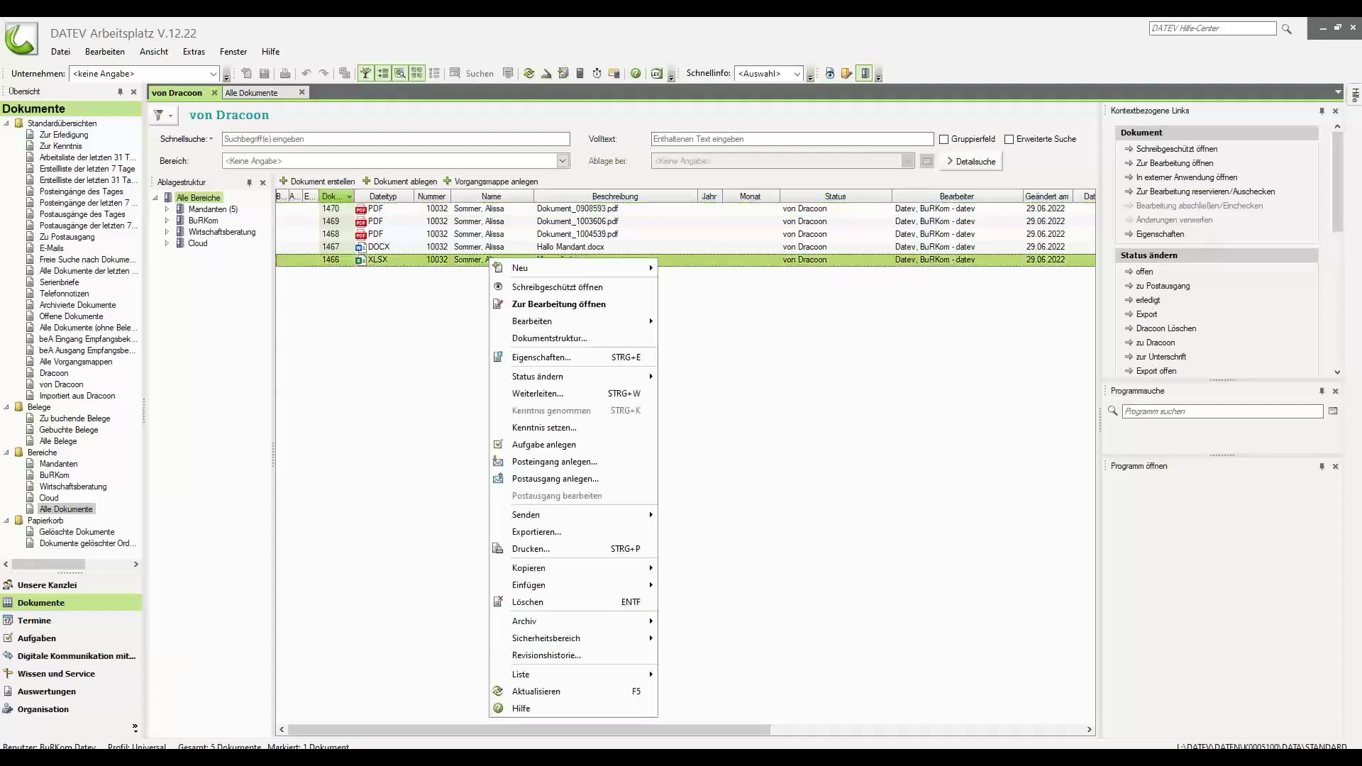
left_click(603, 680)
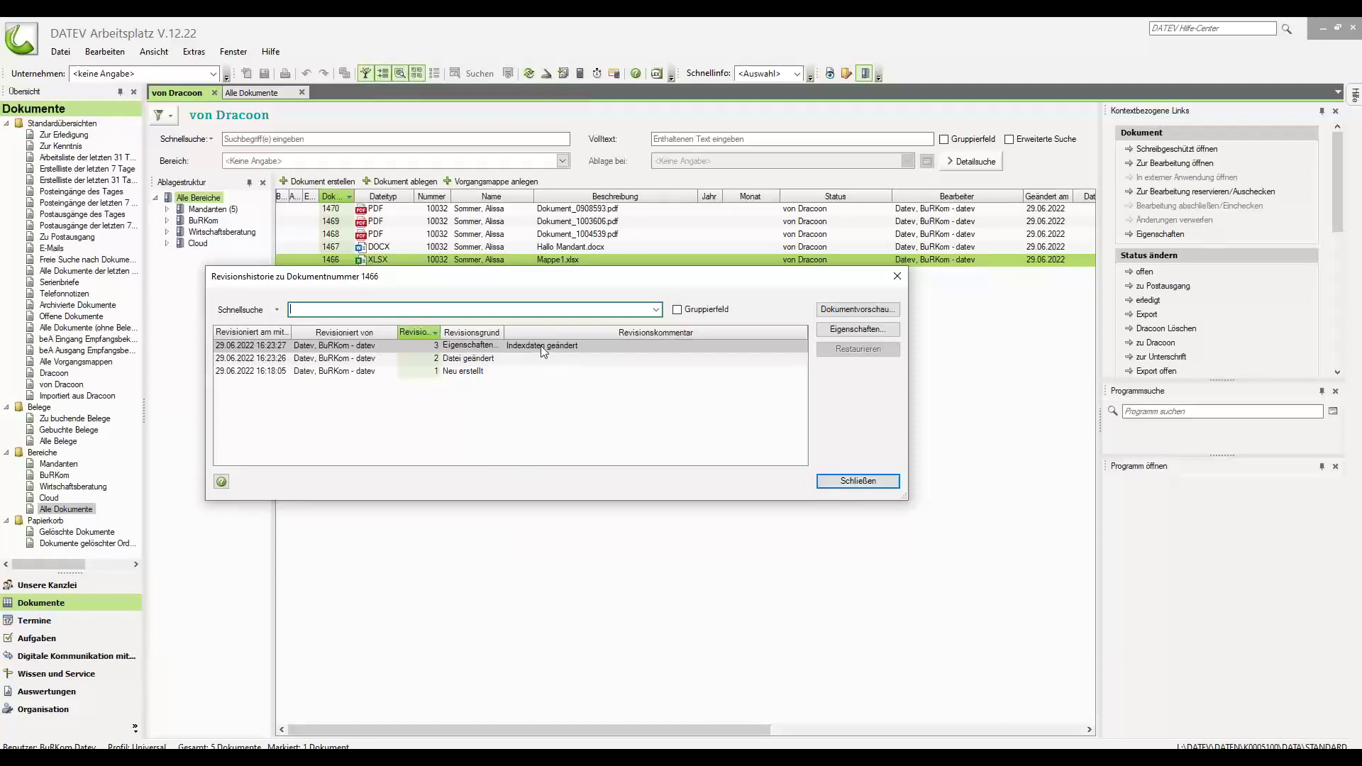
left_click(897, 277)
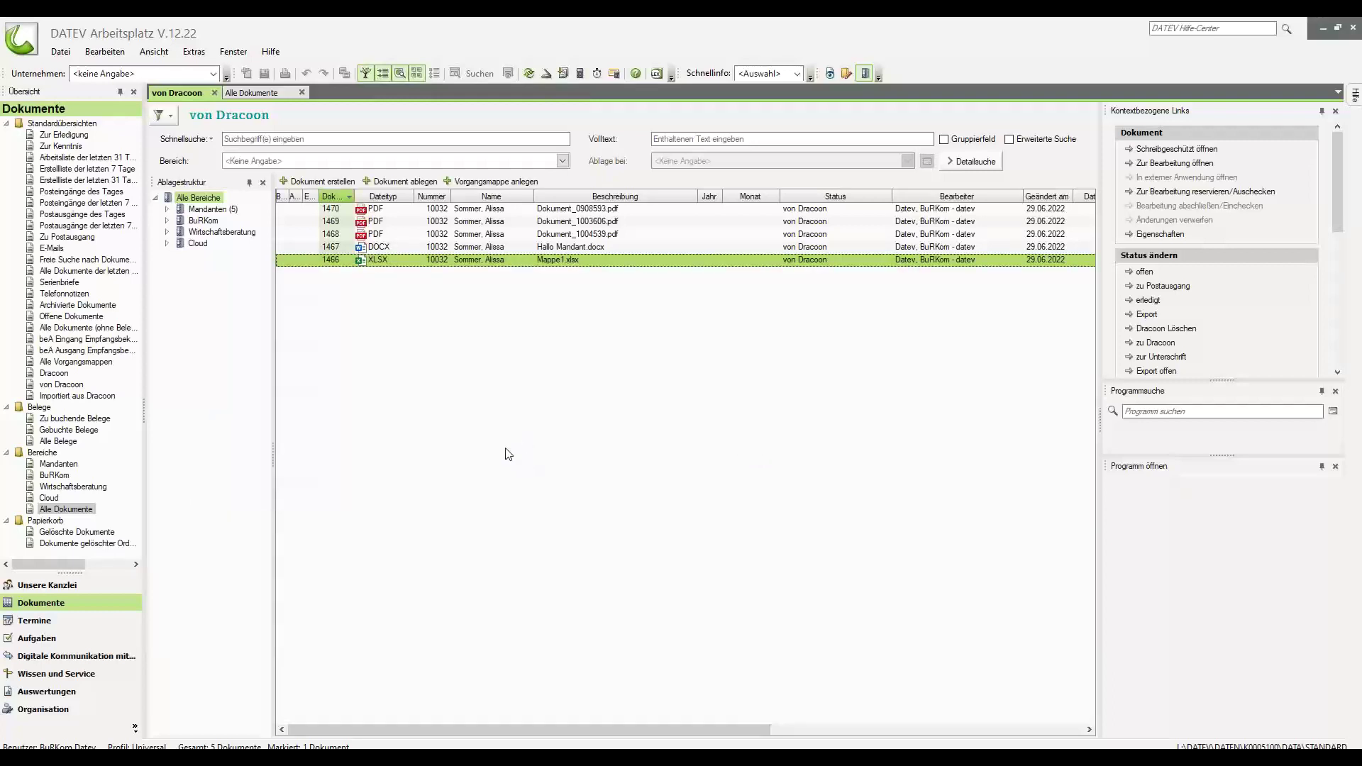
left_click(253, 92)
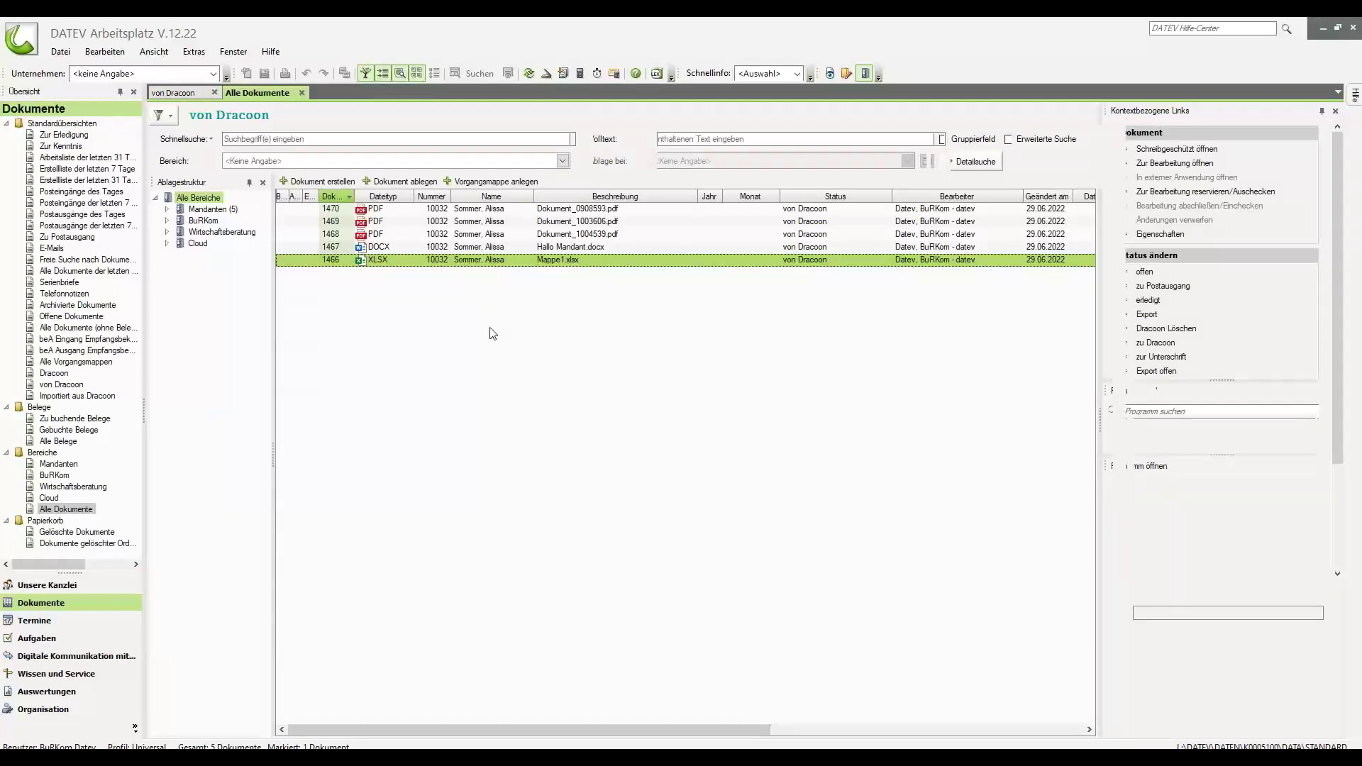
left_click_drag(1101, 211, 1093, 481)
scroll(847, 544, "down", 7)
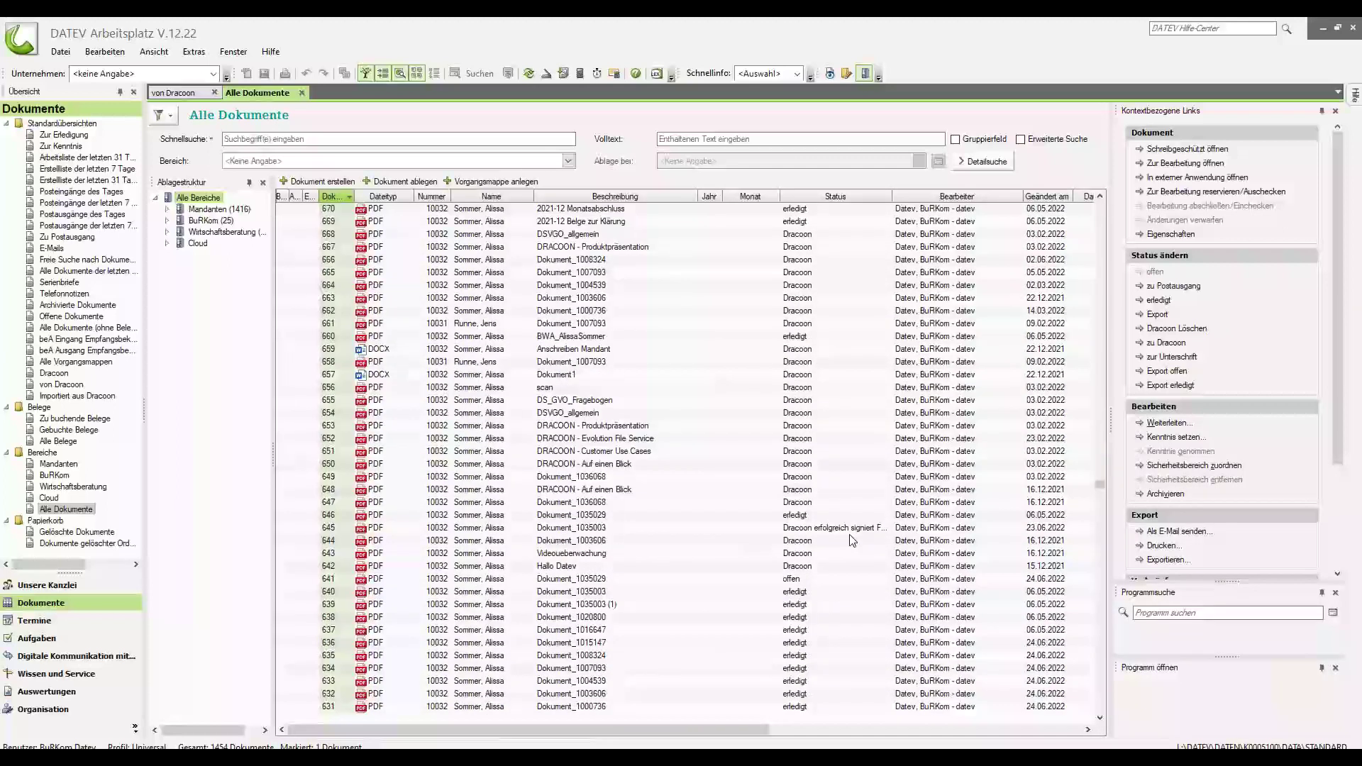
scroll(852, 540, "down", 4)
right_click(383, 443)
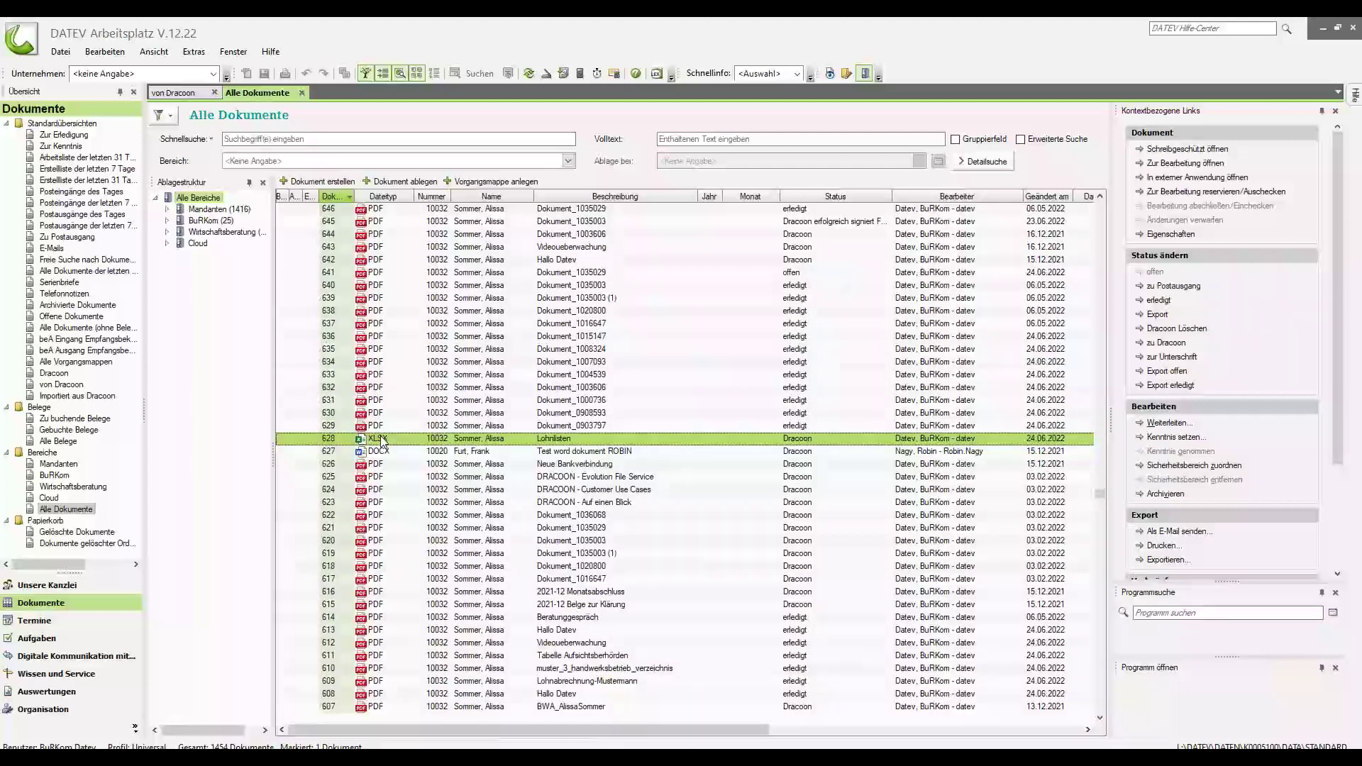
left_click(451, 416)
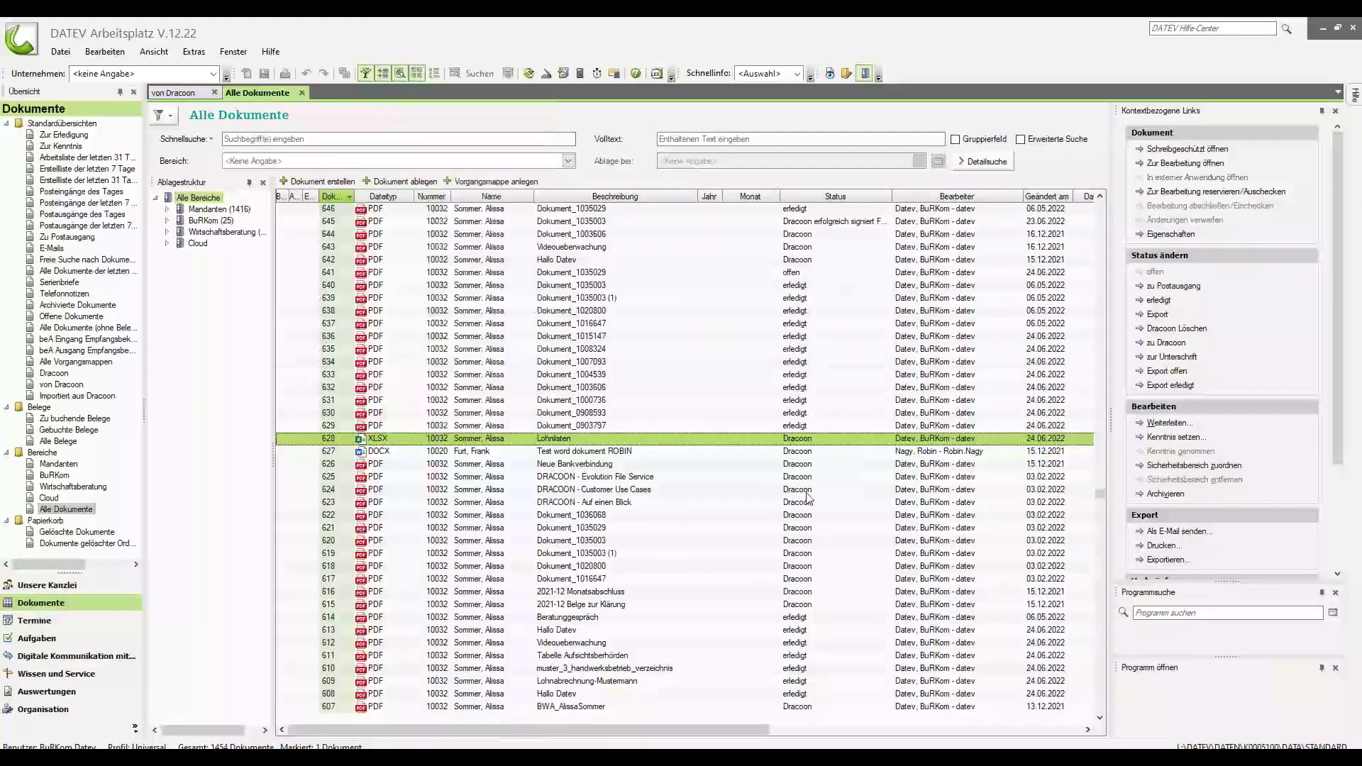
scroll(487, 389, "down", 20)
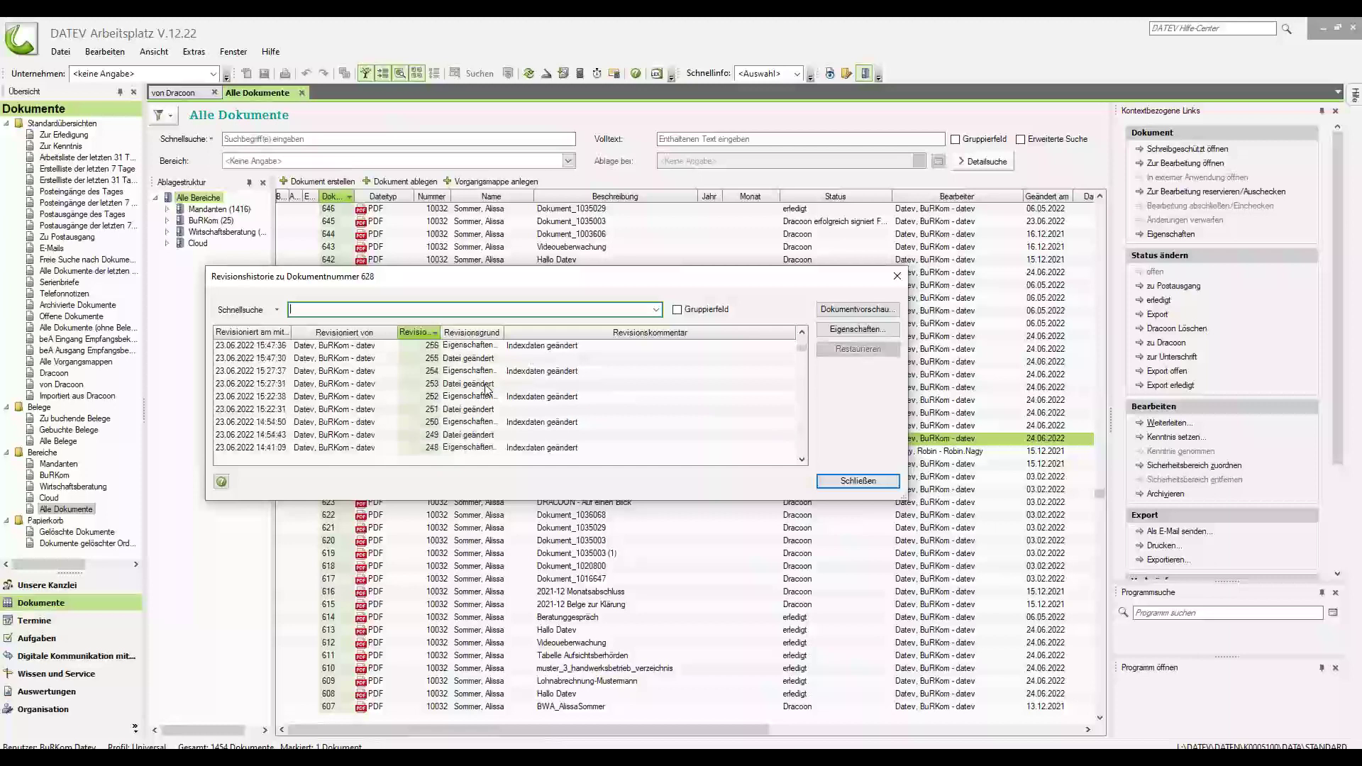
scroll(486, 389, "down", 17)
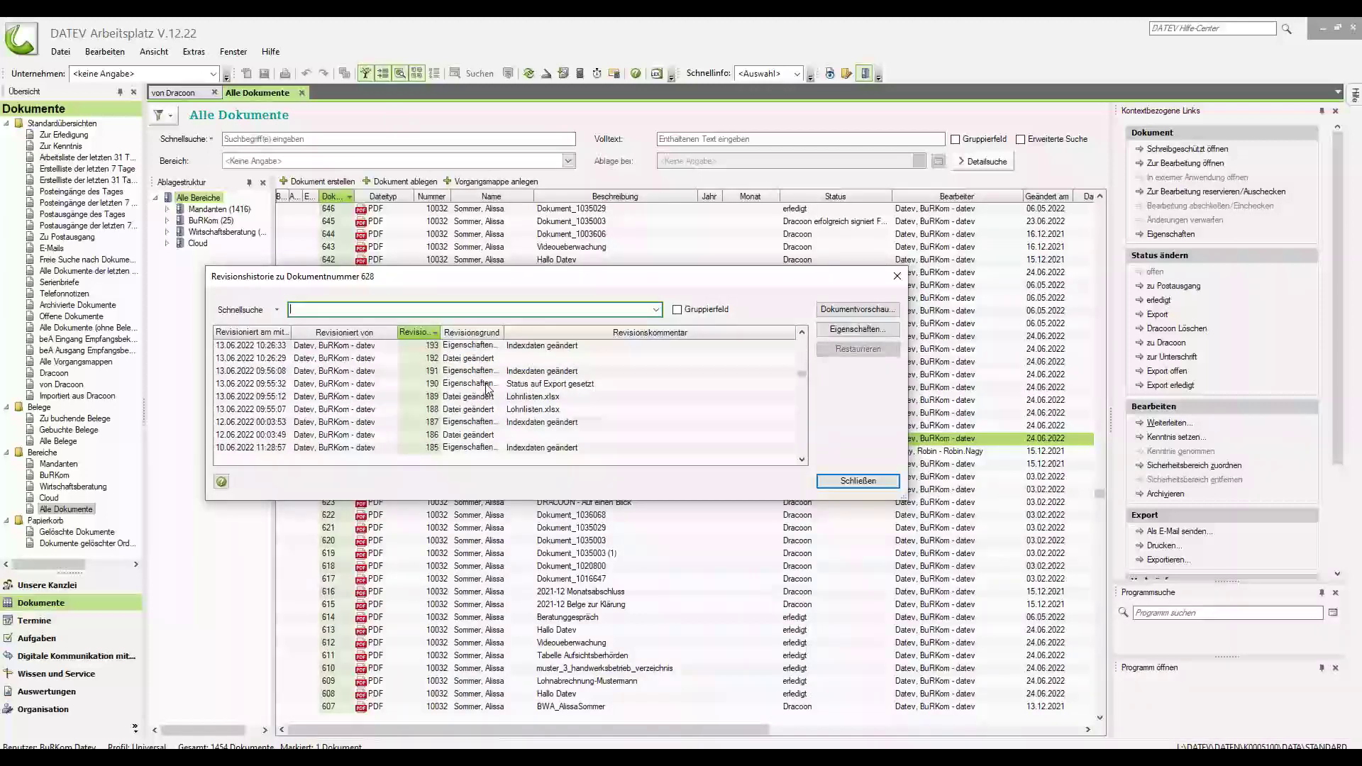
scroll(487, 389, "down", 3)
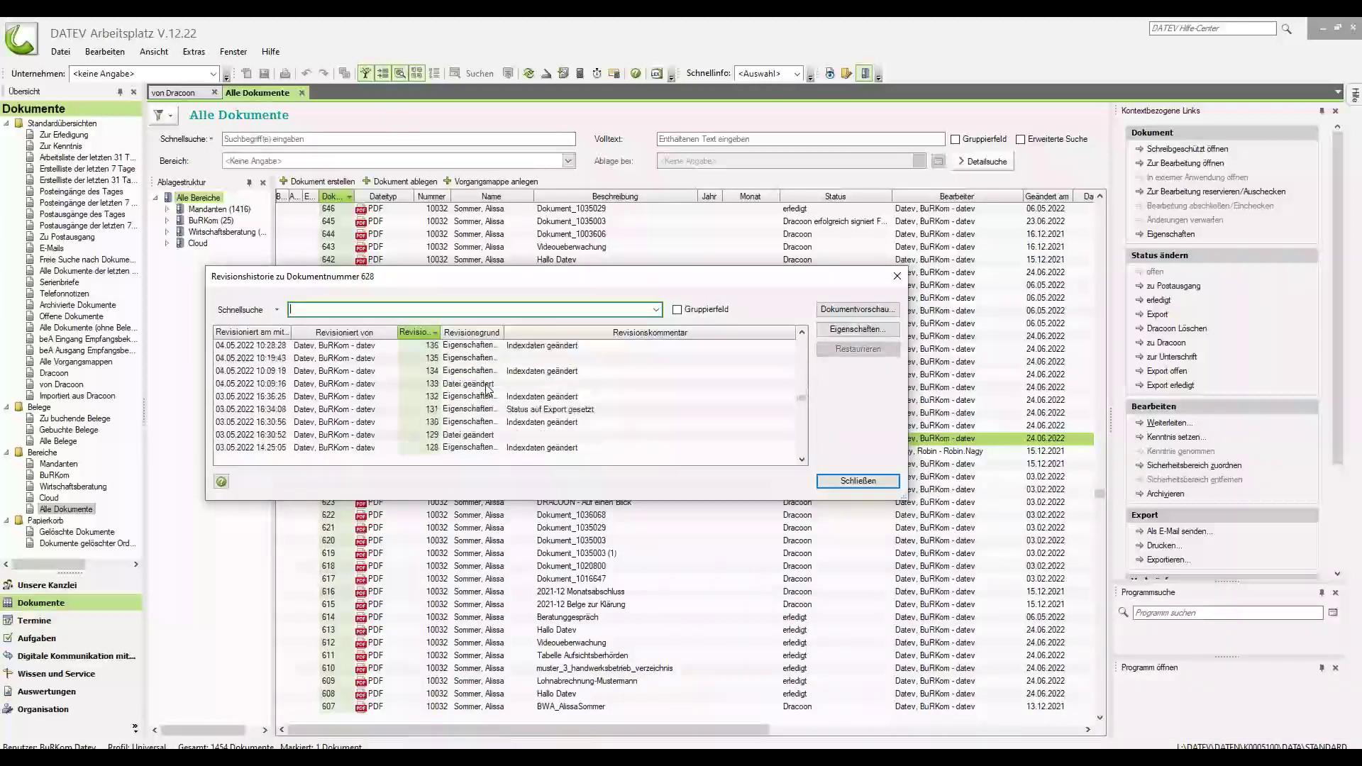
scroll(505, 402, "up", 20)
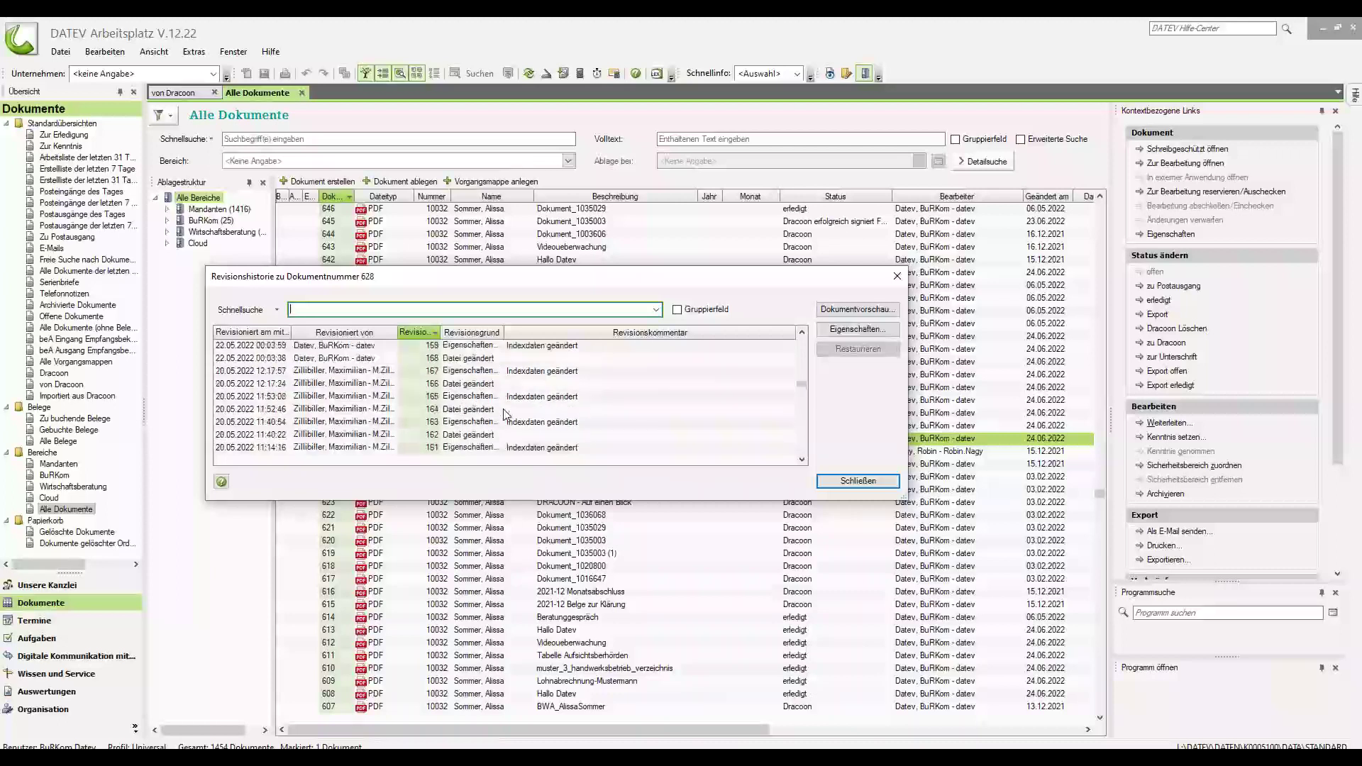
scroll(508, 421, "up", 10)
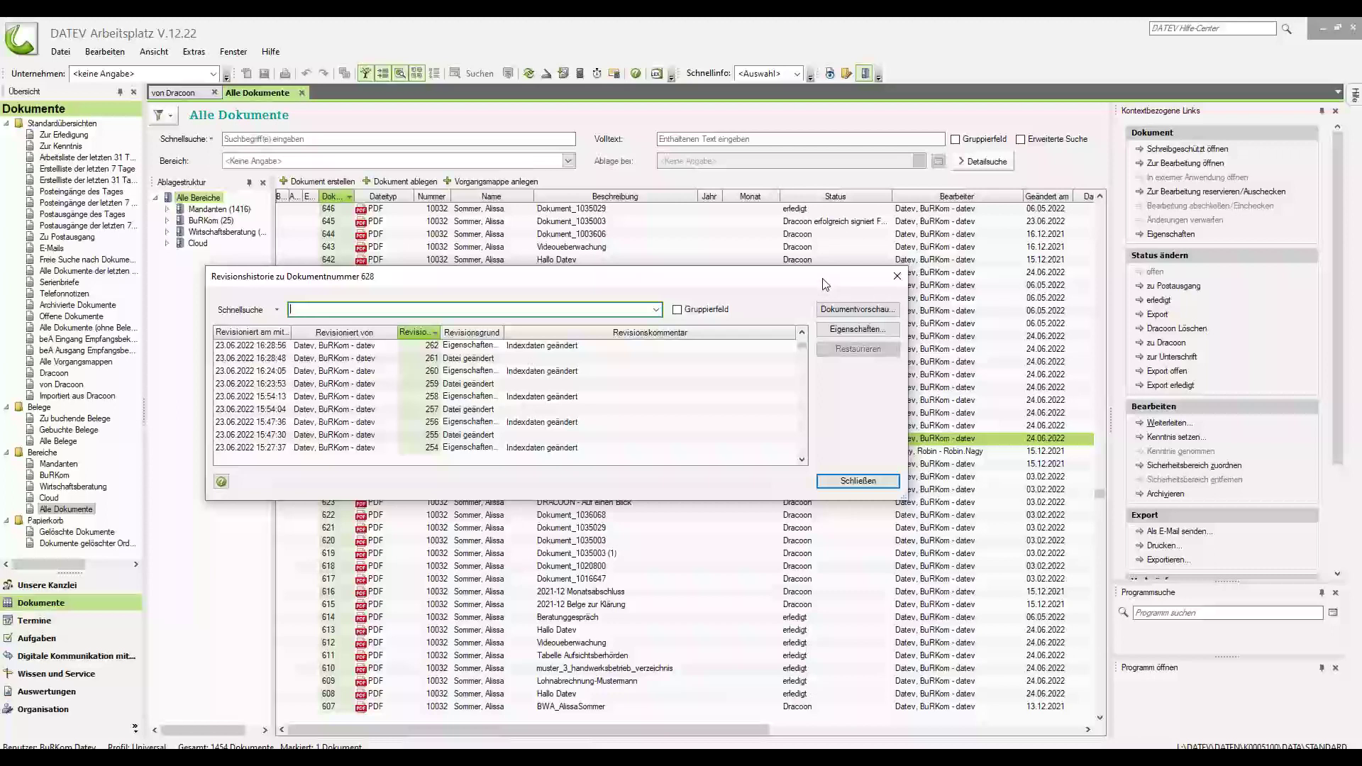
left_click(896, 278)
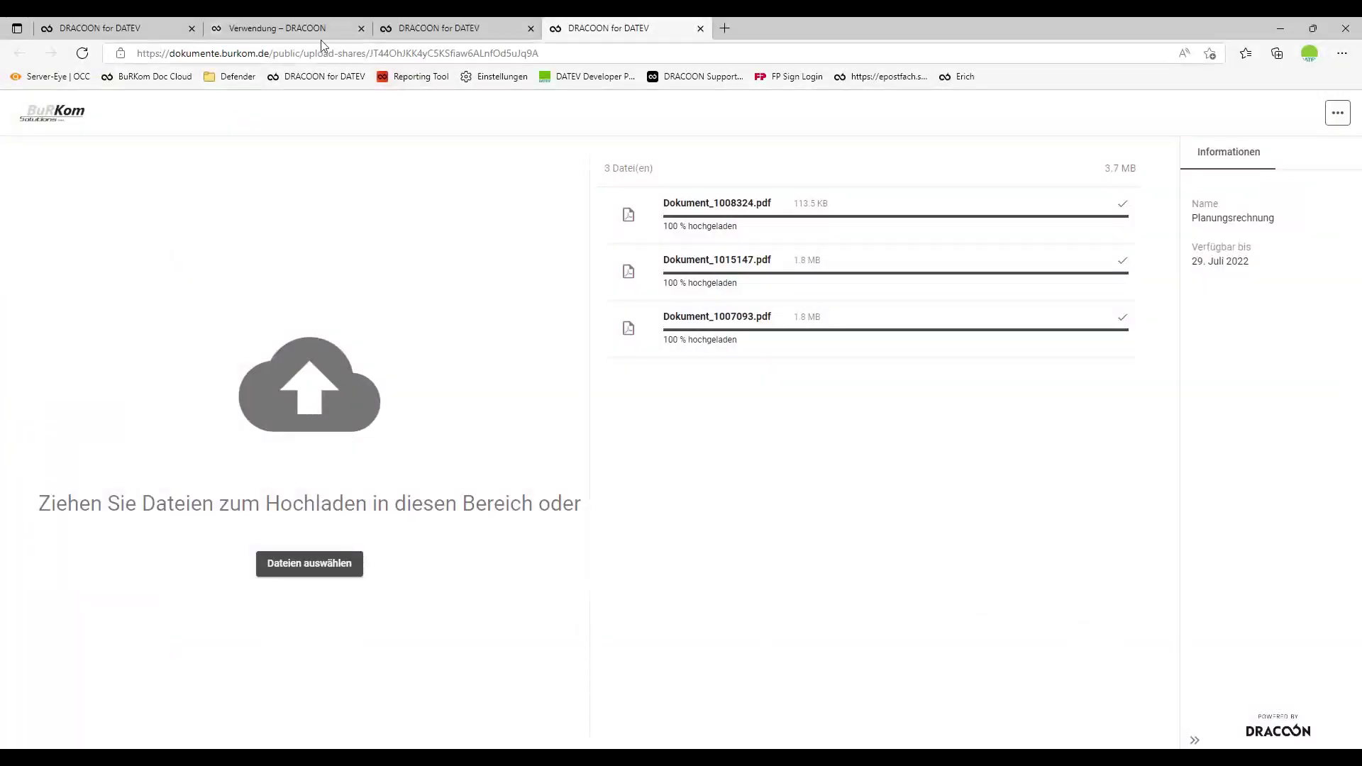
Navigate from Jahresabschluss Bilanz to the client's Lohn › Listen folder and open its Papierkorb.
left_click(106, 28)
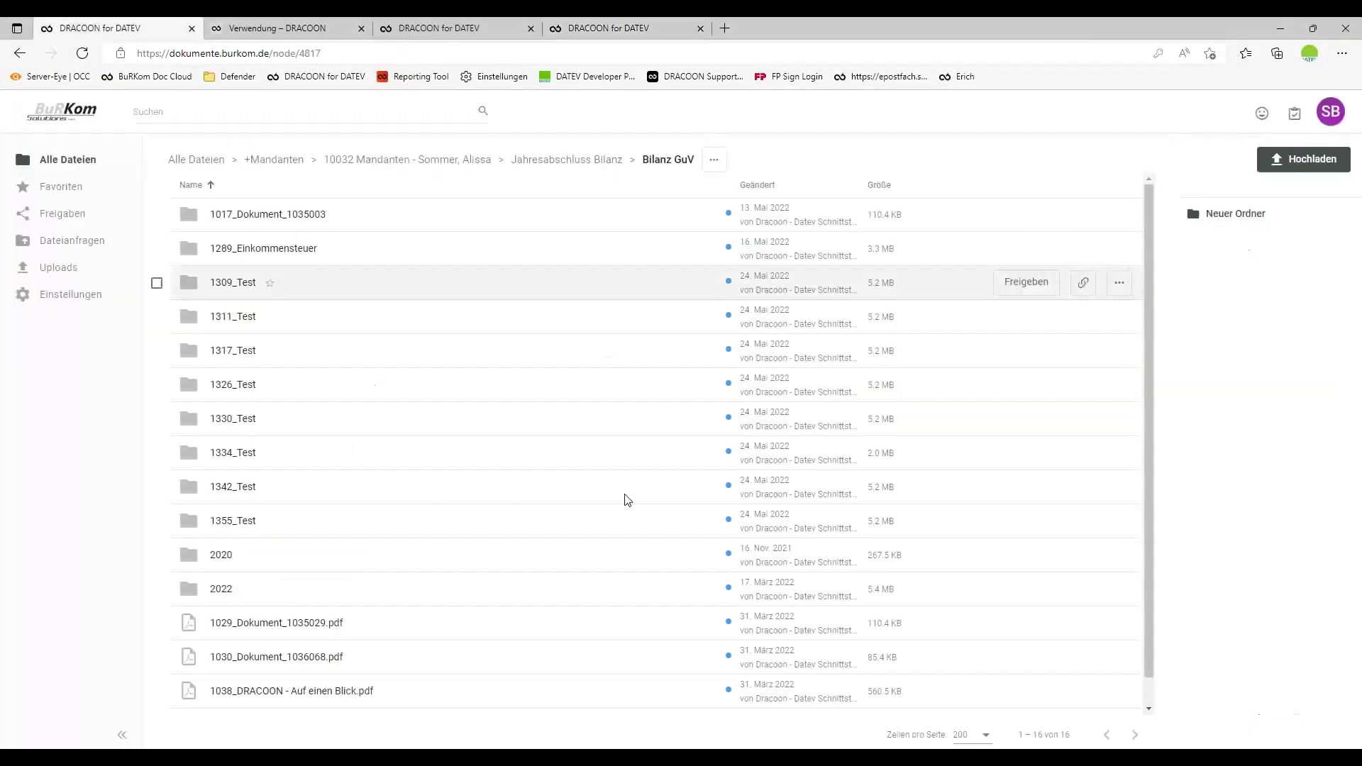
left_click(557, 160)
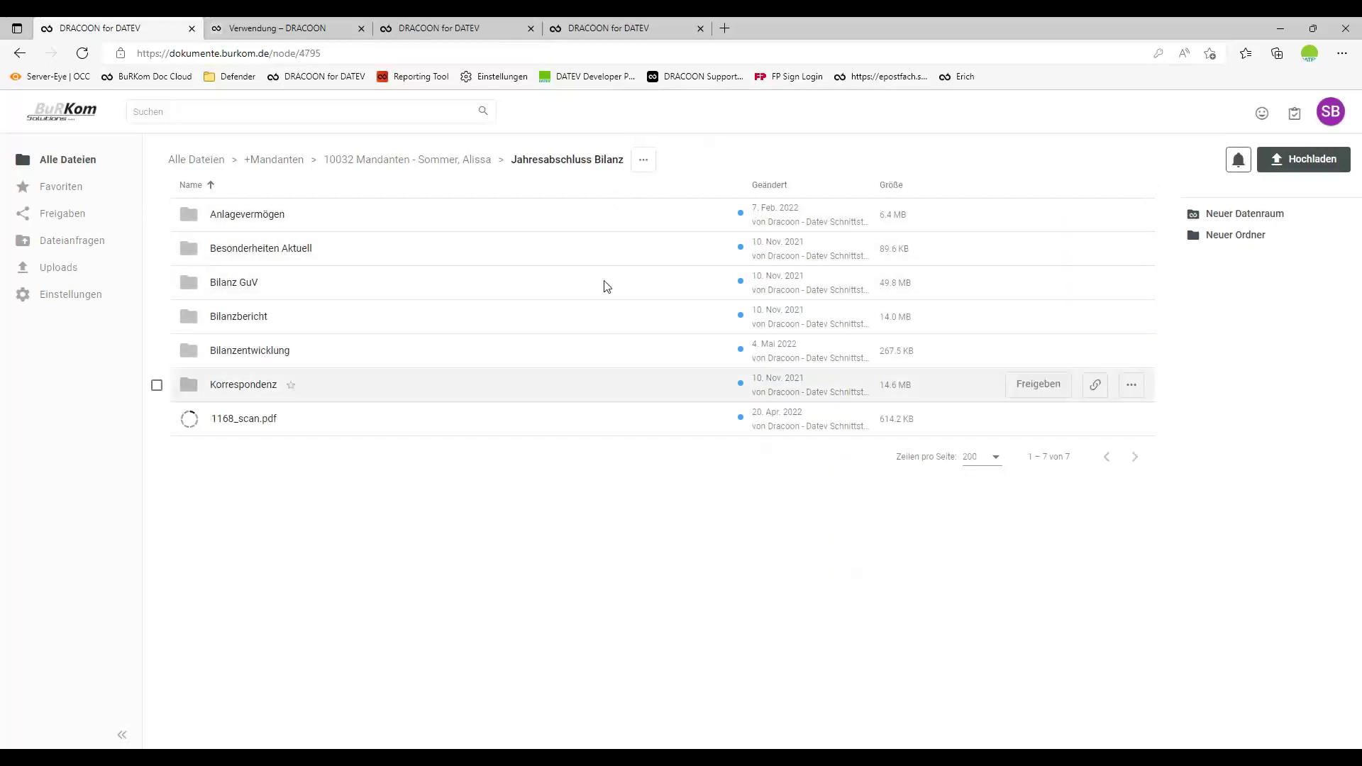
left_click(471, 160)
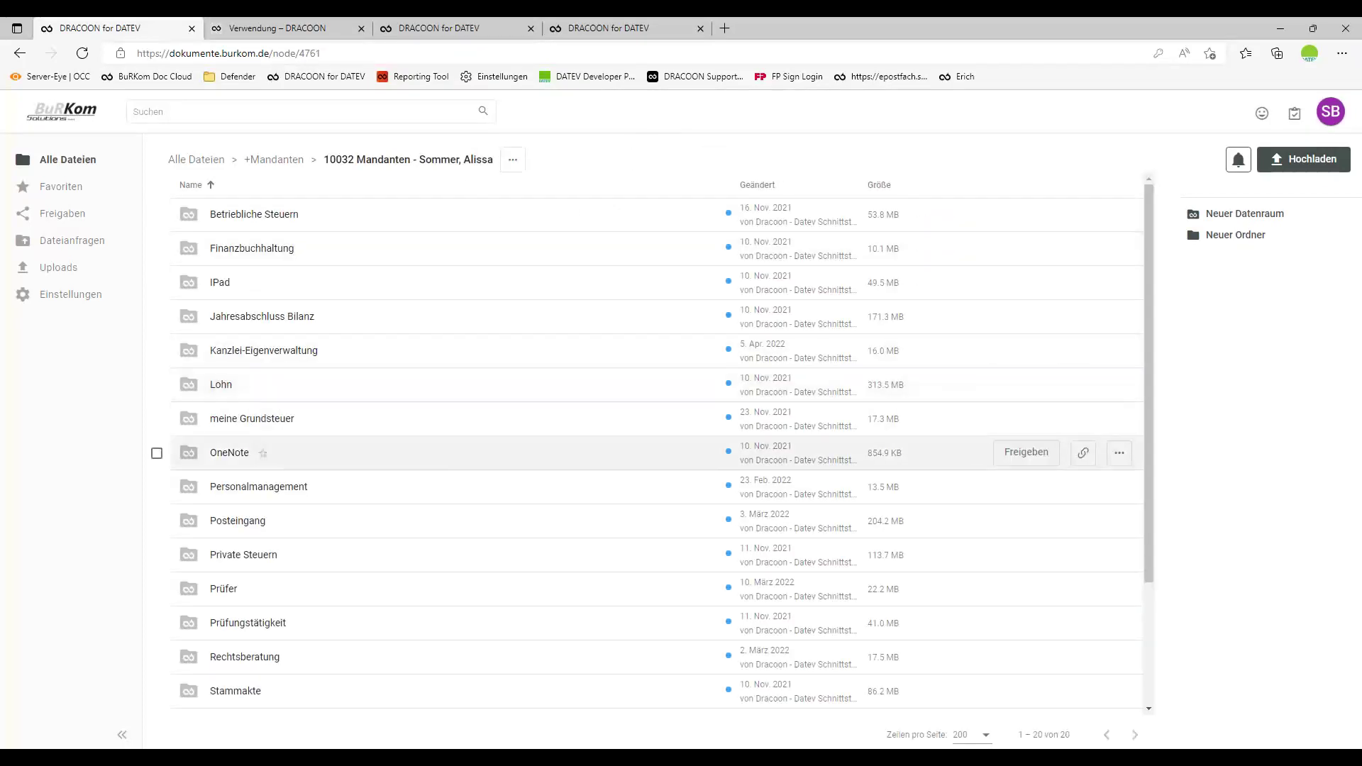
left_click(222, 387)
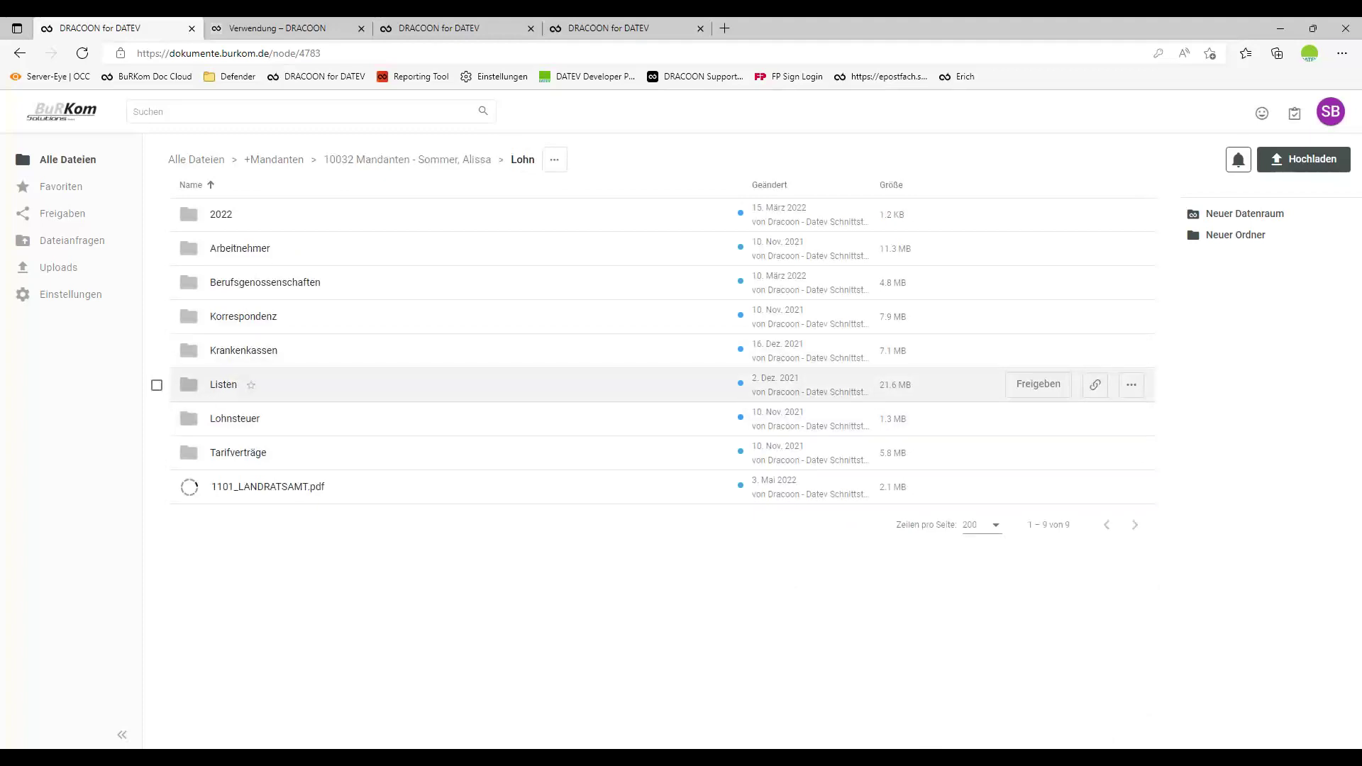
left_click(222, 387)
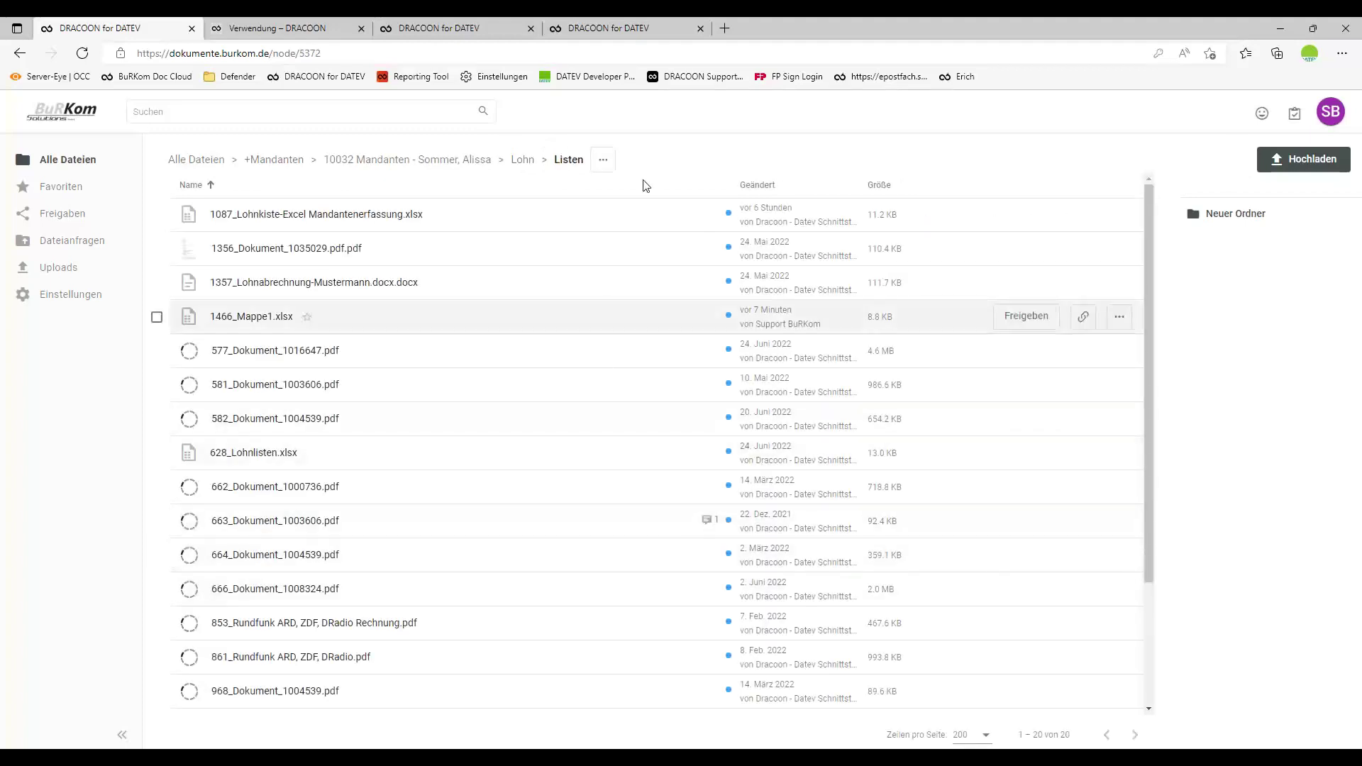
left_click(603, 161)
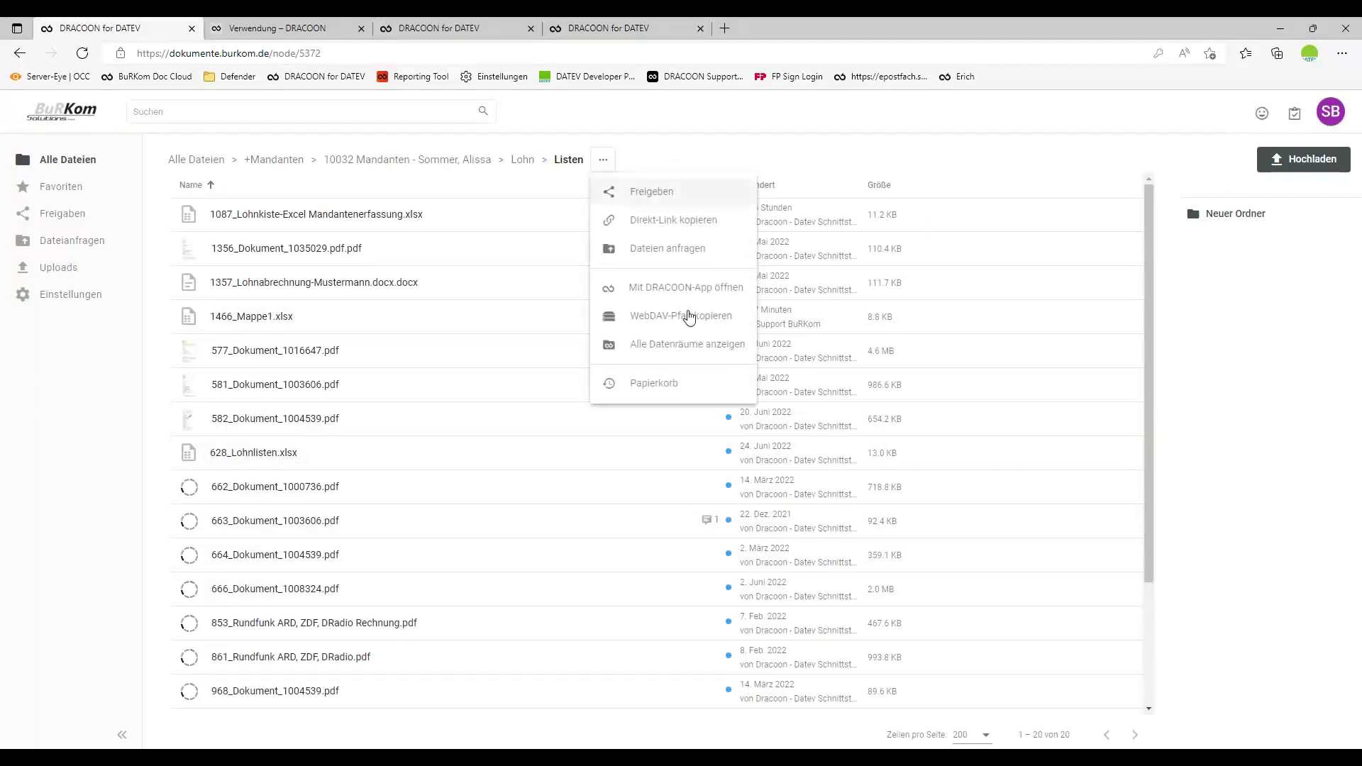
left_click(655, 383)
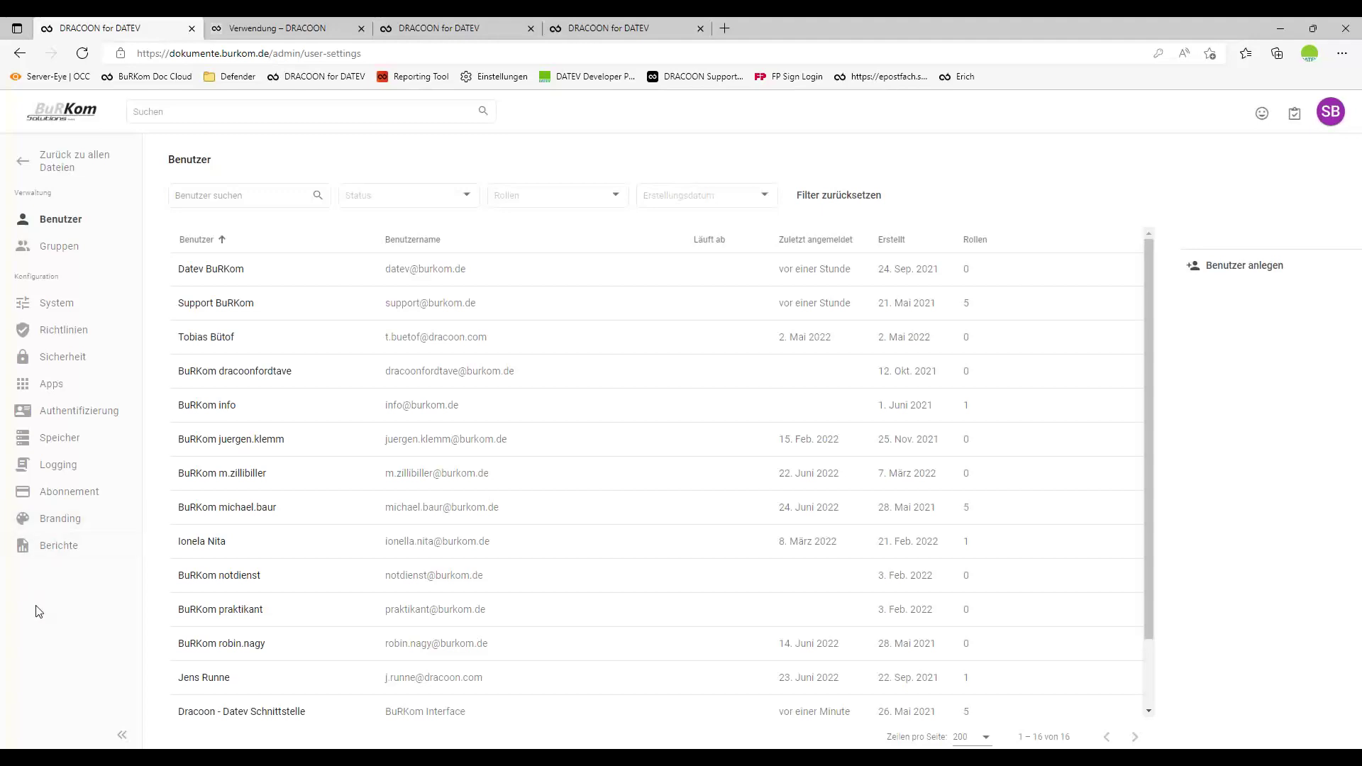
View DRACOON's empty Berichte page, then Alt+Tab back to DATEV Arbeitsplatz.
left_click(60, 548)
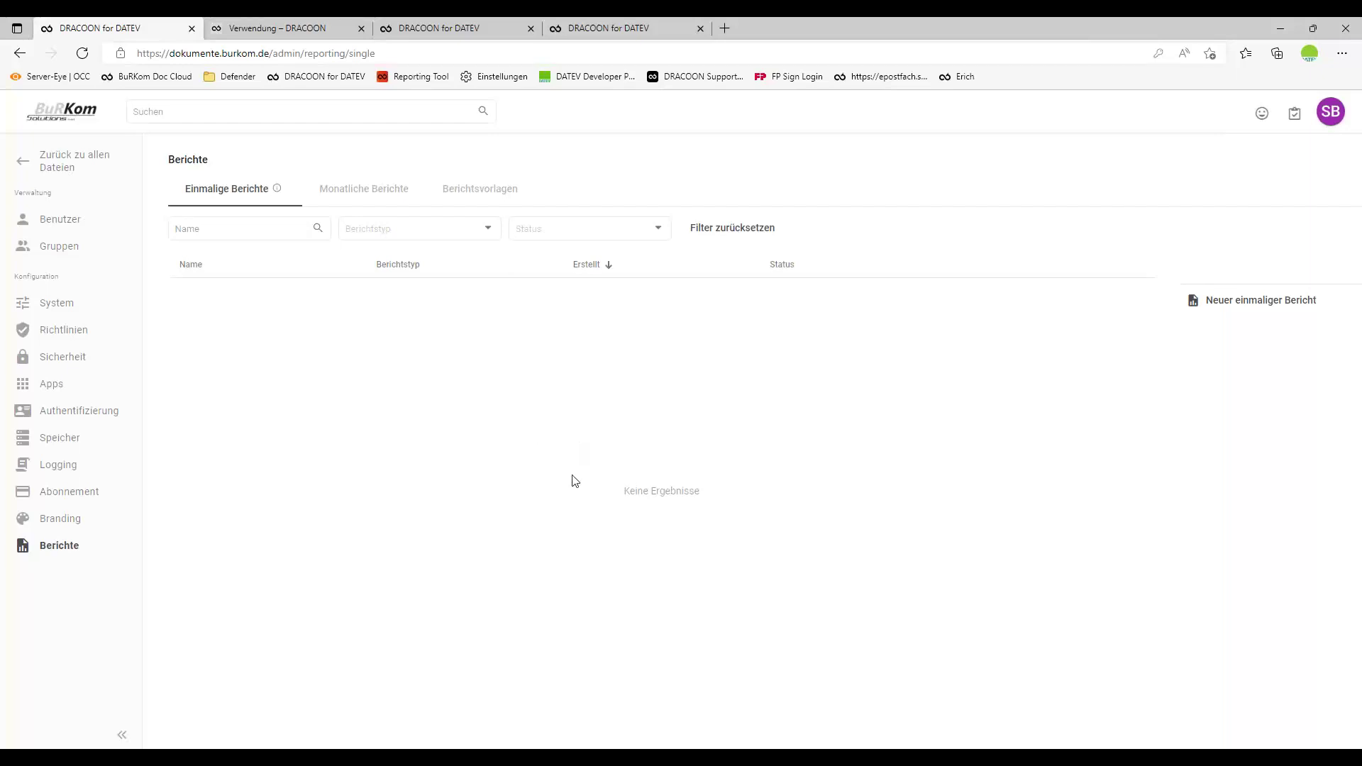
key("alt+Tab")
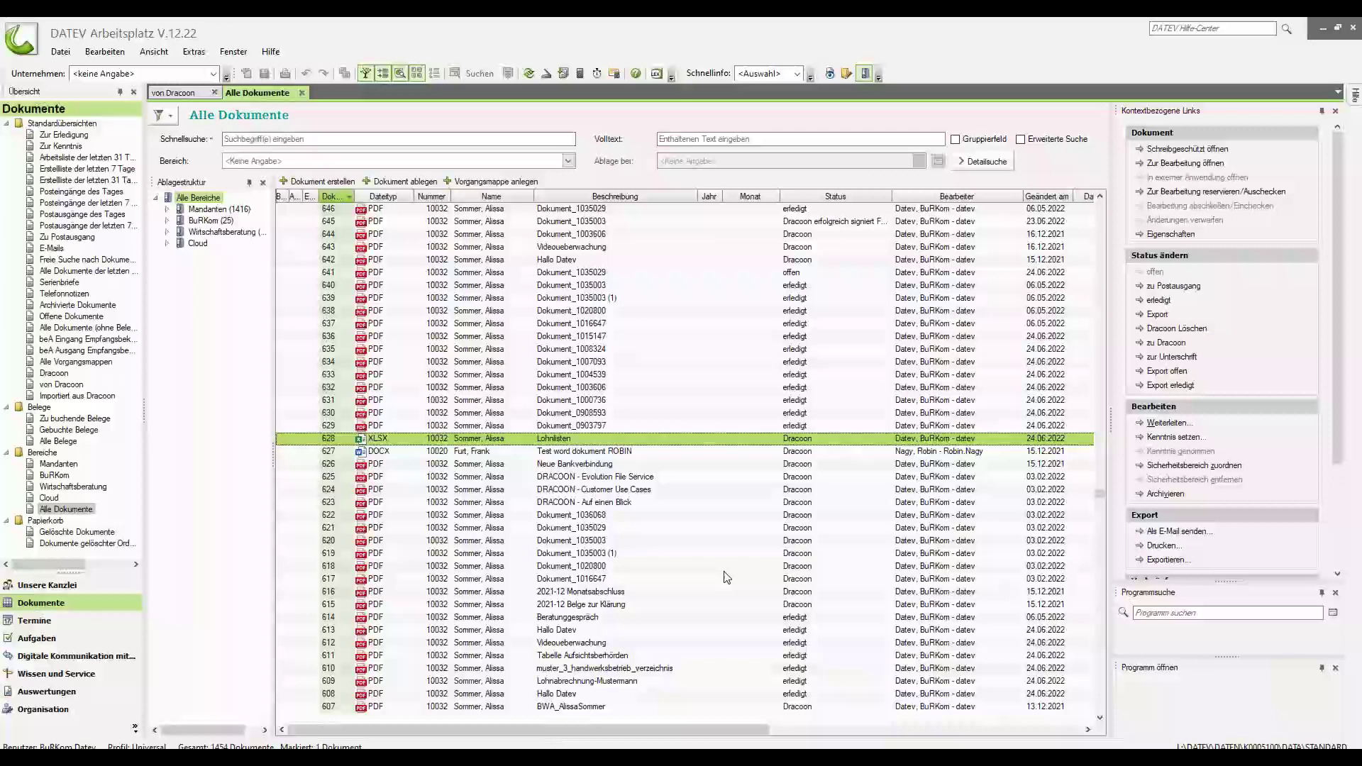
Send document 637, Dokument_1016647, to FP Sign and dismiss the resulting timeout error.
left_click(468, 325)
right_click(469, 325)
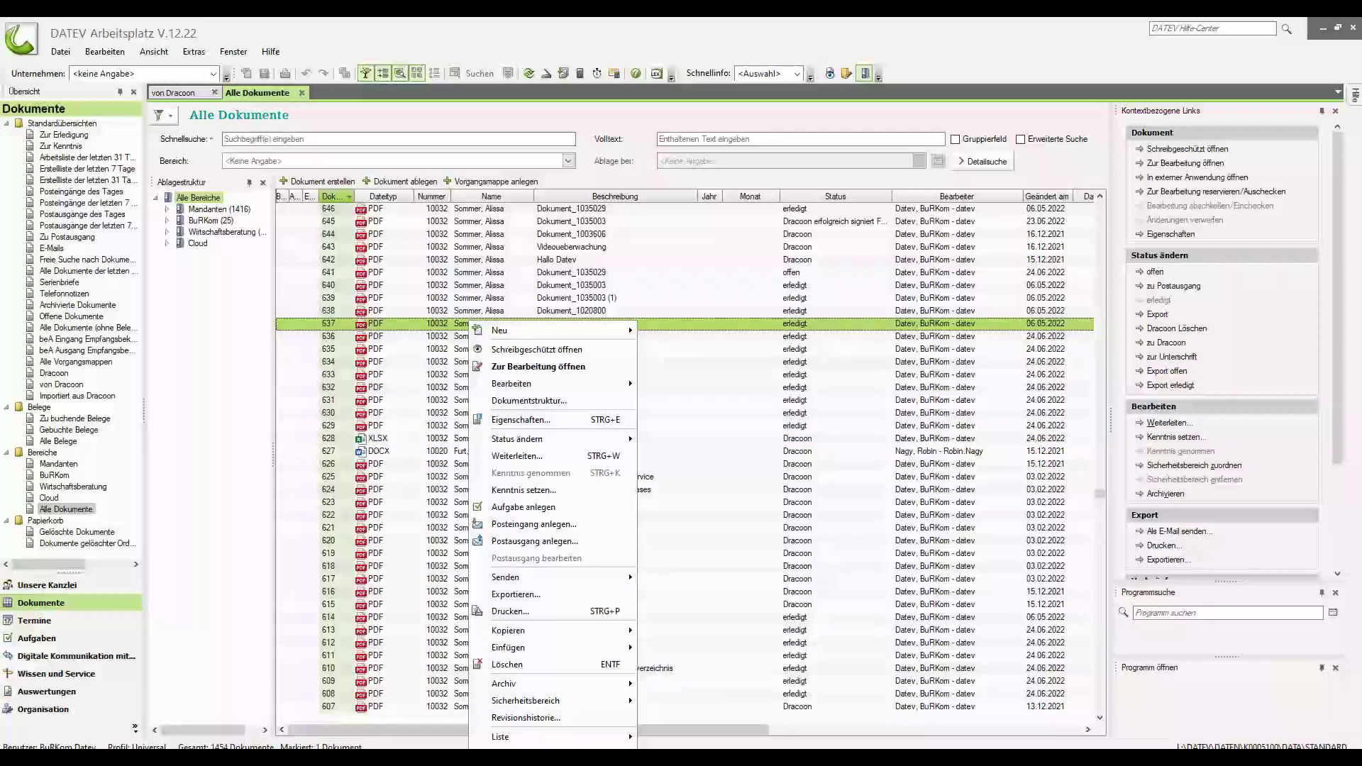
mouse_move(540, 581)
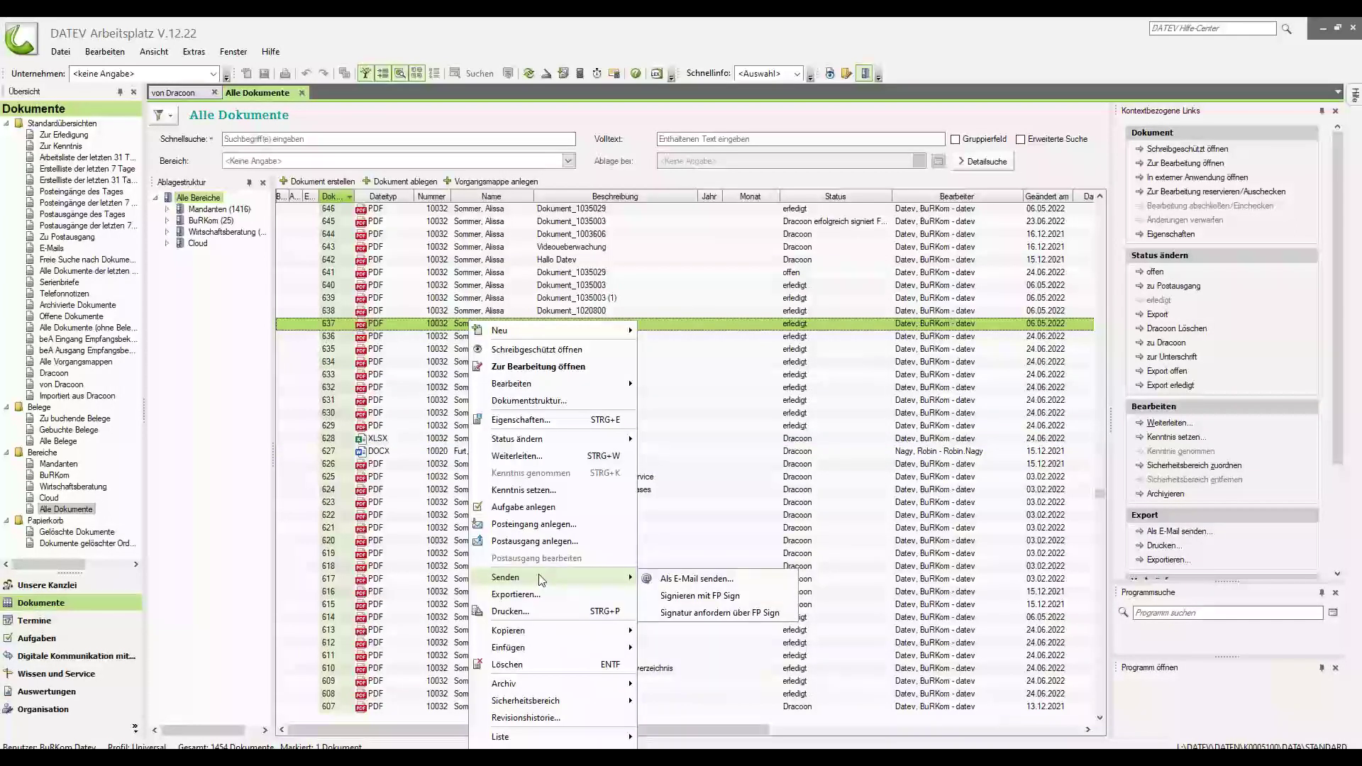
left_click(711, 602)
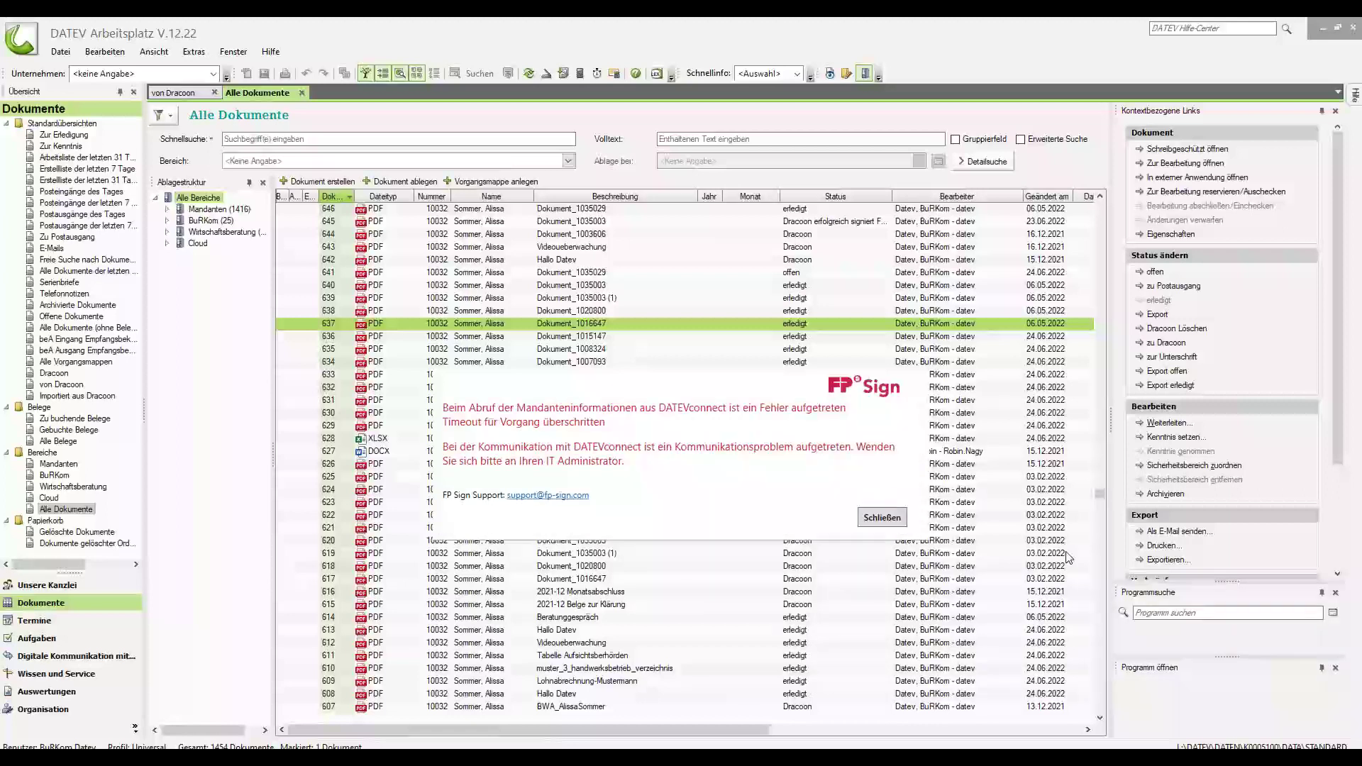
left_click(887, 520)
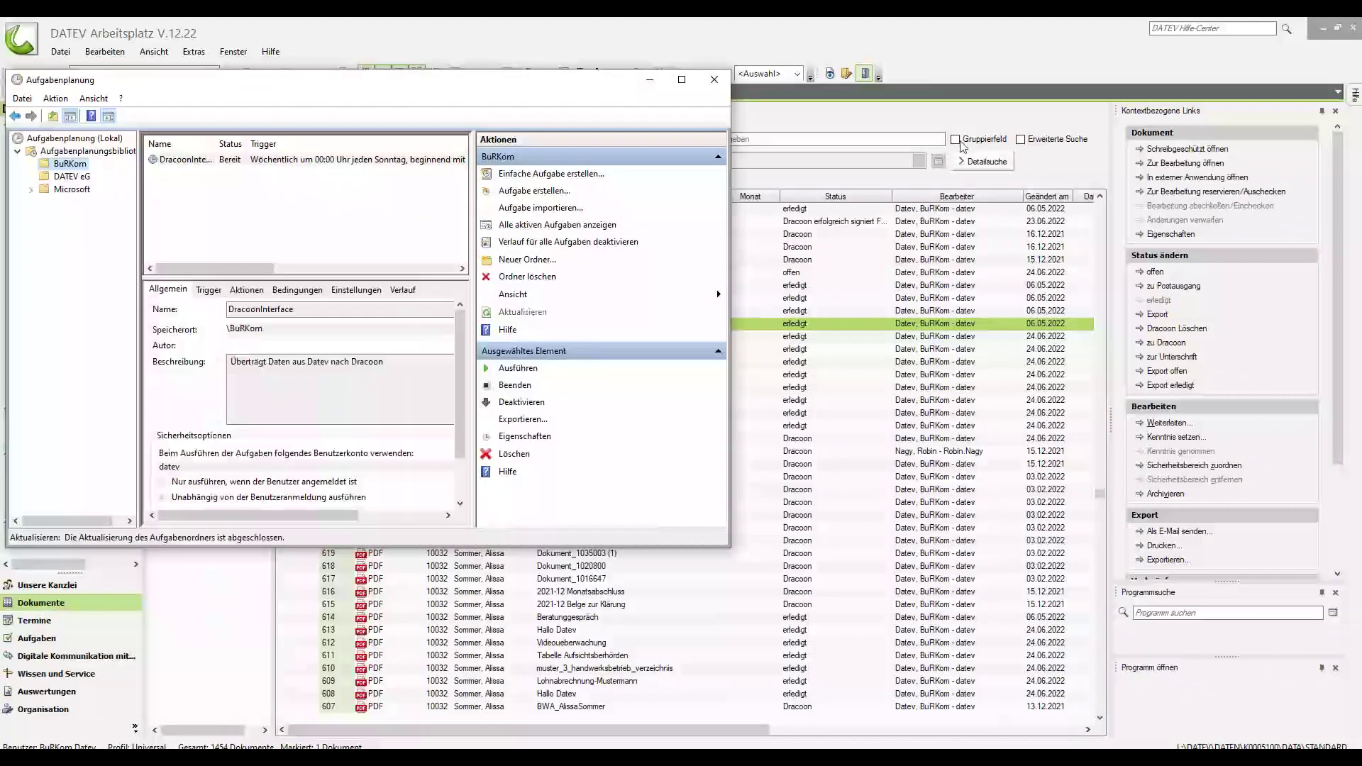
Retry Senden › Signieren mit FP Sign for document 637 so its signing page opens.
right_click(544, 326)
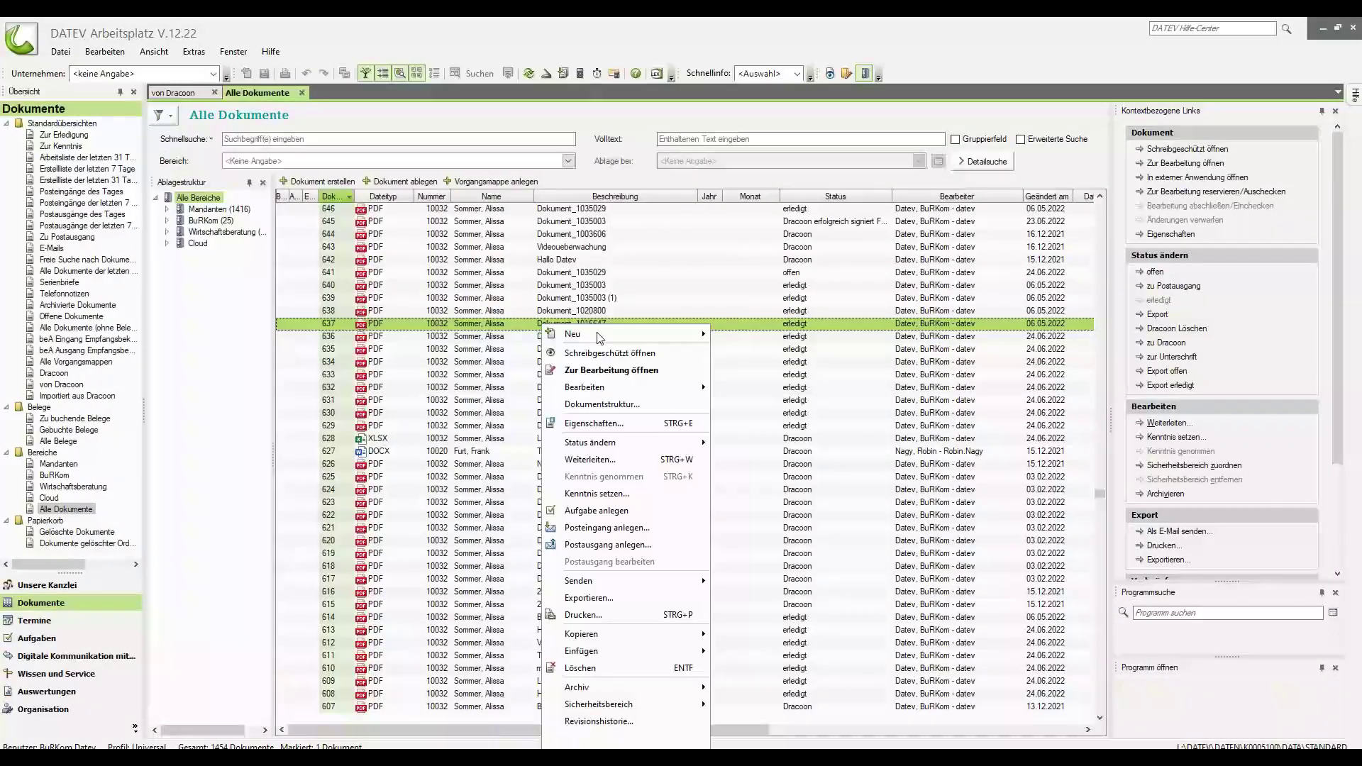
mouse_move(624, 583)
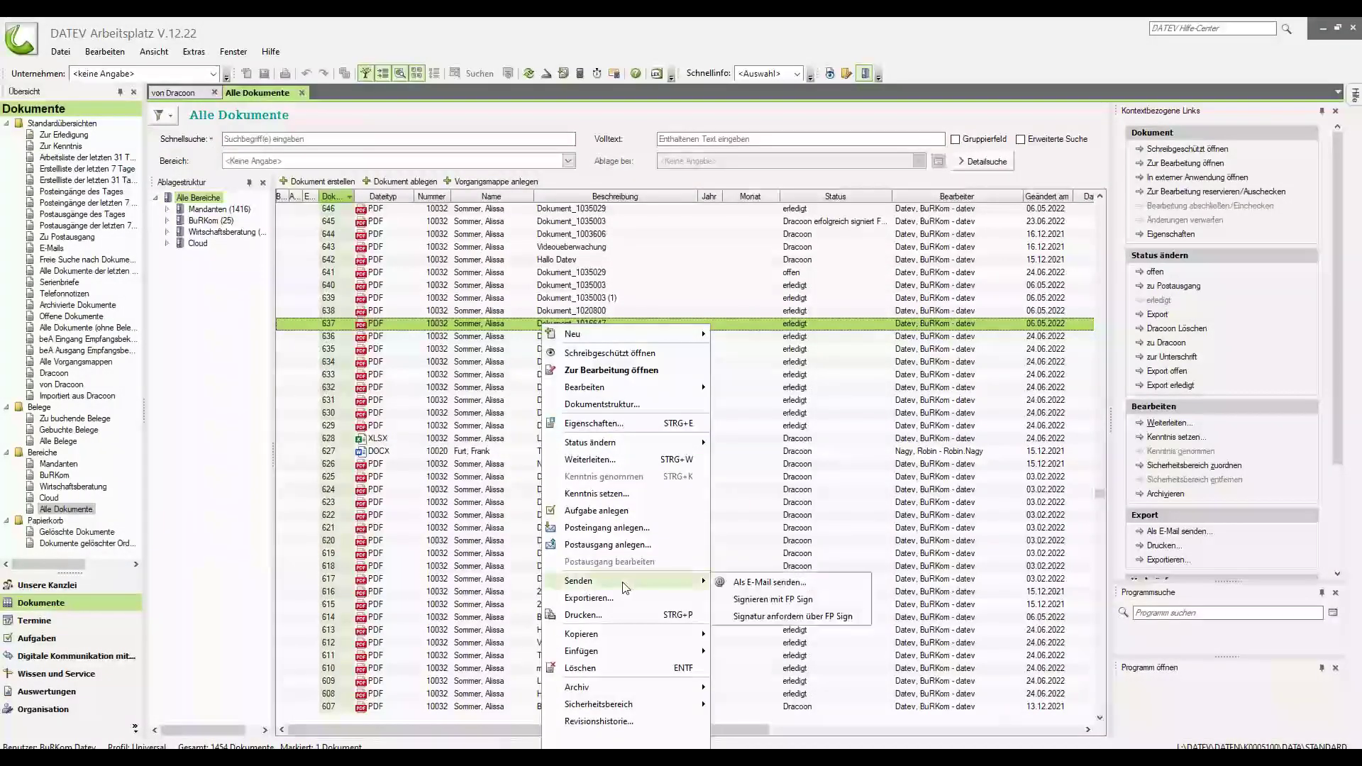
left_click(743, 601)
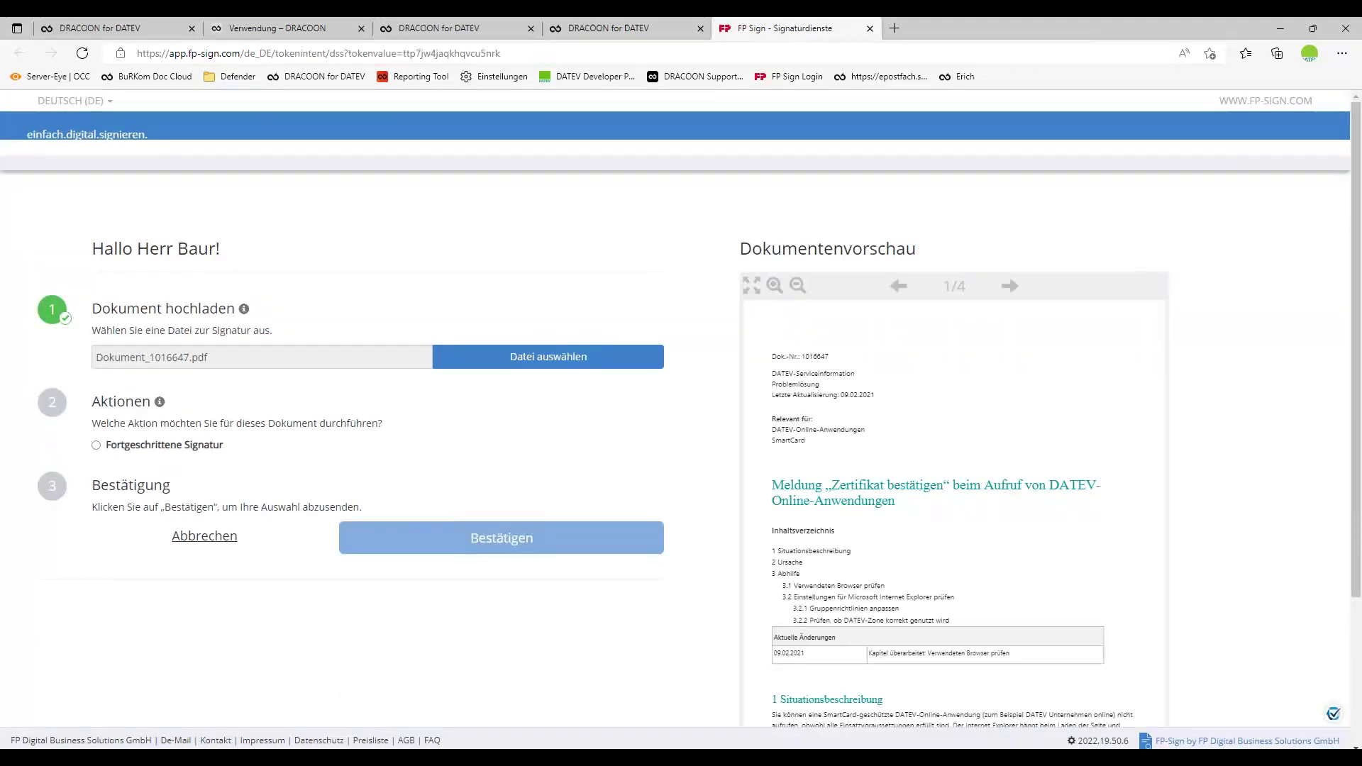
Choose Fortgeschrittene Signatur and place the standard signature below the text on page 4.
left_click(159, 448)
scroll(394, 387, "down", 2)
scroll(394, 386, "down", 2)
scroll(394, 387, "up", 2)
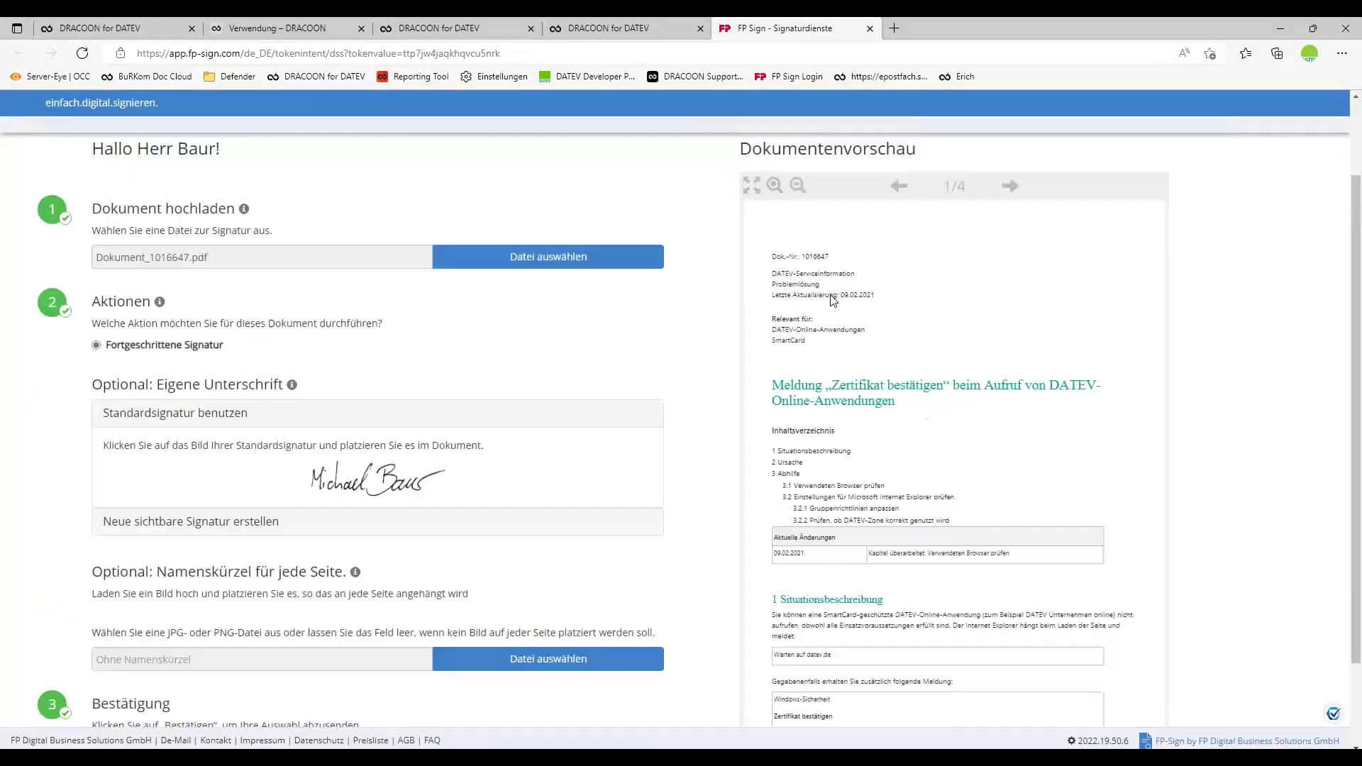
left_click(1009, 186)
left_click(1011, 186)
left_click(1010, 186)
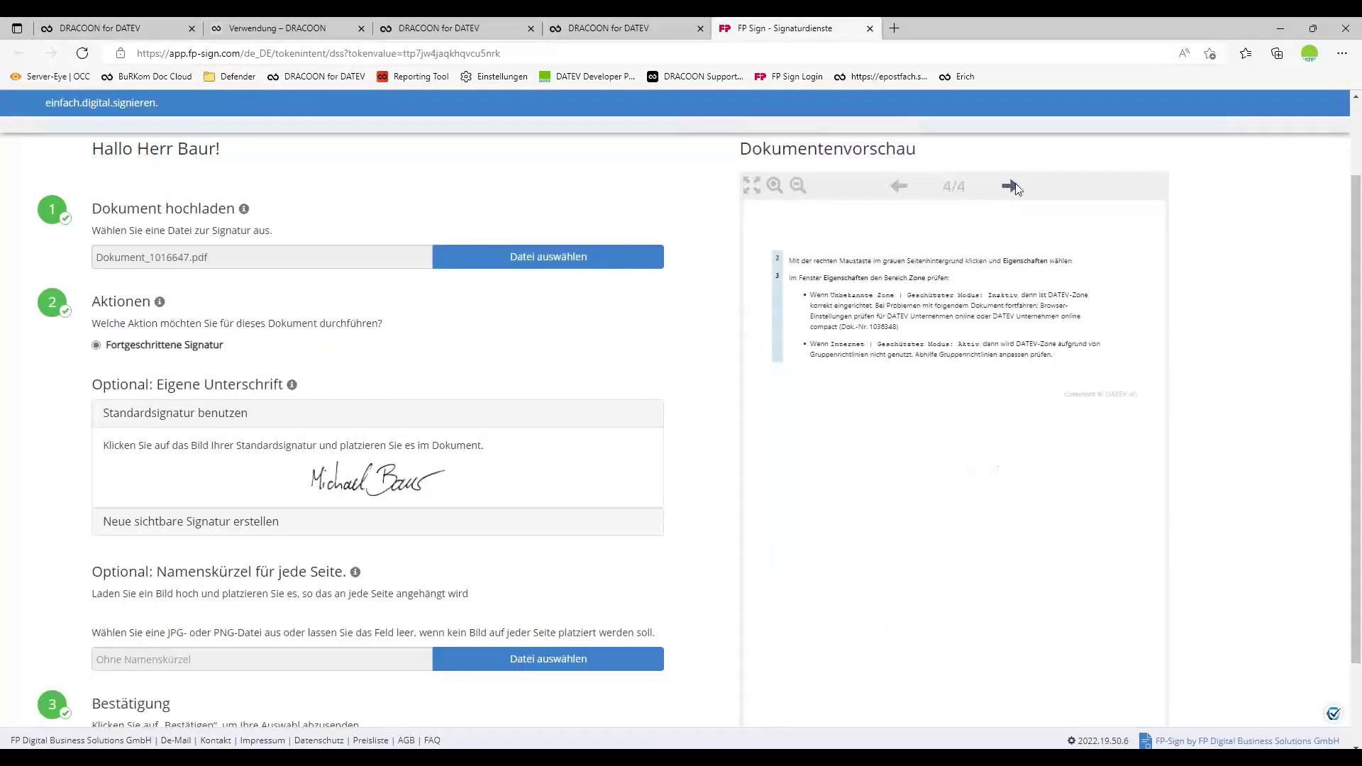
left_click(426, 477)
left_click_drag(828, 254, 973, 473)
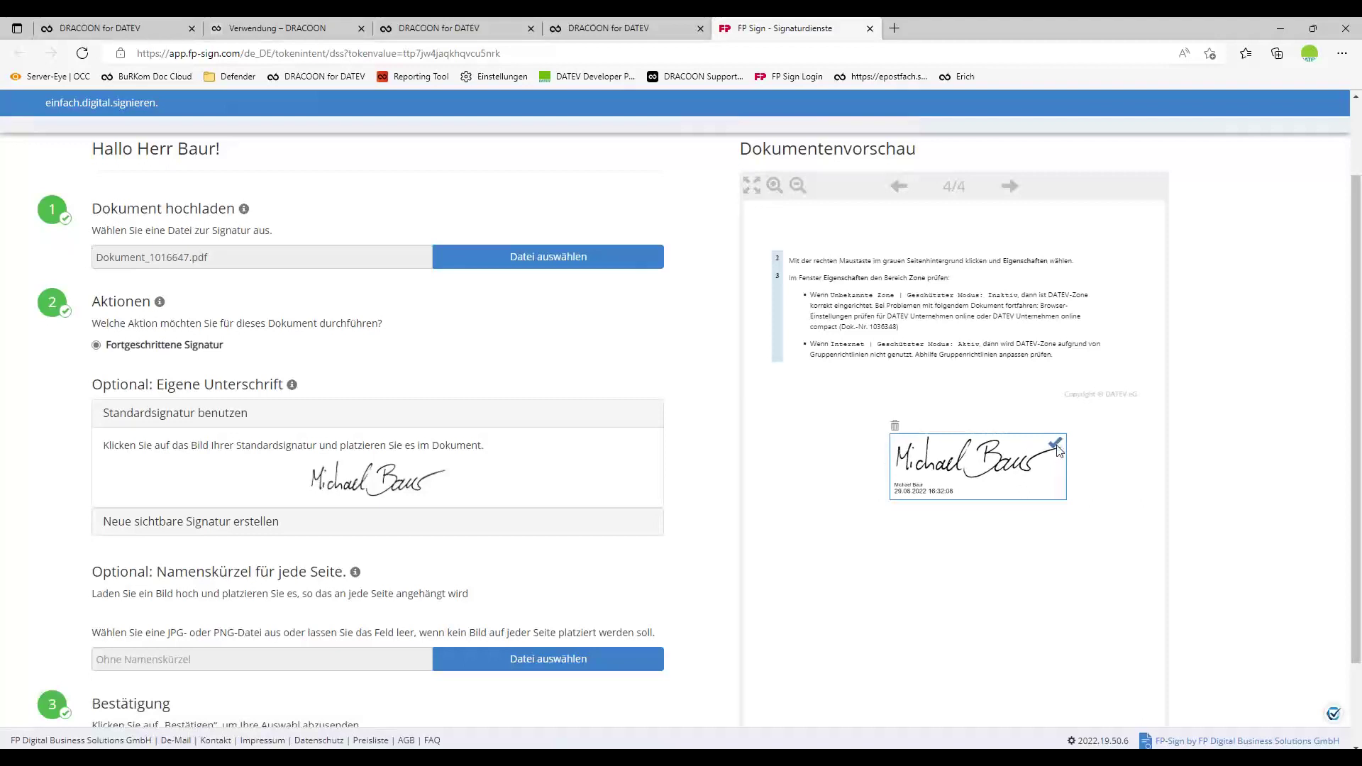
Confirm the signature and hand the signed Dokument_1016647 back to DATEV Arbeitsplatz.
scroll(639, 496, "down", 2)
left_click(562, 641)
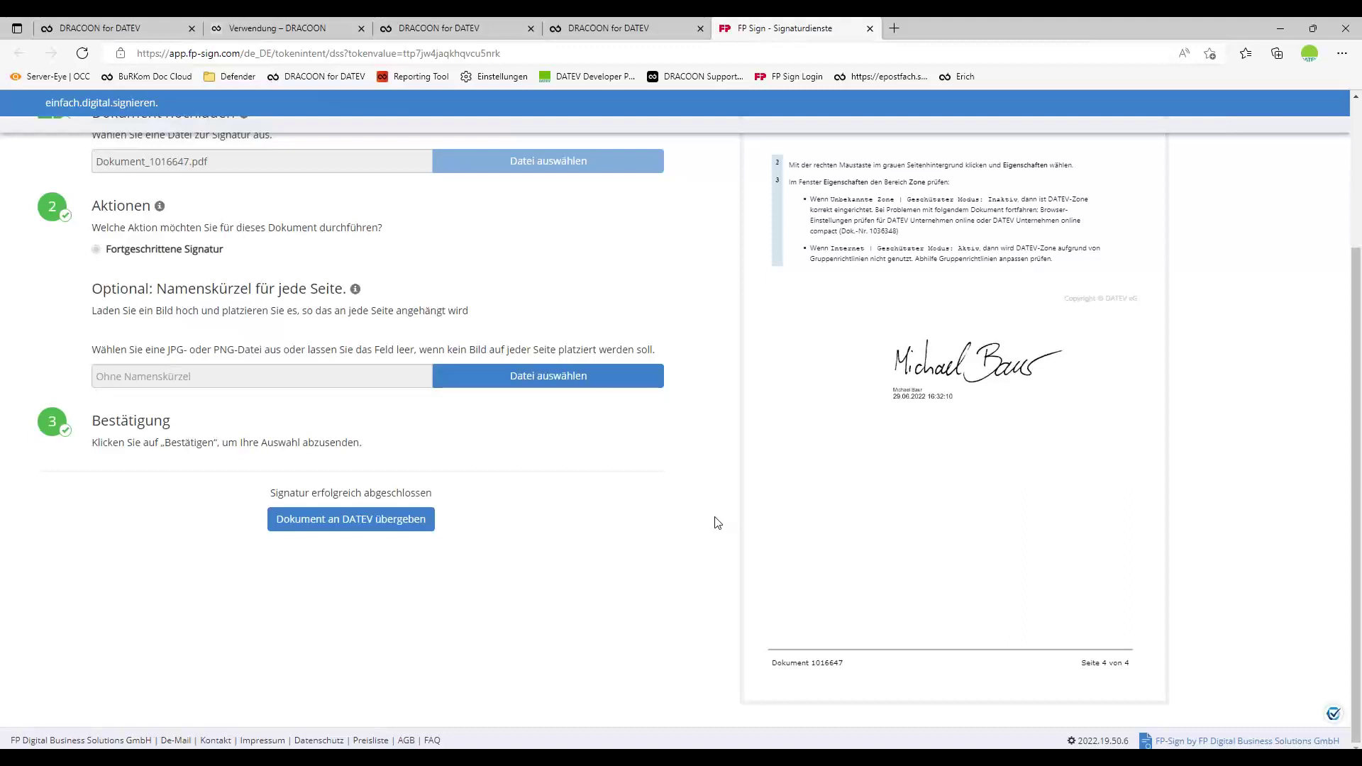
left_click(402, 522)
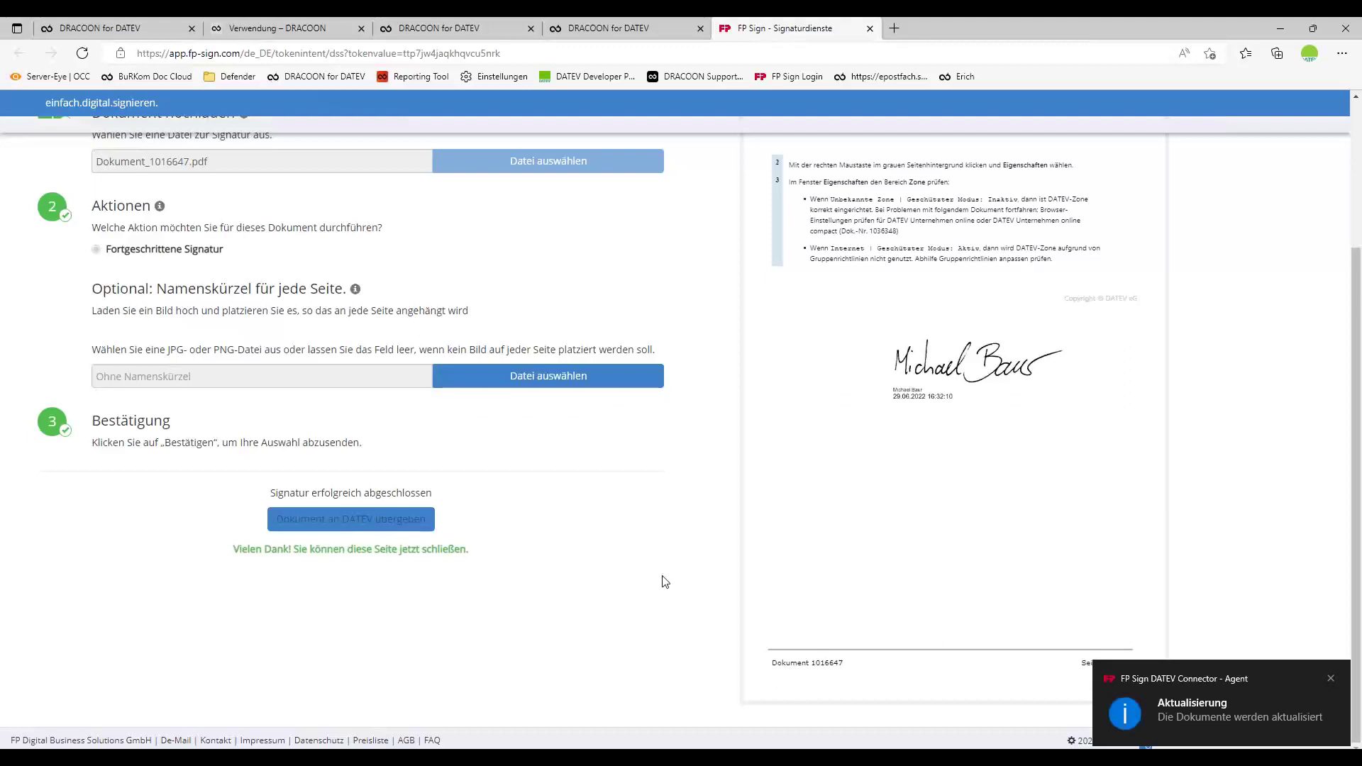
key("alt+Tab")
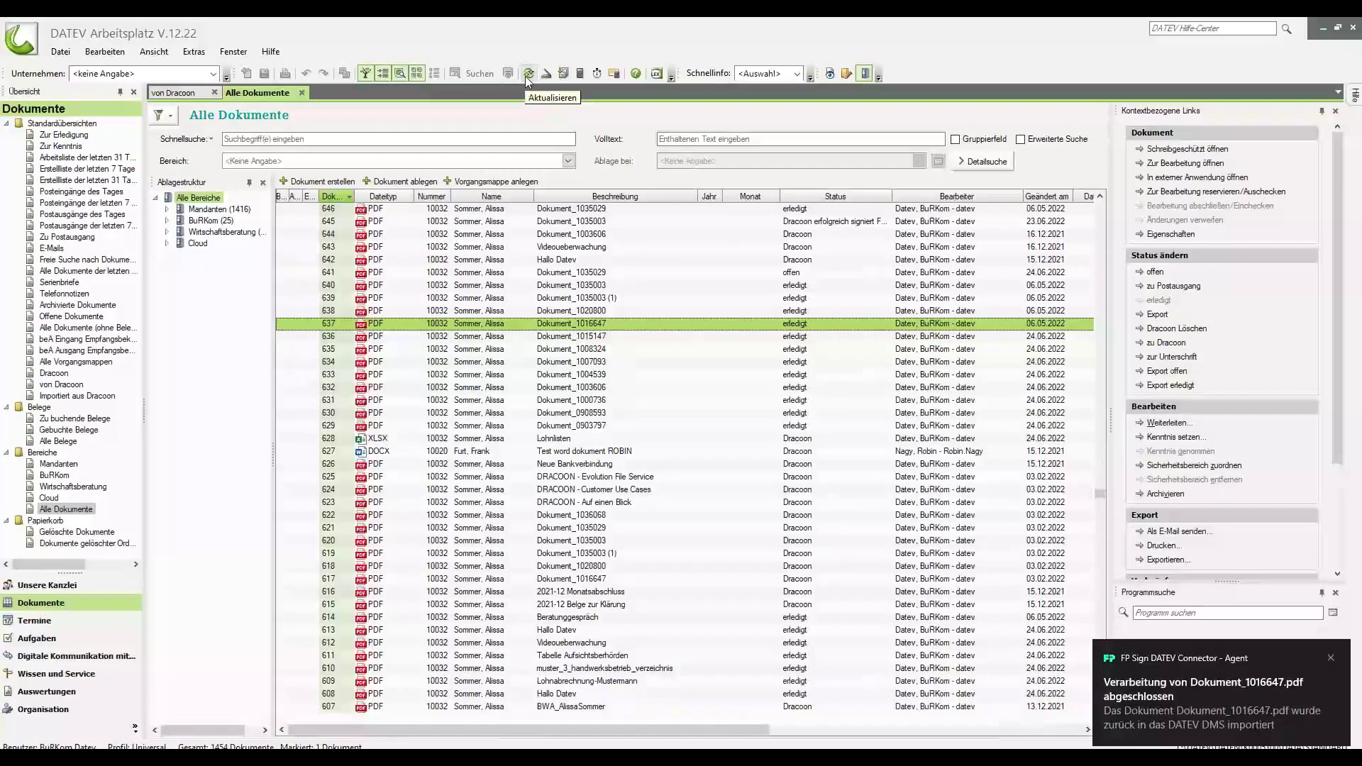
Refresh the document list, then run the DracoonInterface transfer task in Task Scheduler.
left_click(528, 73)
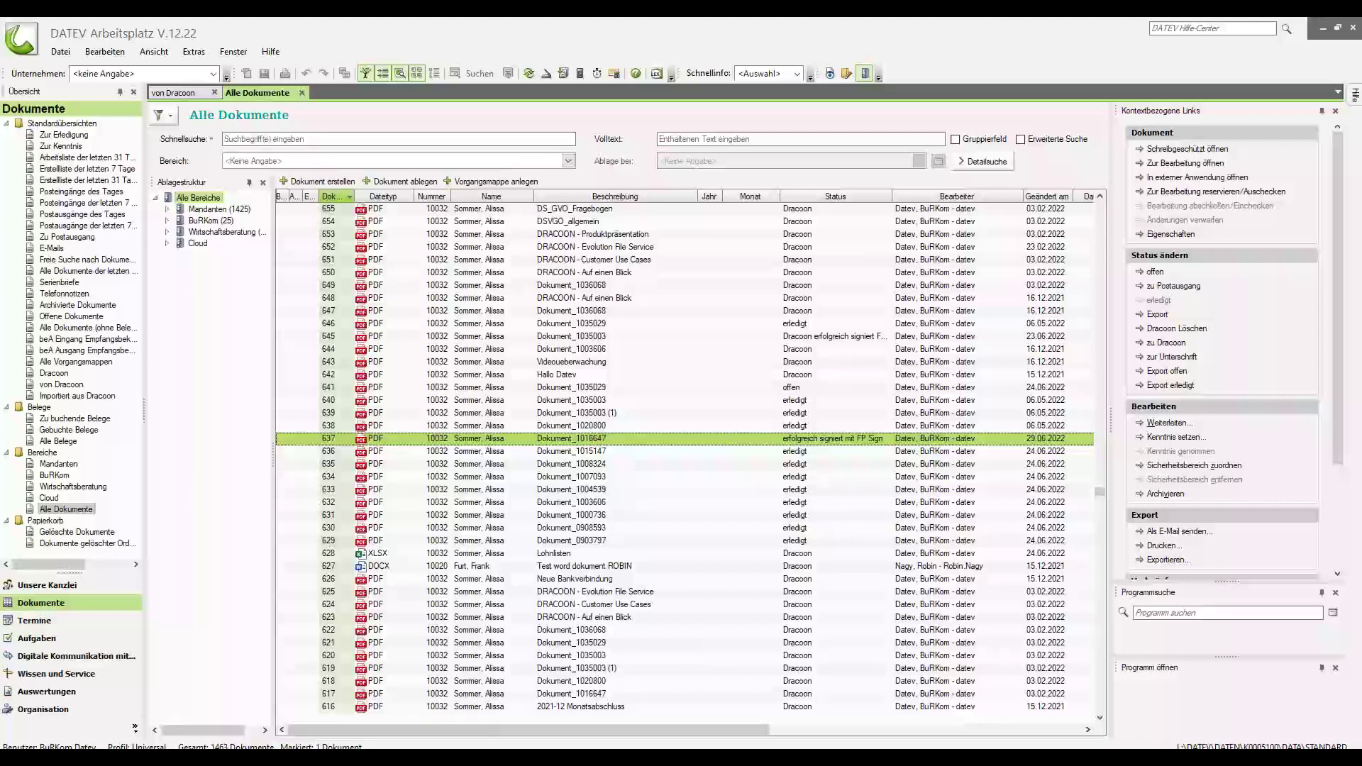
key("alt+Tab")
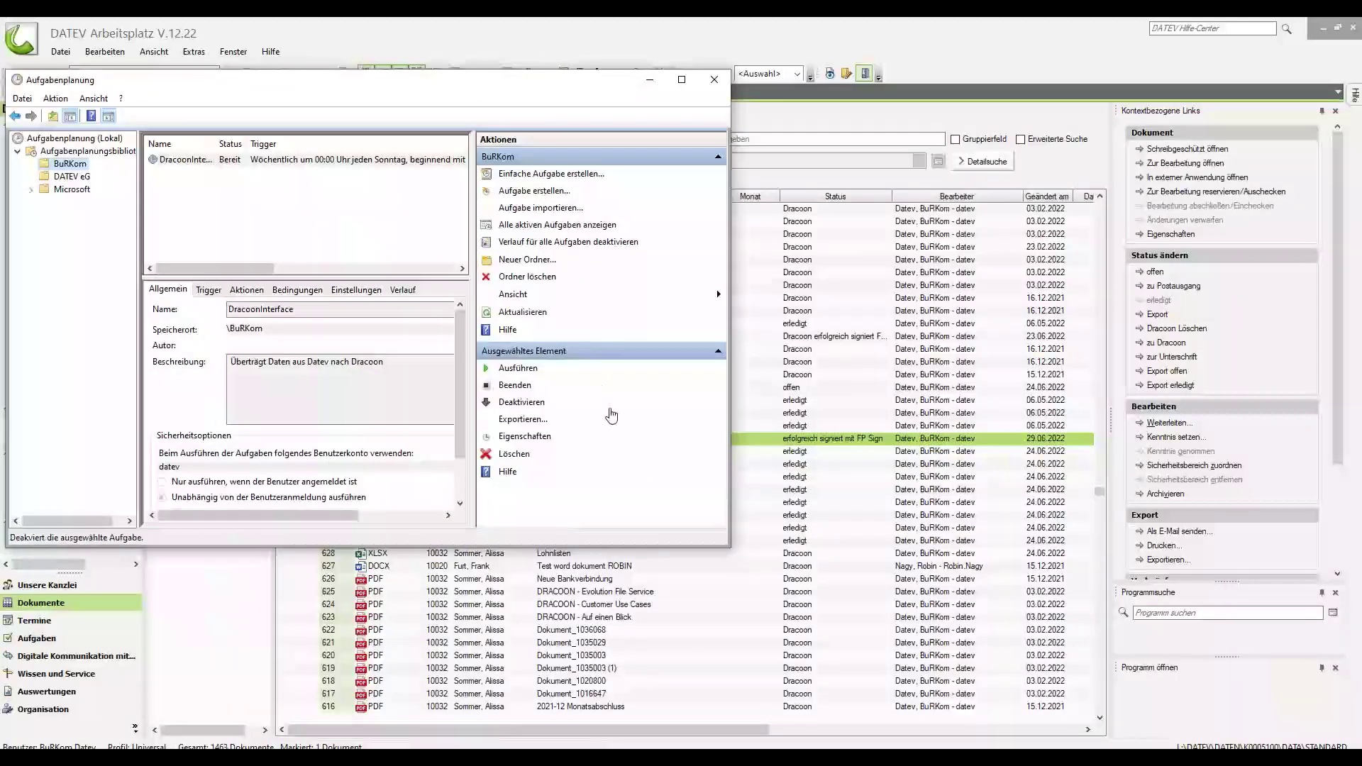
left_click(517, 368)
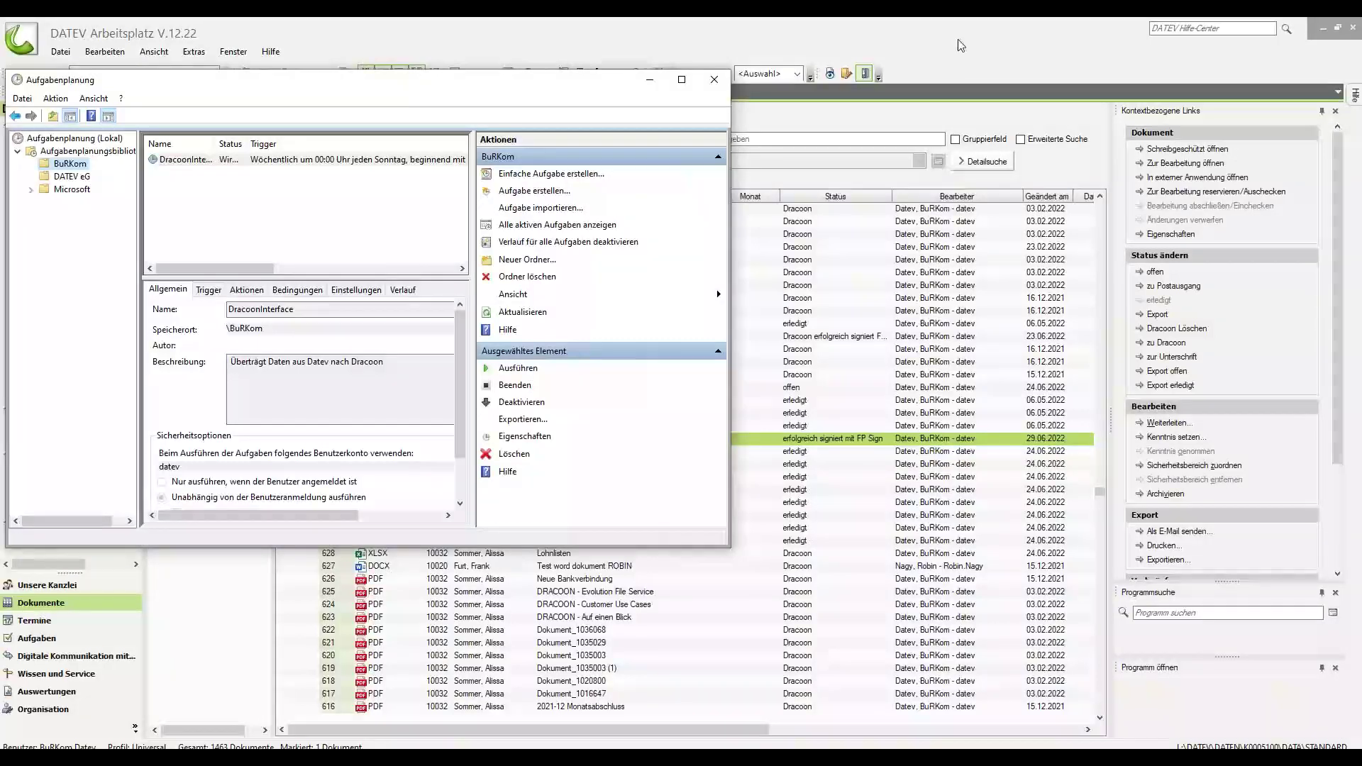
left_click(961, 45)
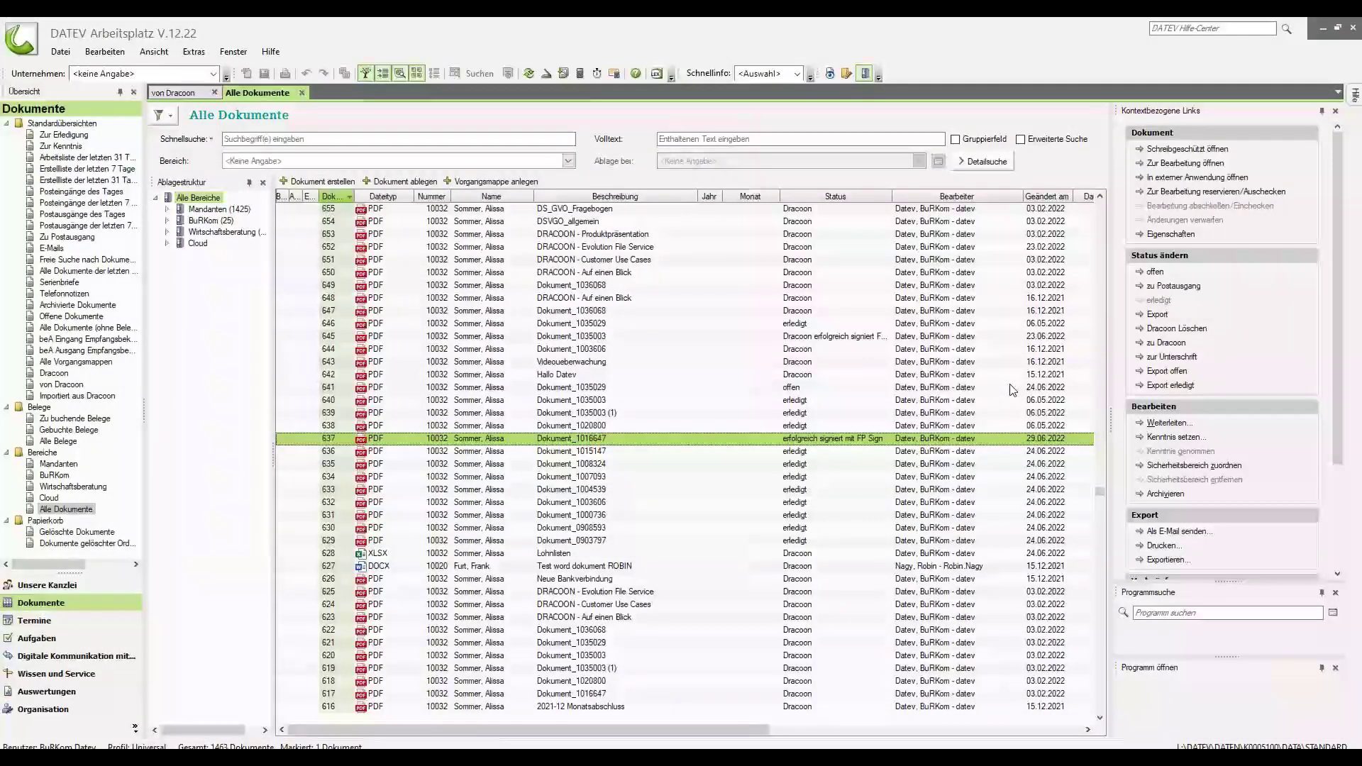
Select document 641, Dokument_1035029, and bring up its context menu.
left_click(561, 388)
right_click(559, 386)
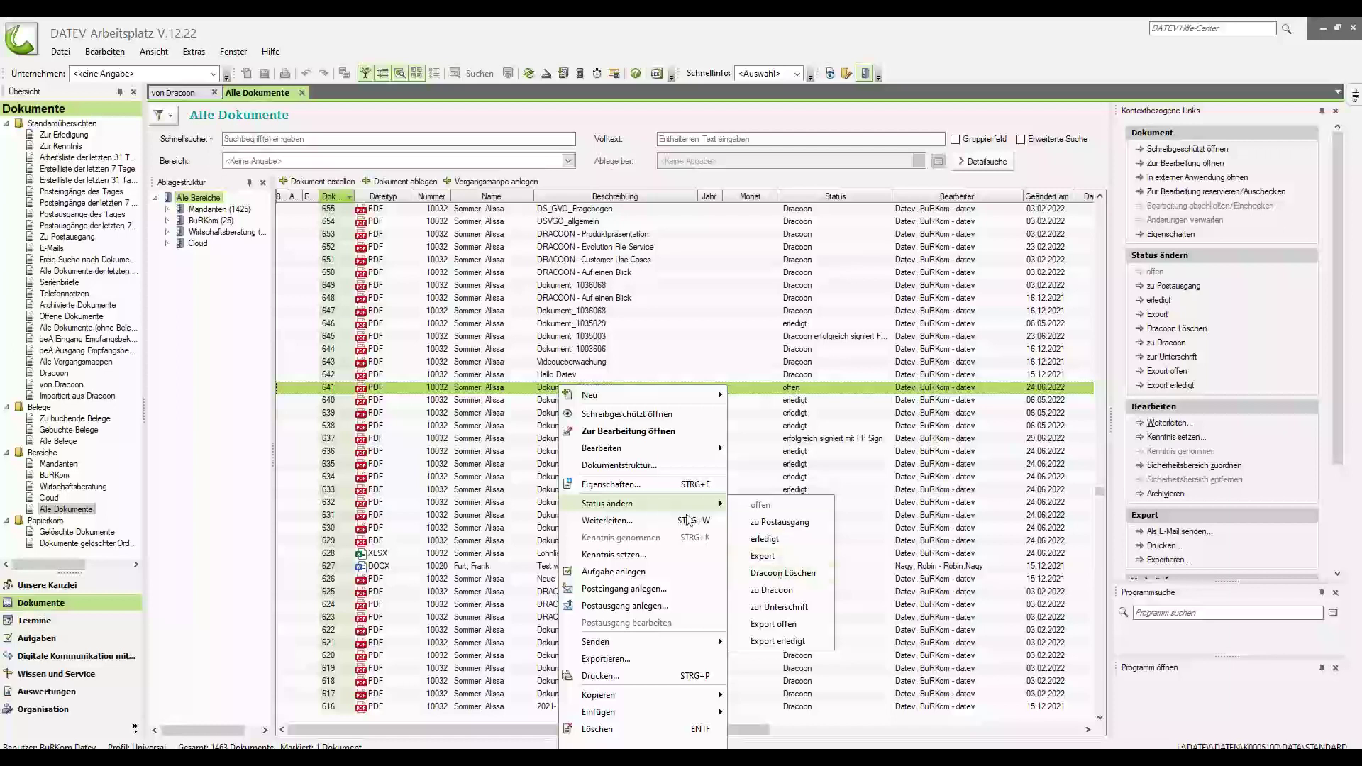
mouse_move(643, 649)
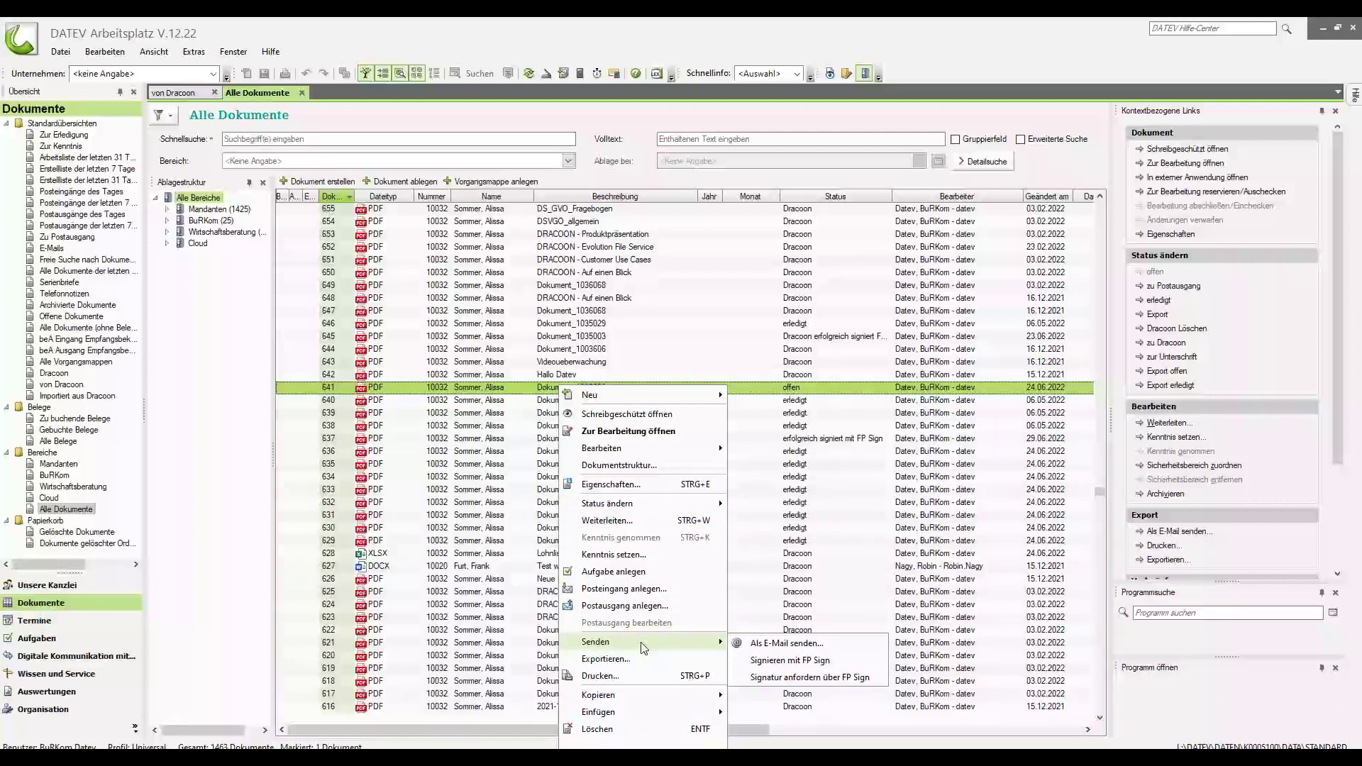
Request FP Sign signatures on Dokument_1035029 with the office colleague and the client as recipients.
left_click(813, 679)
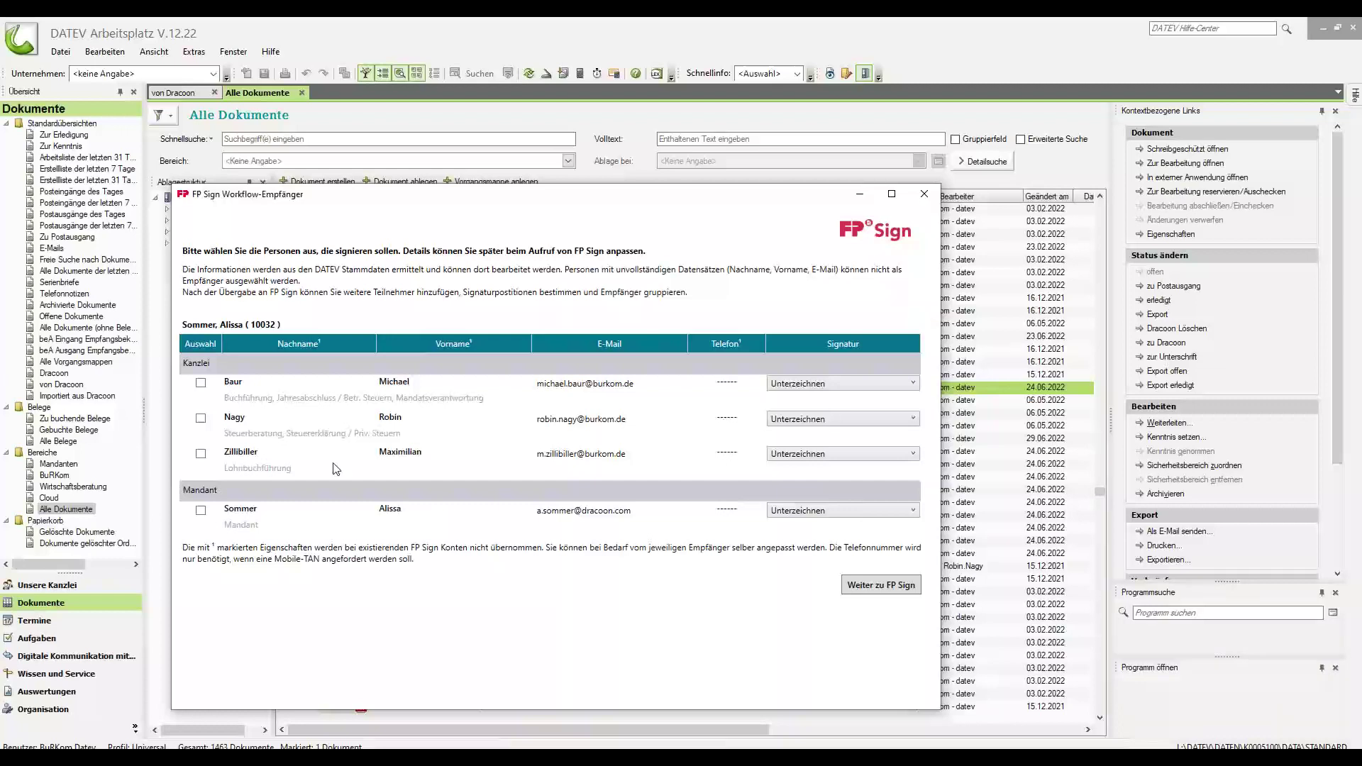
left_click(201, 384)
left_click(201, 510)
left_click(877, 589)
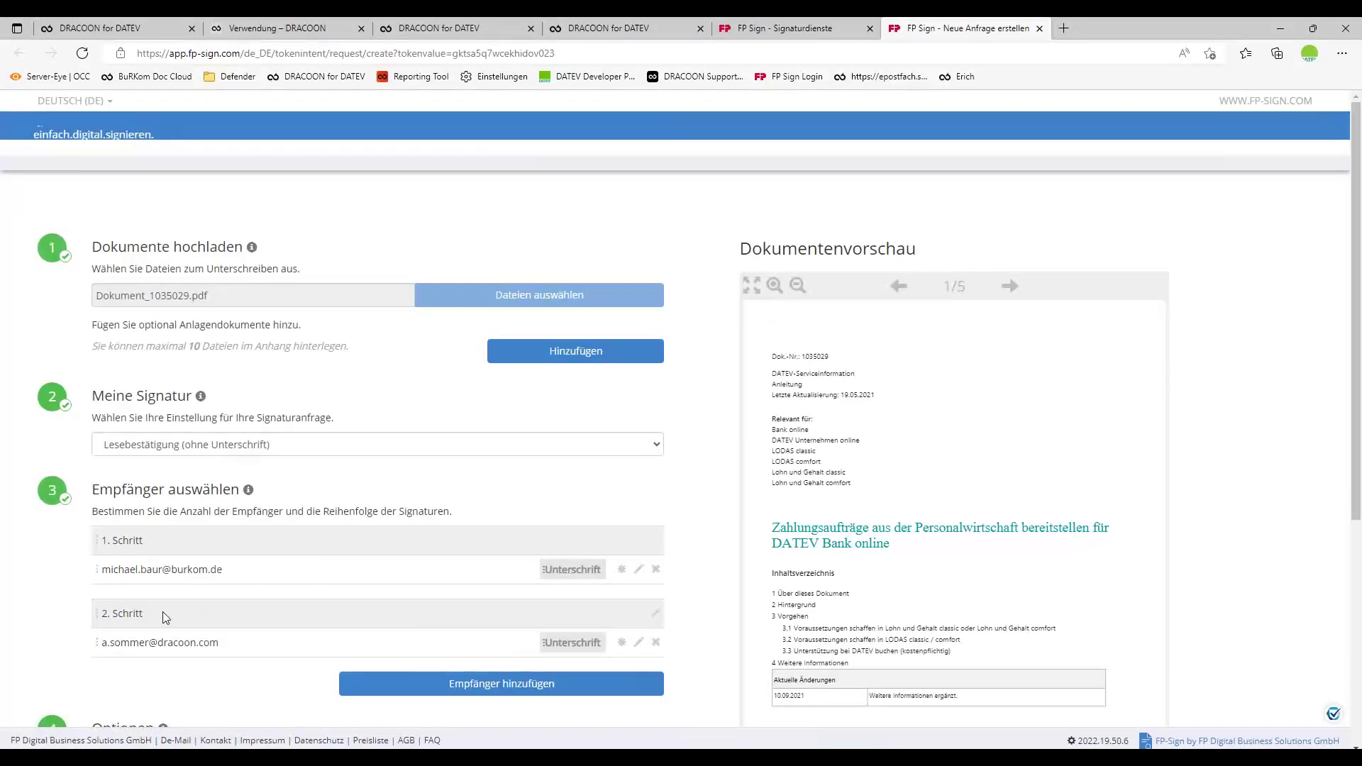
Place signature fields for both recipients at the top right of page 1.
left_click(547, 571)
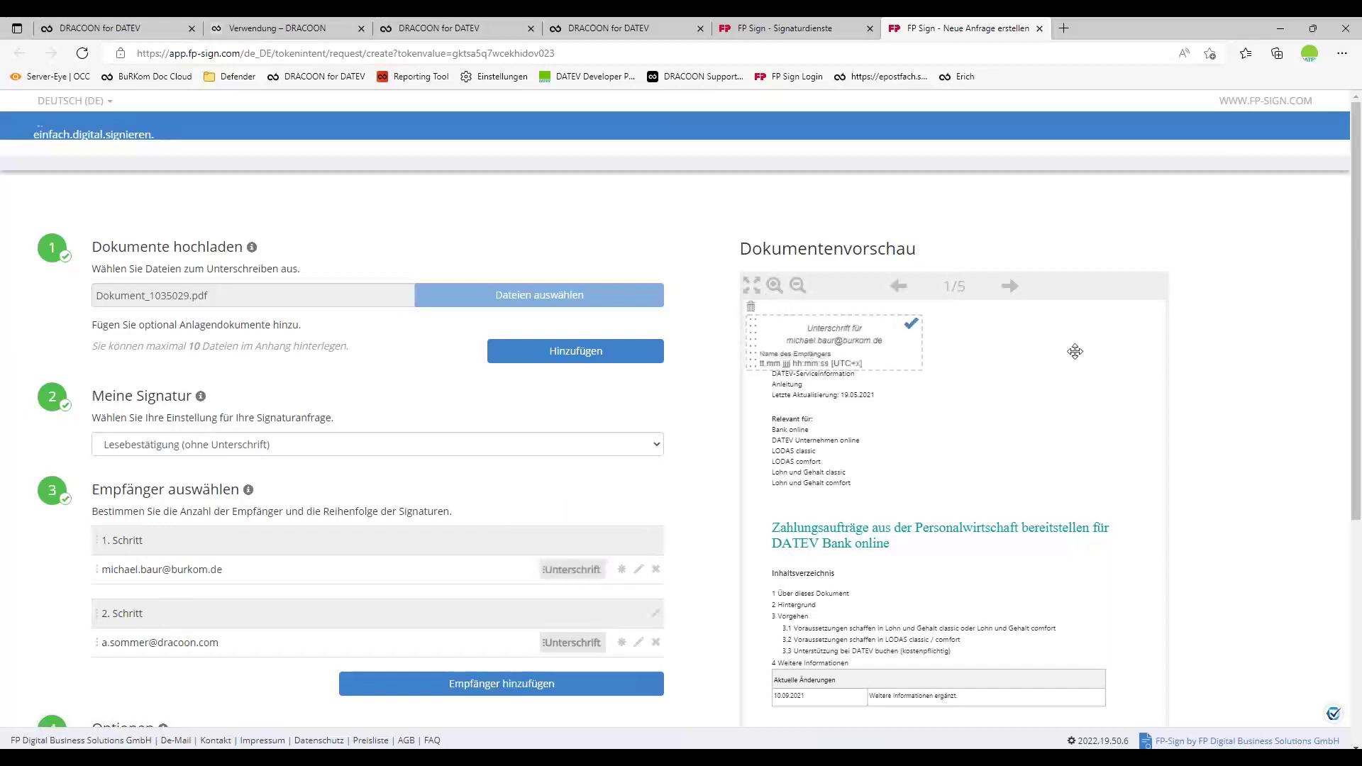
left_click_drag(830, 342, 1058, 360)
left_click(567, 642)
left_click_drag(1045, 443, 1043, 446)
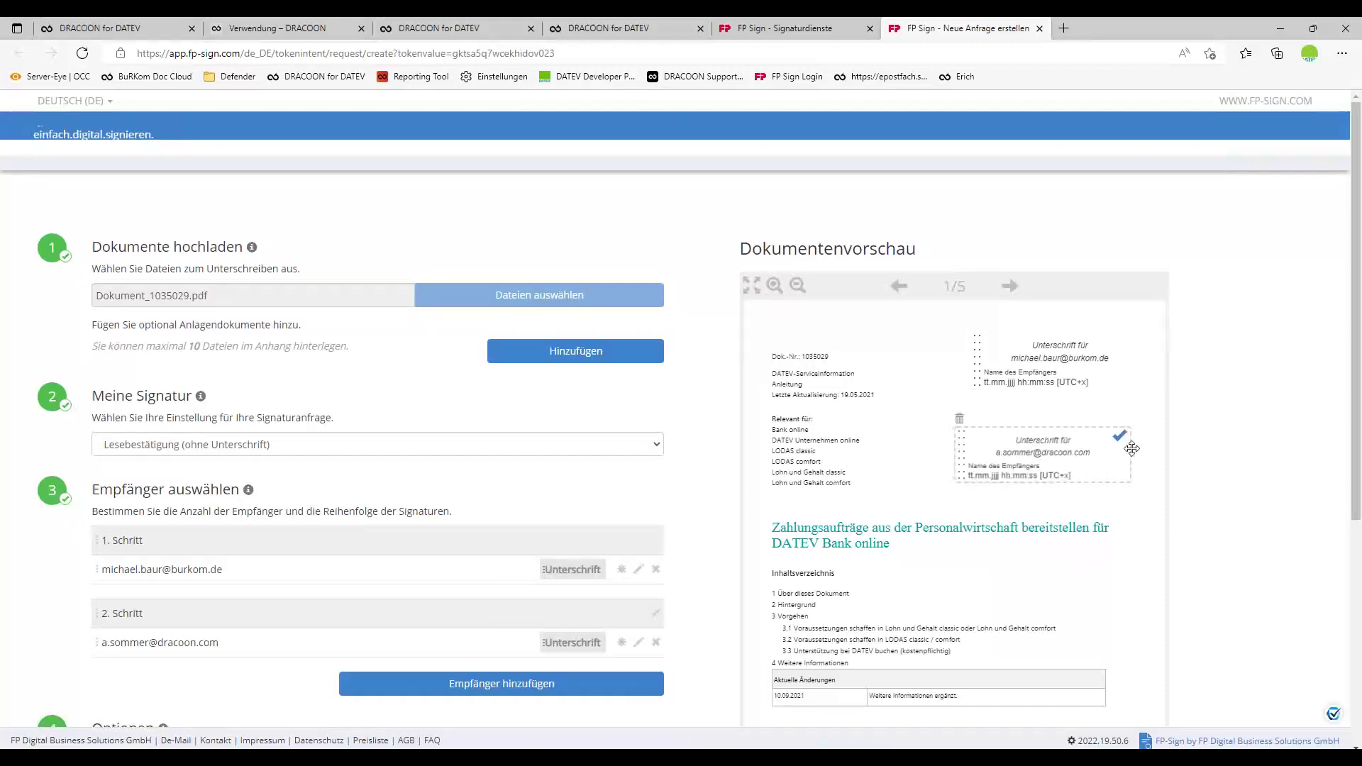
Add the first recipient's field on page 2 near '3 Vorgehen' and submit the request.
left_click(1009, 285)
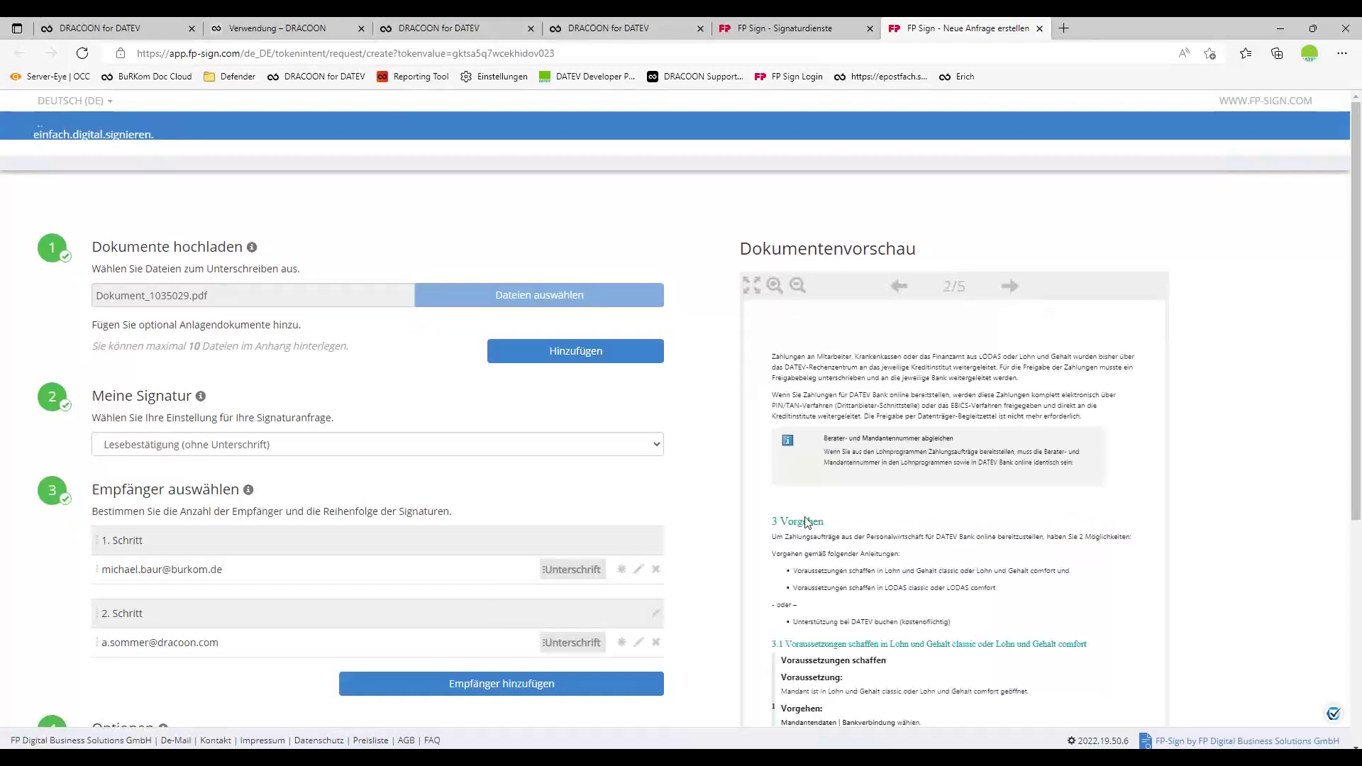
left_click(551, 570)
mouse_move(830, 344)
left_mouse_down()
mouse_move(1025, 547)
mouse_move(1101, 503)
left_mouse_up()
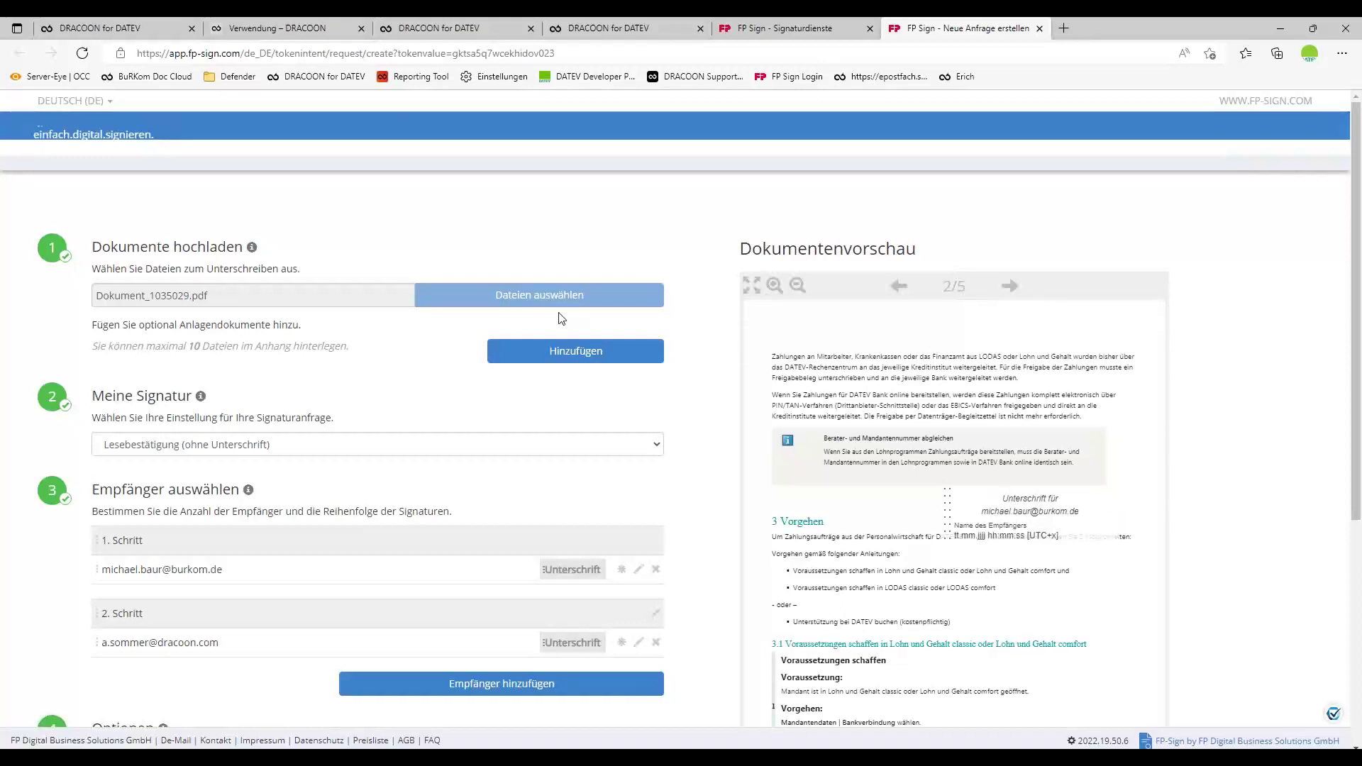
scroll(550, 426, "down", 5)
left_click(473, 652)
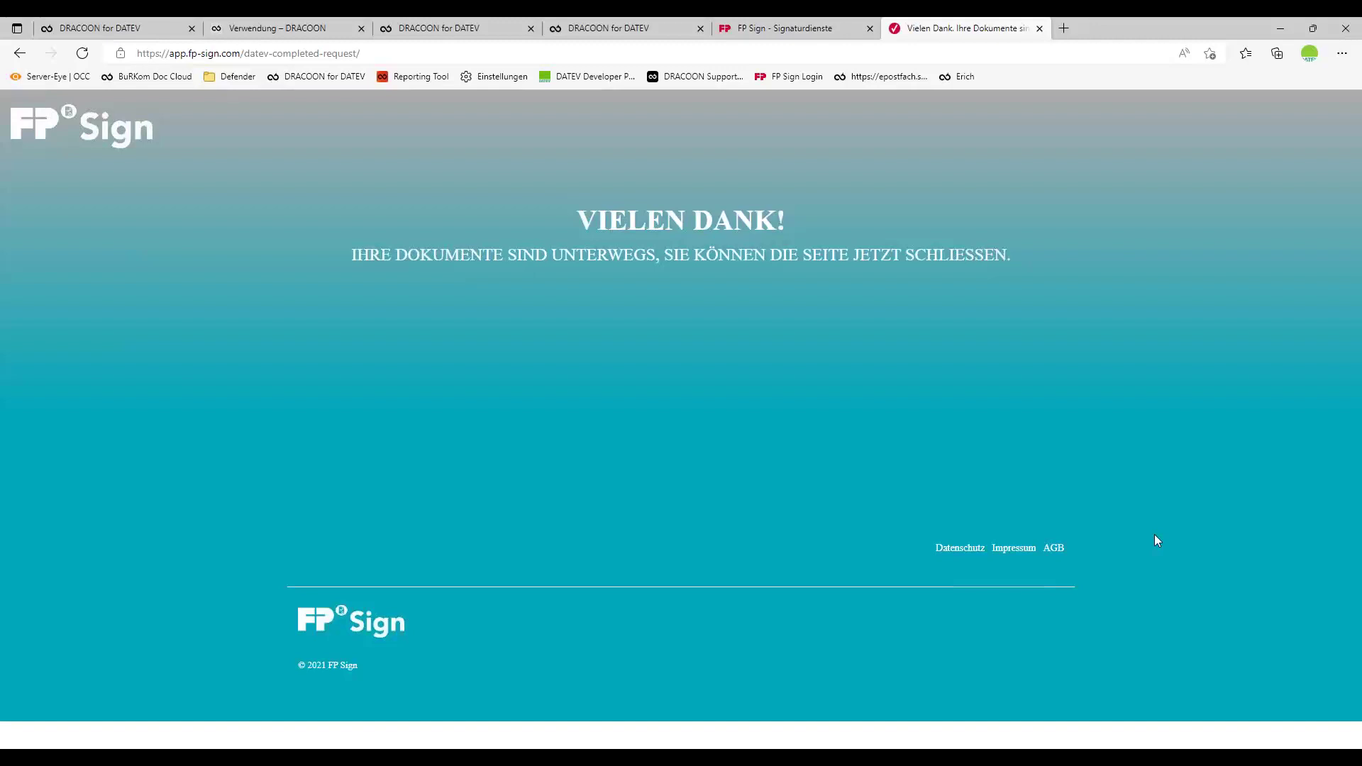
left_click(135, 28)
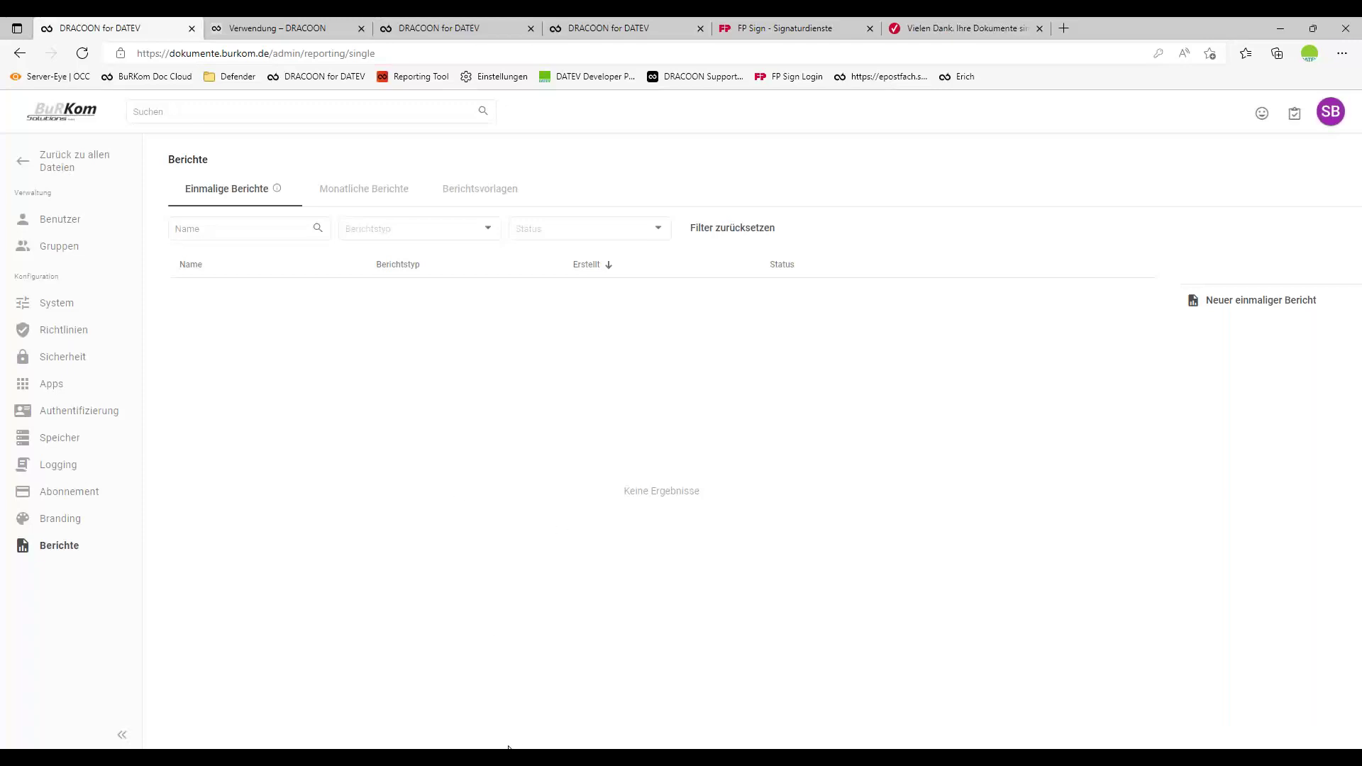
Bring the DATEV Arbeitsplatz window back to the front from the taskbar.
left_click(858, 756)
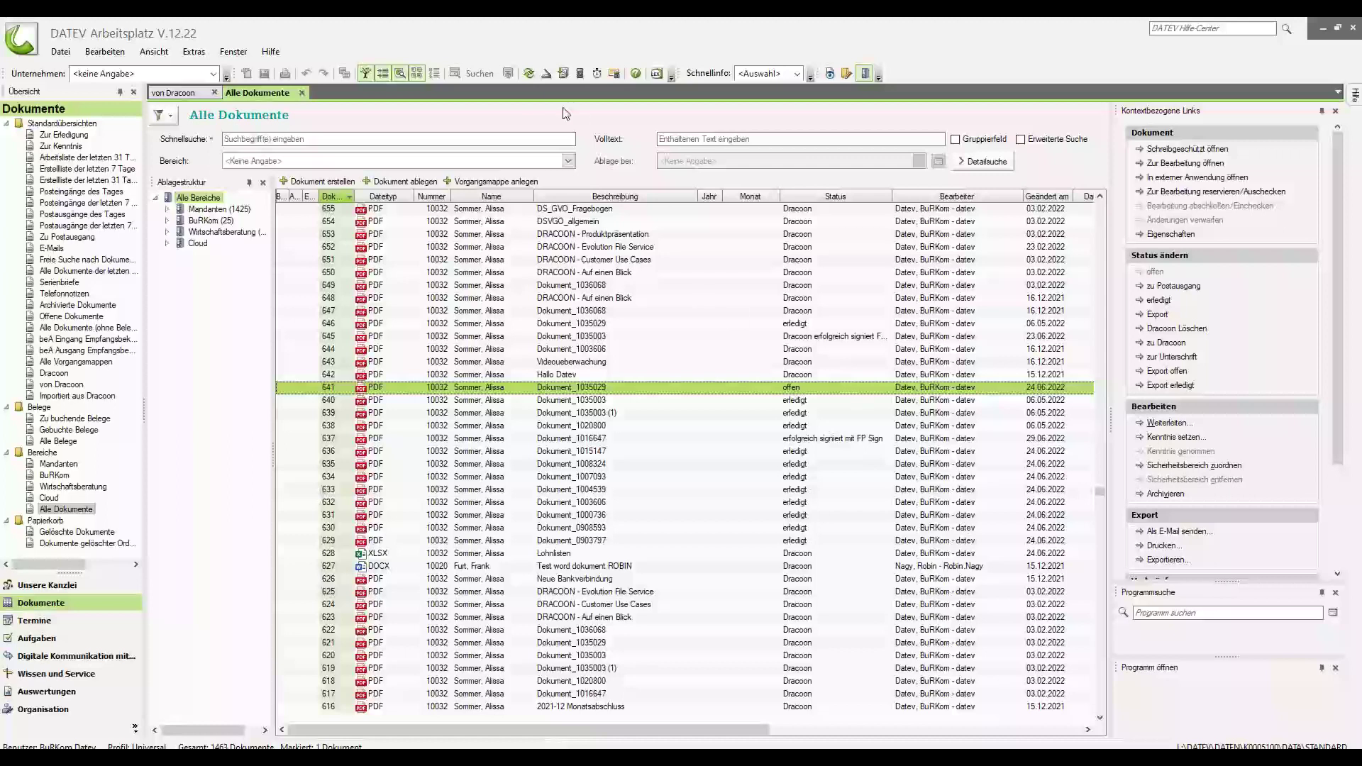
Reload the DATEV list, select the newest document 1474, and switch to DRACOON in Edge.
left_click(526, 75)
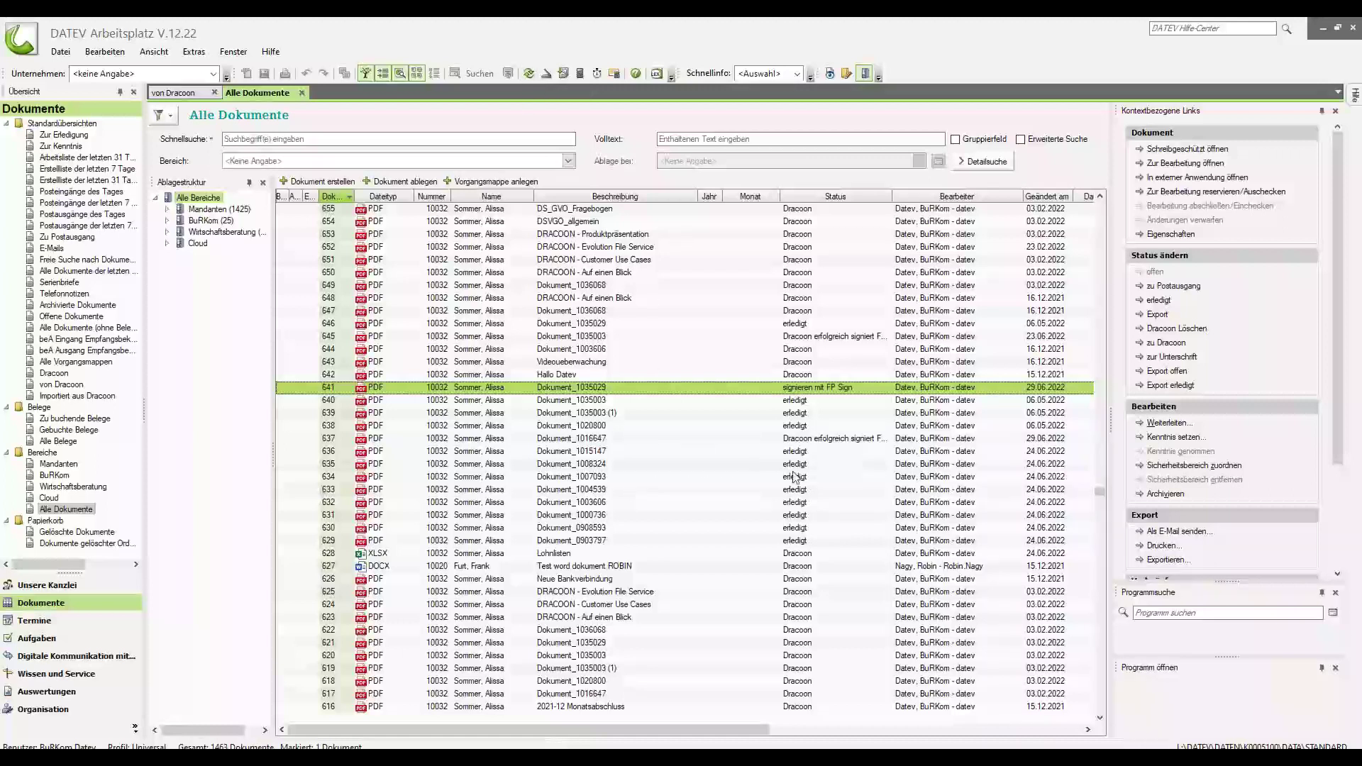
scroll(775, 482, "up", 6)
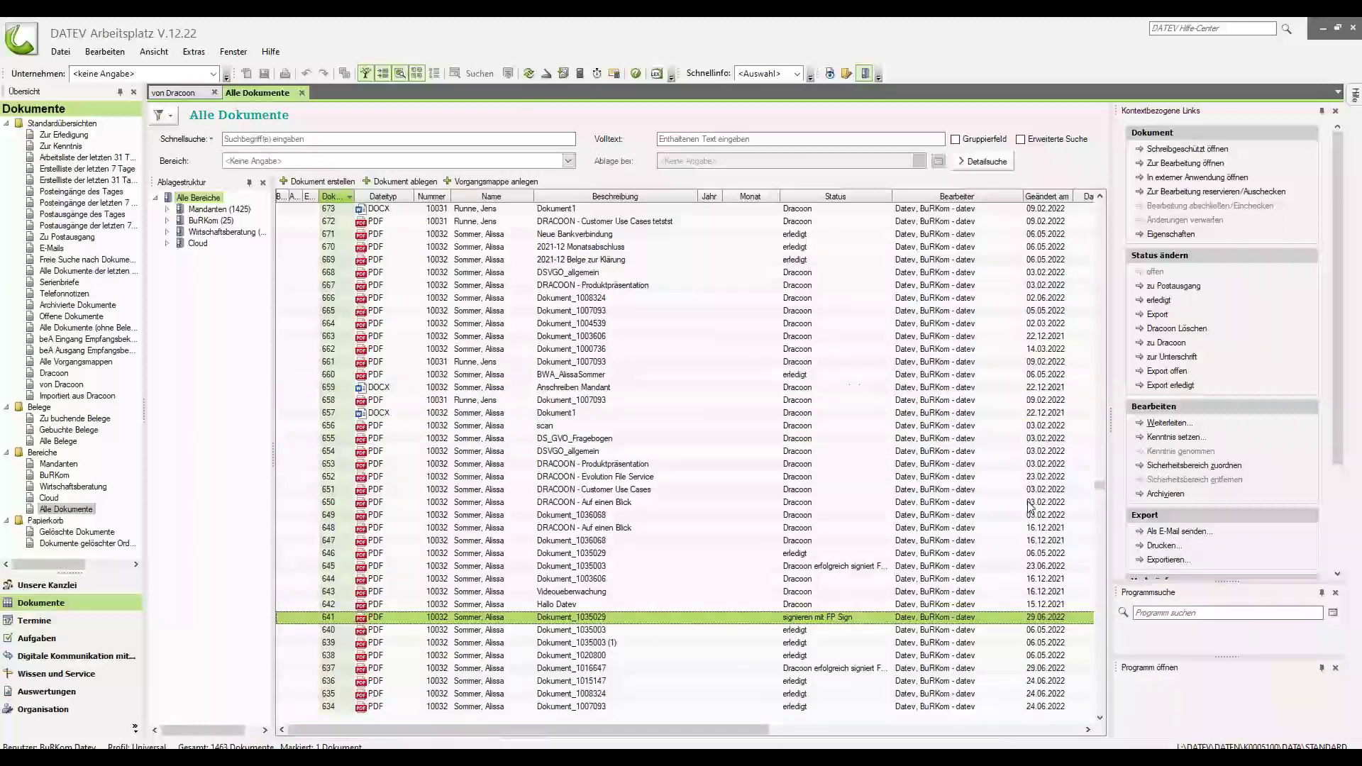
left_click_drag(1099, 483, 1099, 207)
left_click(516, 222)
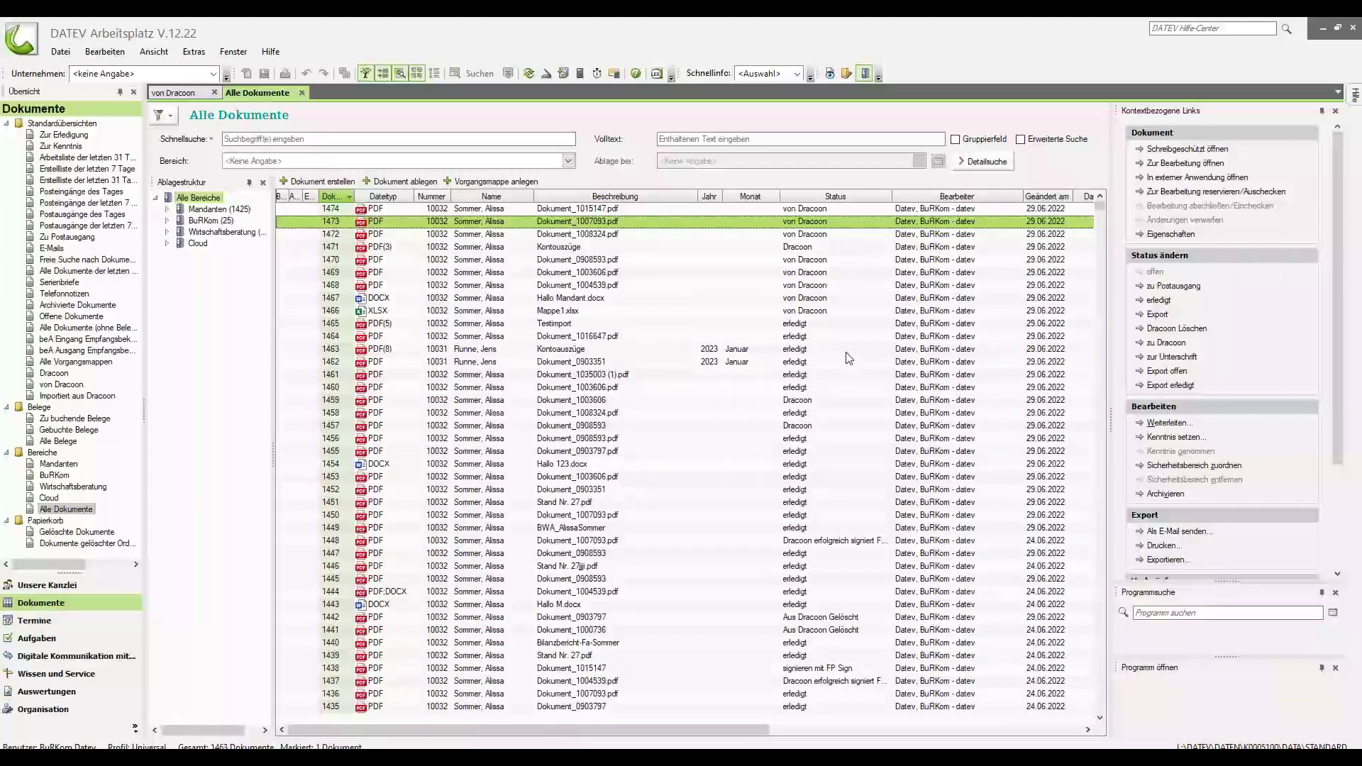
left_click(471, 209)
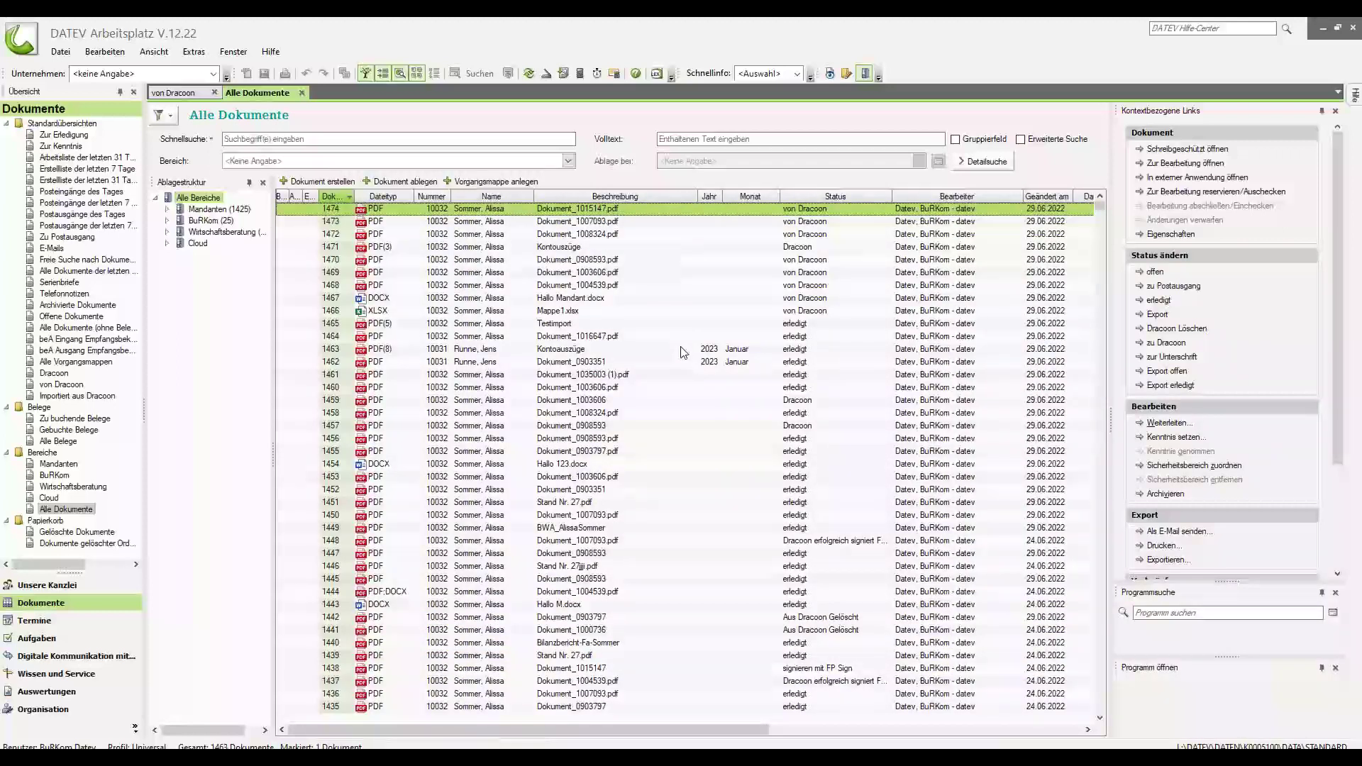
left_click(384, 757)
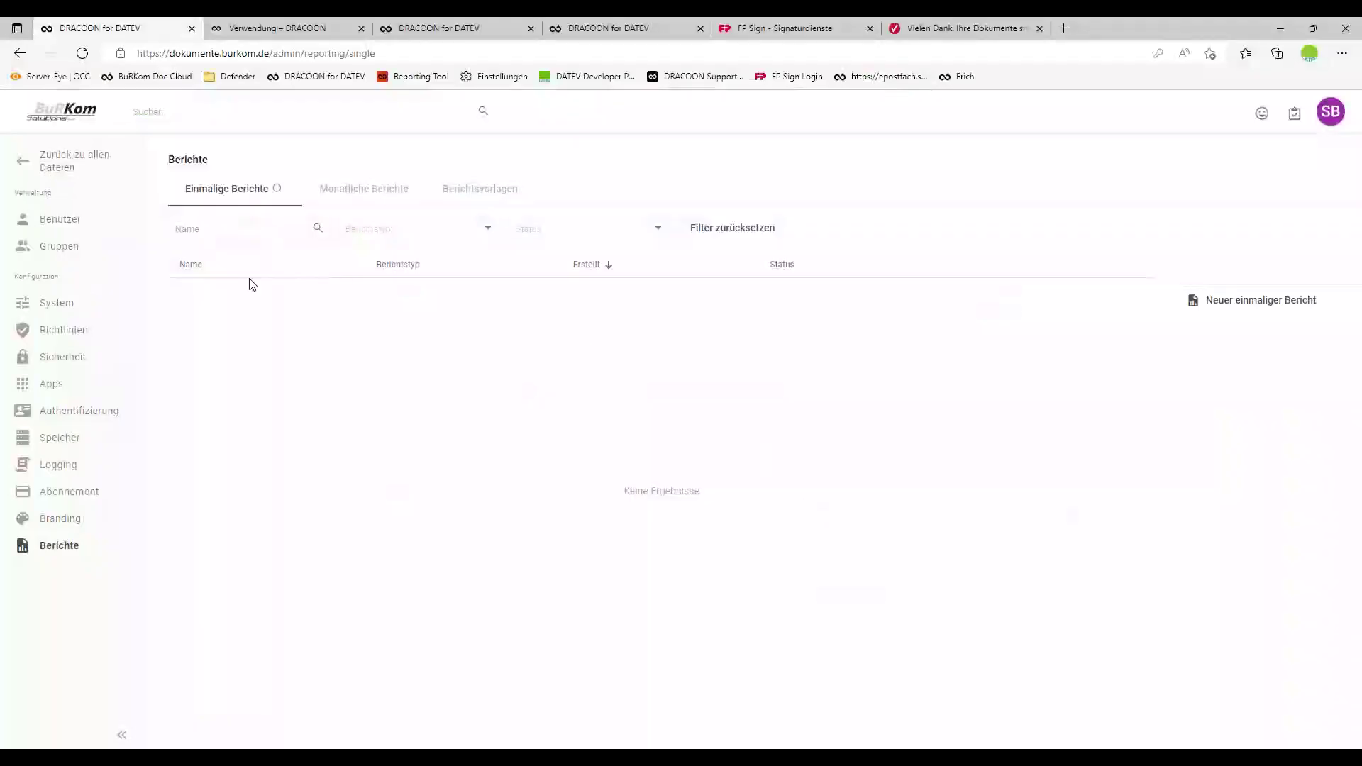
Navigate from all files into +Mandanten and open client 10032's data room.
left_click(75, 161)
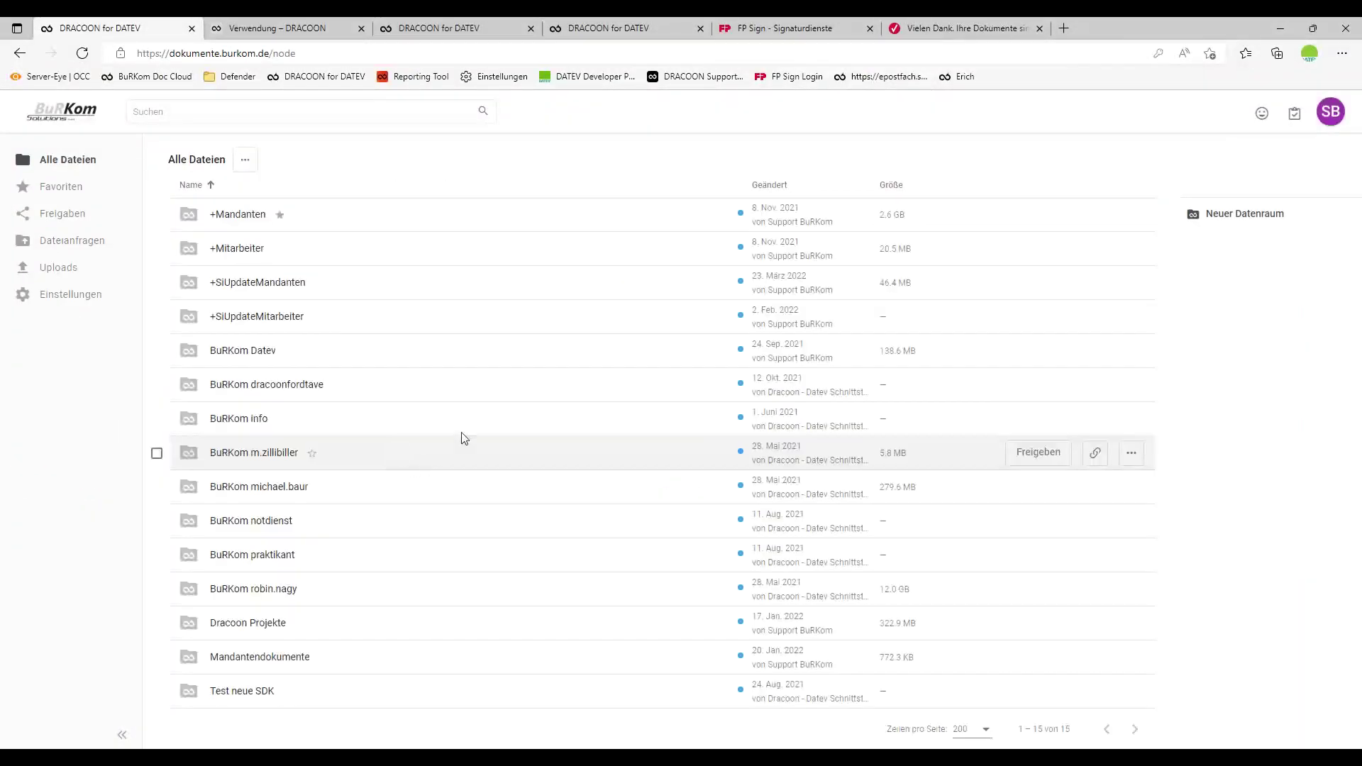
left_click(244, 231)
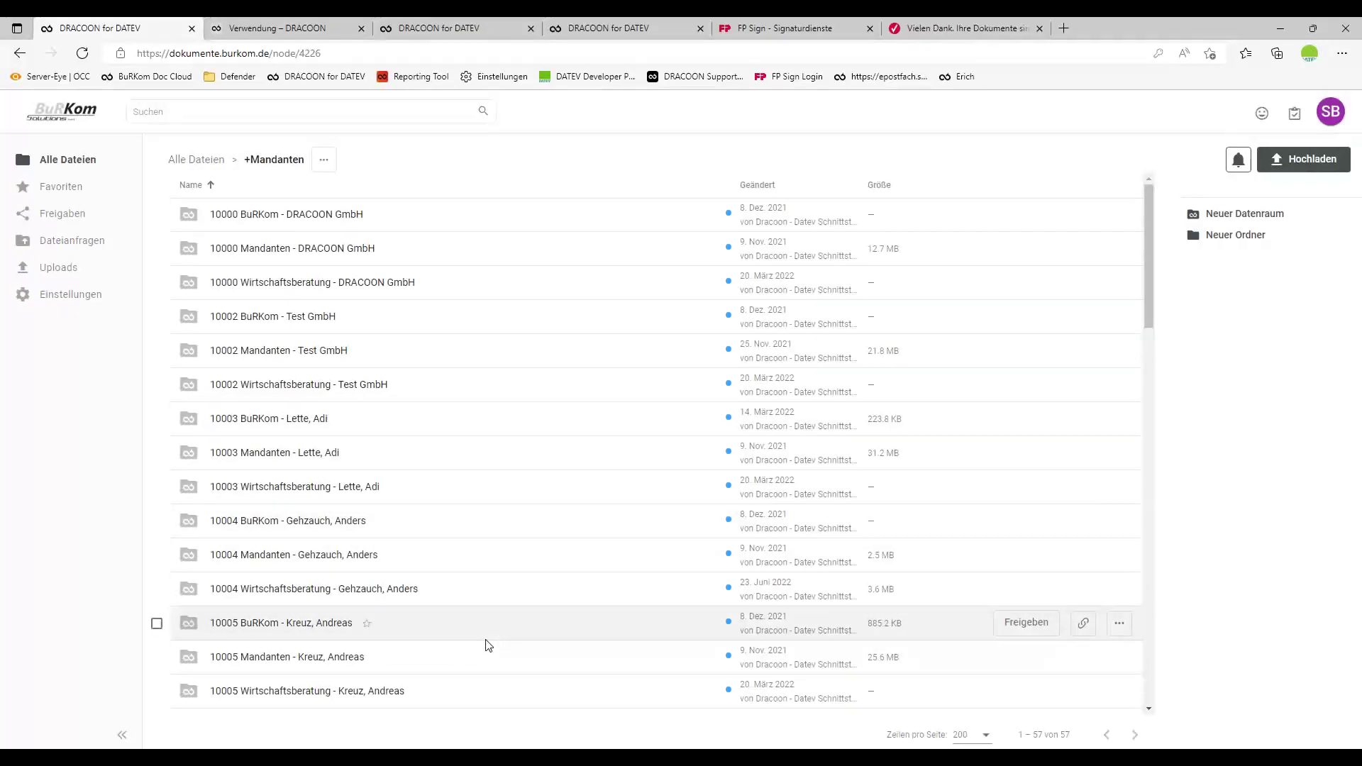
scroll(500, 640, "down", 20)
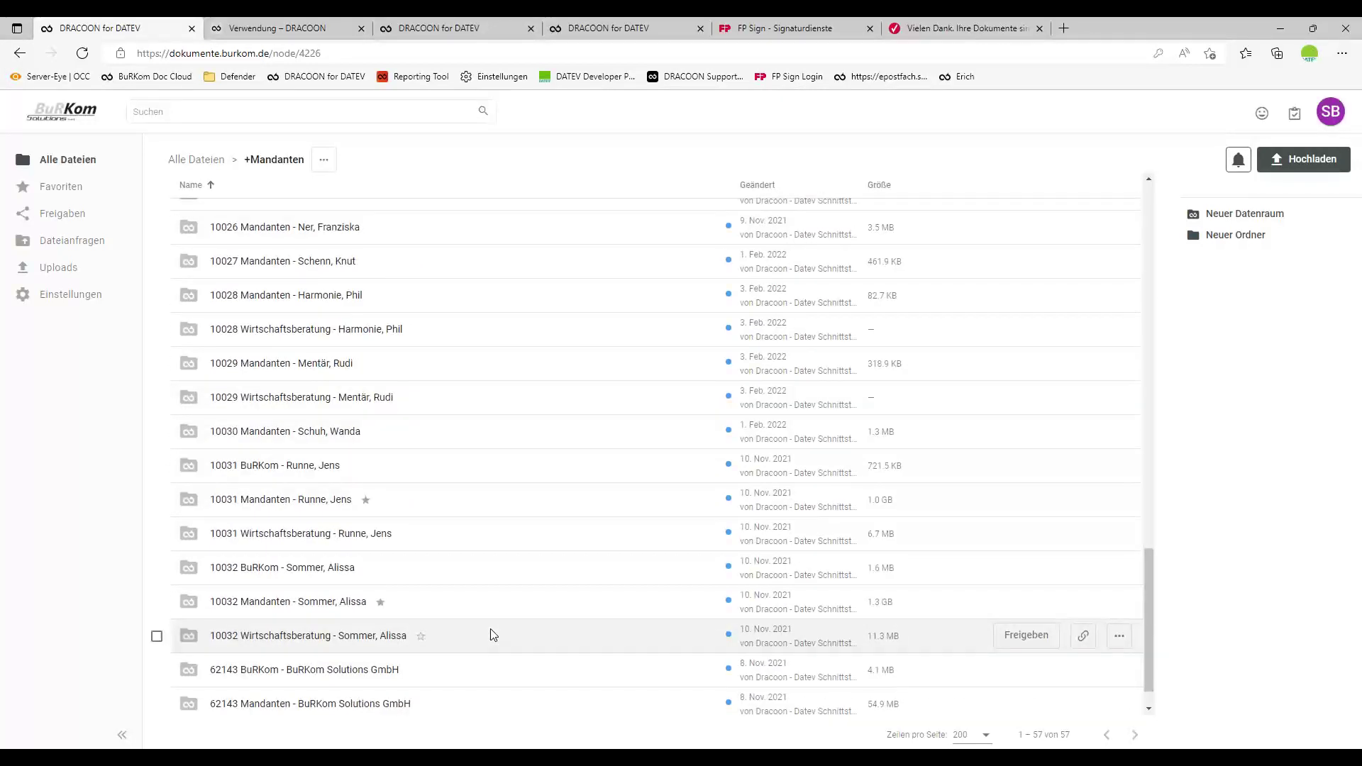
left_click(307, 601)
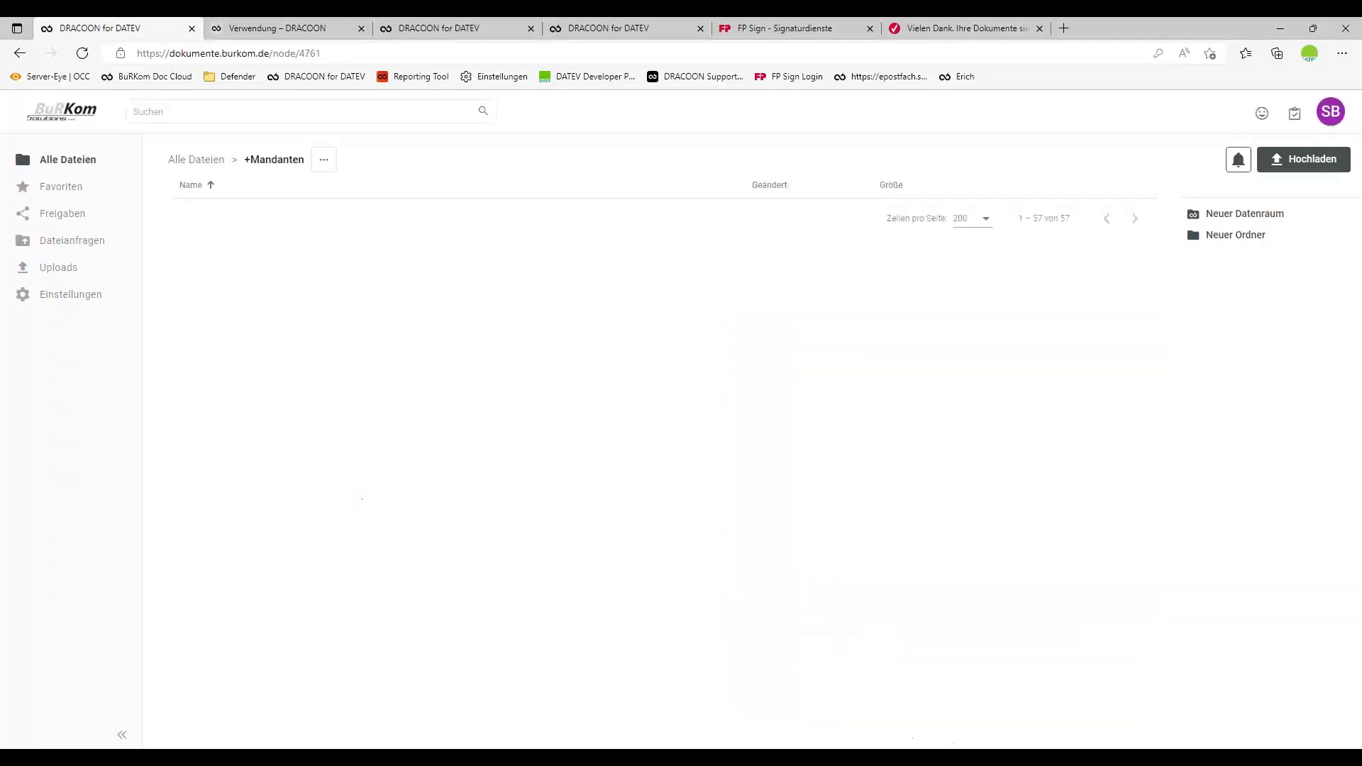
Start sharing the 10032 data room via Freigeben, then cancel the dialog.
left_click(514, 161)
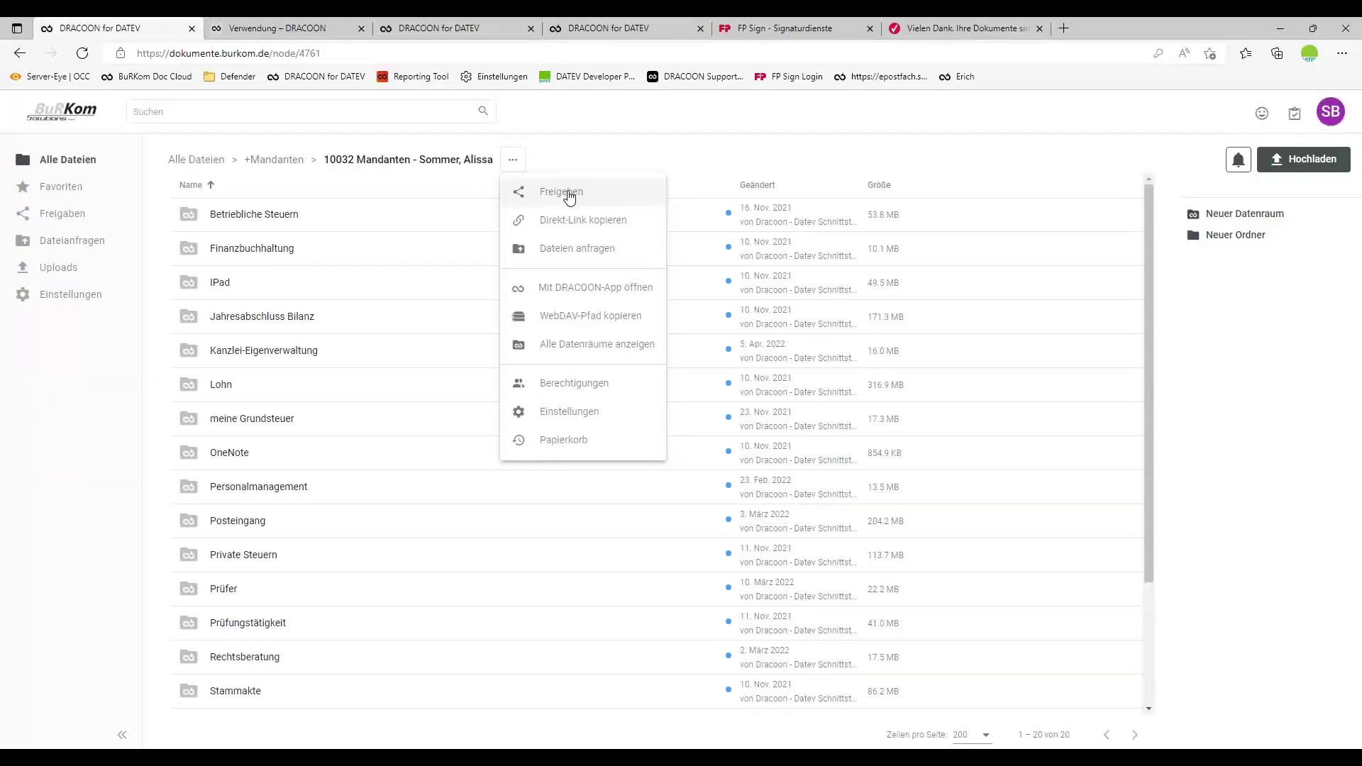
left_click(570, 196)
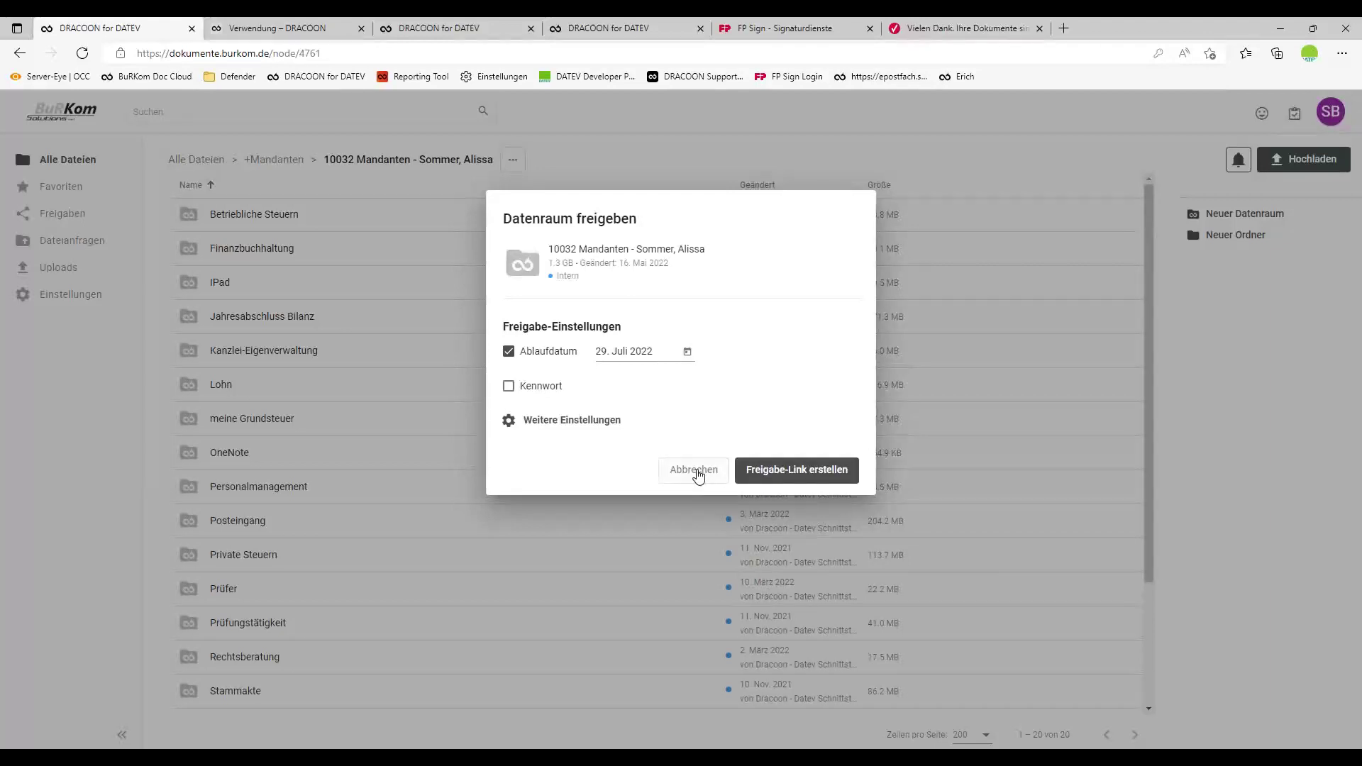
left_click(695, 471)
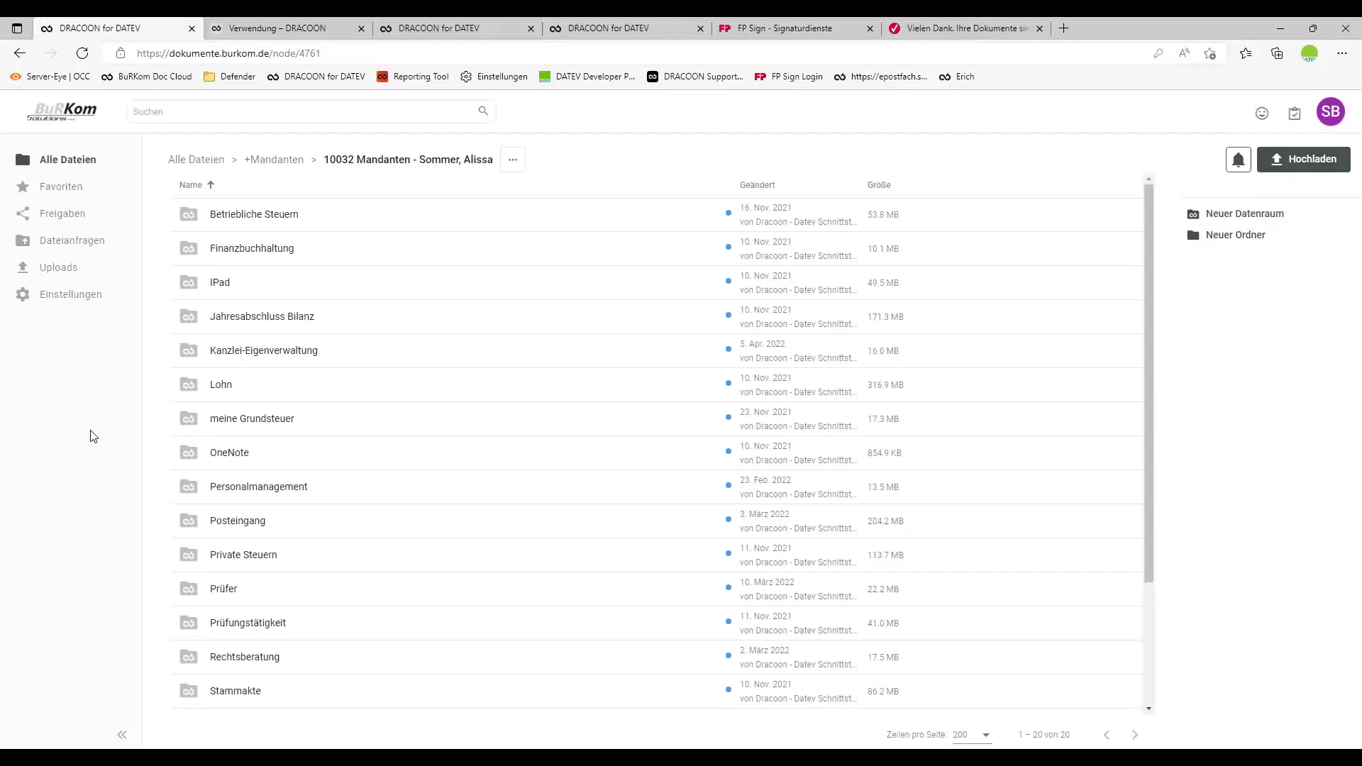
Set a user's Ablaufdatum to 31 July 2022, remove it again, and return to DATEV.
left_click(69, 297)
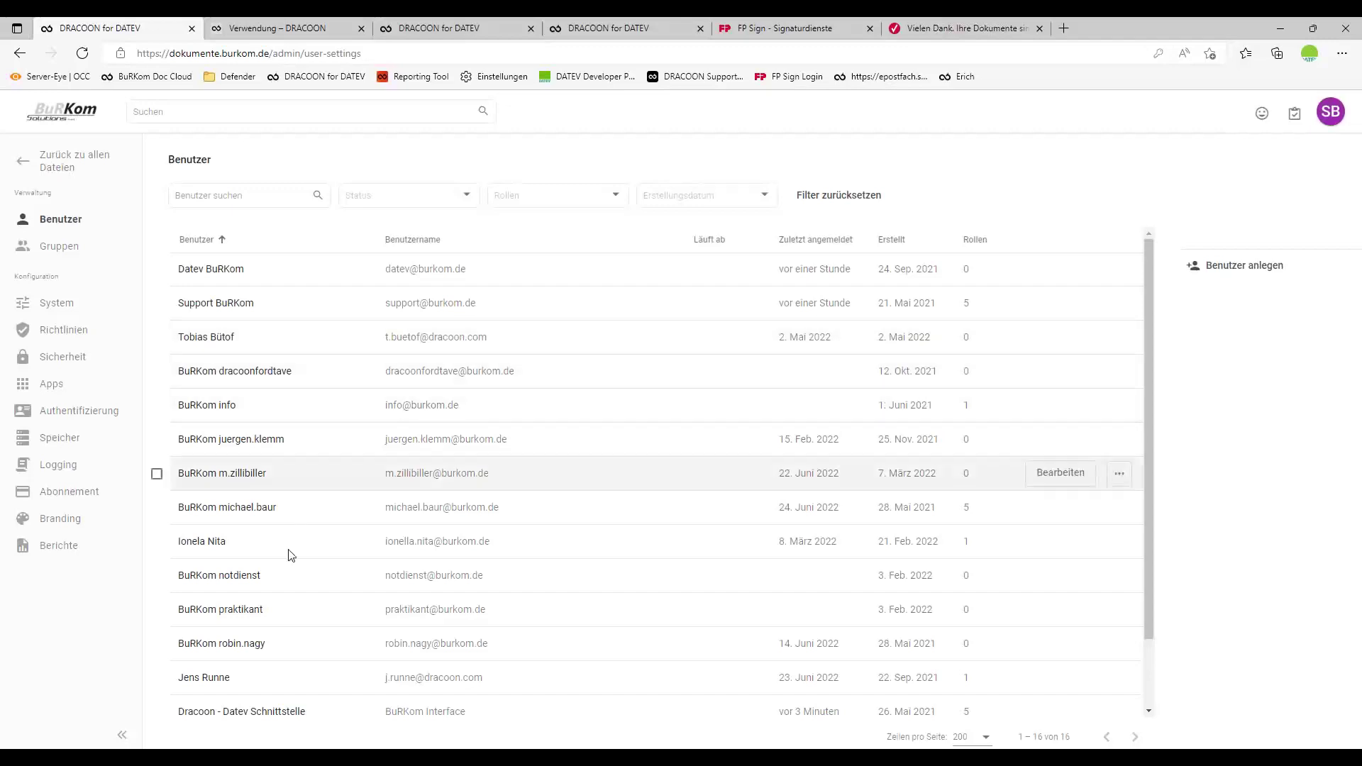
left_click(284, 680)
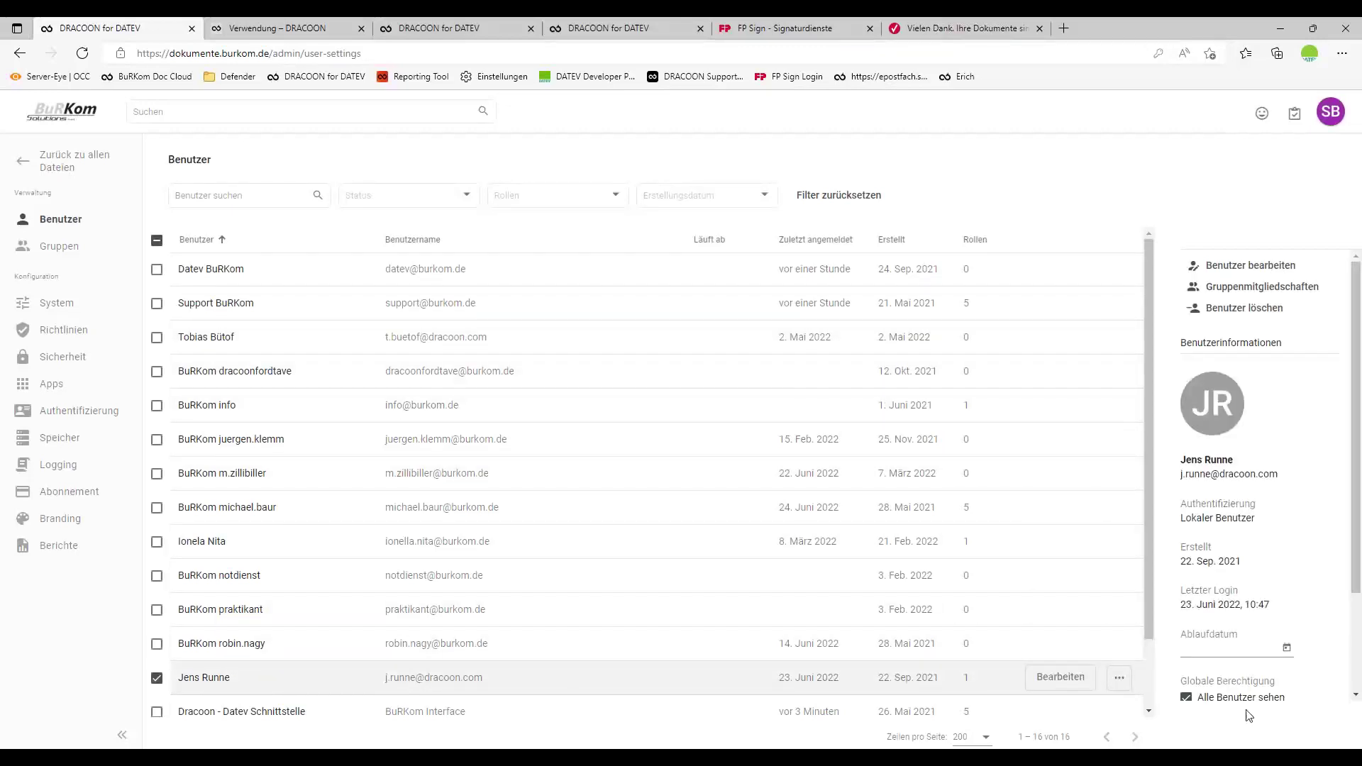
left_click(1287, 649)
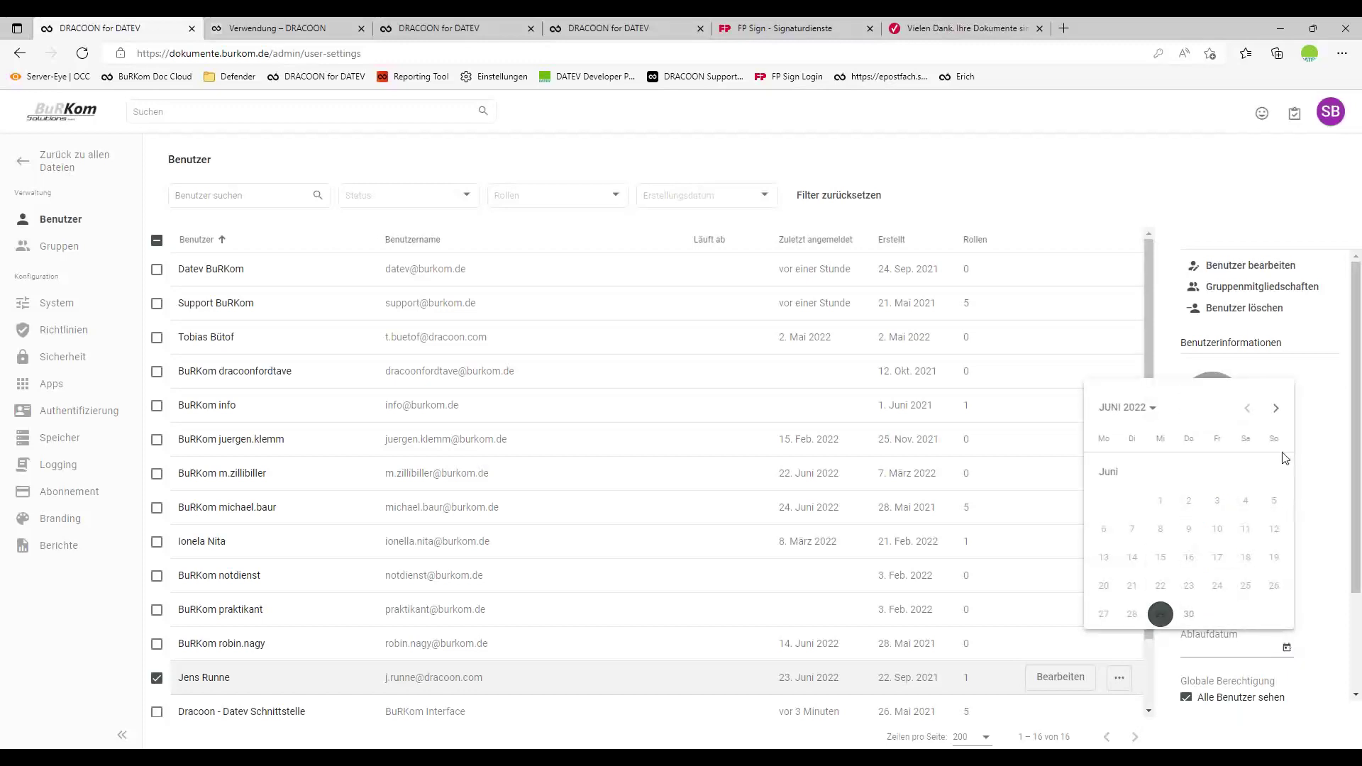
left_click(1273, 410)
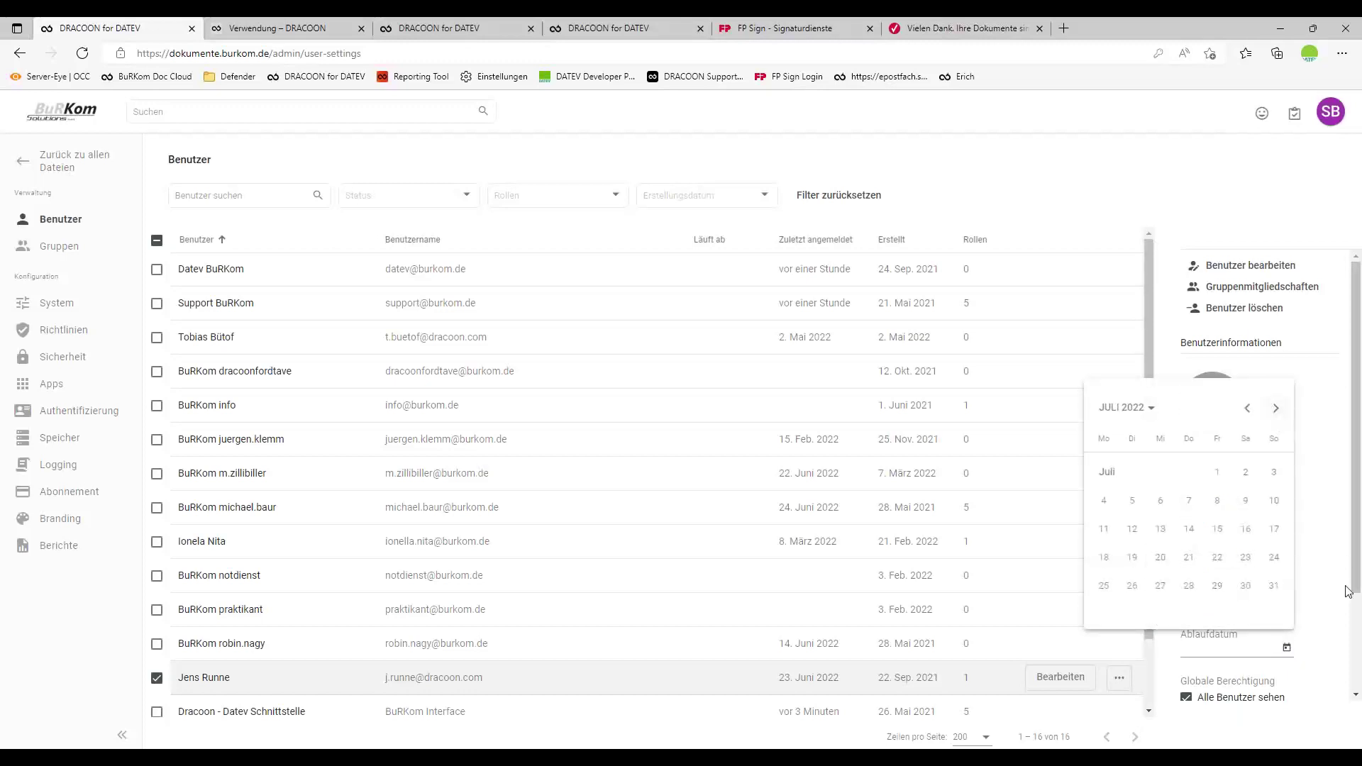
left_click(1274, 586)
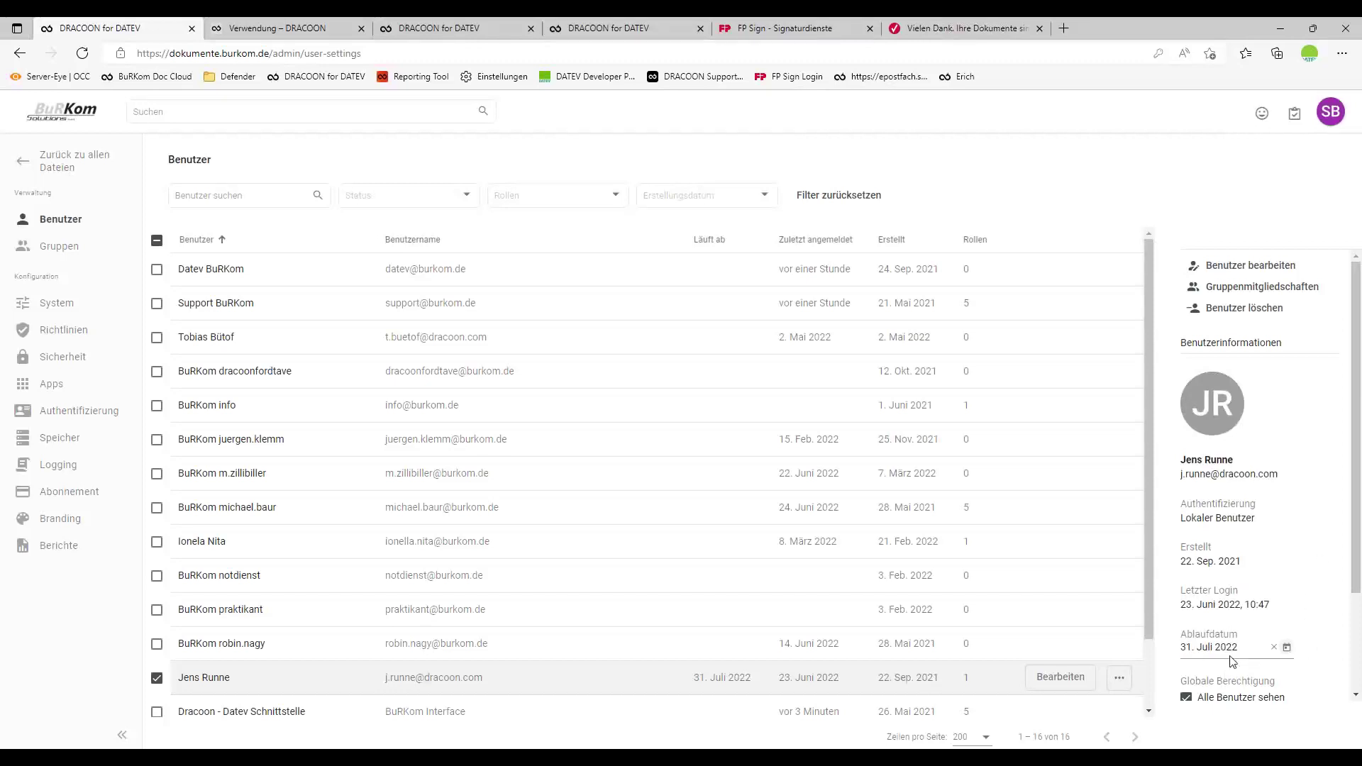
left_click(1276, 649)
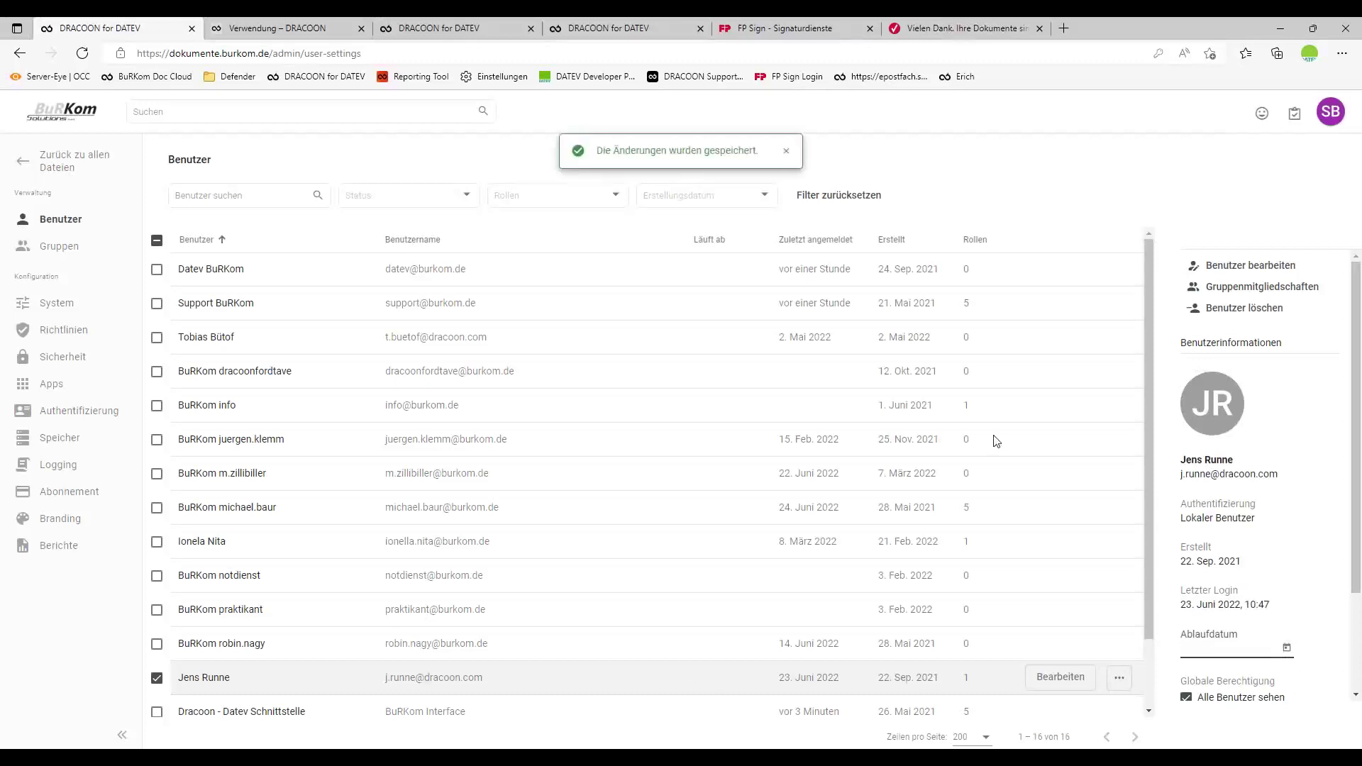
left_click(83, 163)
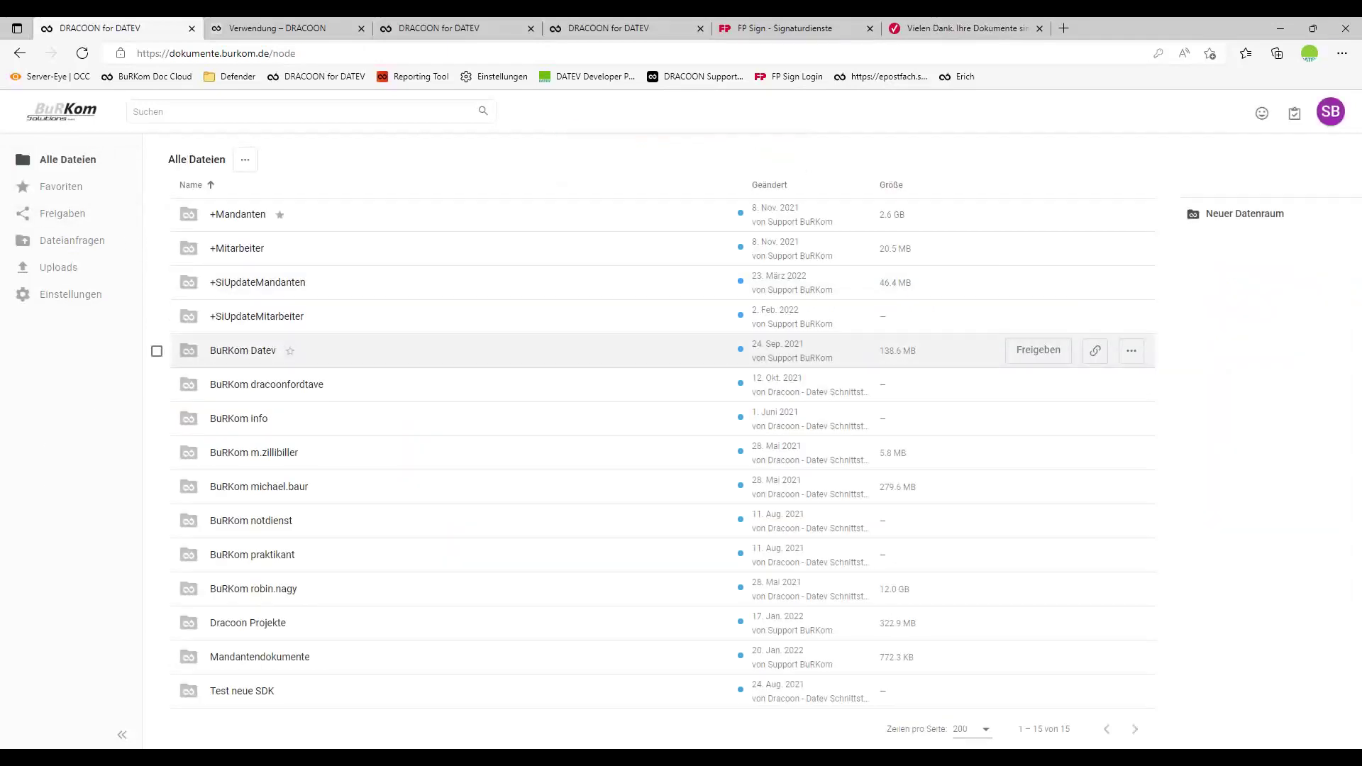
left_click(508, 740)
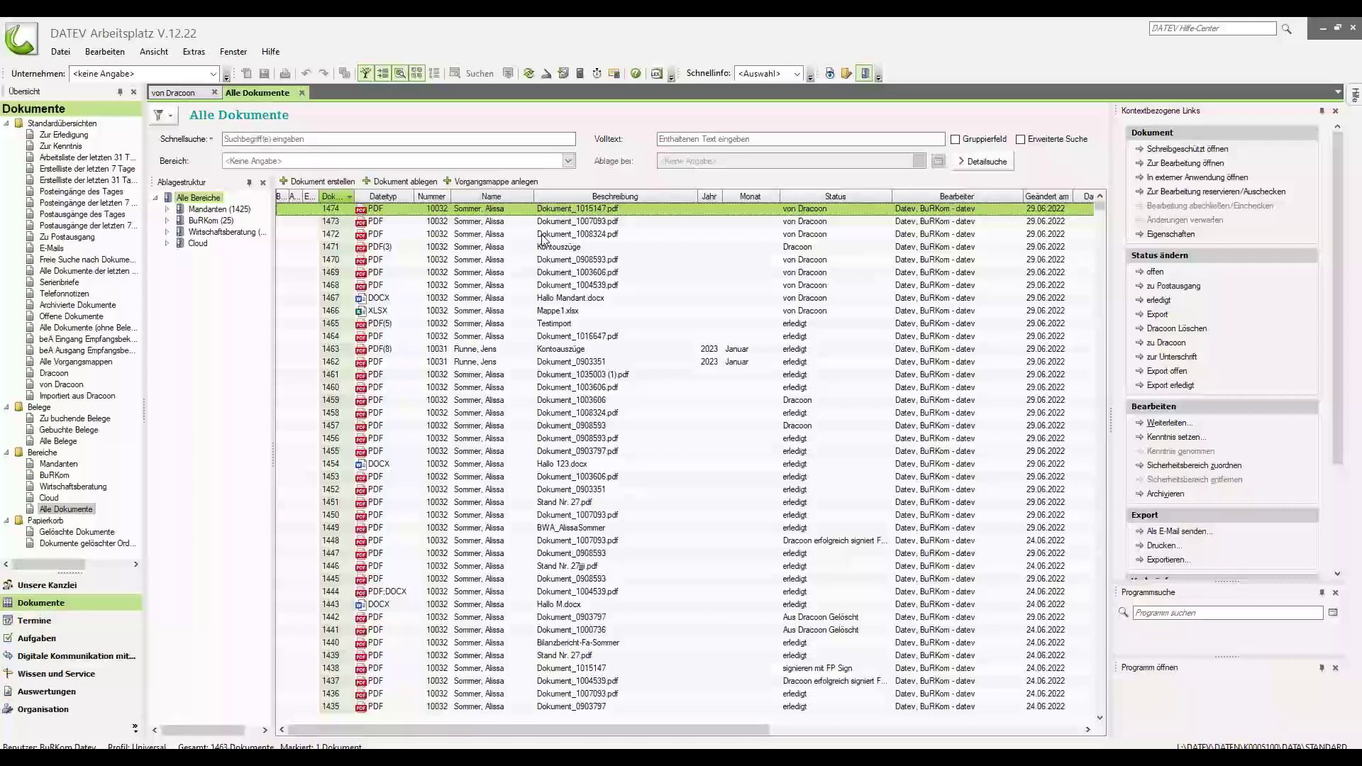
Select documents 1472–1474 and change their status to Dracoon Löschen.
left_click(542, 236, "shift")
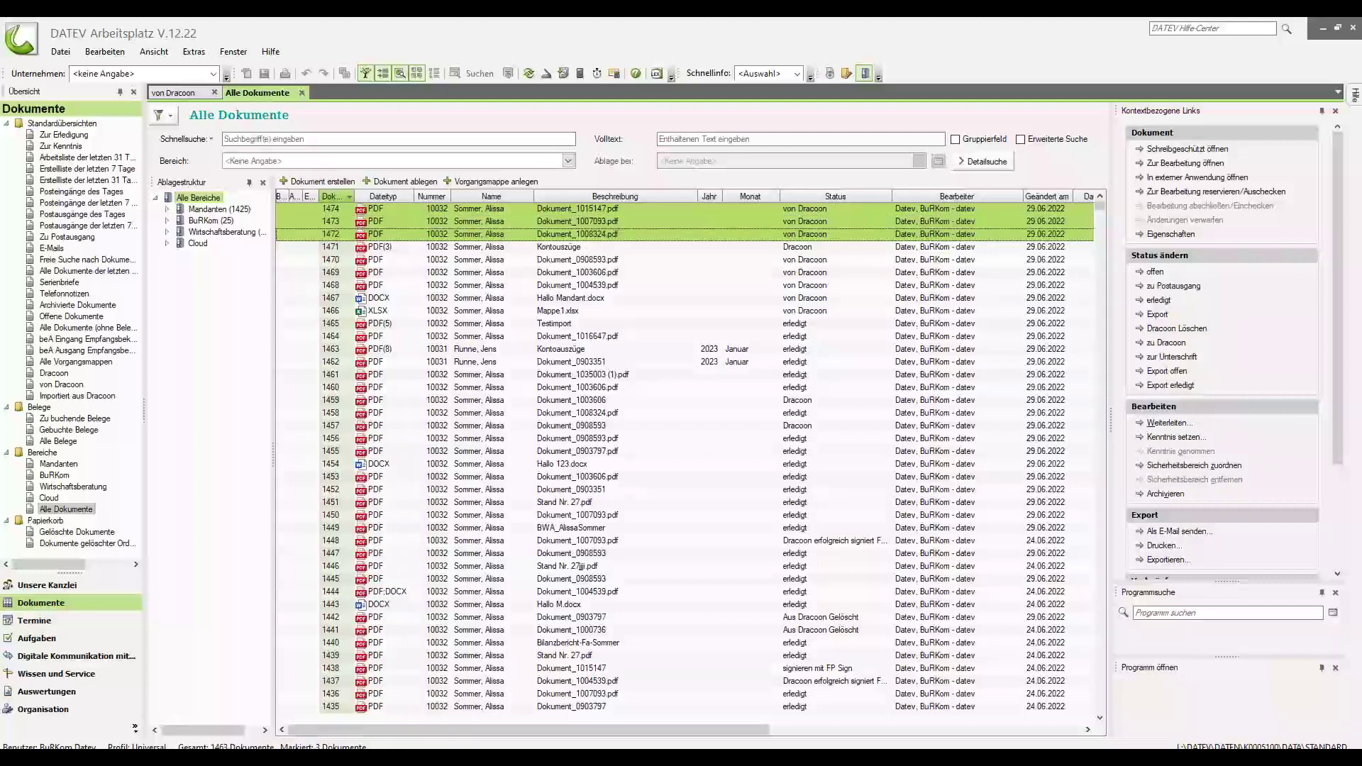
right_click(553, 221)
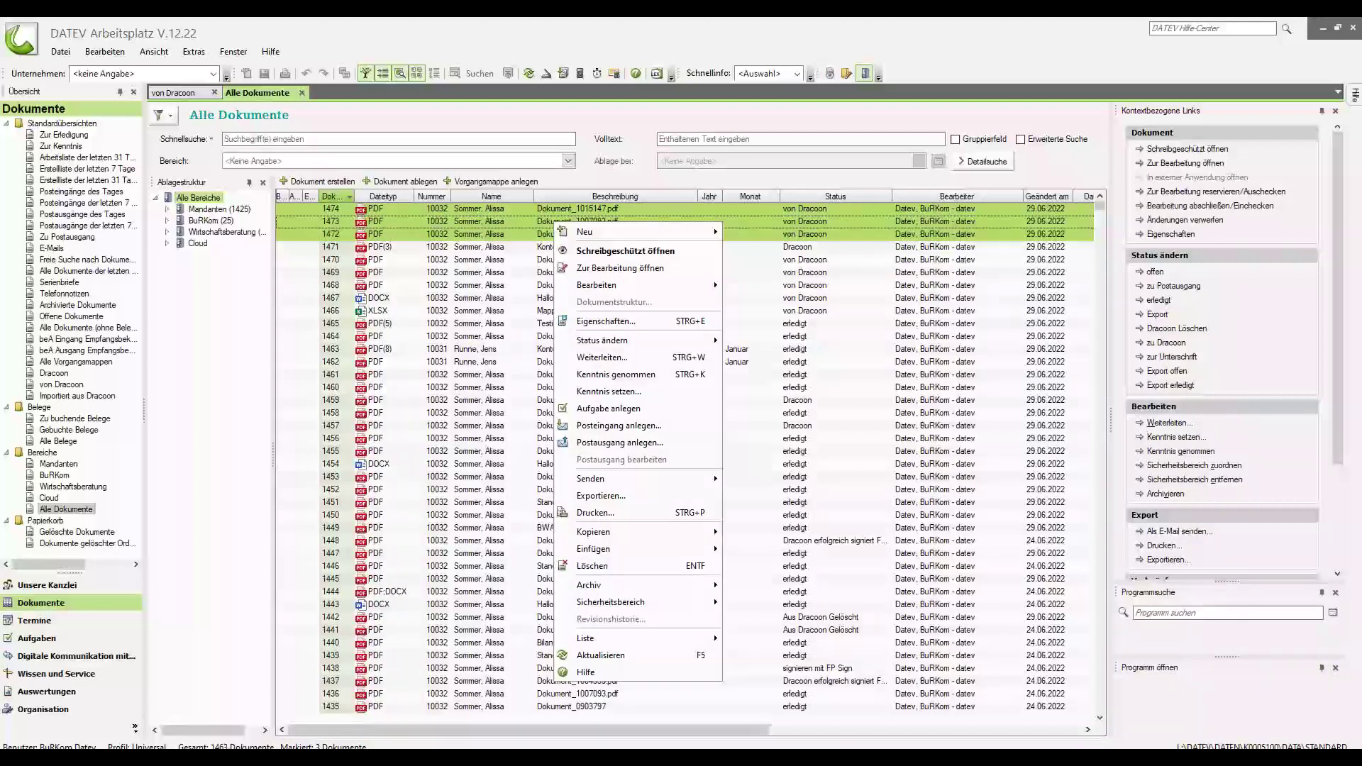
mouse_move(630, 341)
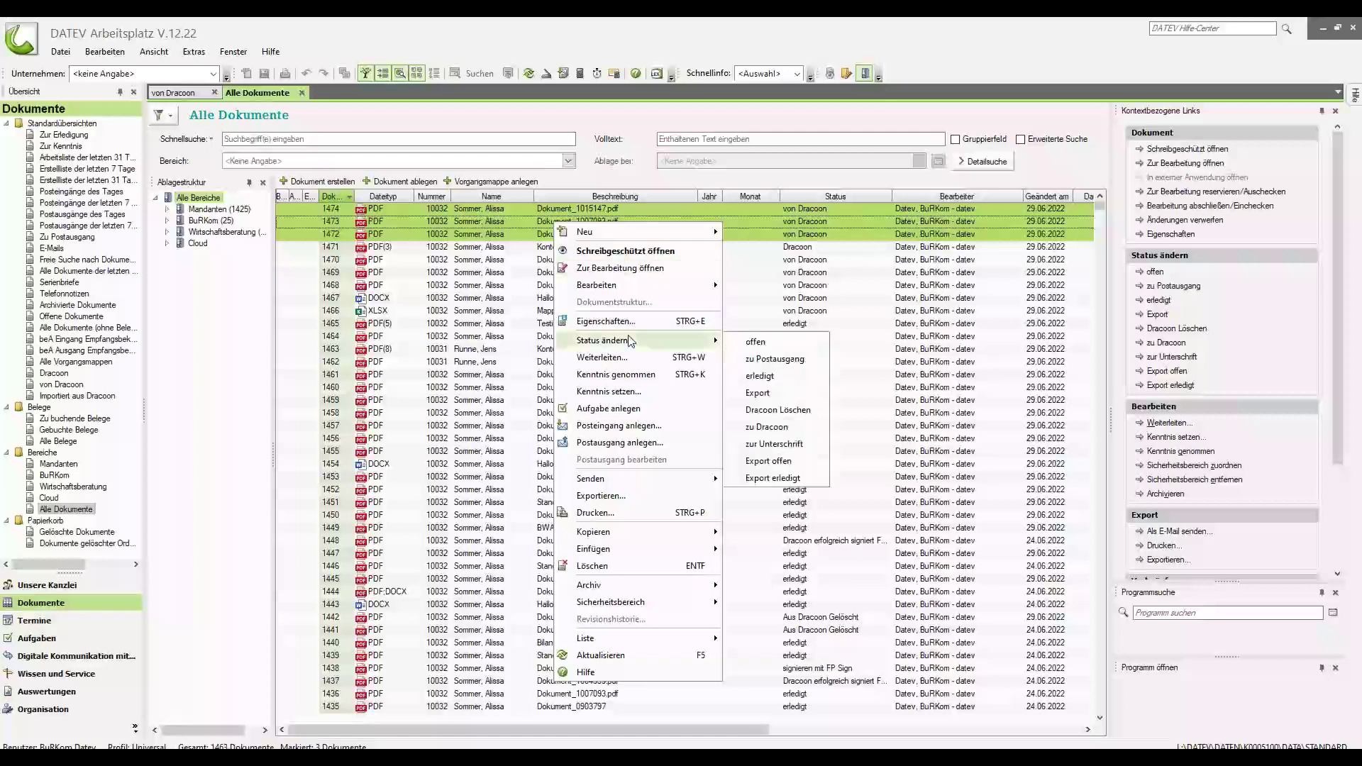
left_click(784, 411)
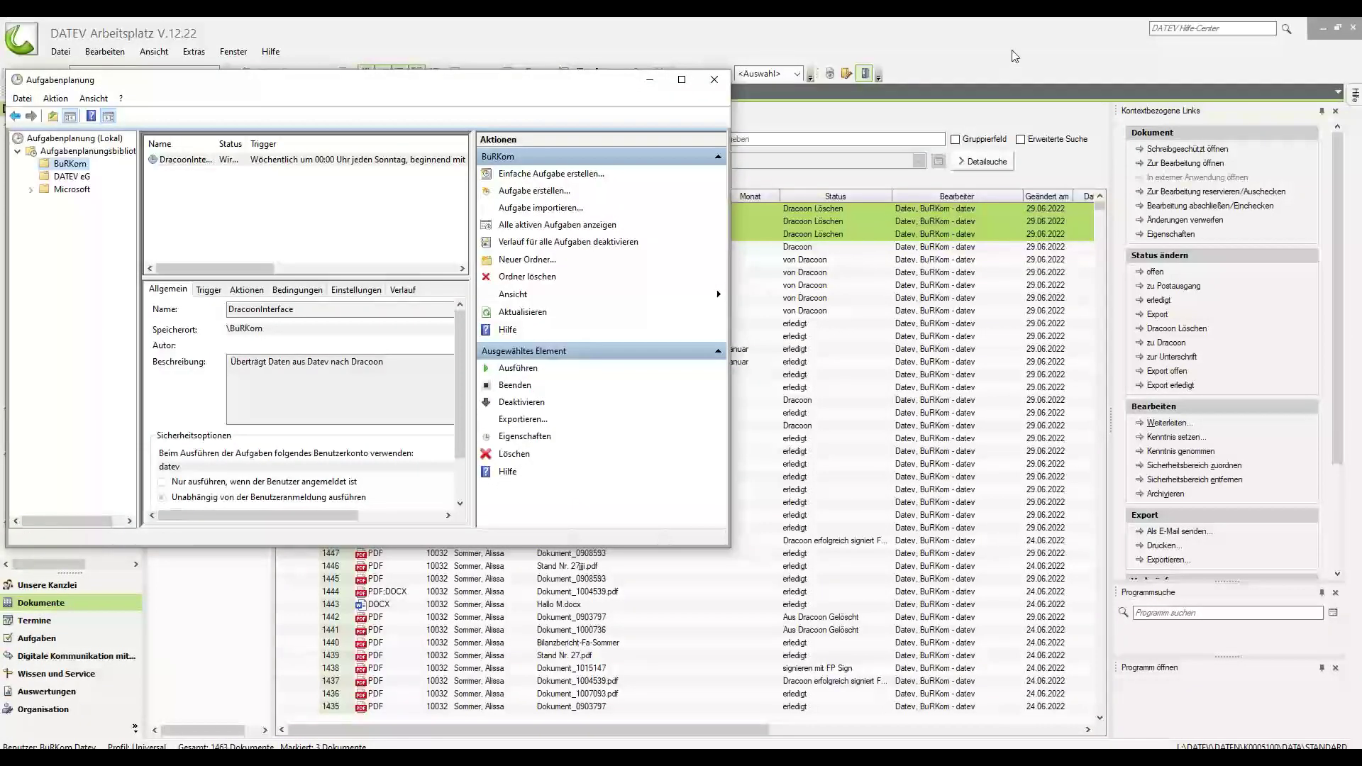
left_click(714, 79)
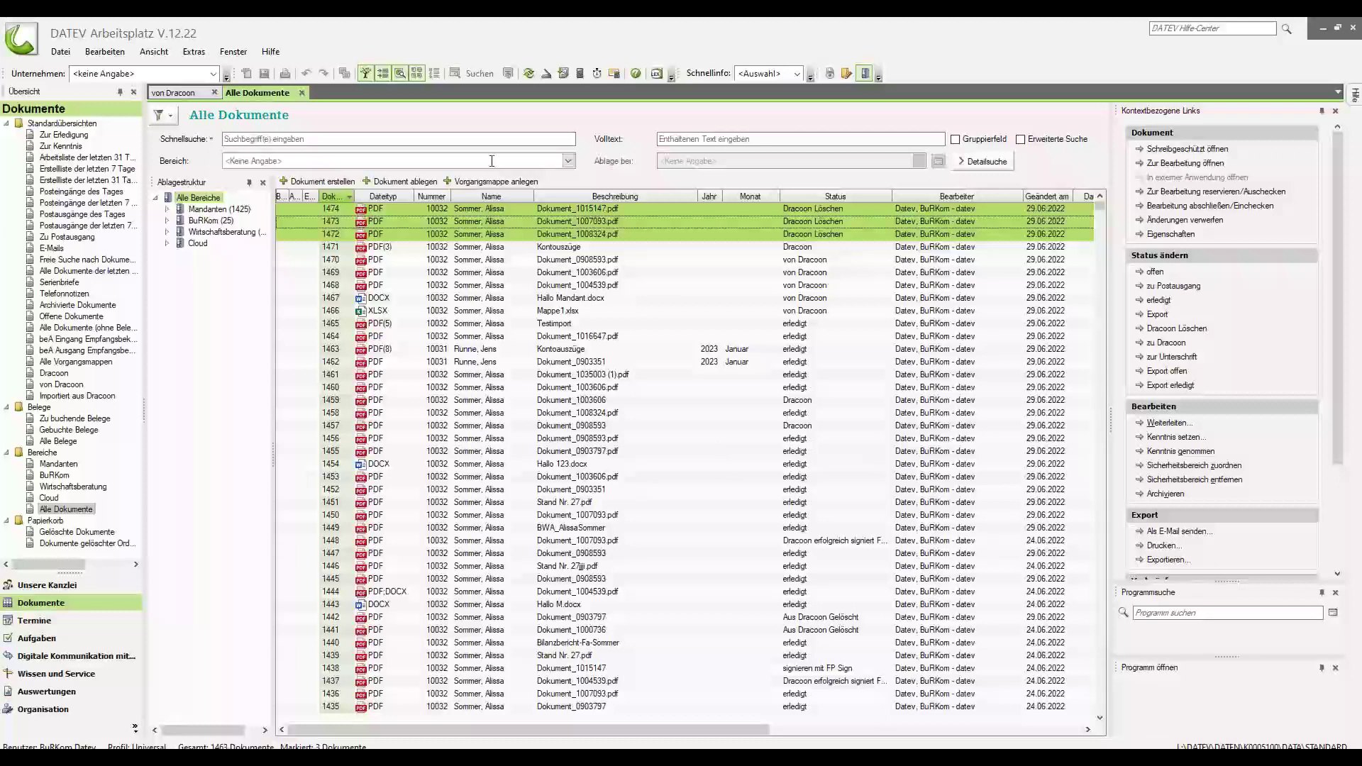
Reload the Alle Dokumente list so documents 1472–1474 read 'Aus Dracoon Gelöscht'.
left_click(529, 79)
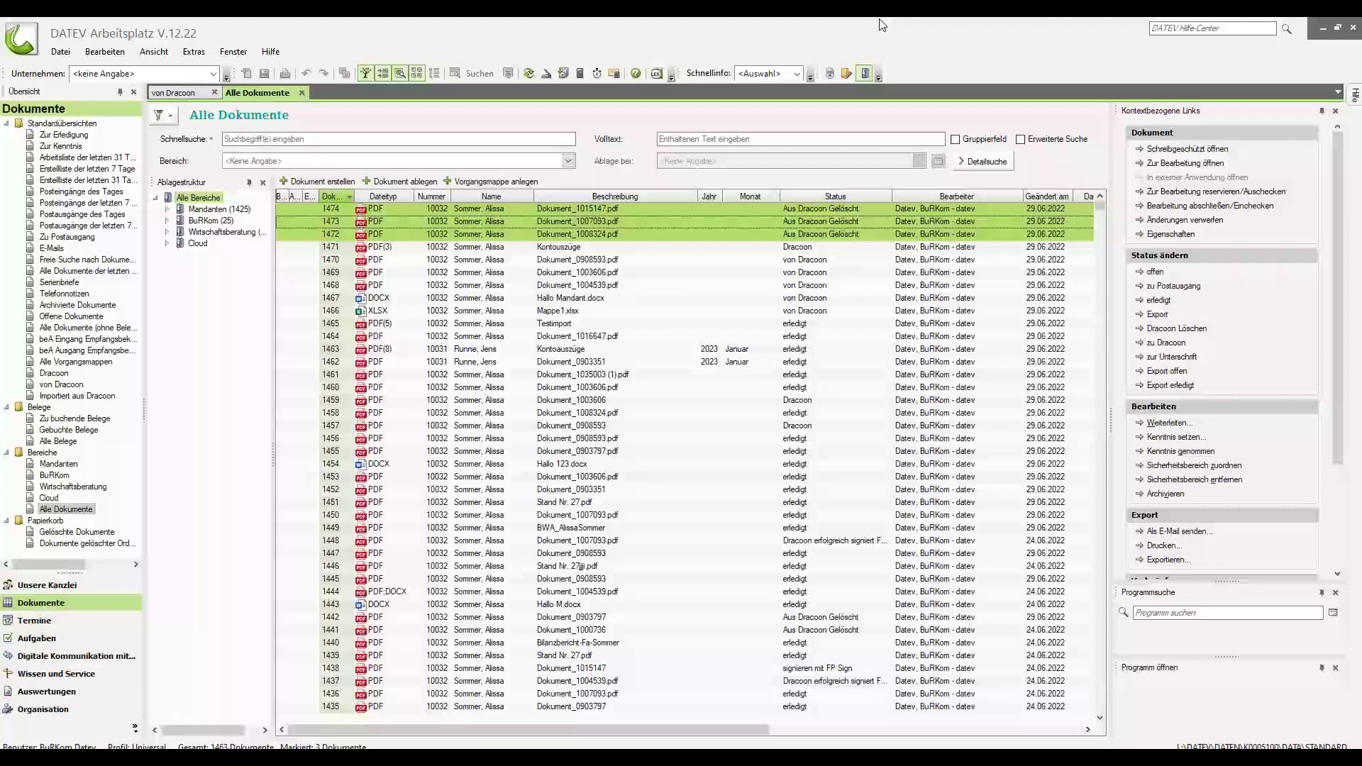
left_click(507, 205)
left_click(531, 78)
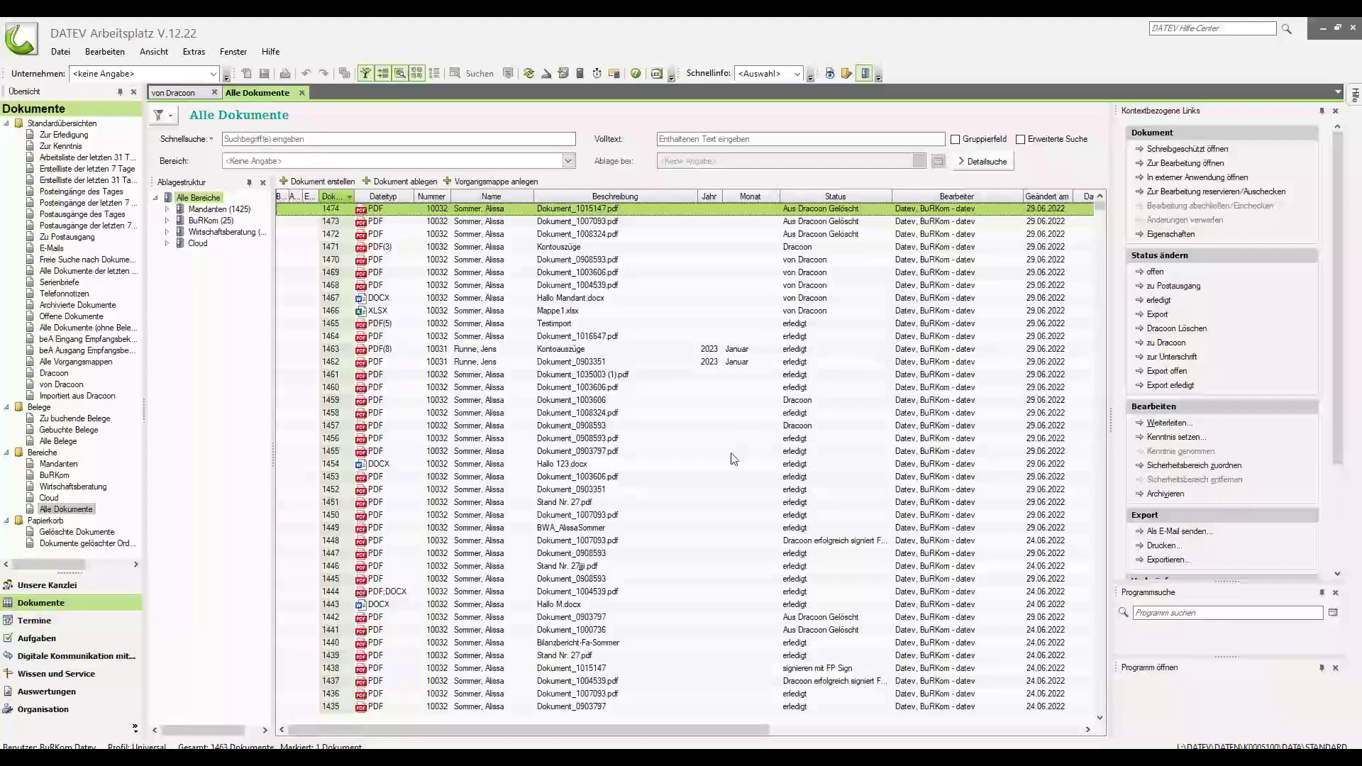
Back in DRACOON, review the Planungsrechnung folder and the upload share with its three uploaded documents.
key("alt+Tab")
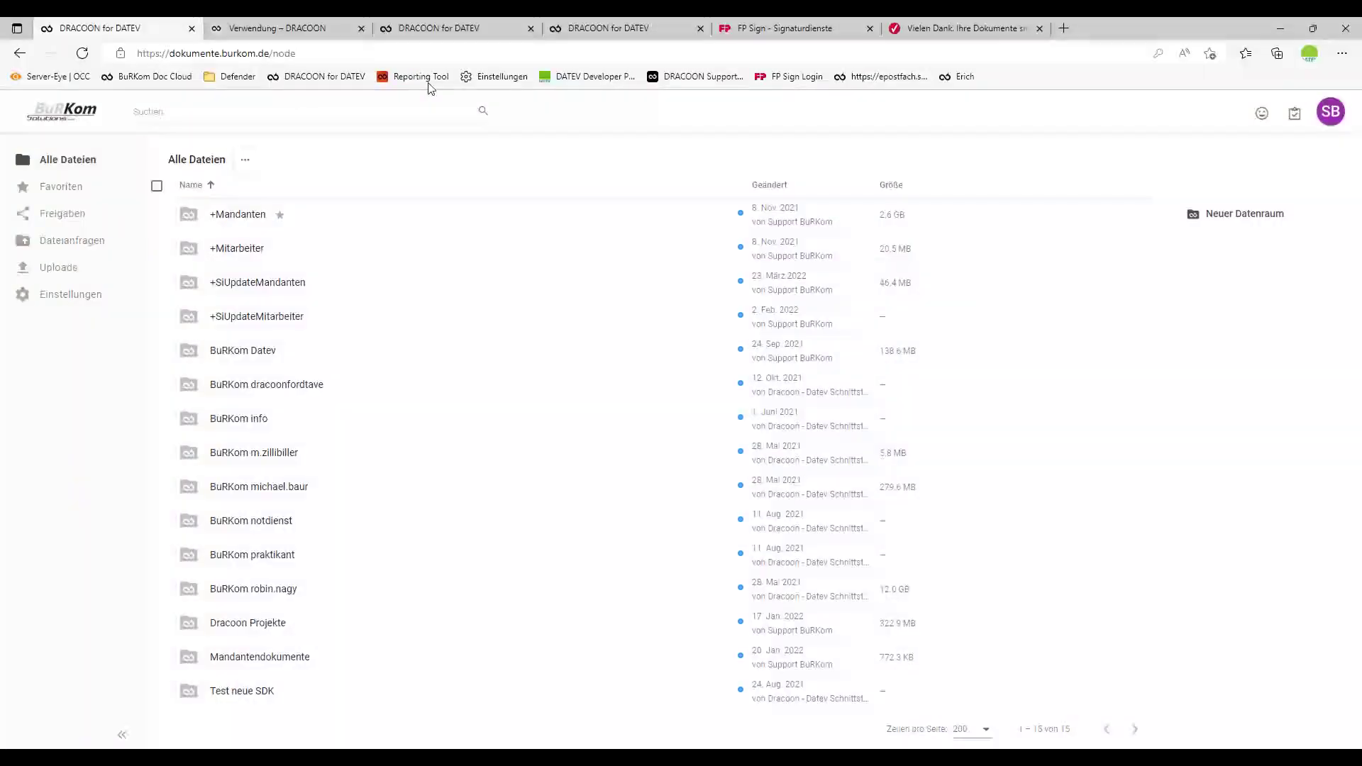
left_click(461, 36)
left_click(633, 34)
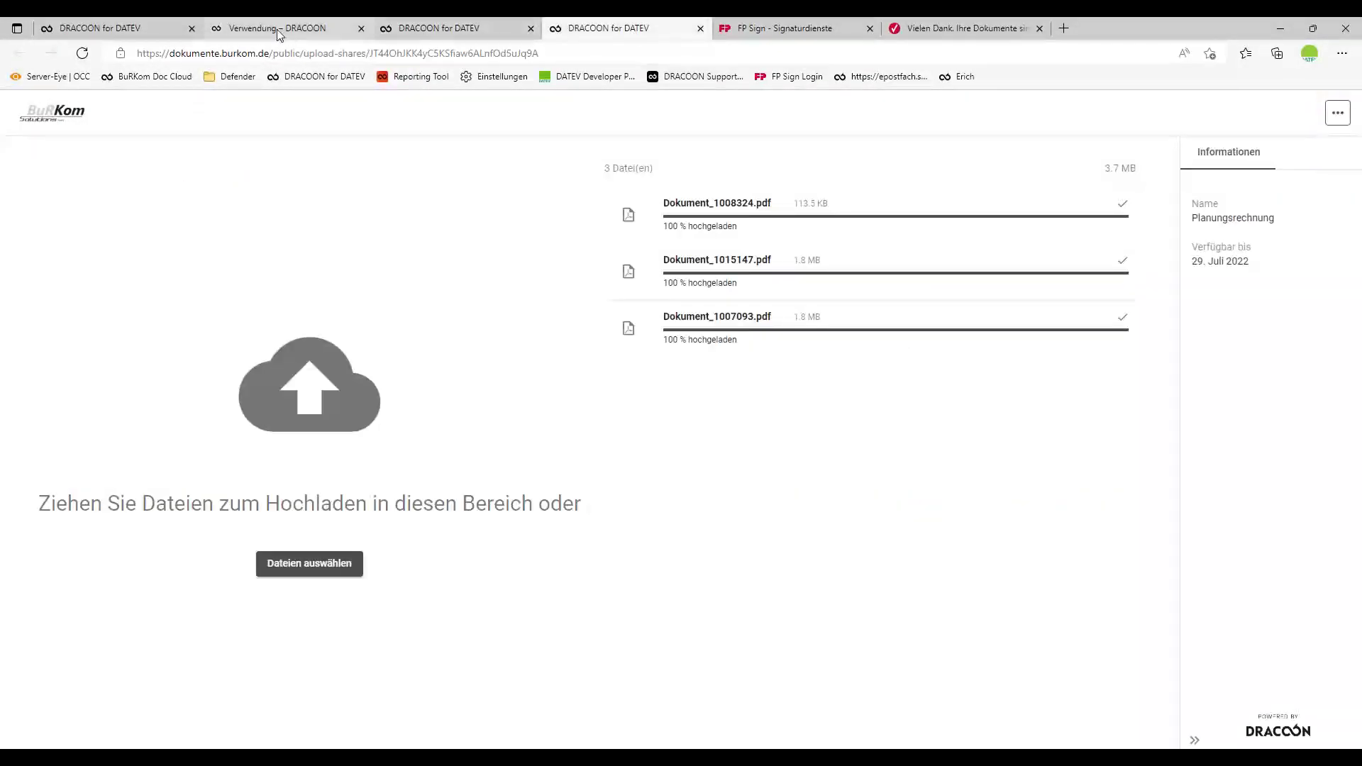
Open the DRACOON 'Verwendung' help article, then return to the DRACOON Support help-centre home page.
left_click(281, 32)
scroll(636, 497, "up", 5)
scroll(641, 530, "up", 7)
key("alt+Left")
key("alt+Left")
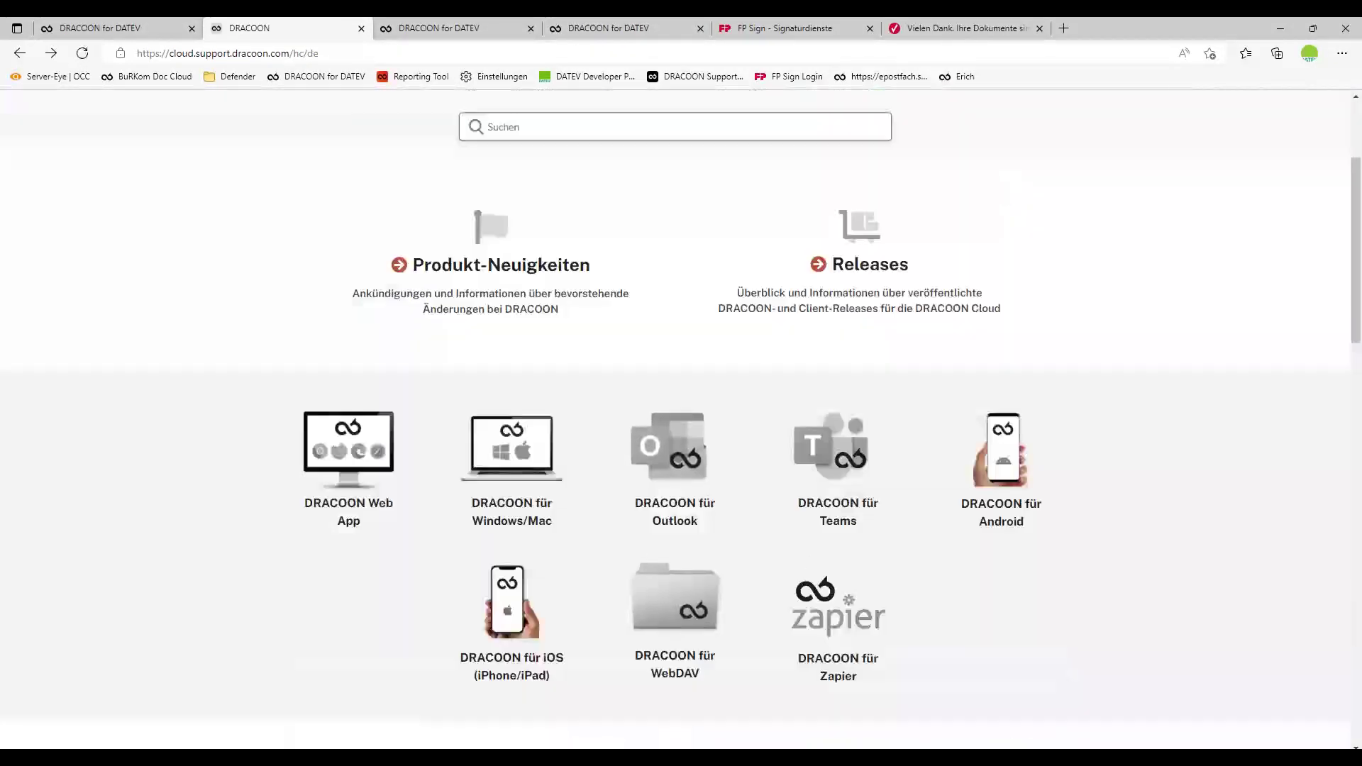